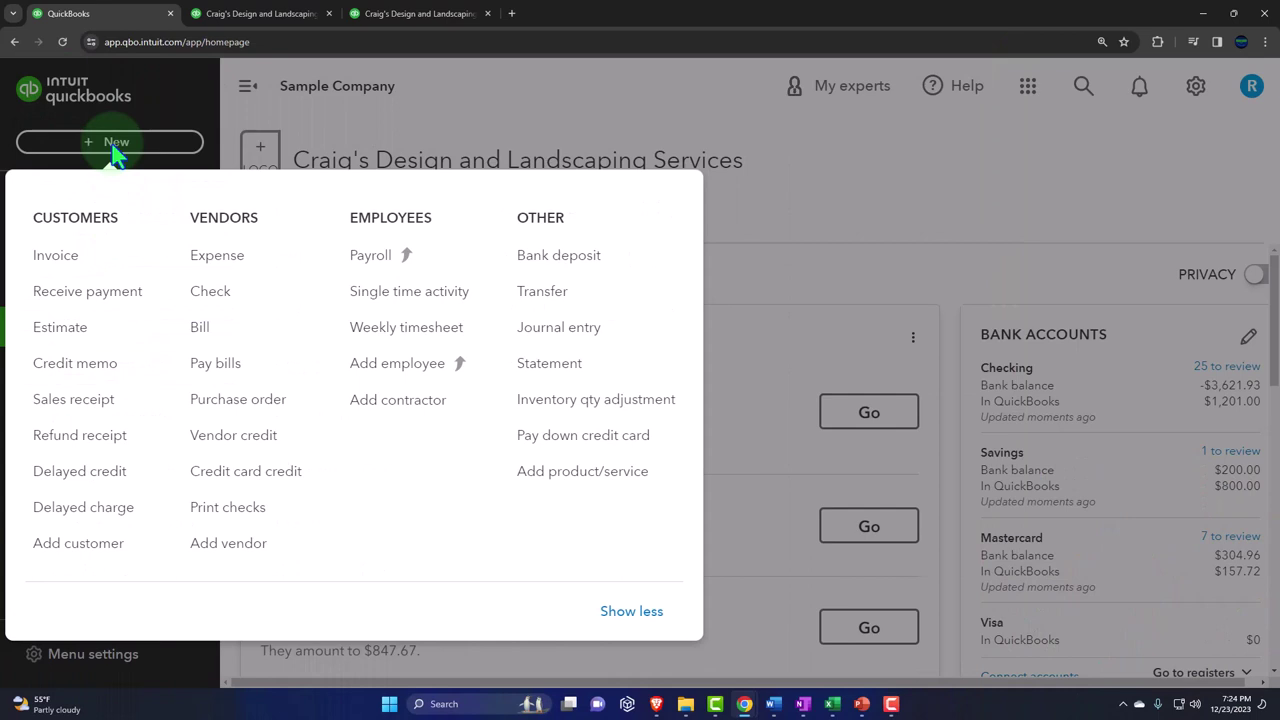
- Open the Sales tax page of the Taxes area and collapse the navigation menu
click(116, 145)
mouse_move(75, 410)
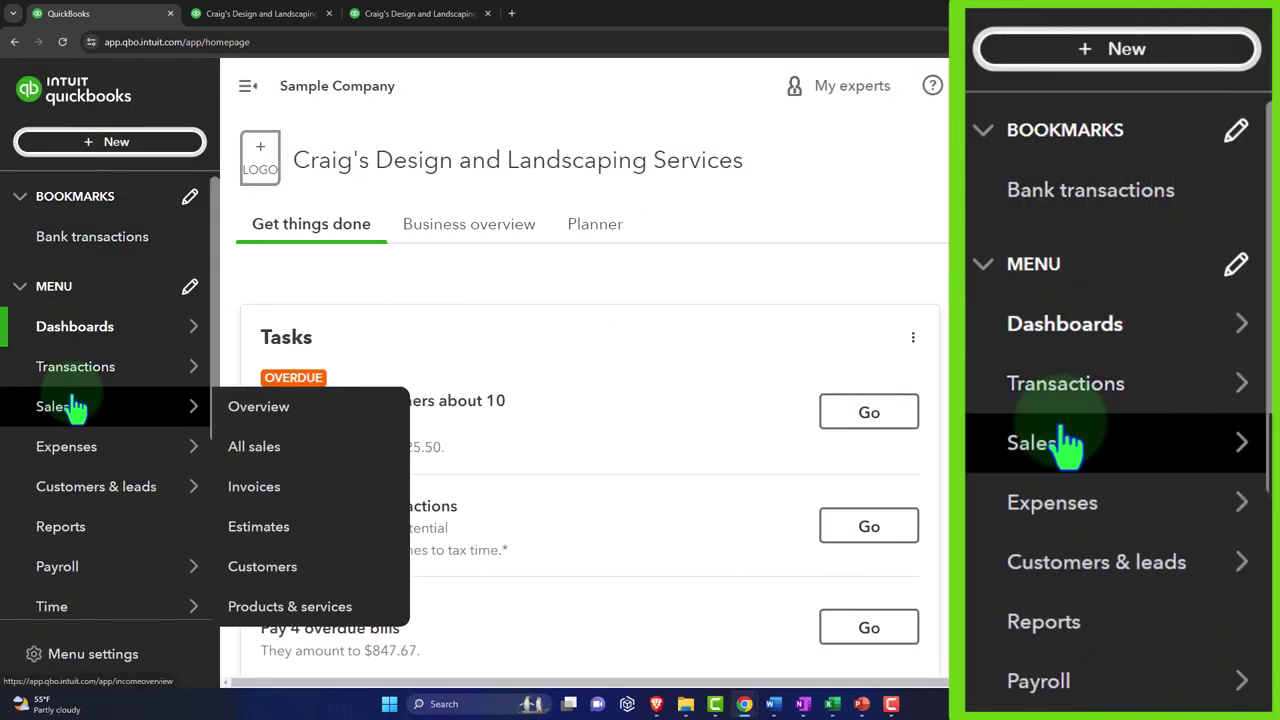
scroll(75, 410, down, 2)
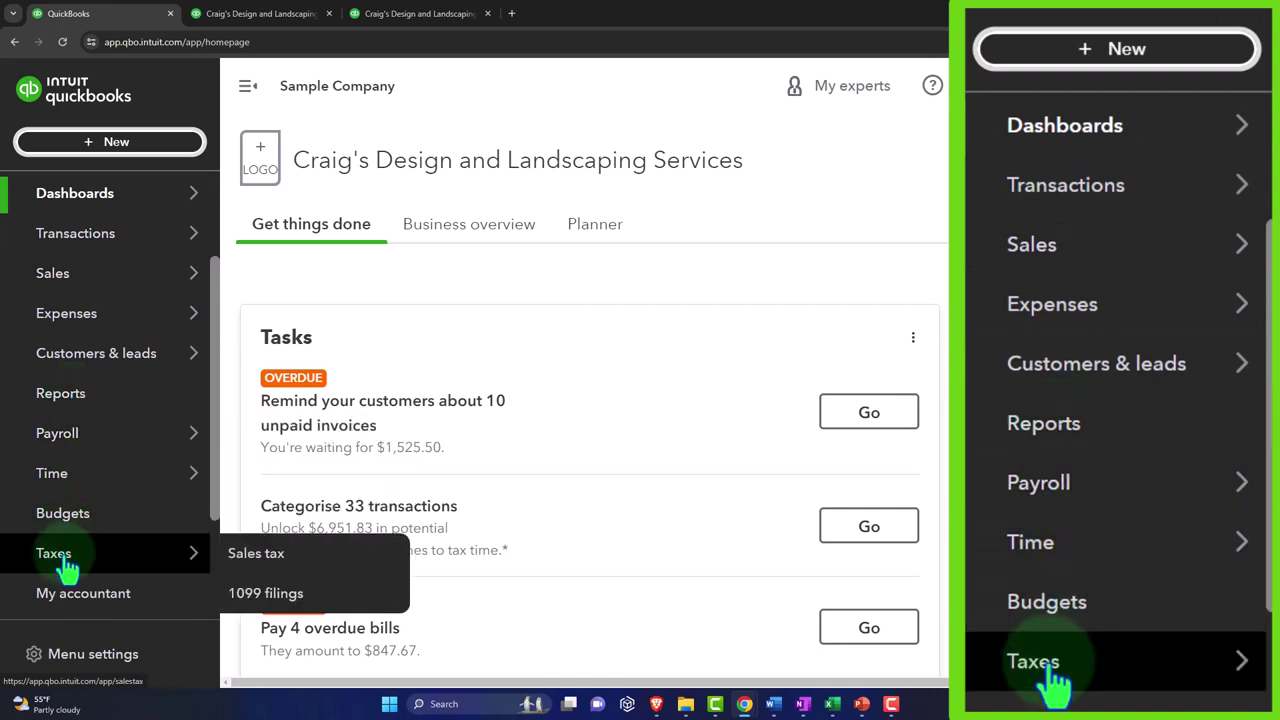
click(62, 562)
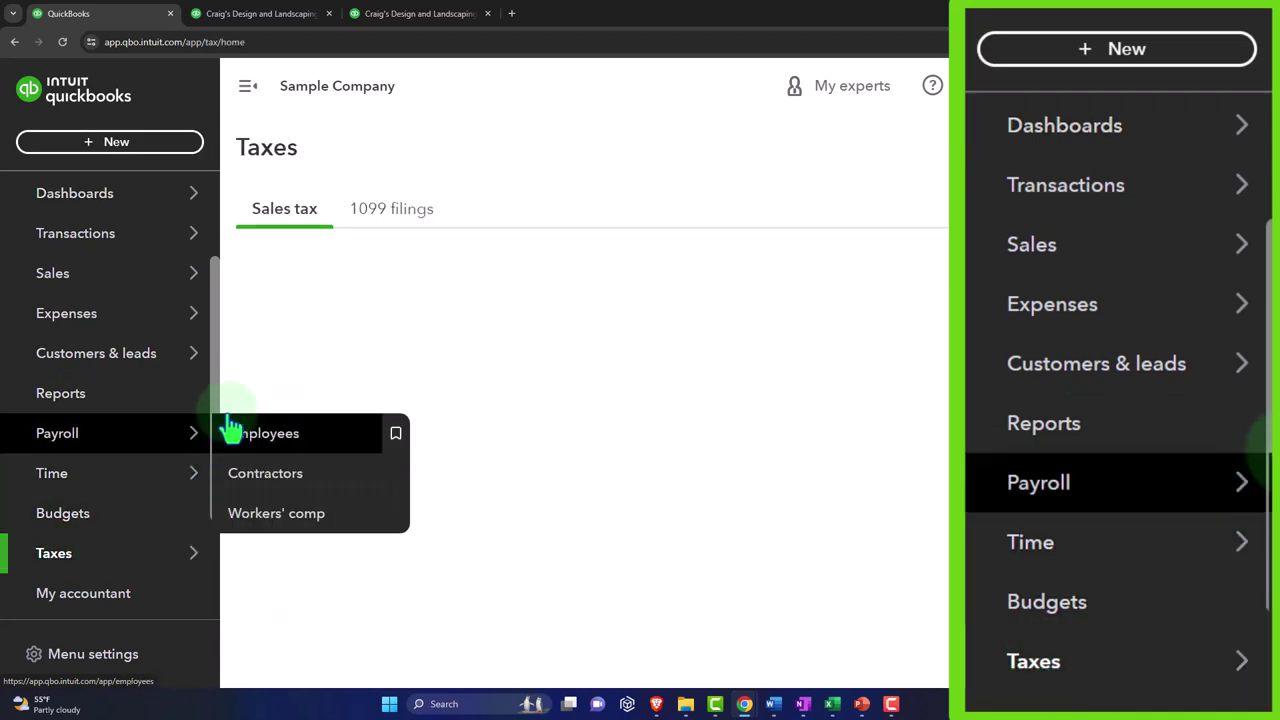
click(284, 224)
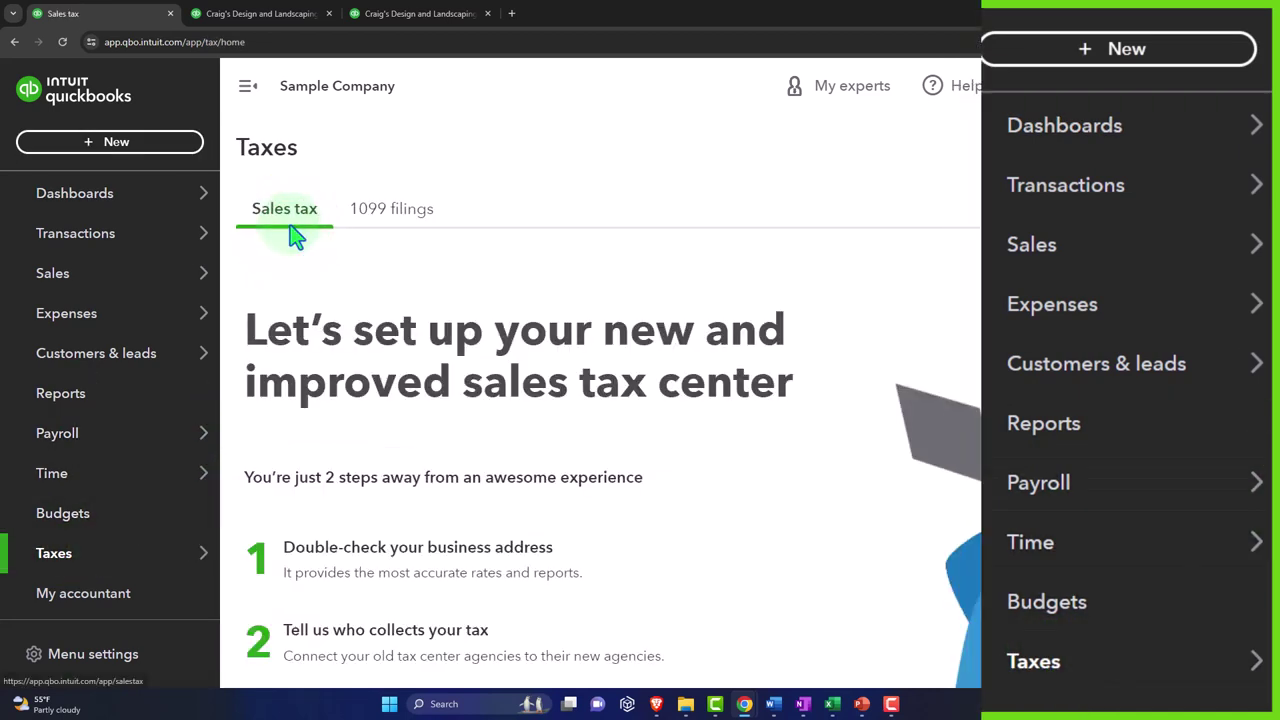
click(252, 104)
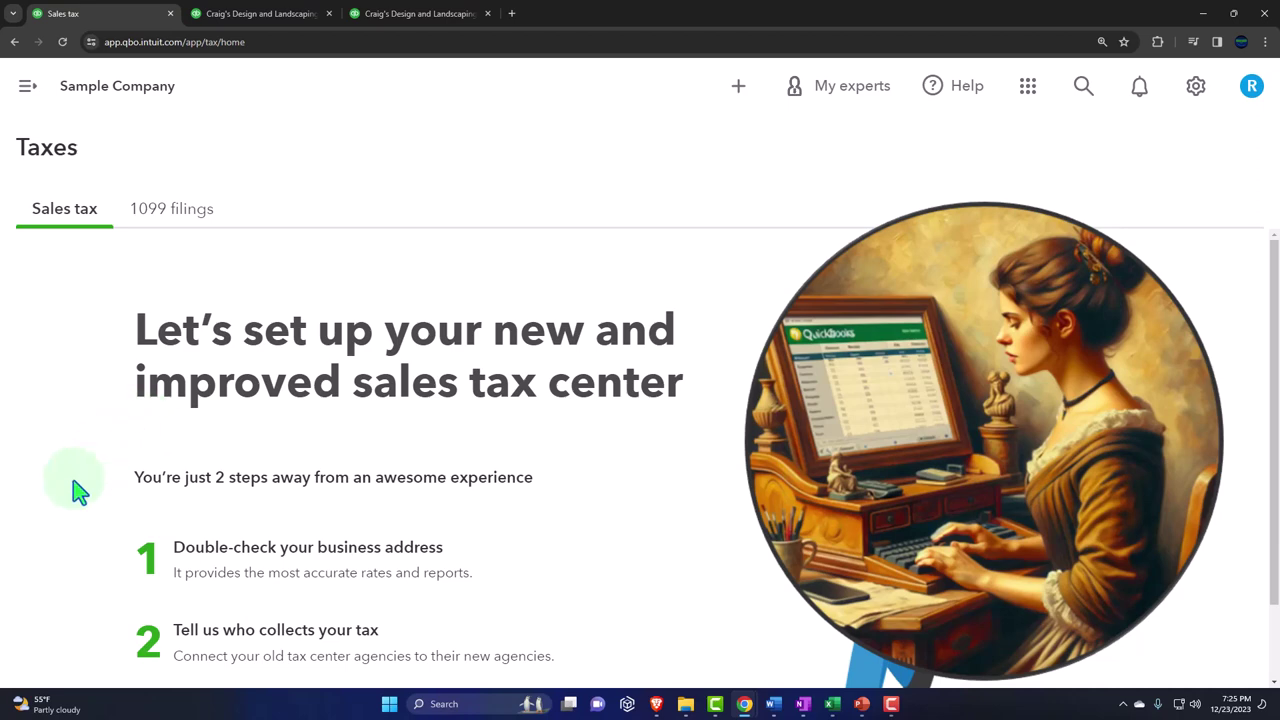
- Start the sales tax center setup and accept the business address on file
scroll(74, 484, down, 1)
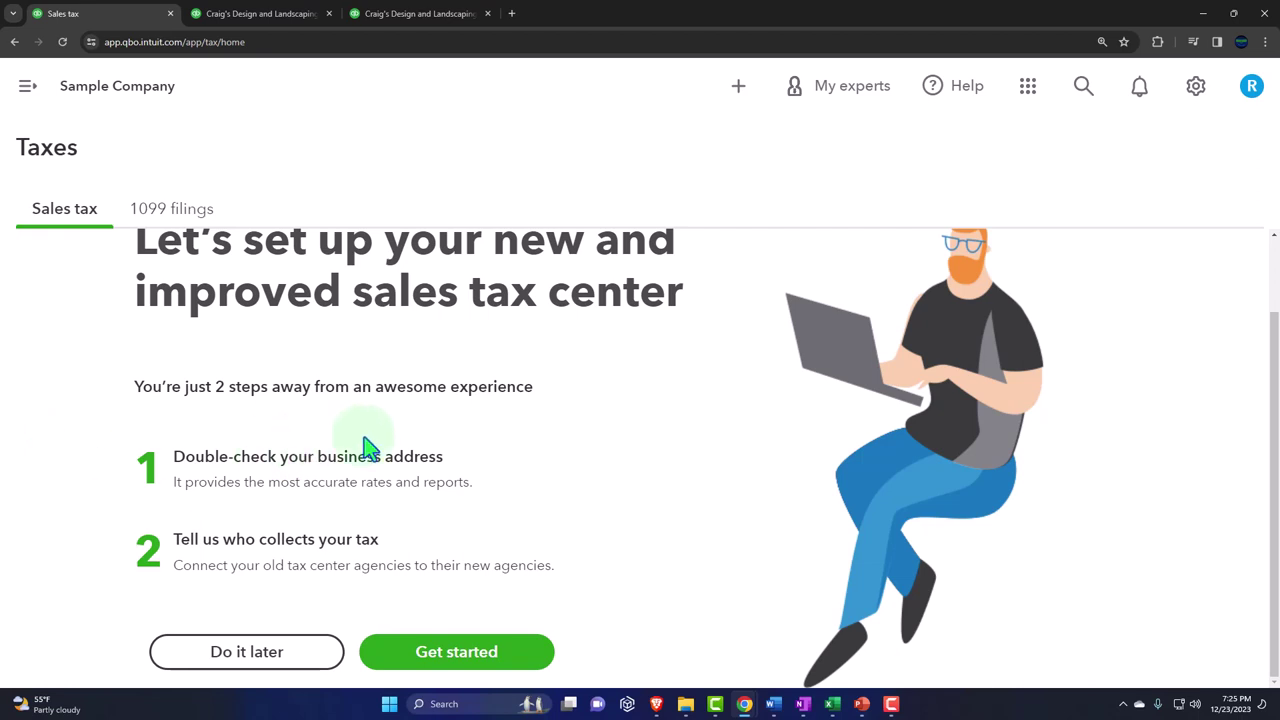
click(100, 505)
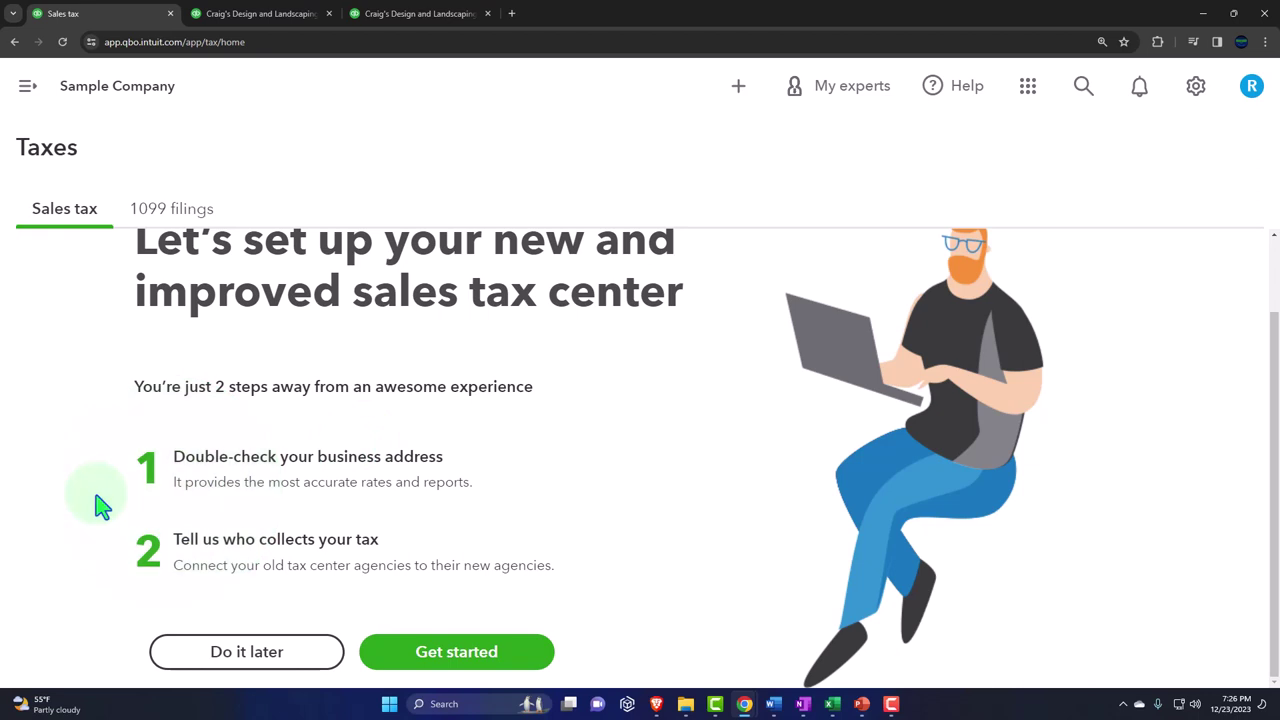
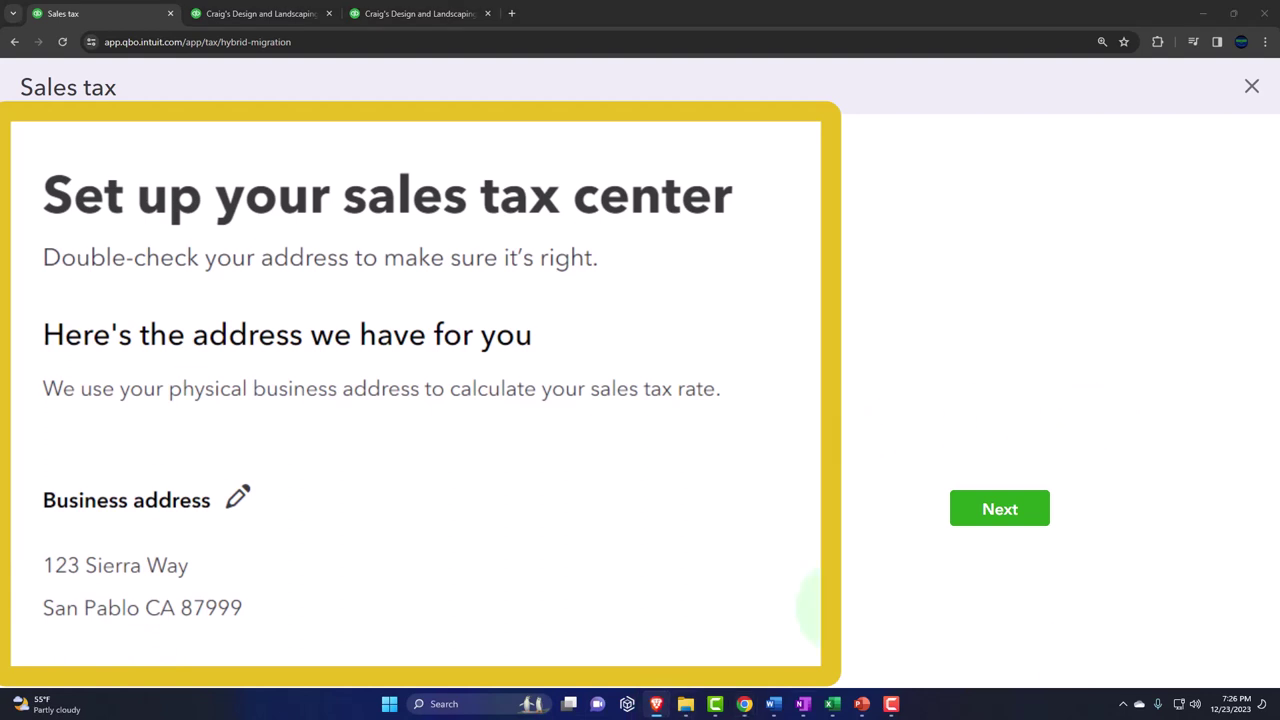
key(alt+Tab)
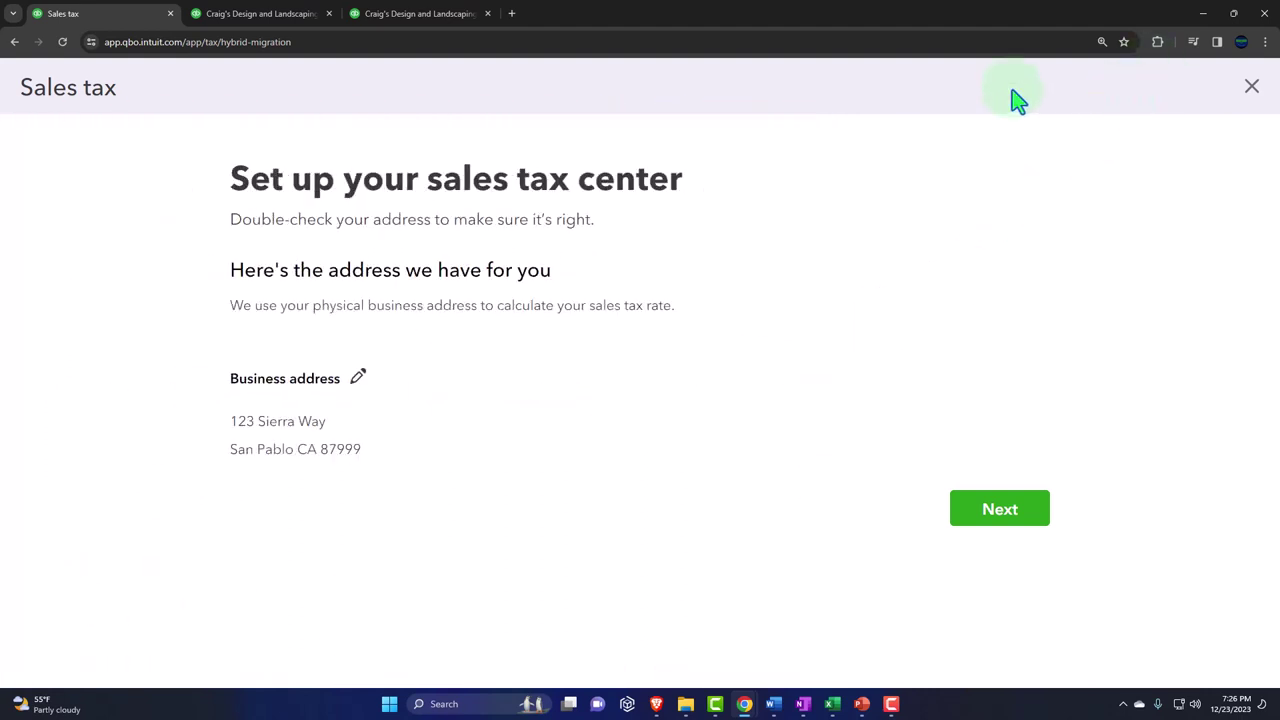
click(265, 18)
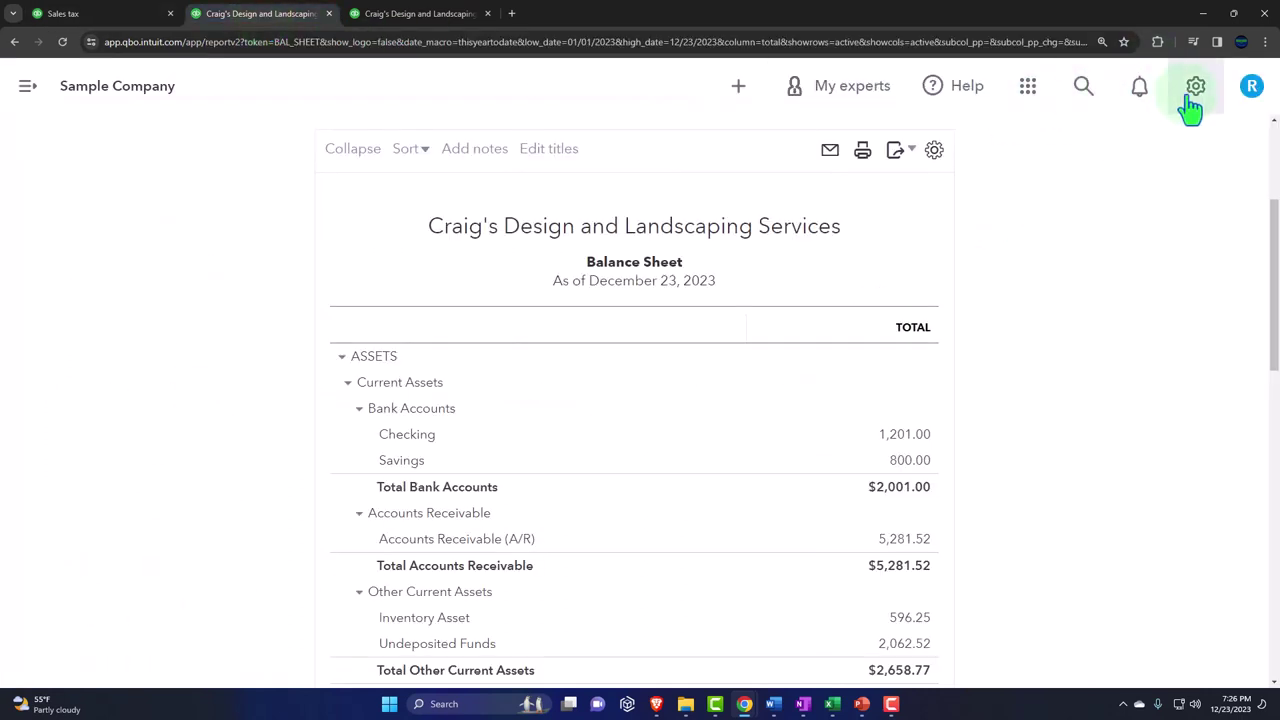
click(133, 20)
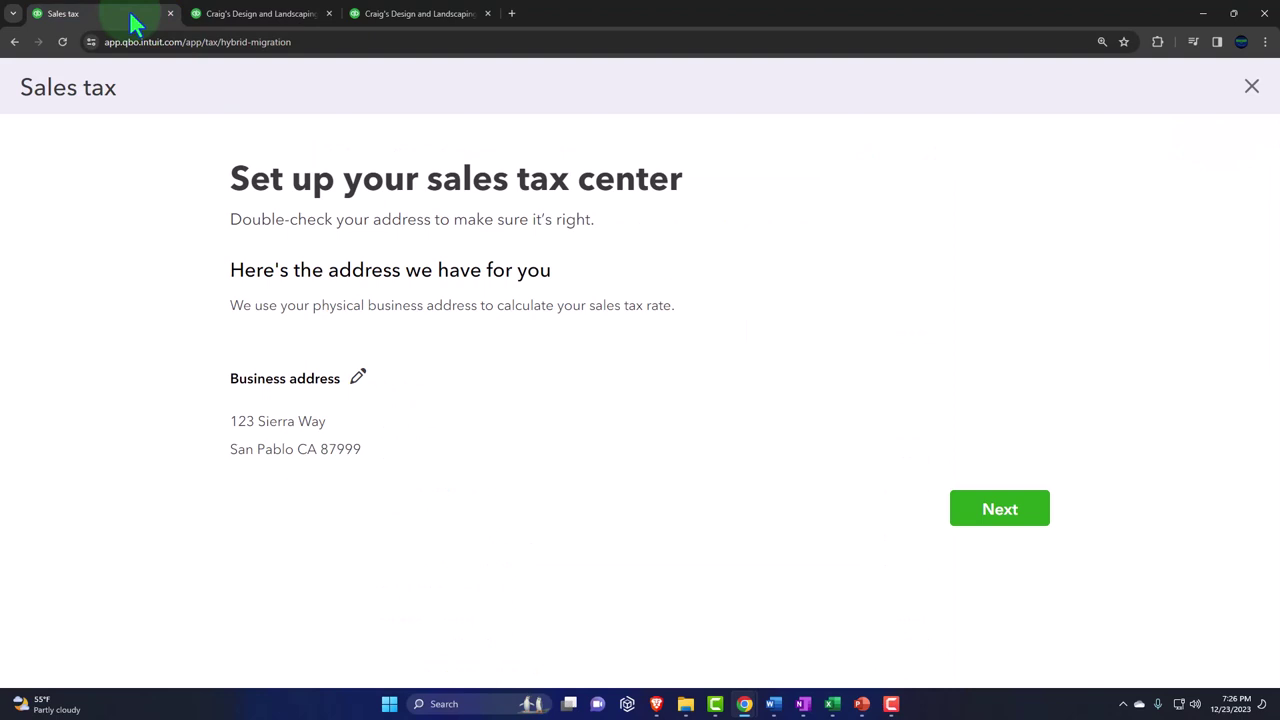
click(1000, 512)
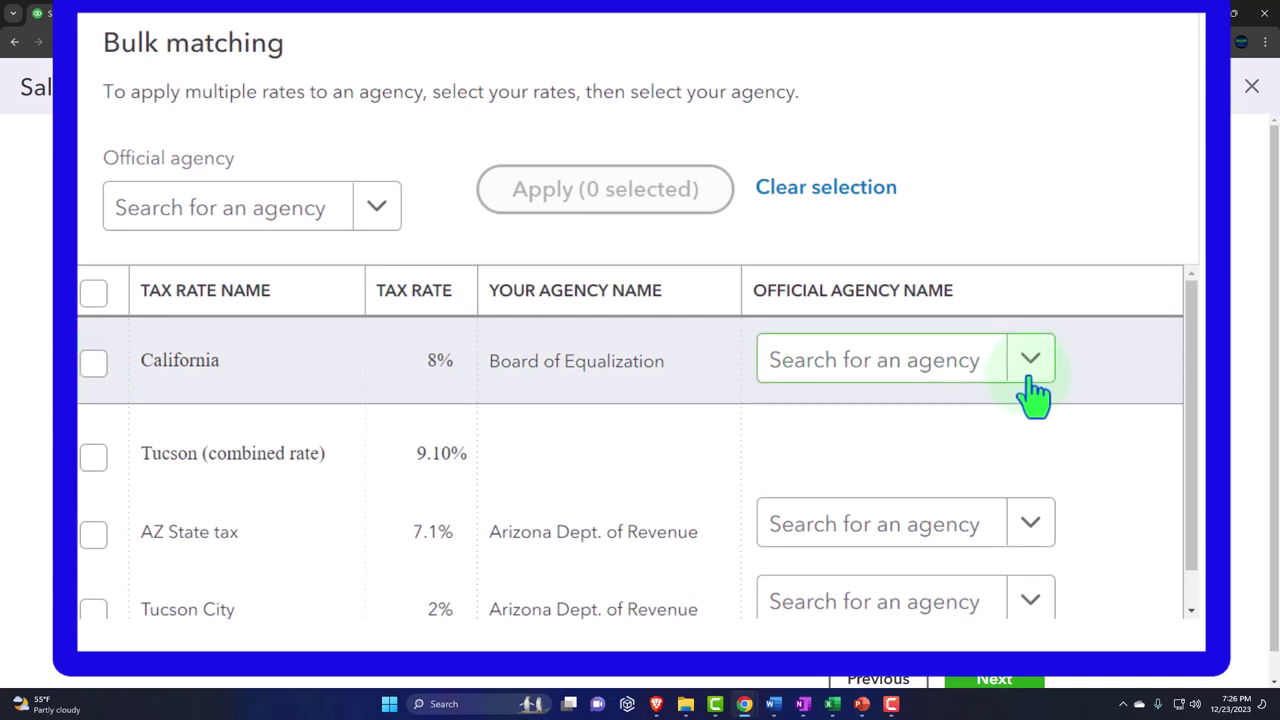
- Match the California tax rate to the California Department of Tax and Fee Administration as its official agency
click(1031, 362)
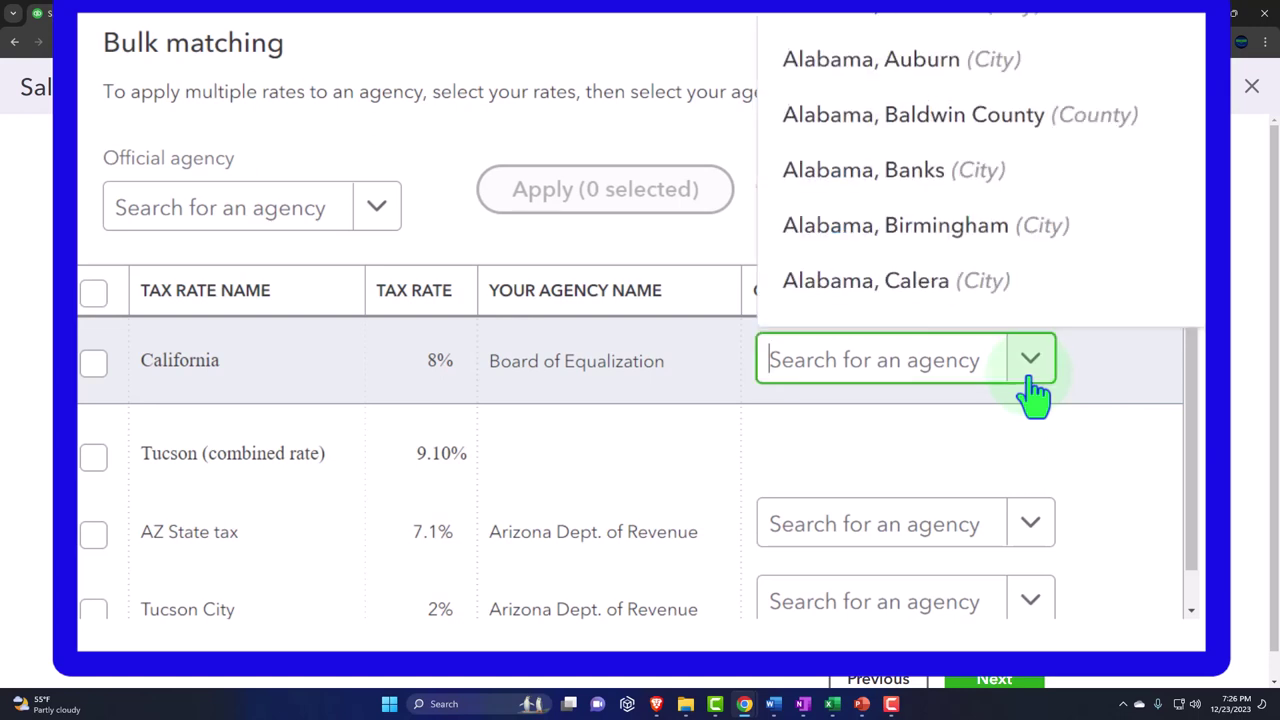
text(boar)
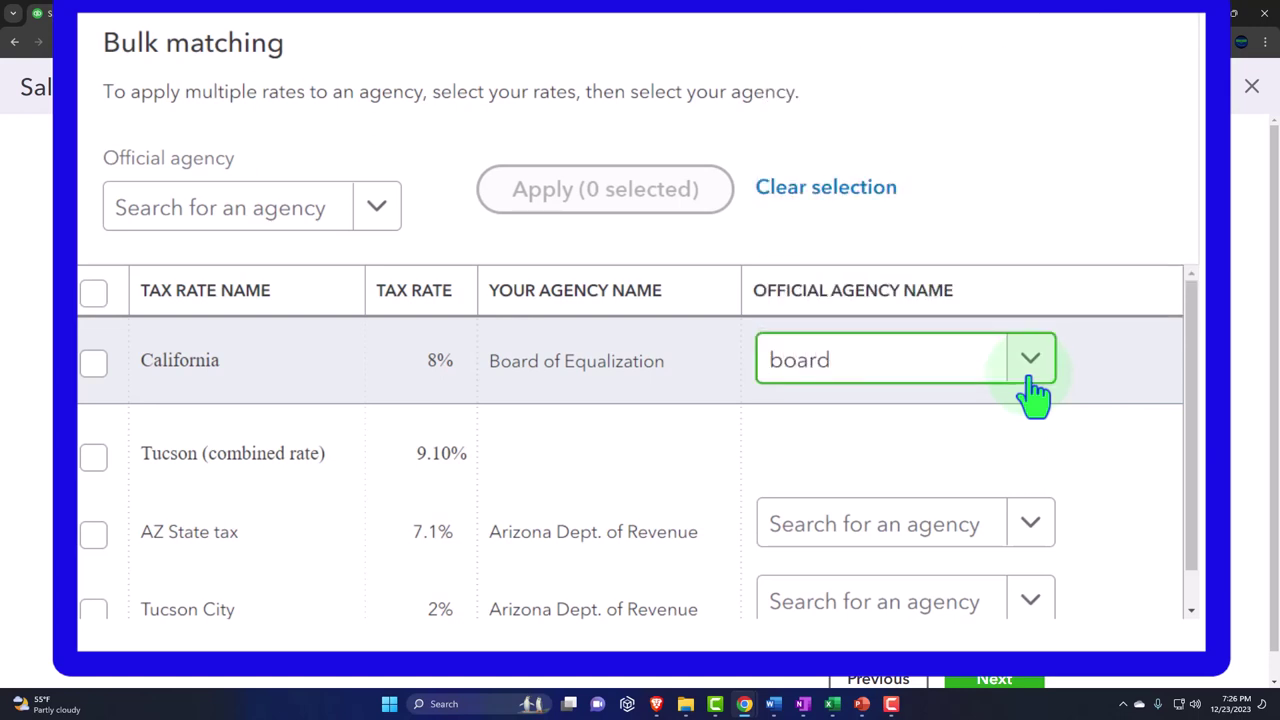
text(d)
key(BackSpace)
key(BackSpace)
key(BackSpace)
key(BackSpace)
key(BackSpace)
text(ca)
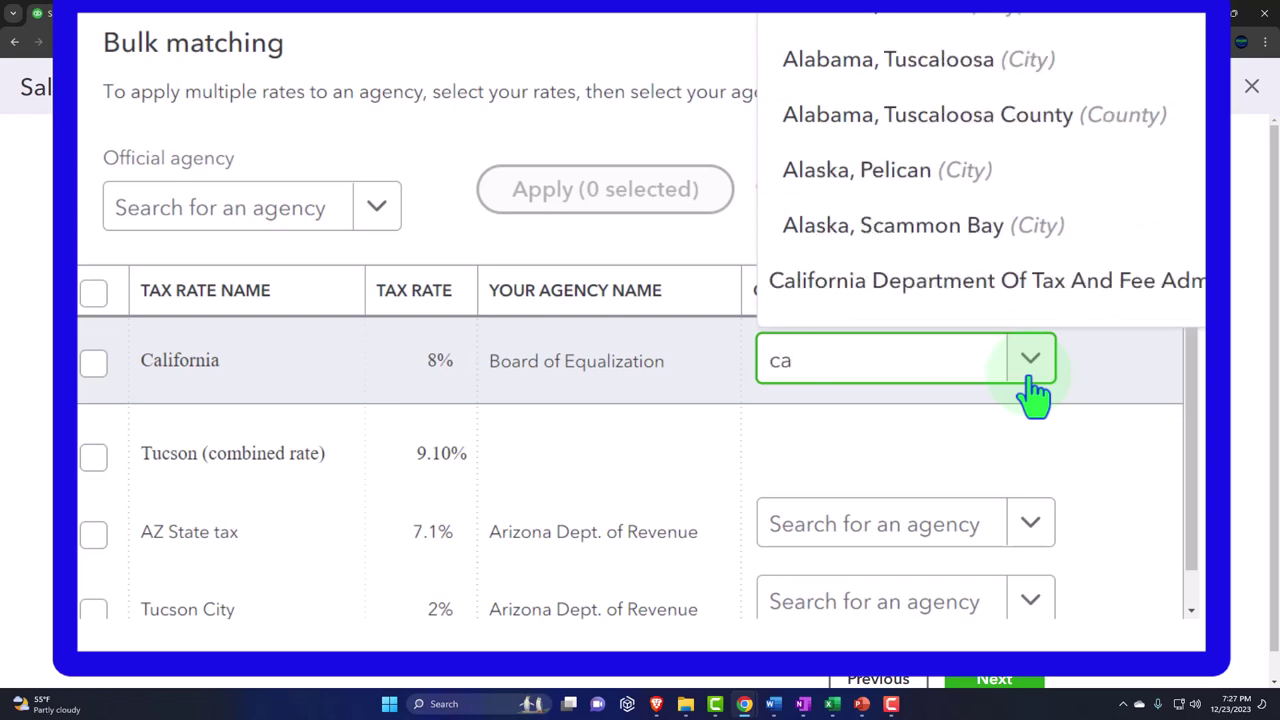
click(985, 295)
- Match the AZ State tax rate to the Arizona Department of Revenue as its official agency
scroll(986, 300, down, 1)
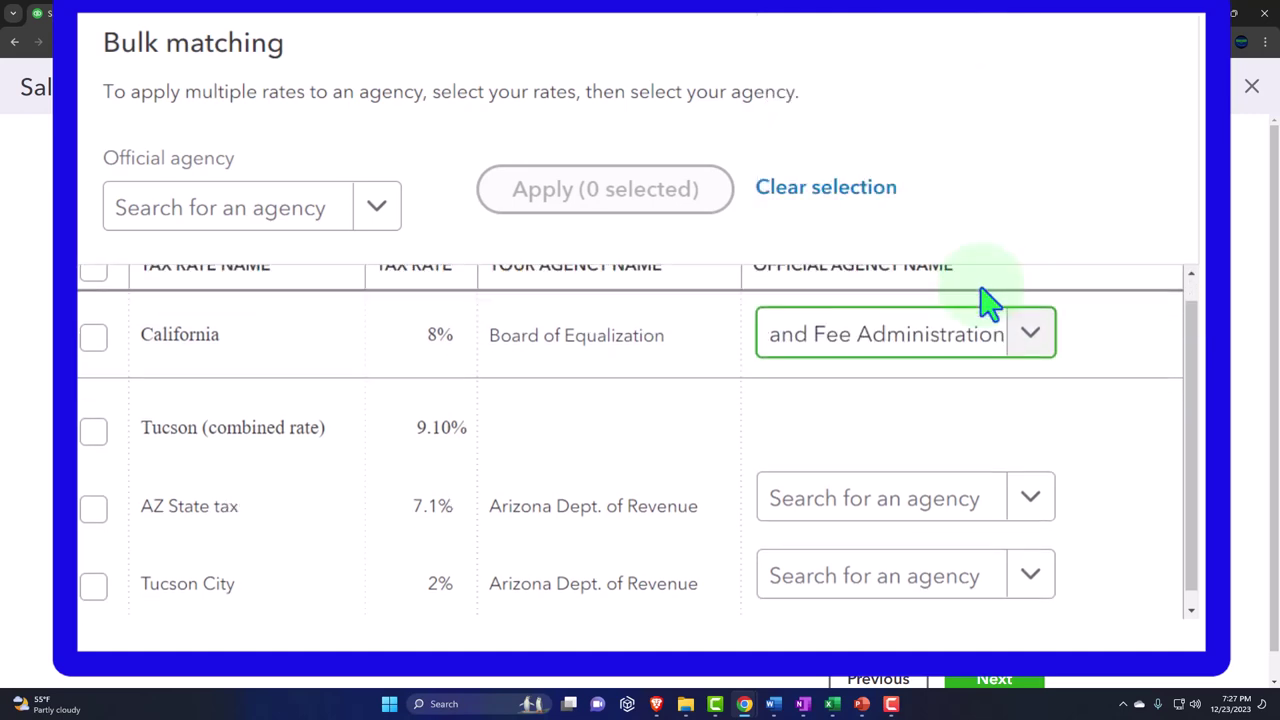
click(940, 508)
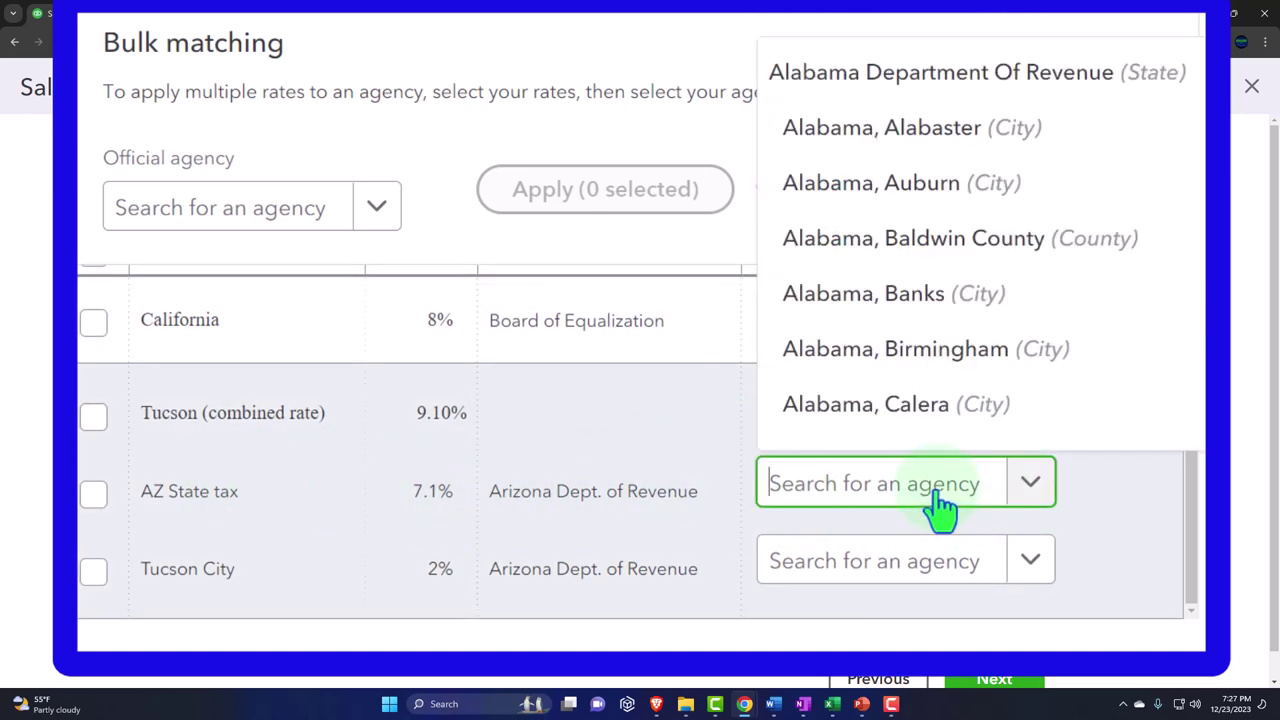
text(ar)
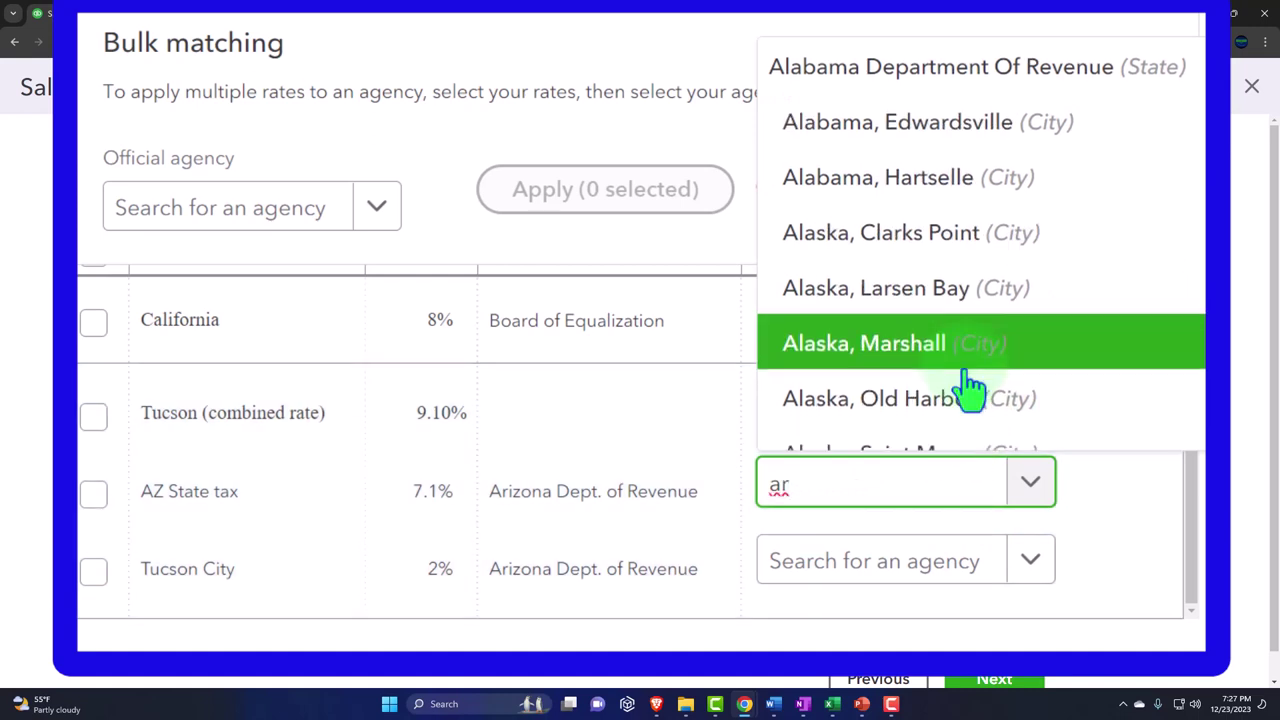
scroll(970, 385, down, 3)
scroll(970, 385, down, 2)
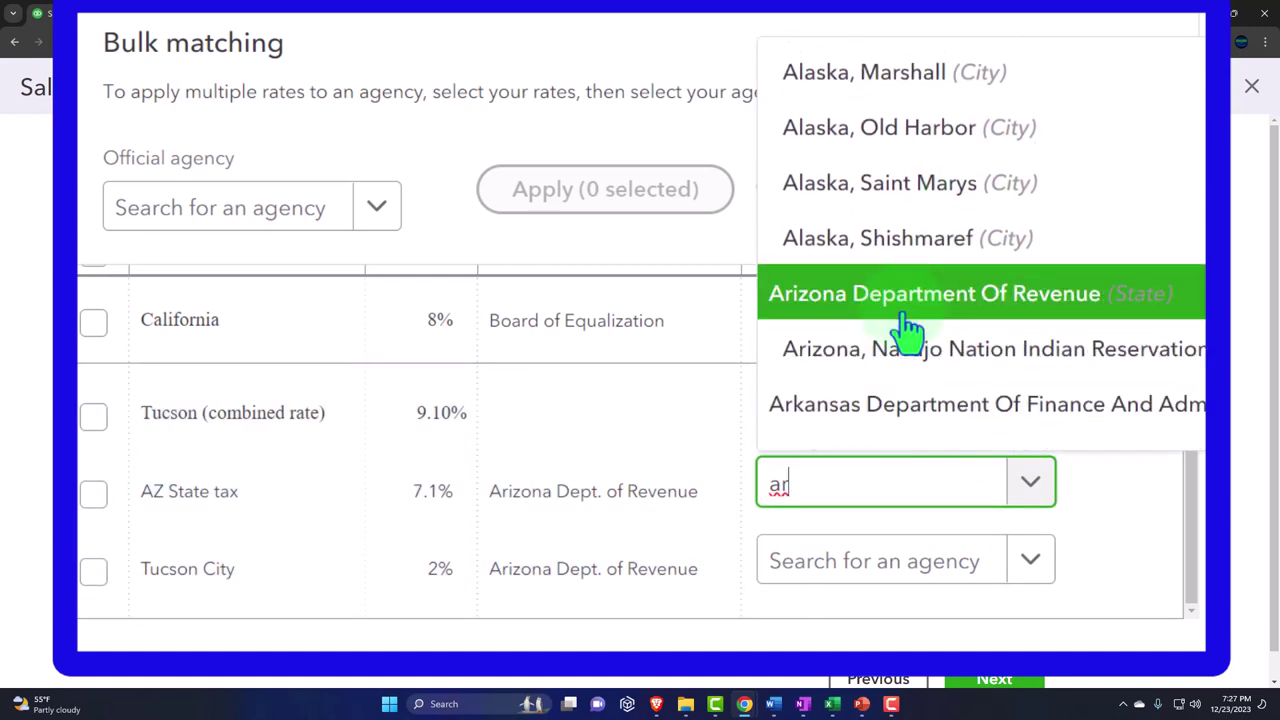
click(1093, 312)
- Match the Tucson City rate to Arizona, Navajo Nation Indian Reservation and continue to the rate review
click(791, 580)
text(ar)
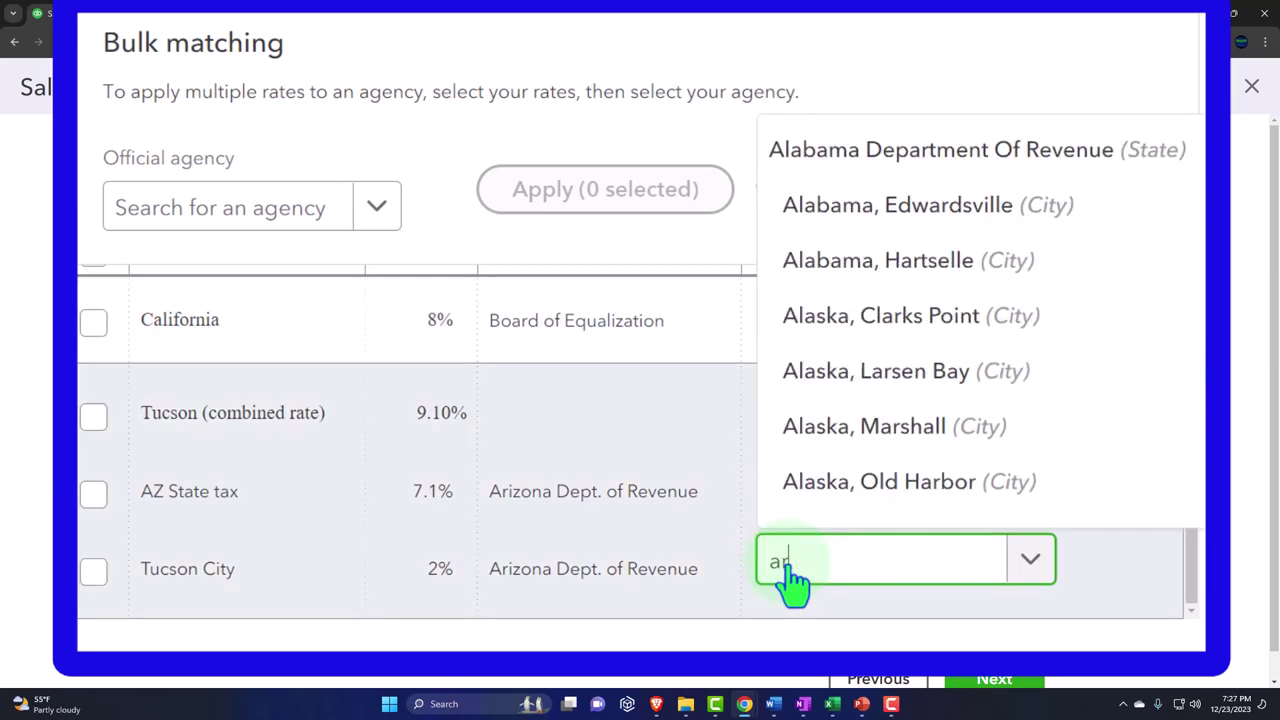
scroll(1034, 371, down, 4)
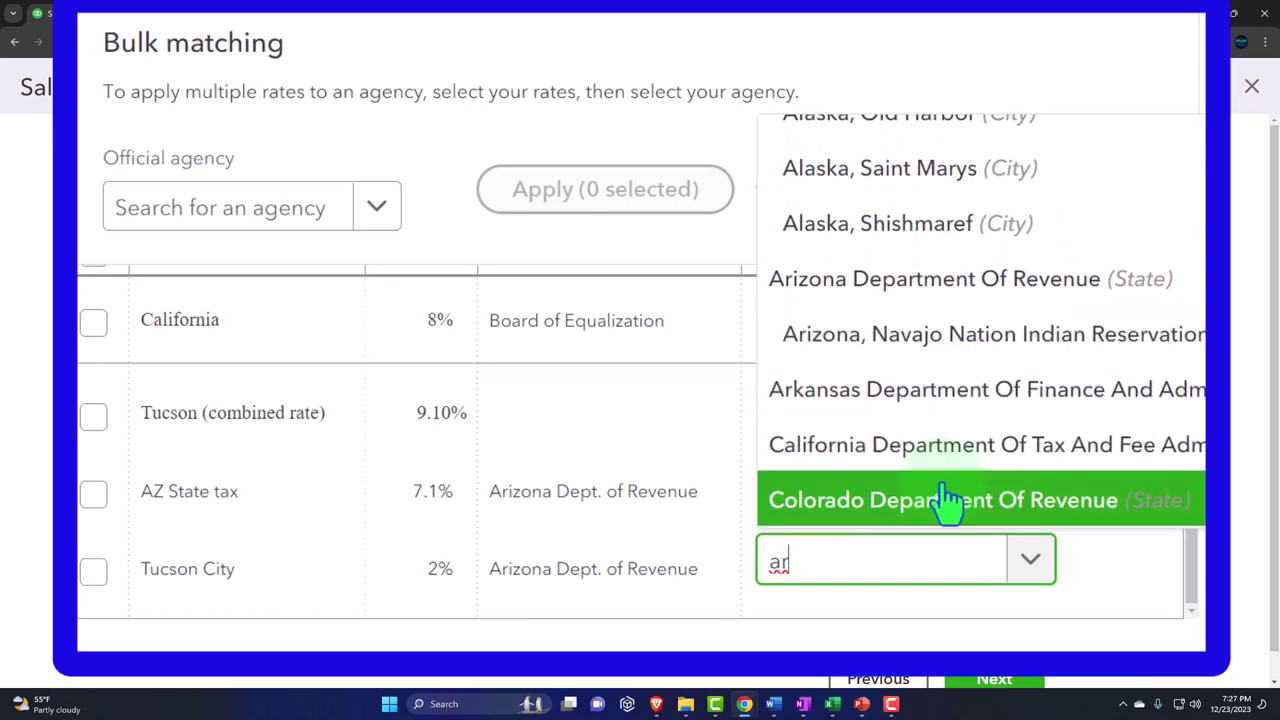
click(955, 340)
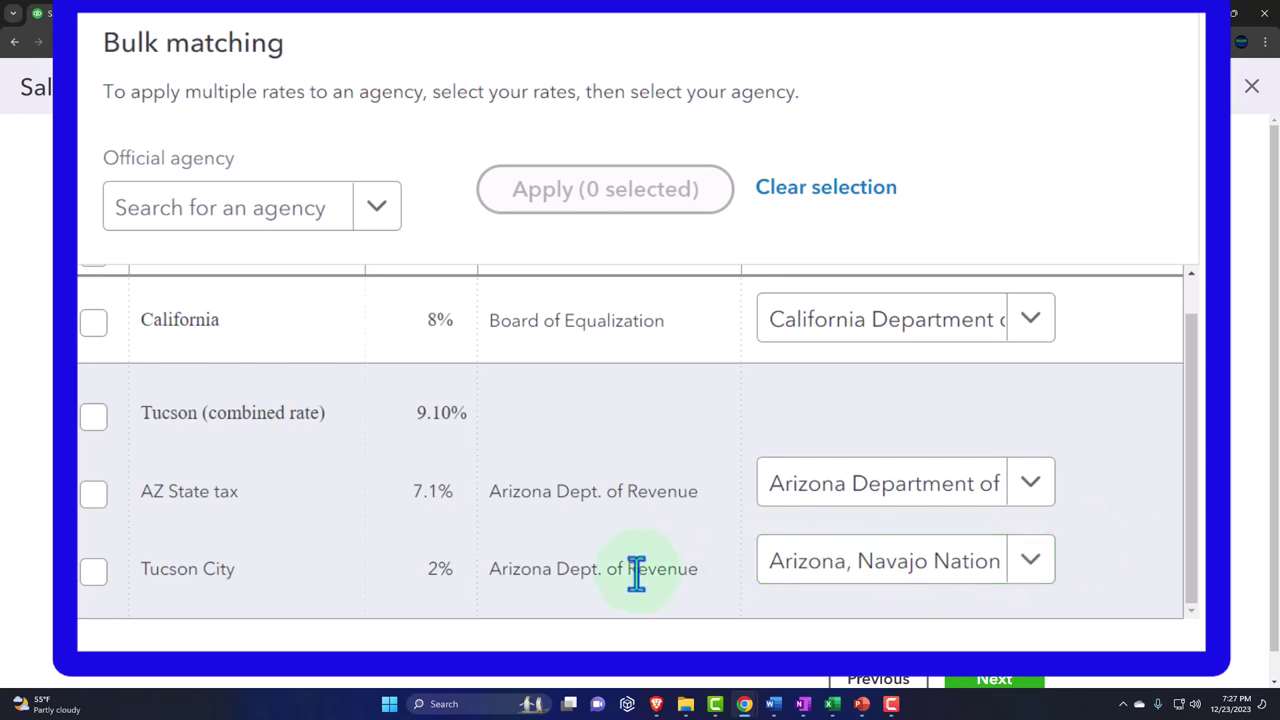
scroll(640, 577, down, 1)
click(1124, 642)
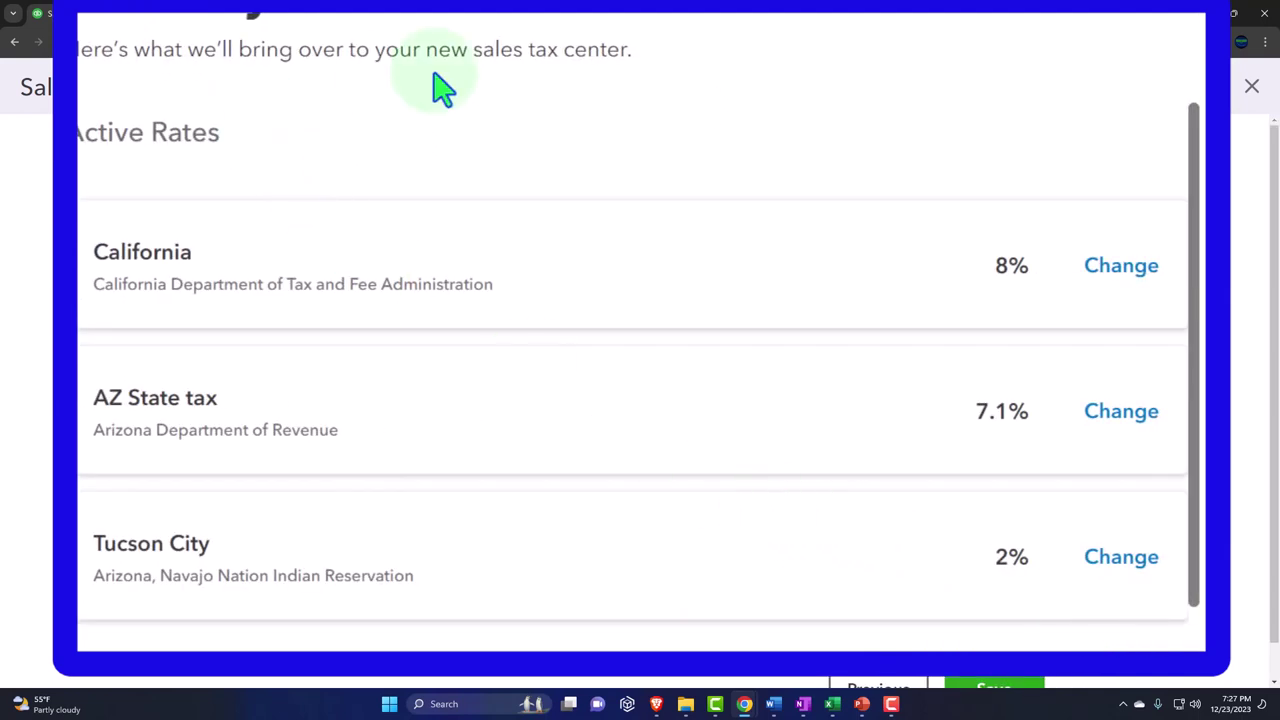
- Save the reviewed tax rates and go through the introduction pages to the sales tax center
scroll(540, 250, down, 1)
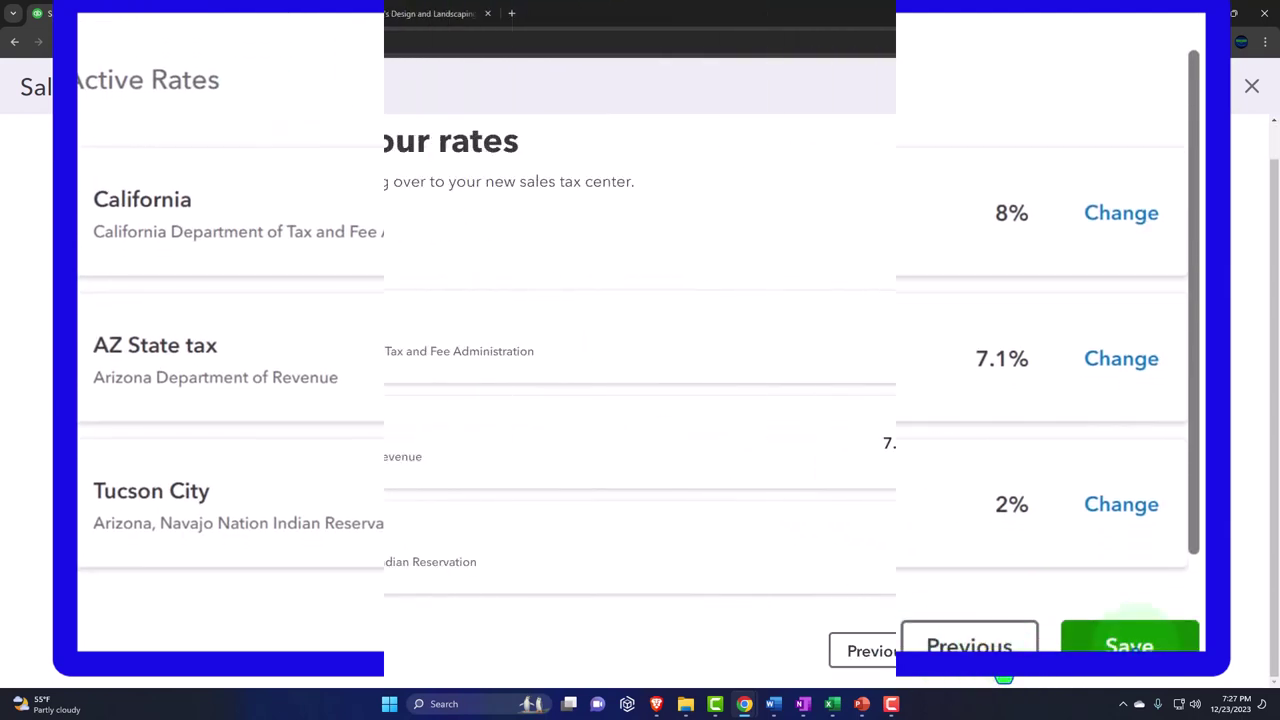
click(994, 688)
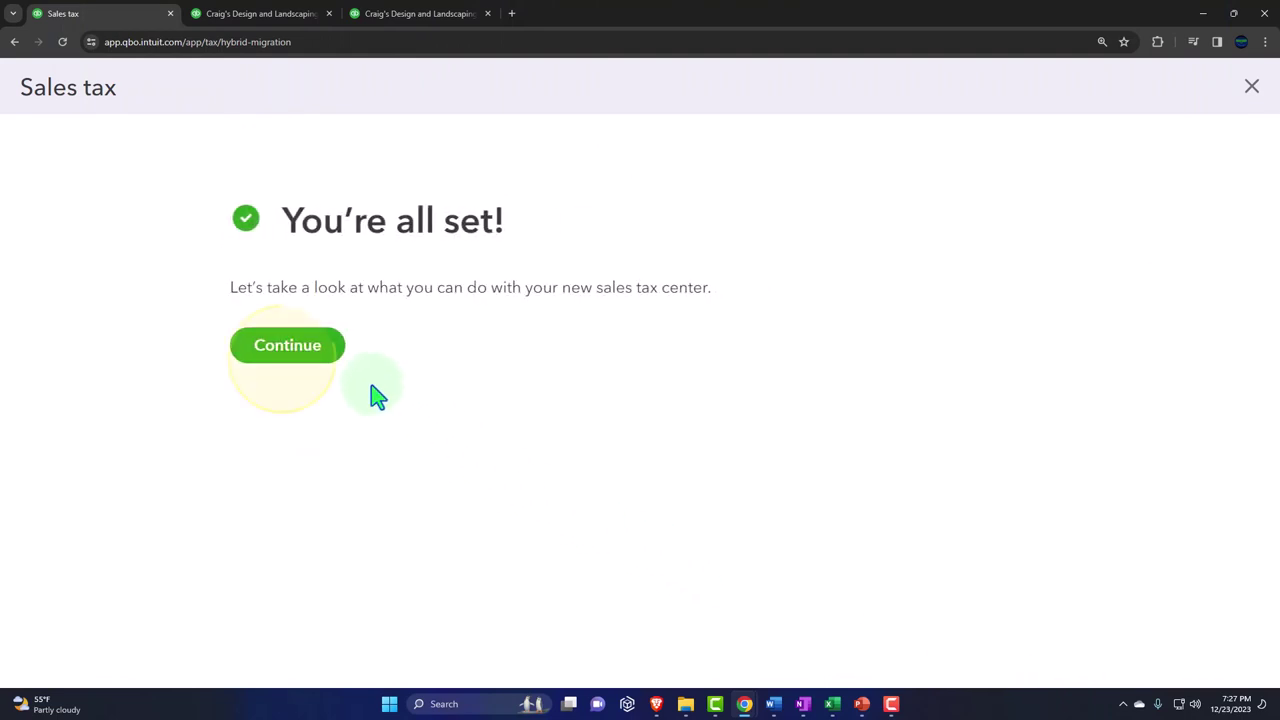
click(330, 360)
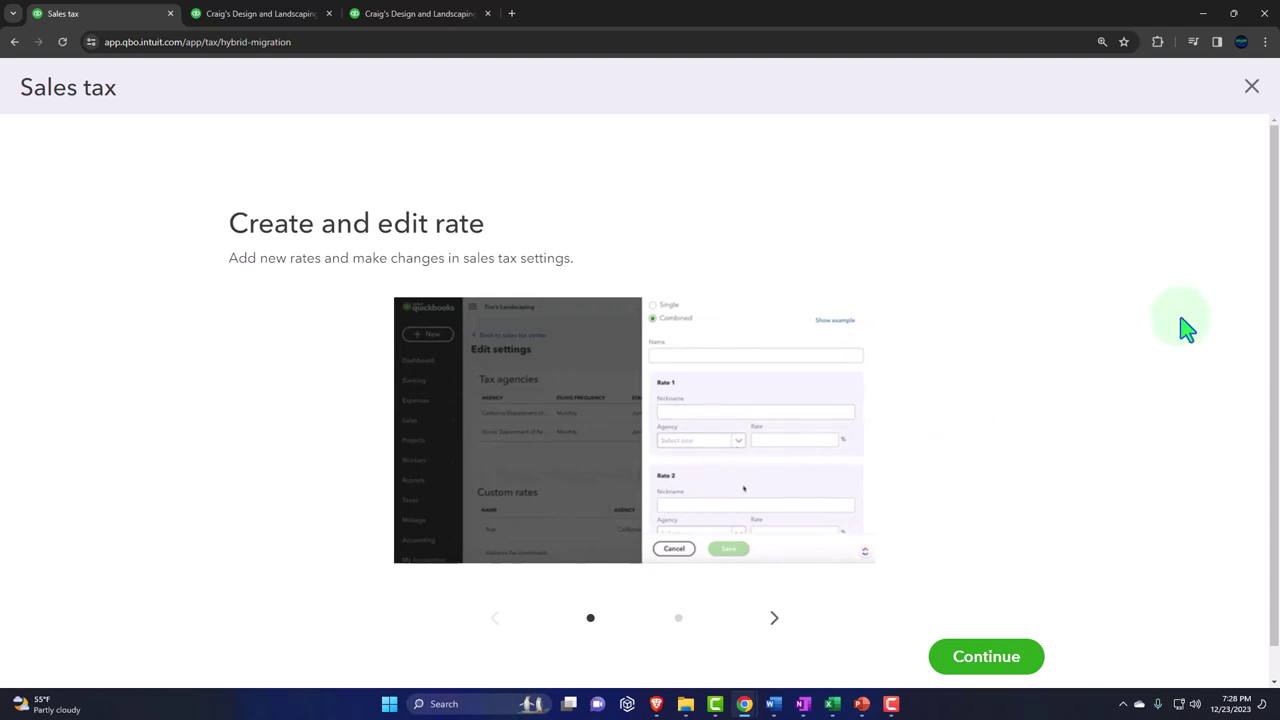
click(1012, 660)
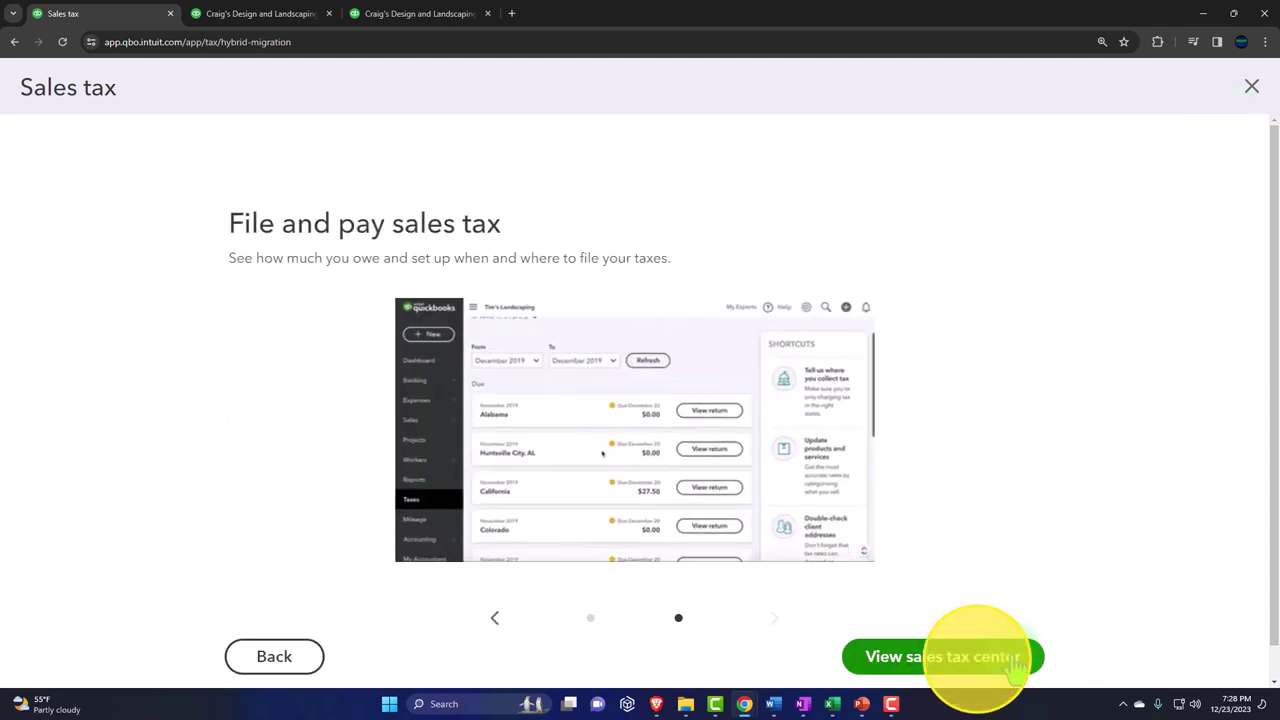
click(1014, 662)
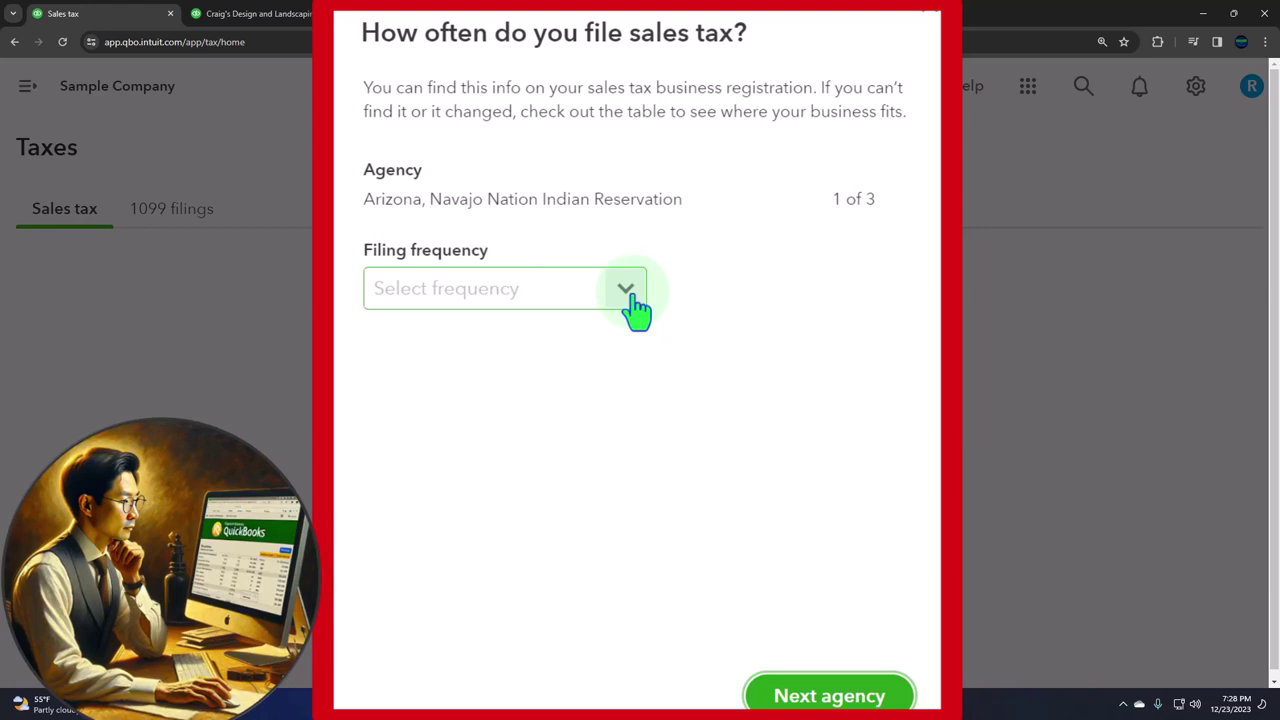
- Set the filing frequency for Arizona, Navajo Nation Indian Reservation to Monthly and advance to the next agency
click(627, 292)
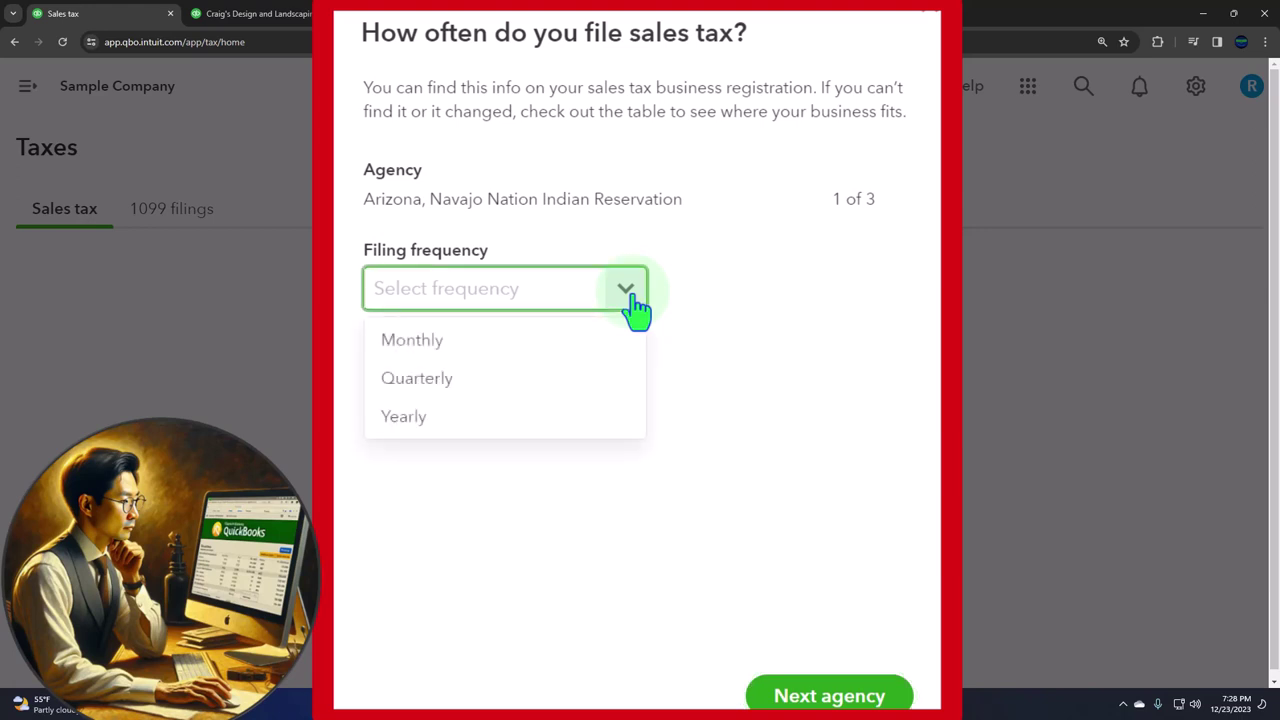
click(545, 350)
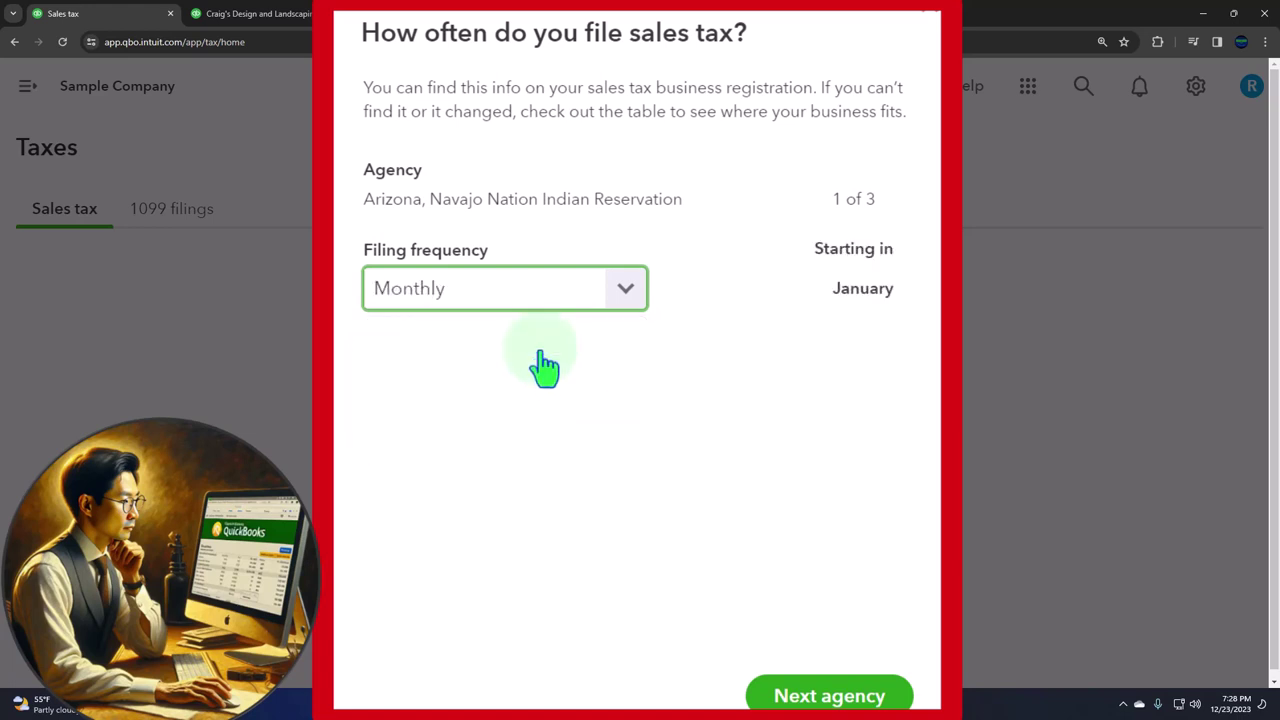
click(820, 697)
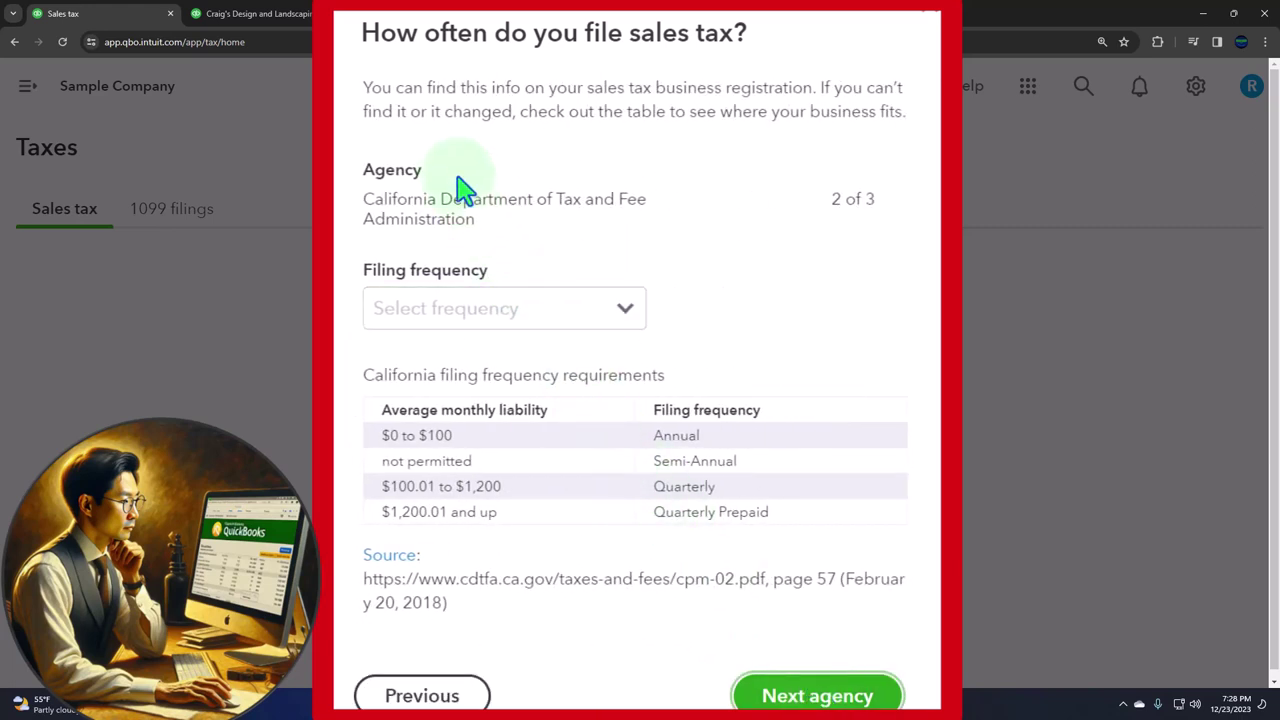
- Set the California Department of Tax and Fee Administration's filing frequency to Monthly and advance to the next agency
click(622, 312)
click(464, 362)
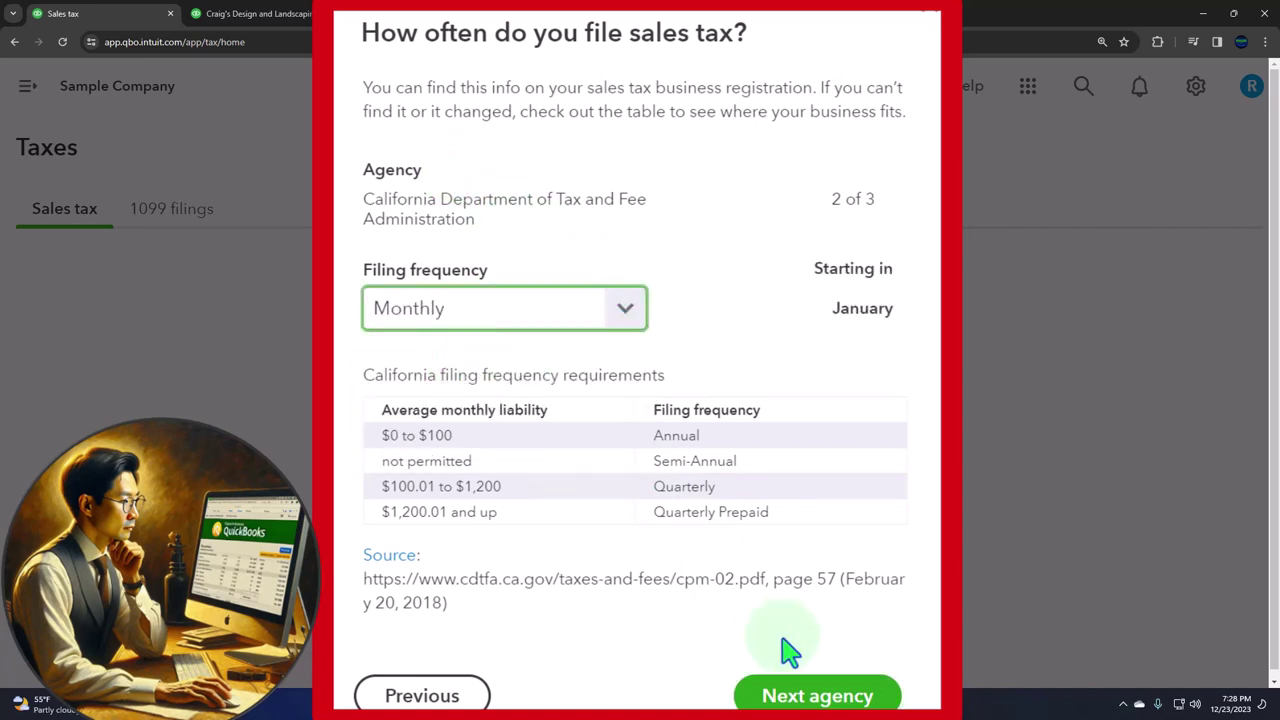
click(785, 692)
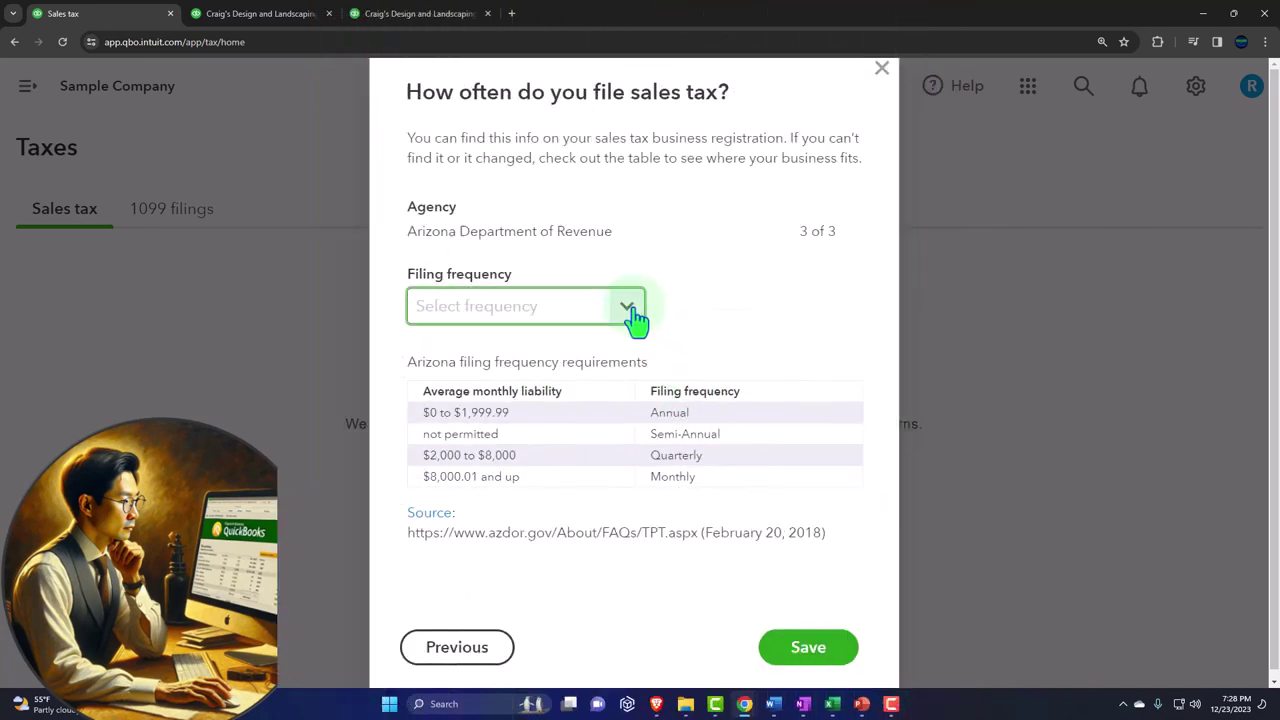
- Set the Arizona Department of Revenue's filing frequency to Monthly and save the filing frequencies
click(630, 314)
click(556, 349)
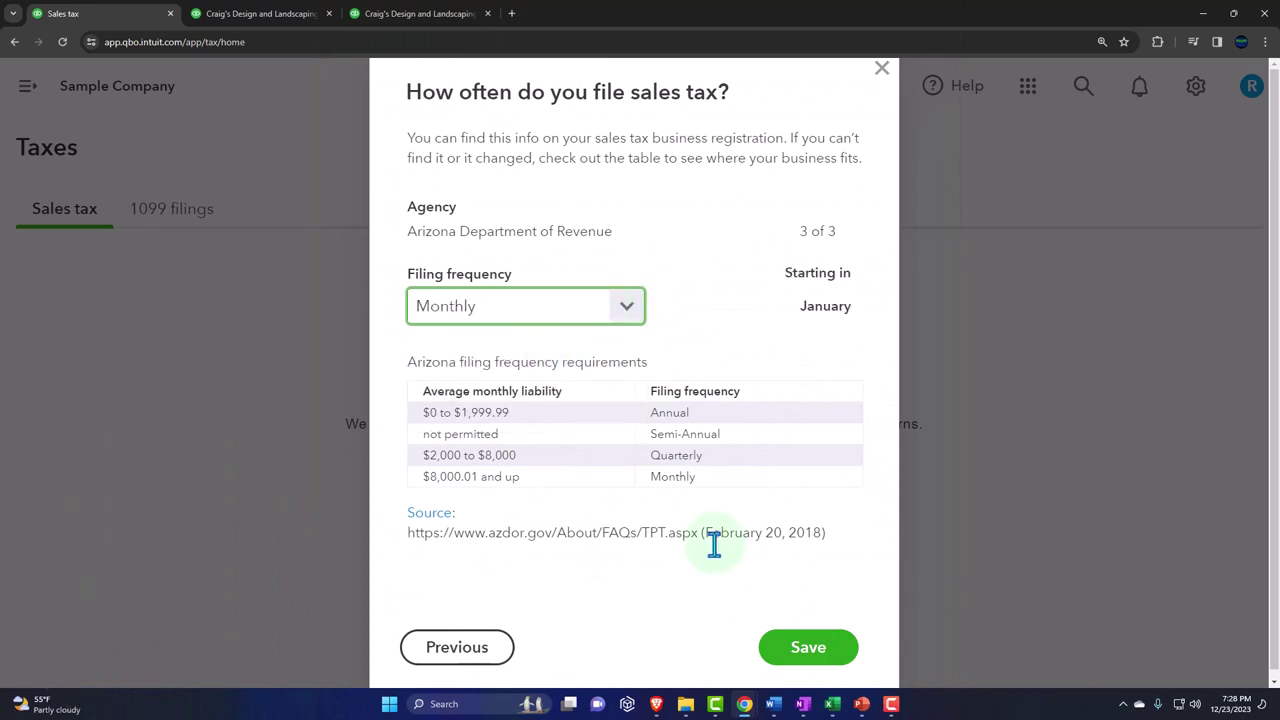
click(808, 648)
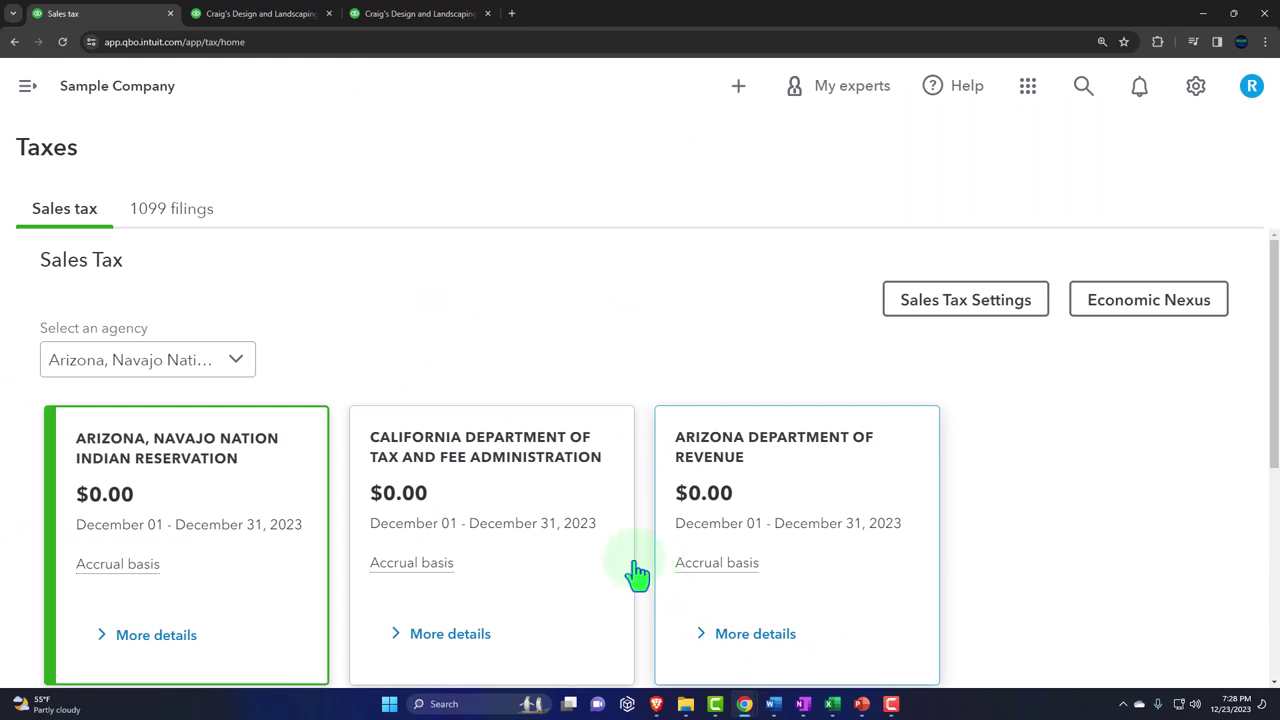
- Switch the sales tax view to the California Department of Tax and Fee Administration, then back to Arizona, Navajo Nation Indian Reservation
click(50, 236)
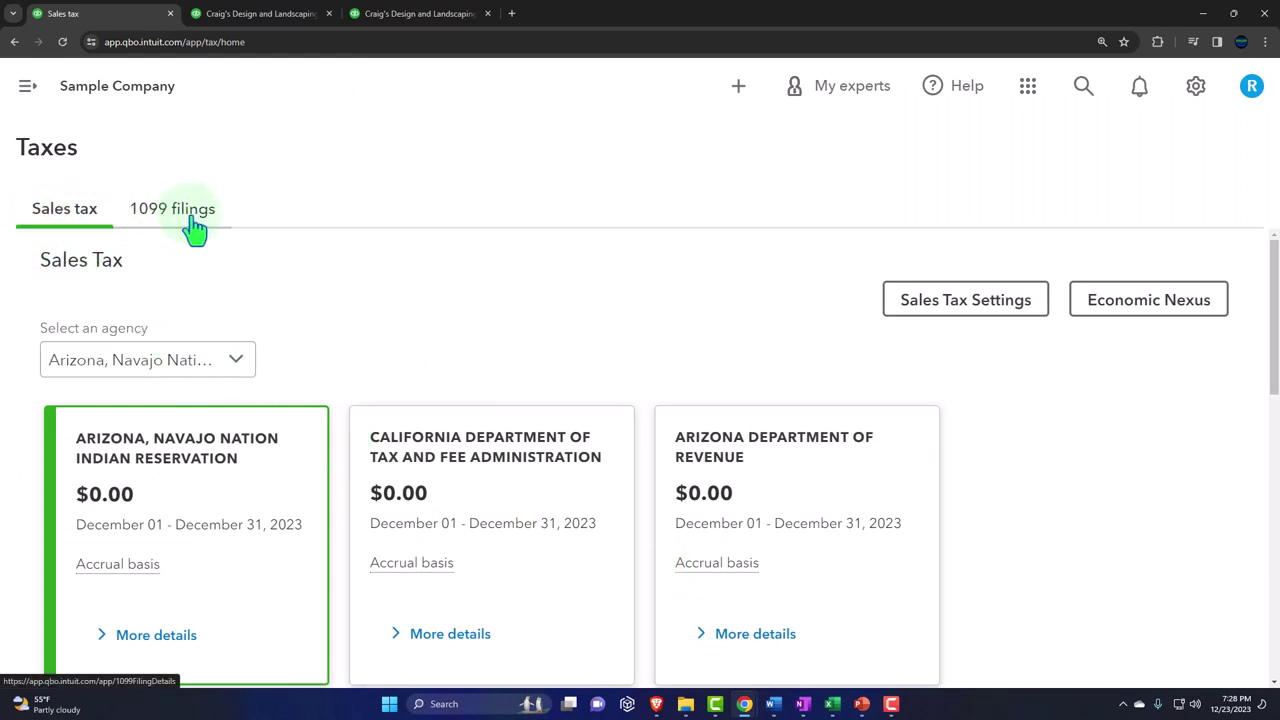
scroll(20, 309, down, 2)
scroll(26, 360, up, 1)
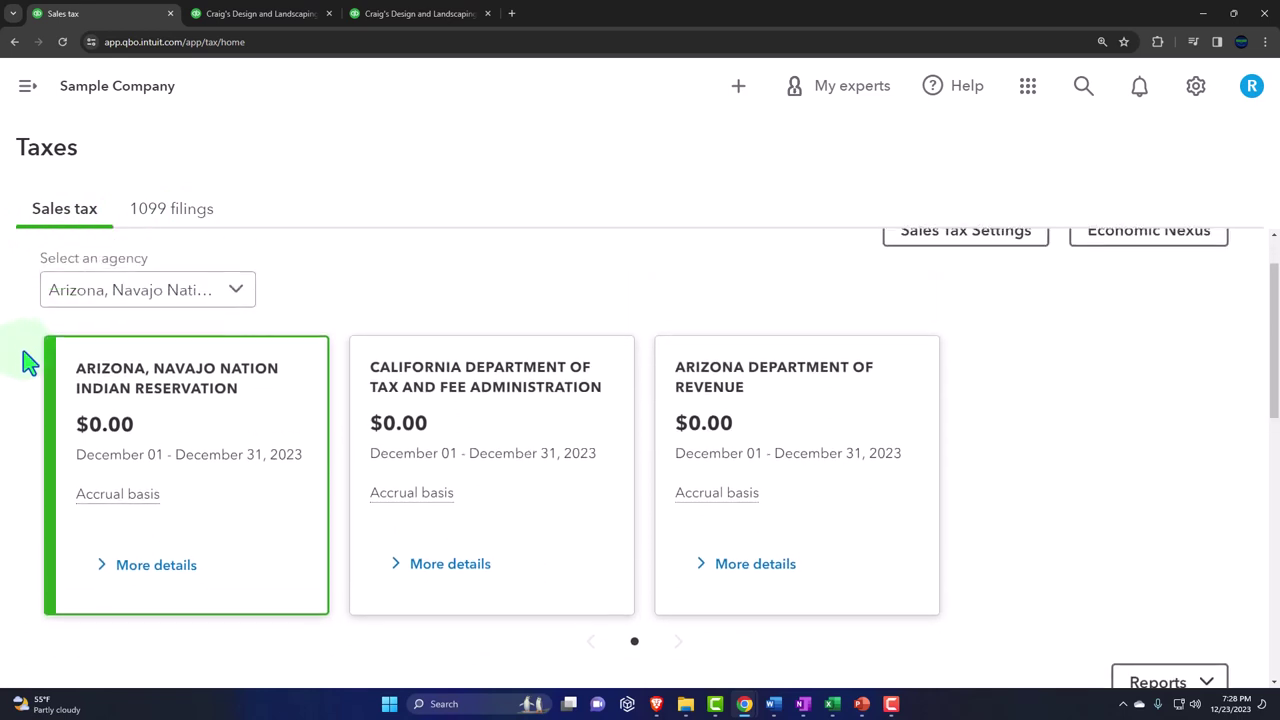
click(237, 297)
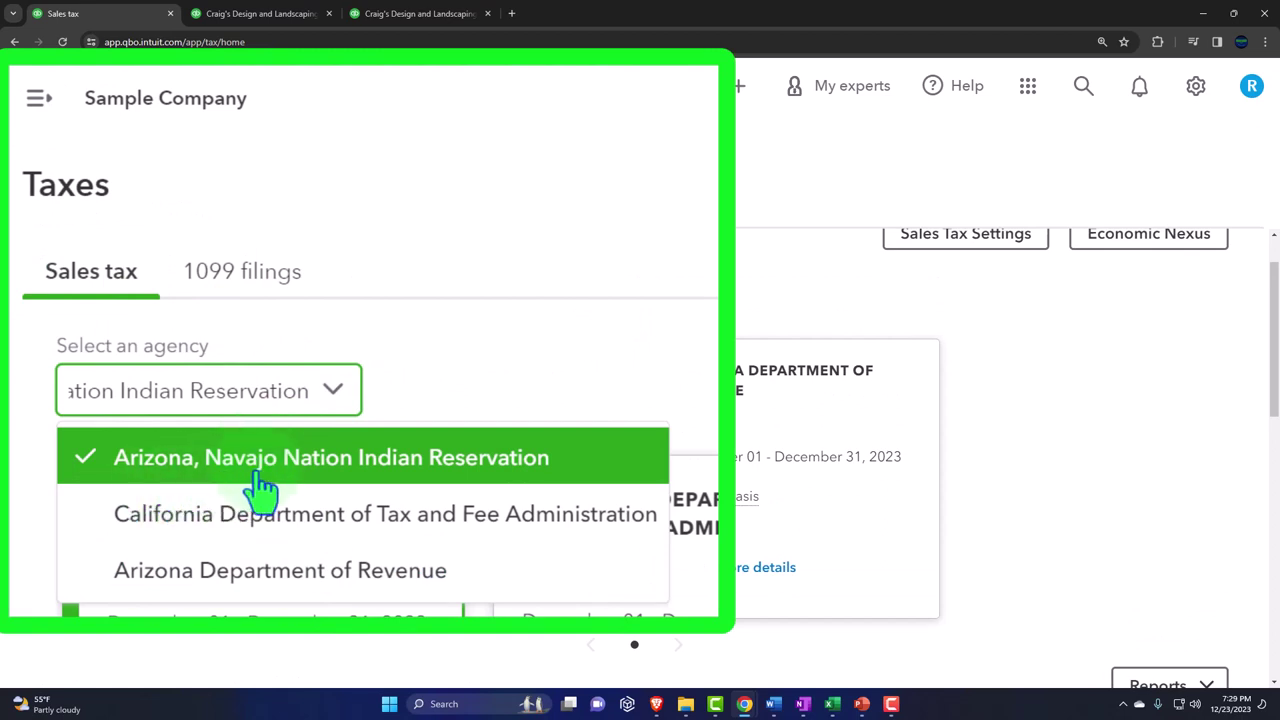
click(25, 531)
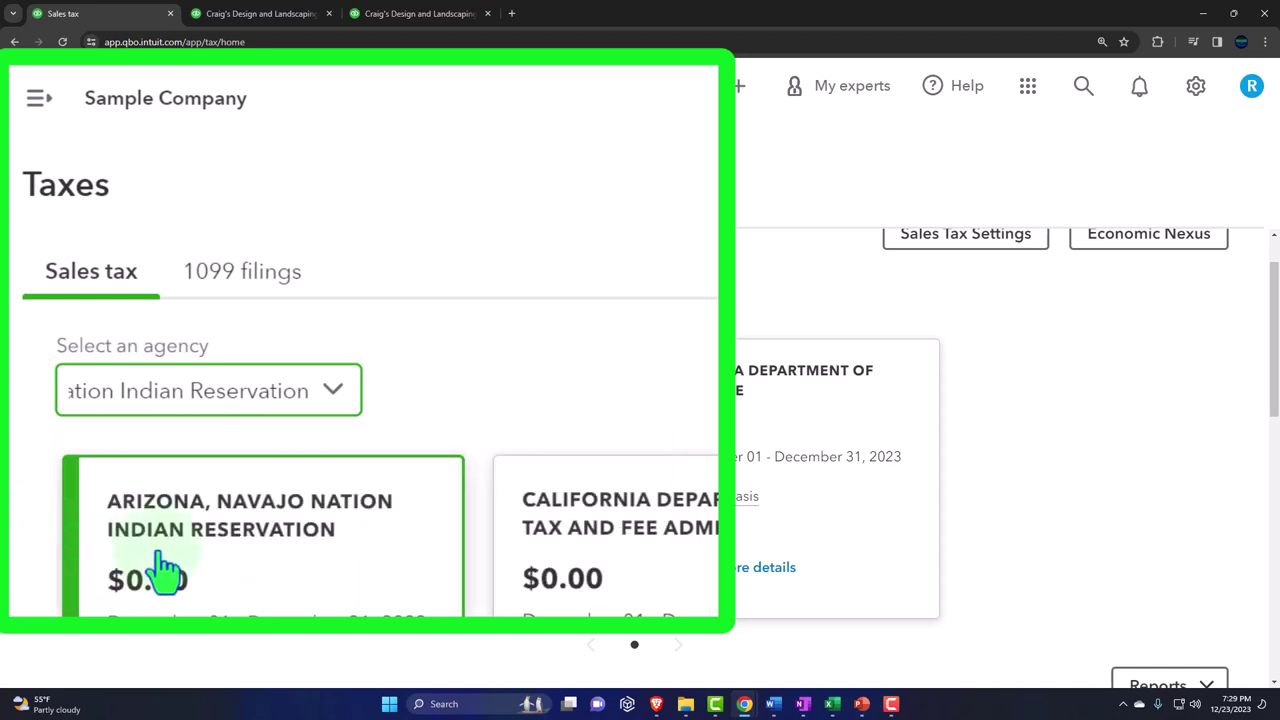
click(332, 393)
click(243, 520)
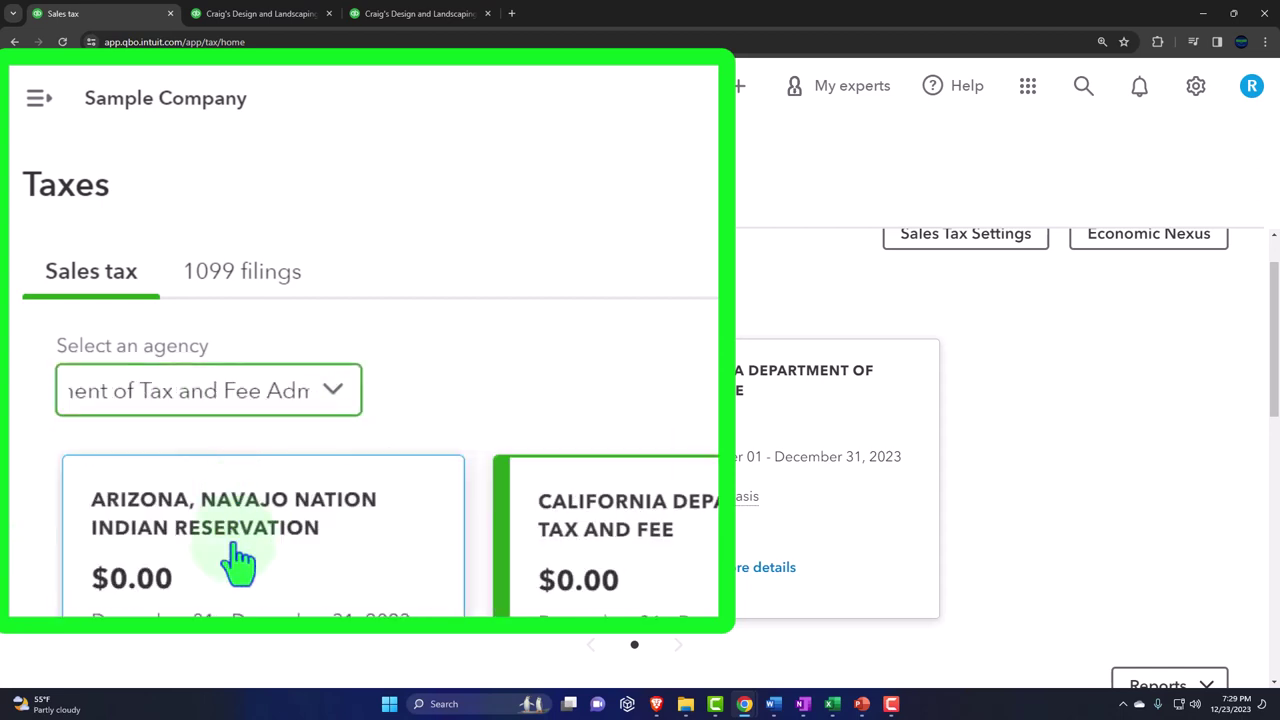
click(340, 391)
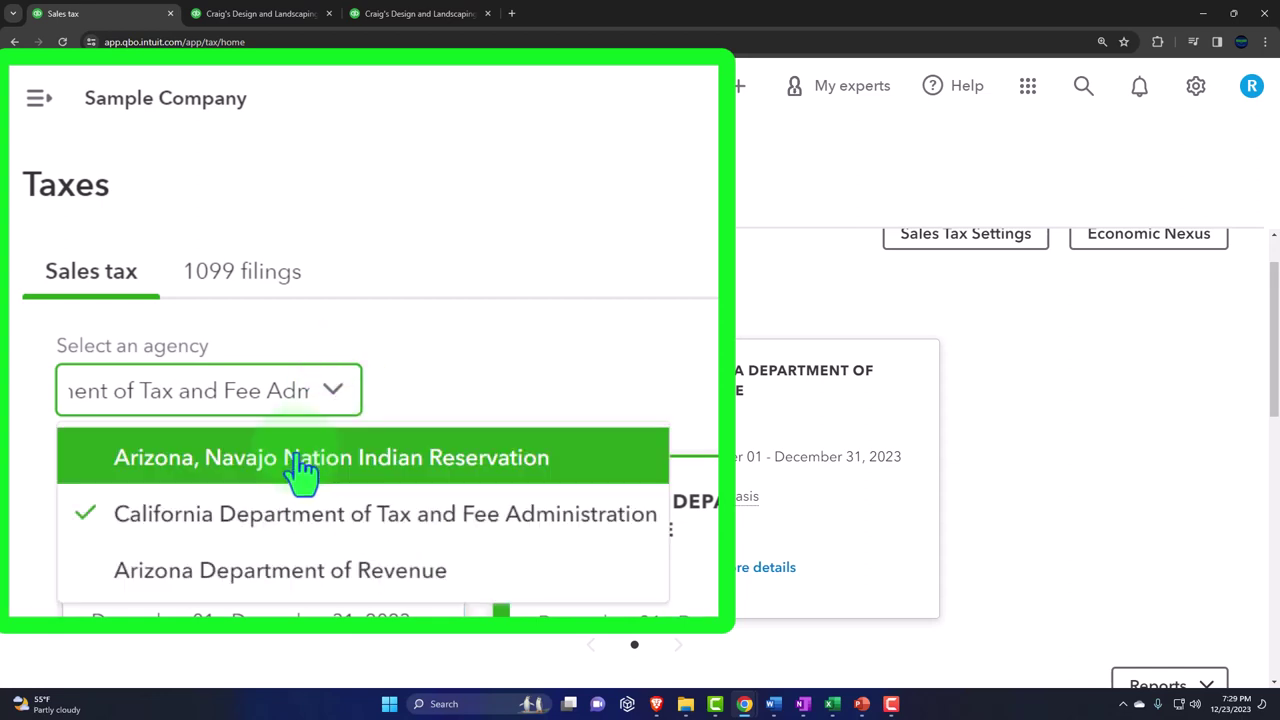
click(300, 462)
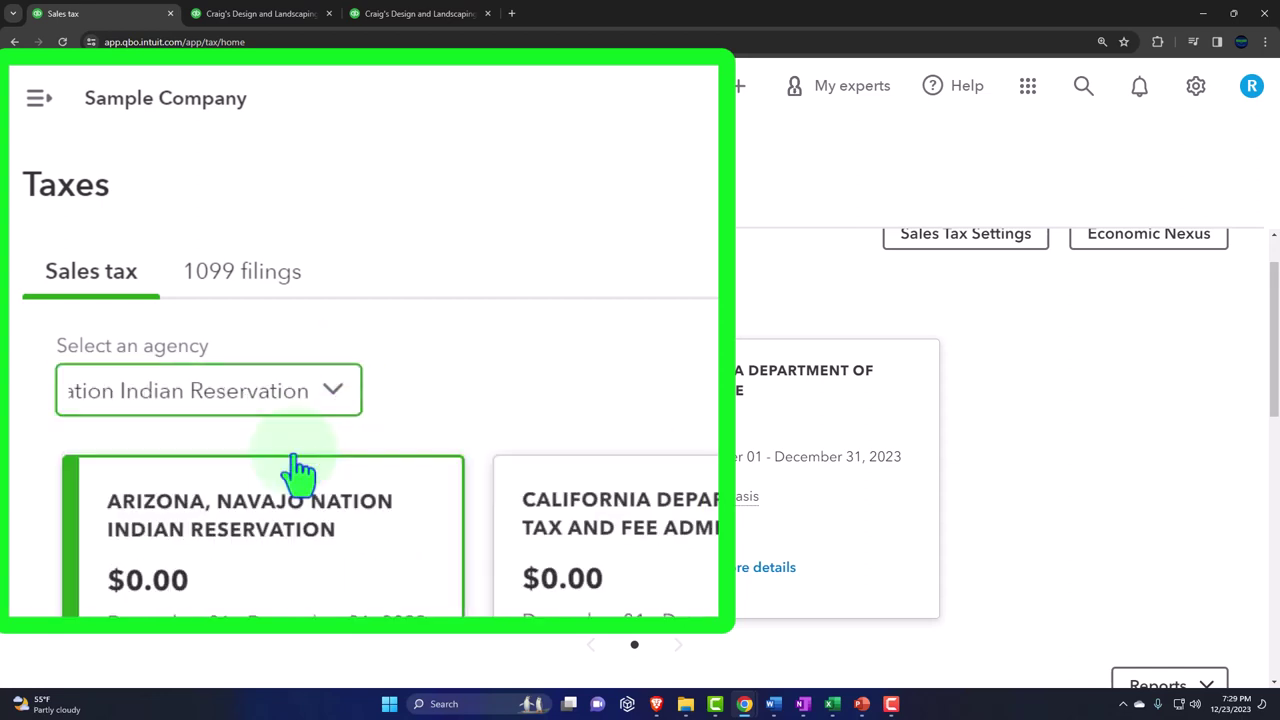
- Check the status filter options and examine this year's list of tax returns by agency, period and due date
scroll(470, 570, up, 1)
scroll(335, 415, down, 4)
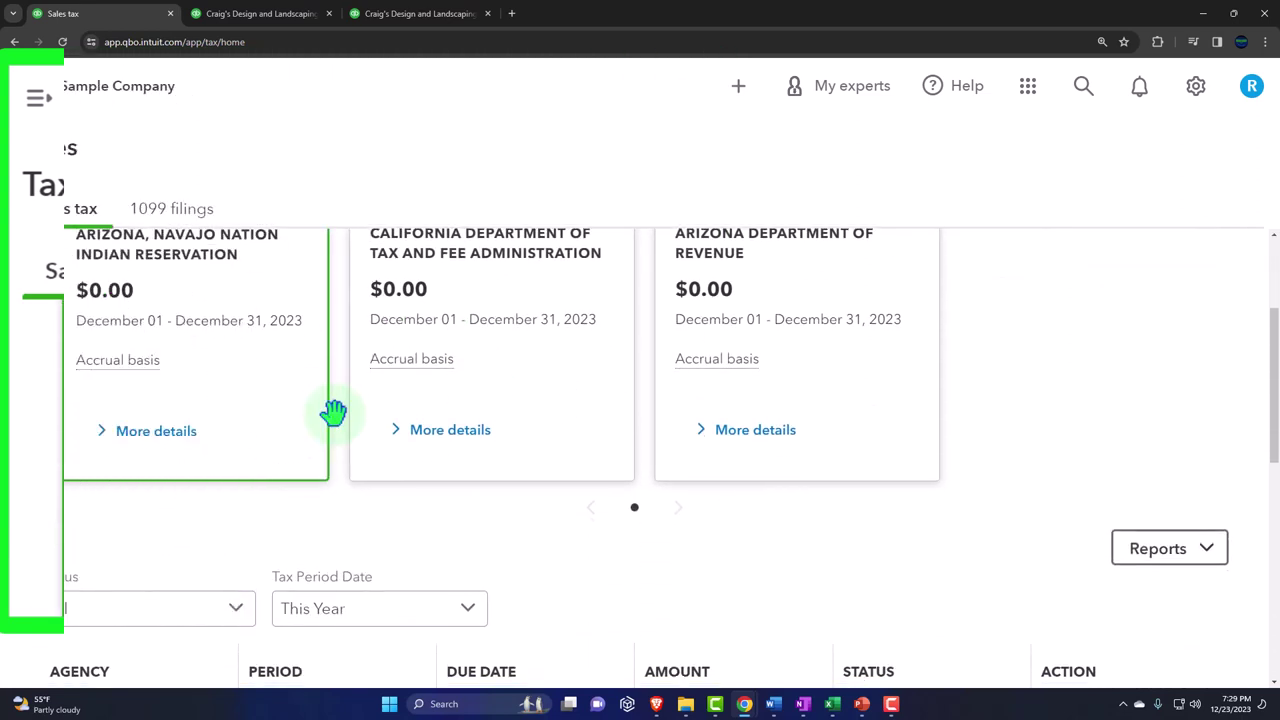
click(235, 425)
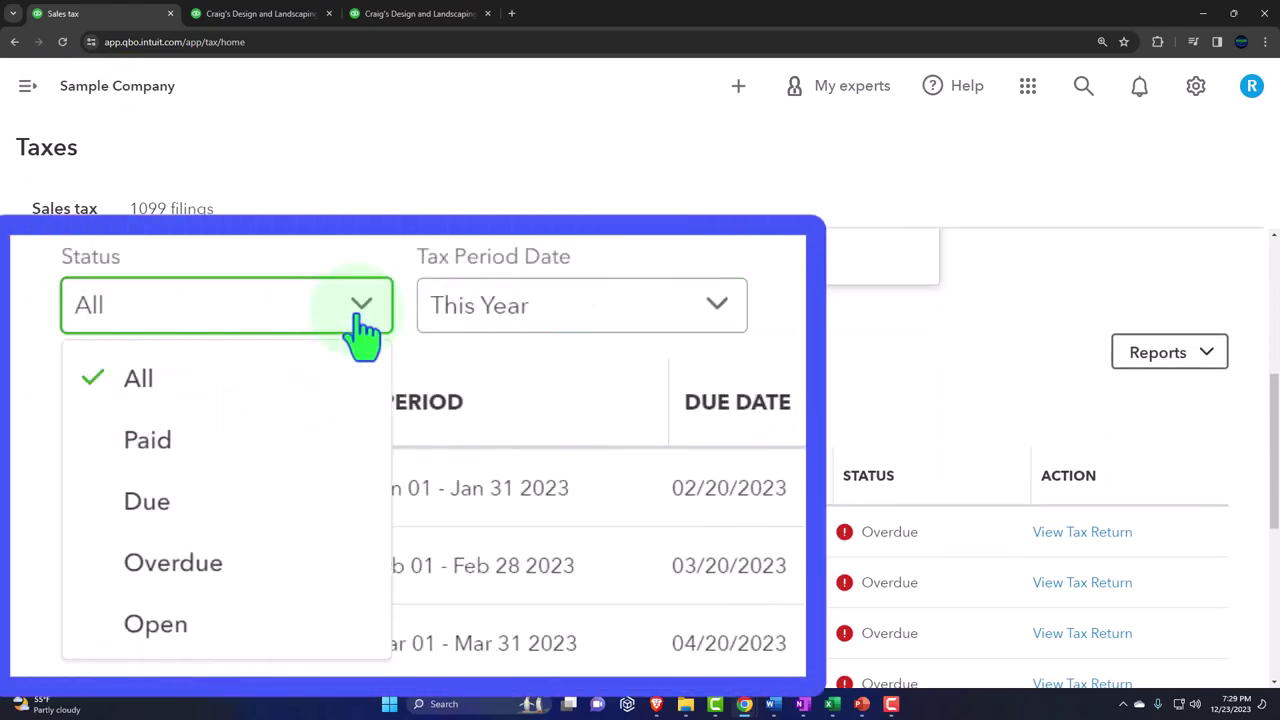
click(363, 330)
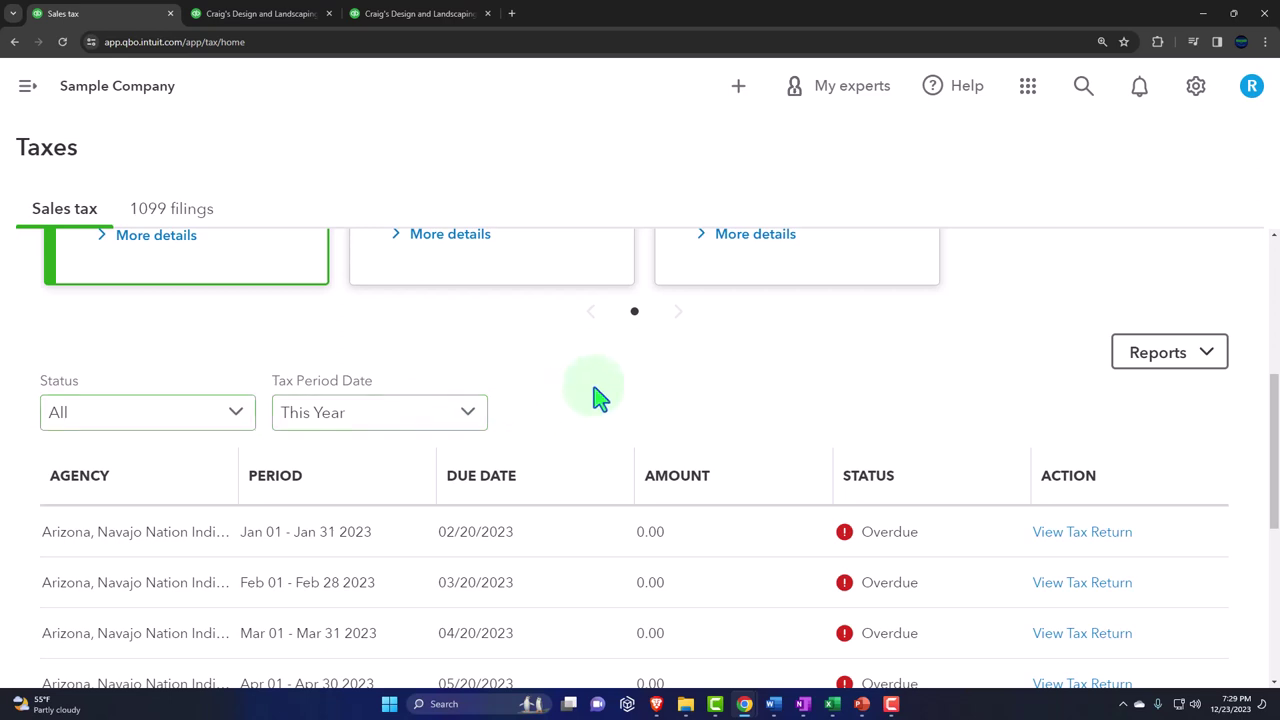
scroll(594, 394, down, 2)
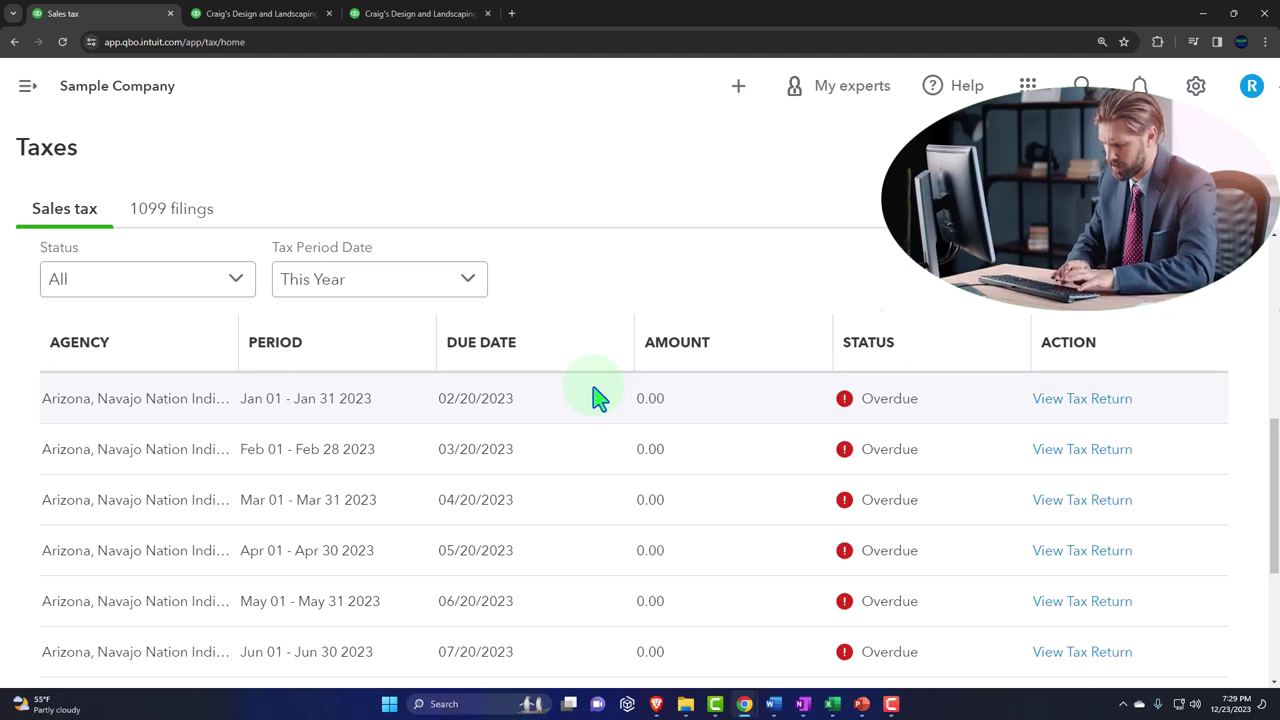
scroll(597, 398, up, 3)
scroll(597, 398, up, 2)
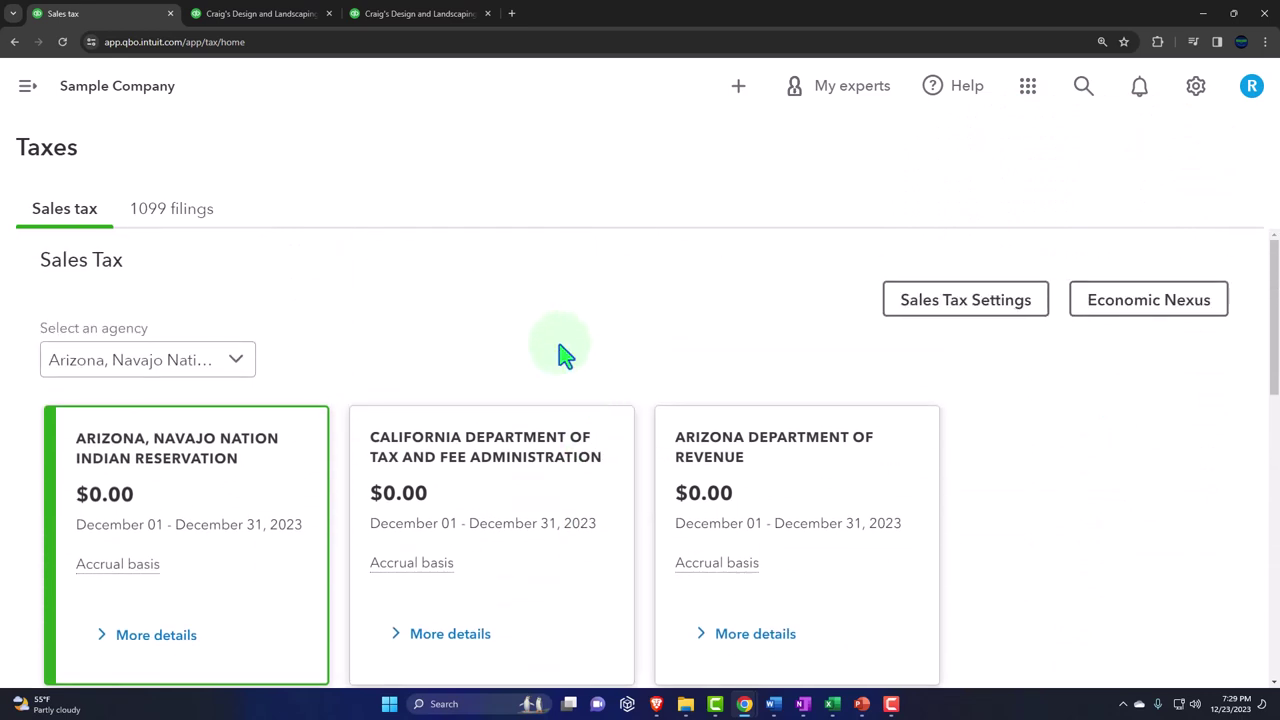
- Switch to the balance sheet report and examine the sales tax payable accounts under Other Current Liabilities
click(276, 22)
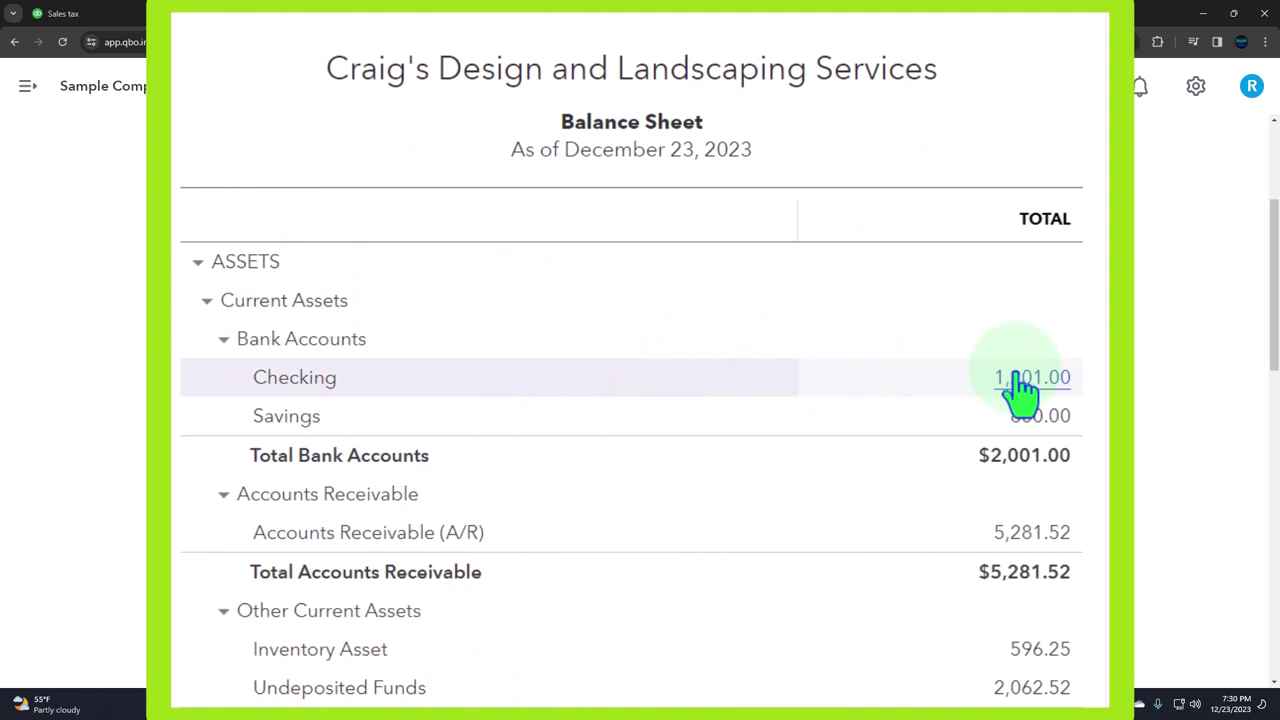
scroll(1020, 390, down, 5)
scroll(1020, 390, down, 5)
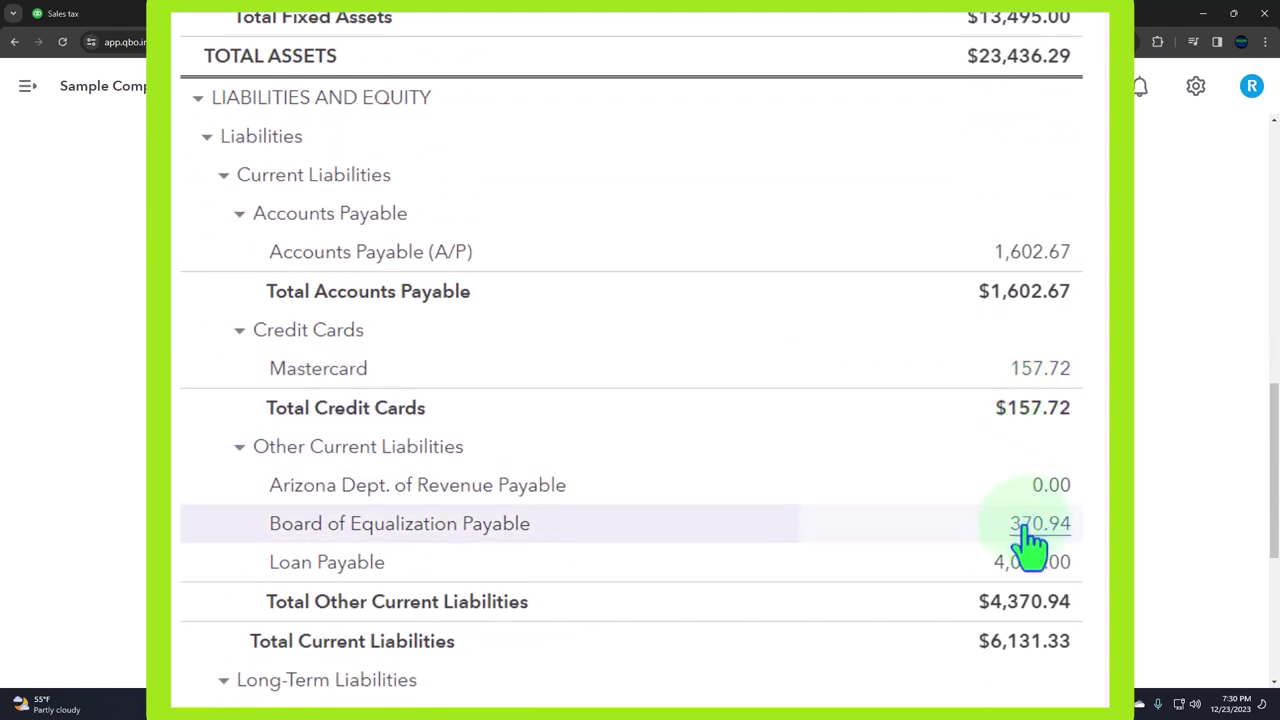
- Expand the navigation menu and look through the forms available for creating new transactions
click(28, 92)
click(80, 142)
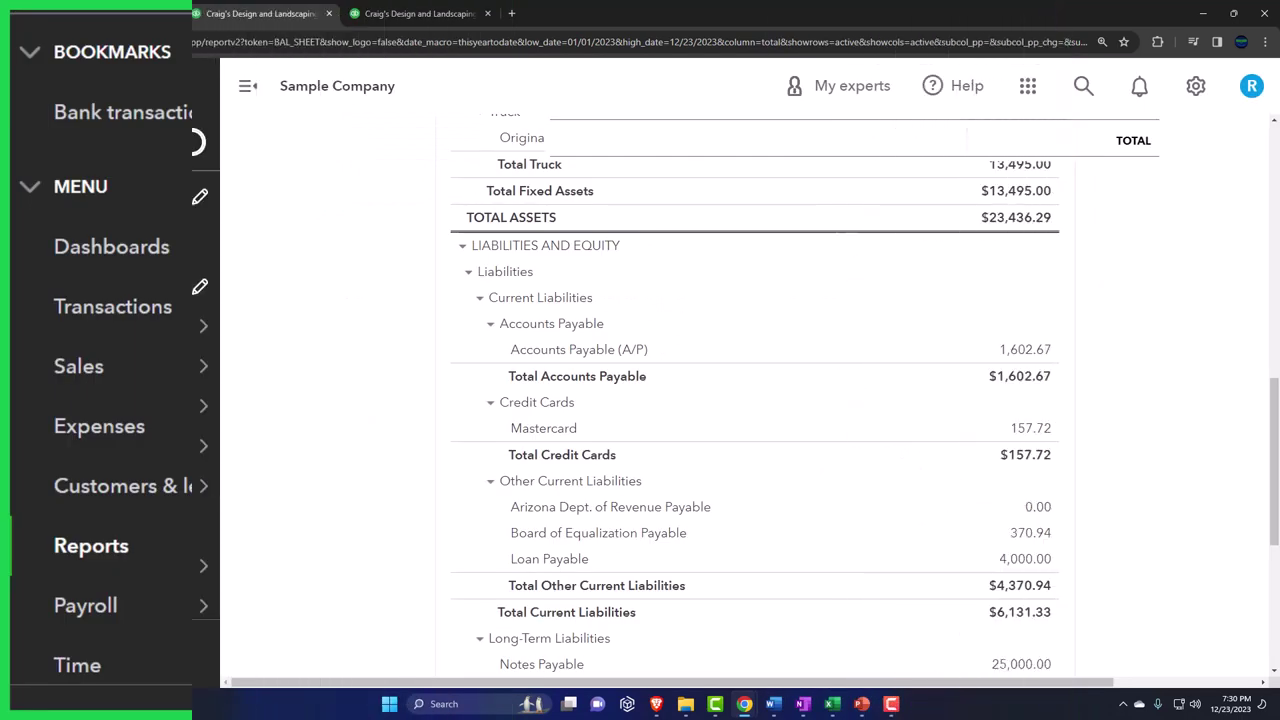
click(157, 143)
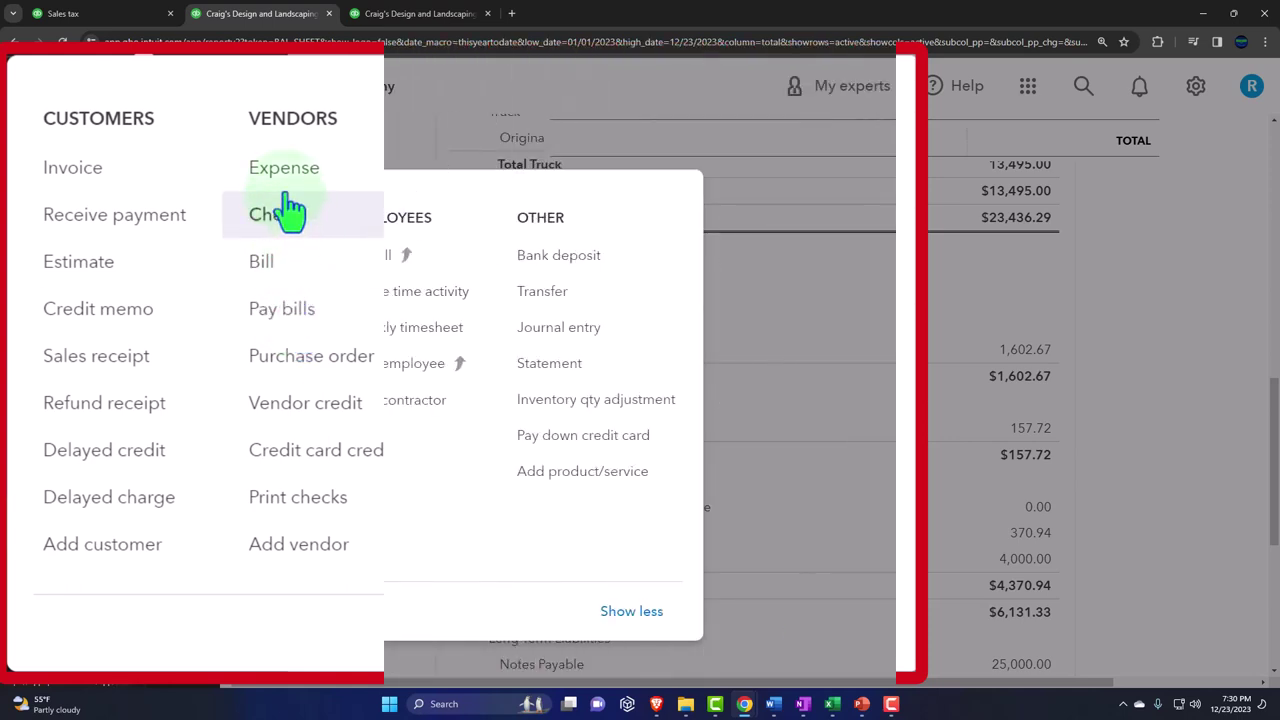
click(150, 152)
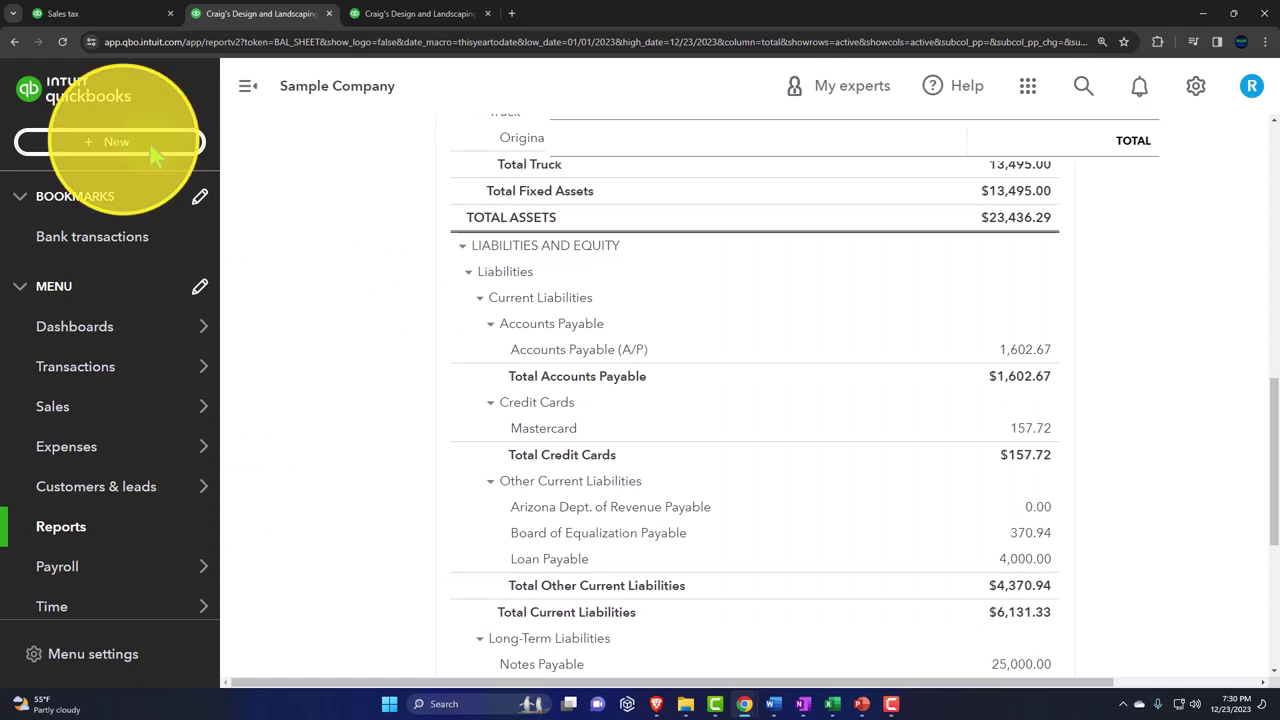
- Return to the sales tax center and view the Economic Nexus page, then go back to the center
click(112, 20)
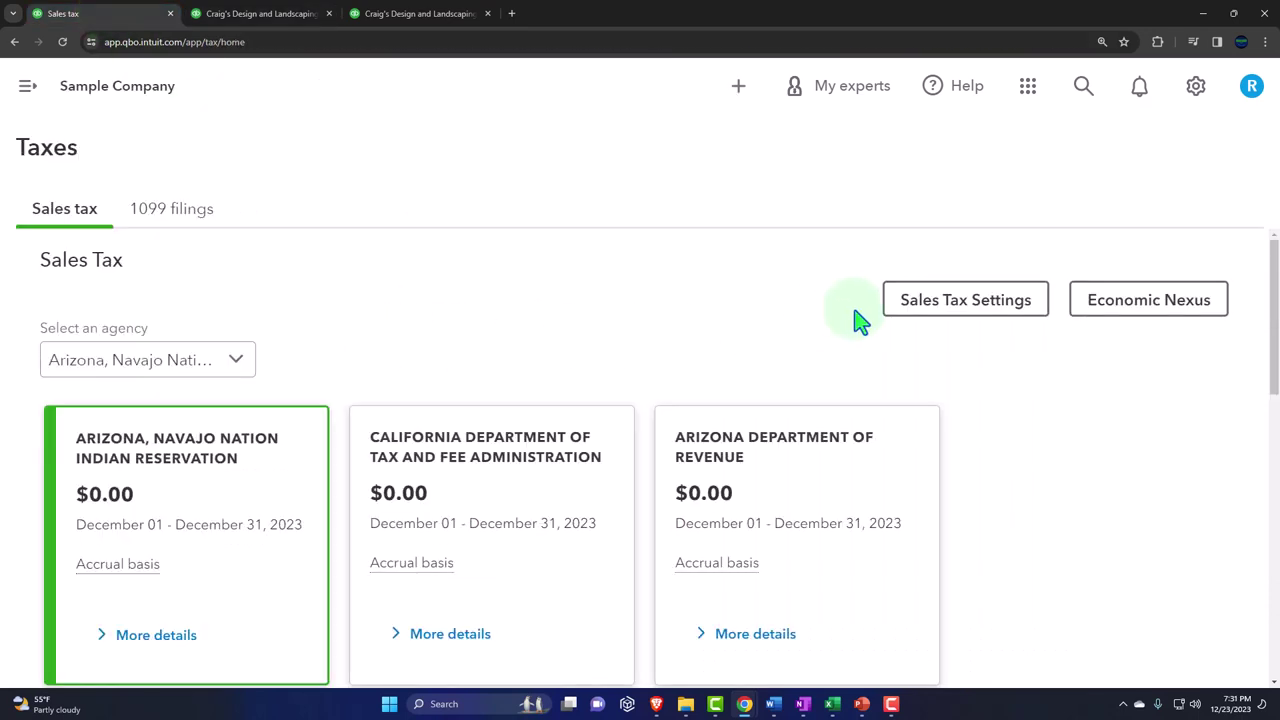
click(1122, 316)
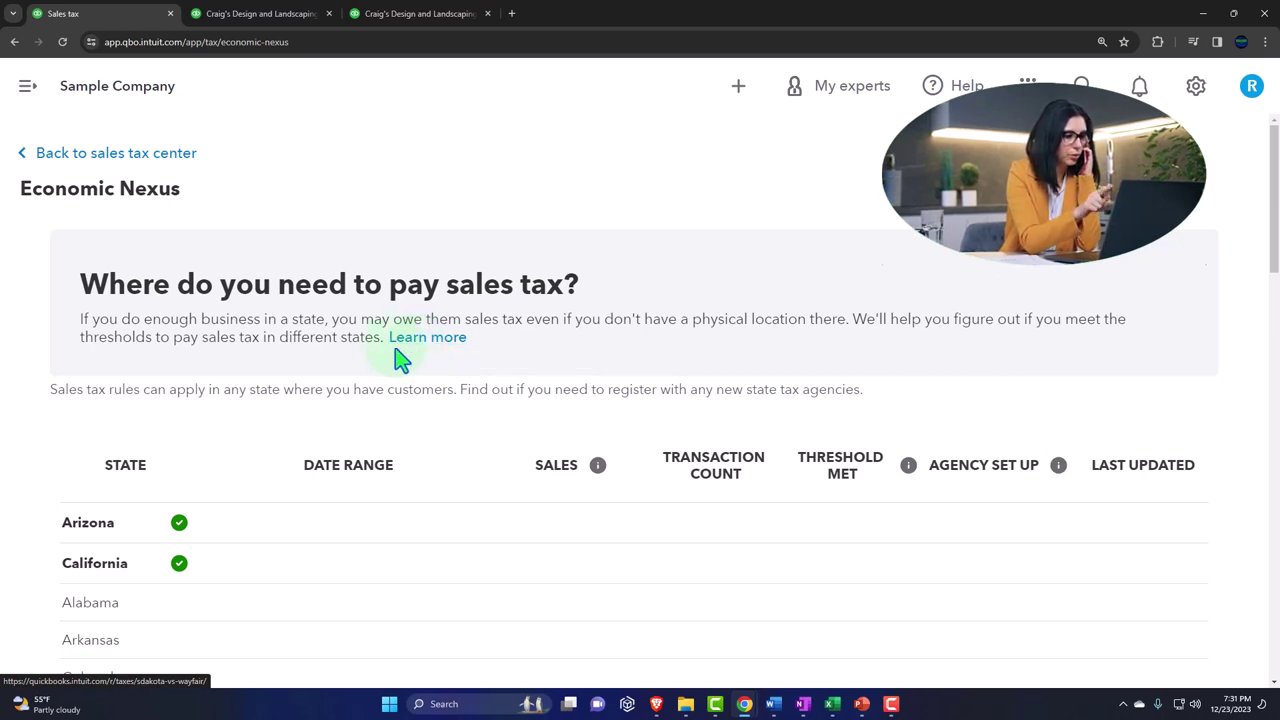
click(135, 157)
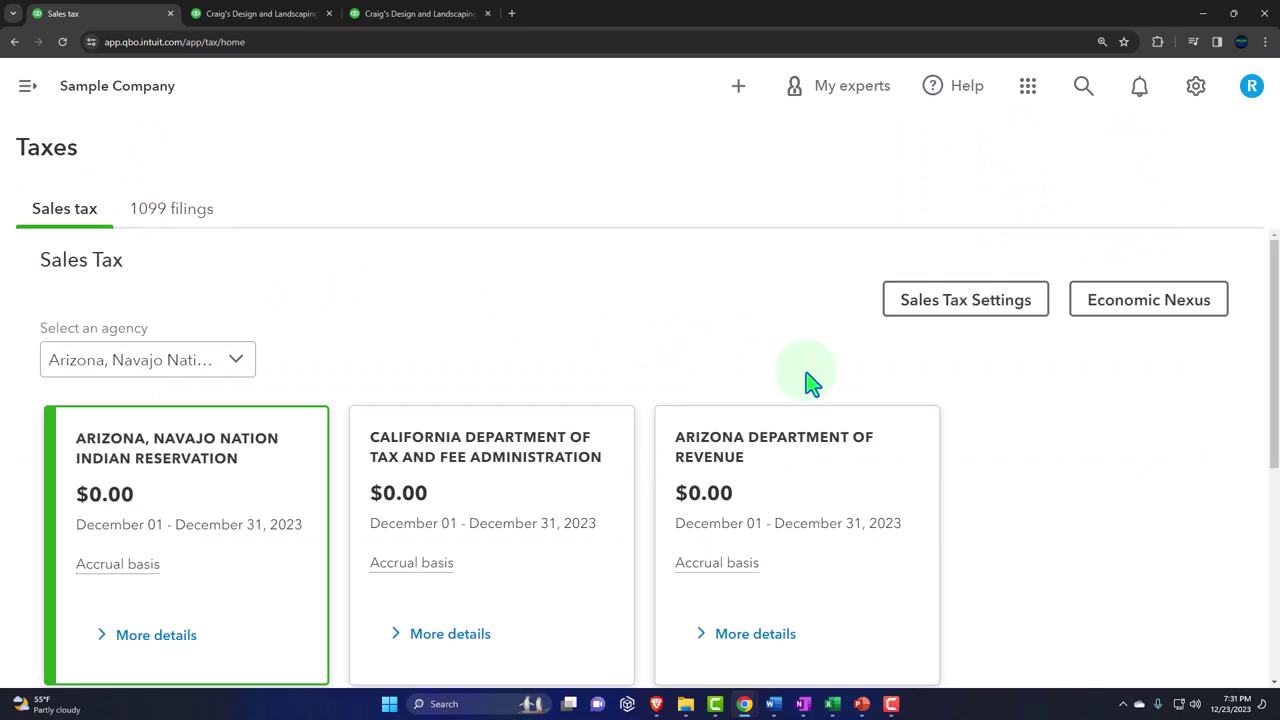
- Open the sales tax settings and review the tax agencies, their display option and the custom rates
click(940, 316)
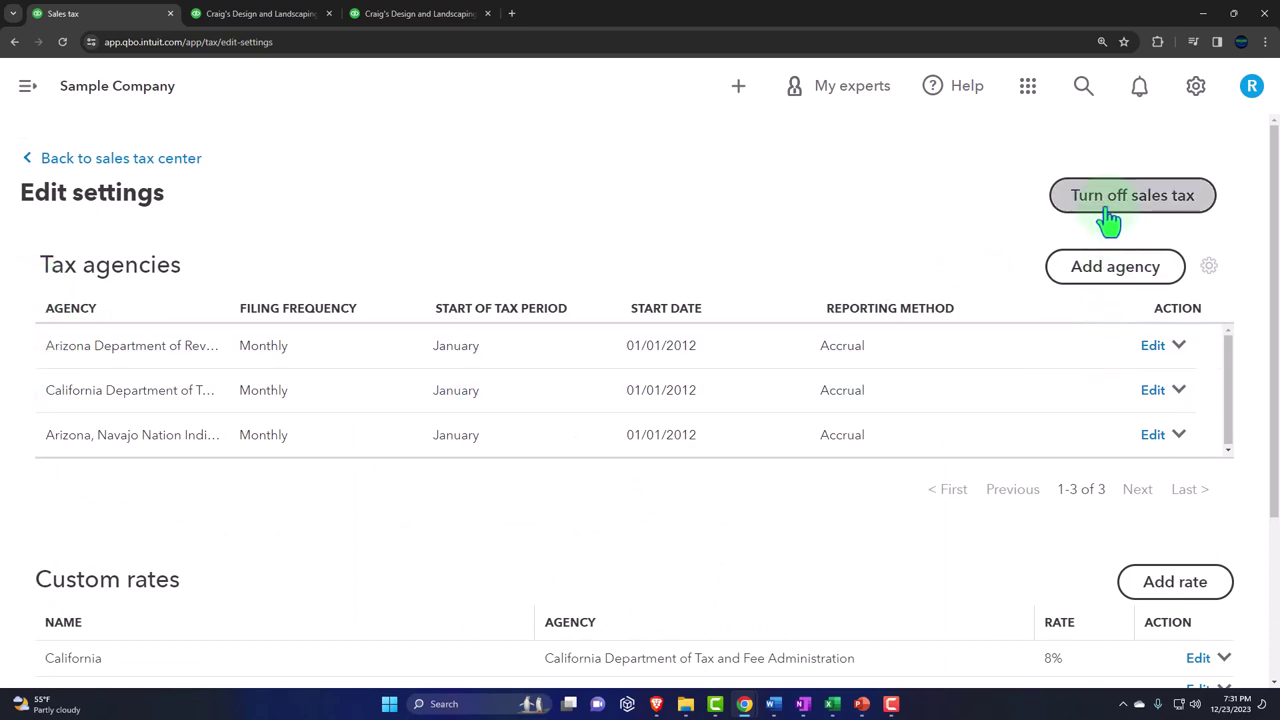
click(1210, 268)
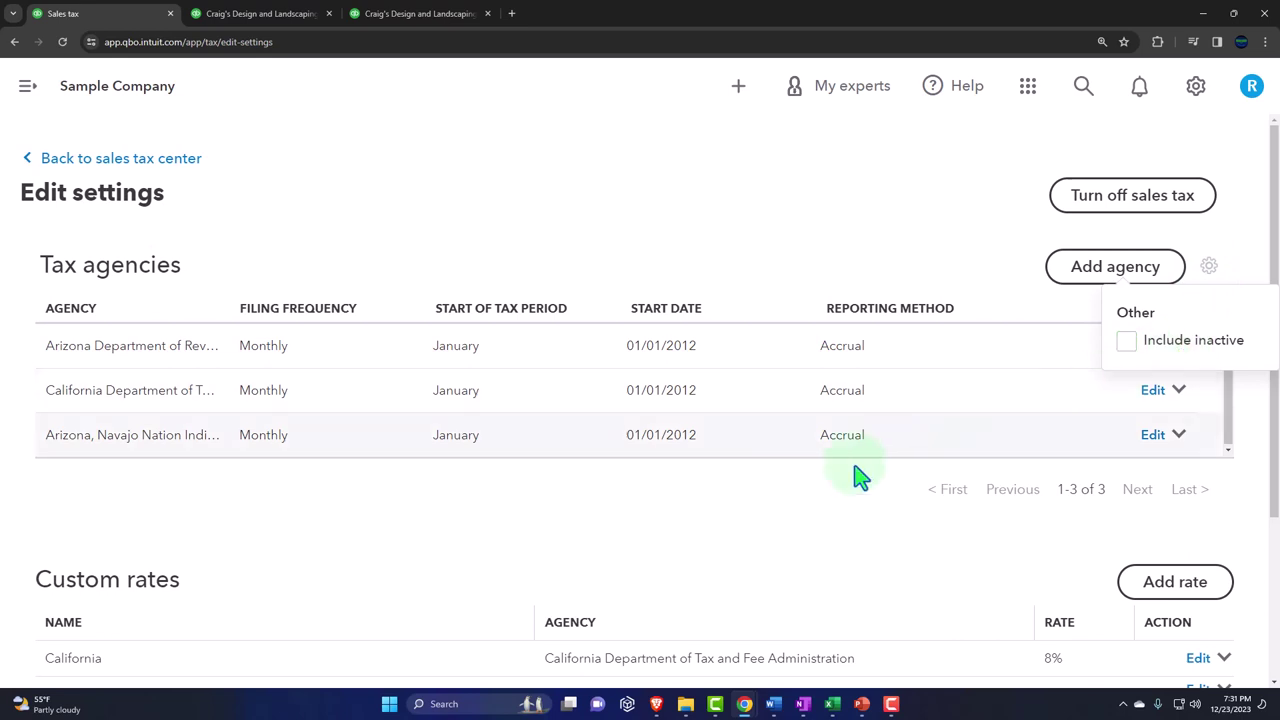
click(771, 512)
scroll(771, 512, down, 3)
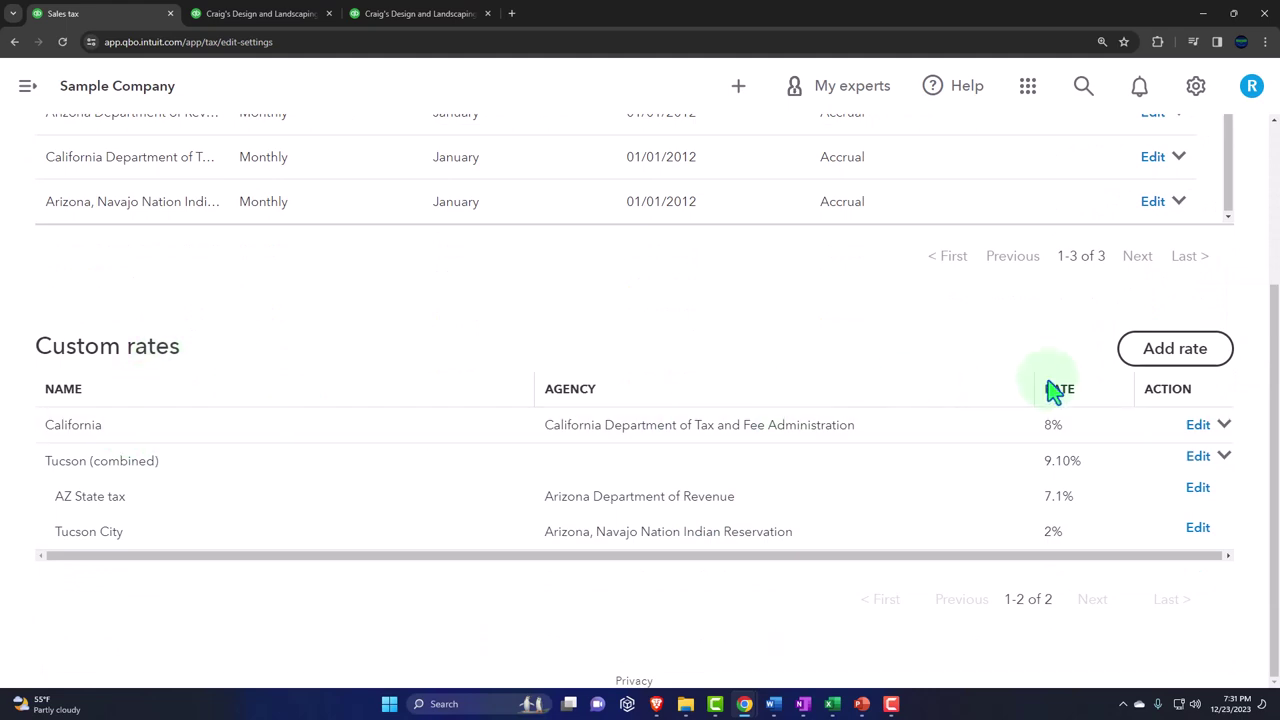
- Start a new custom sales tax rate of the Combined type and look at its example breakdown
click(1173, 368)
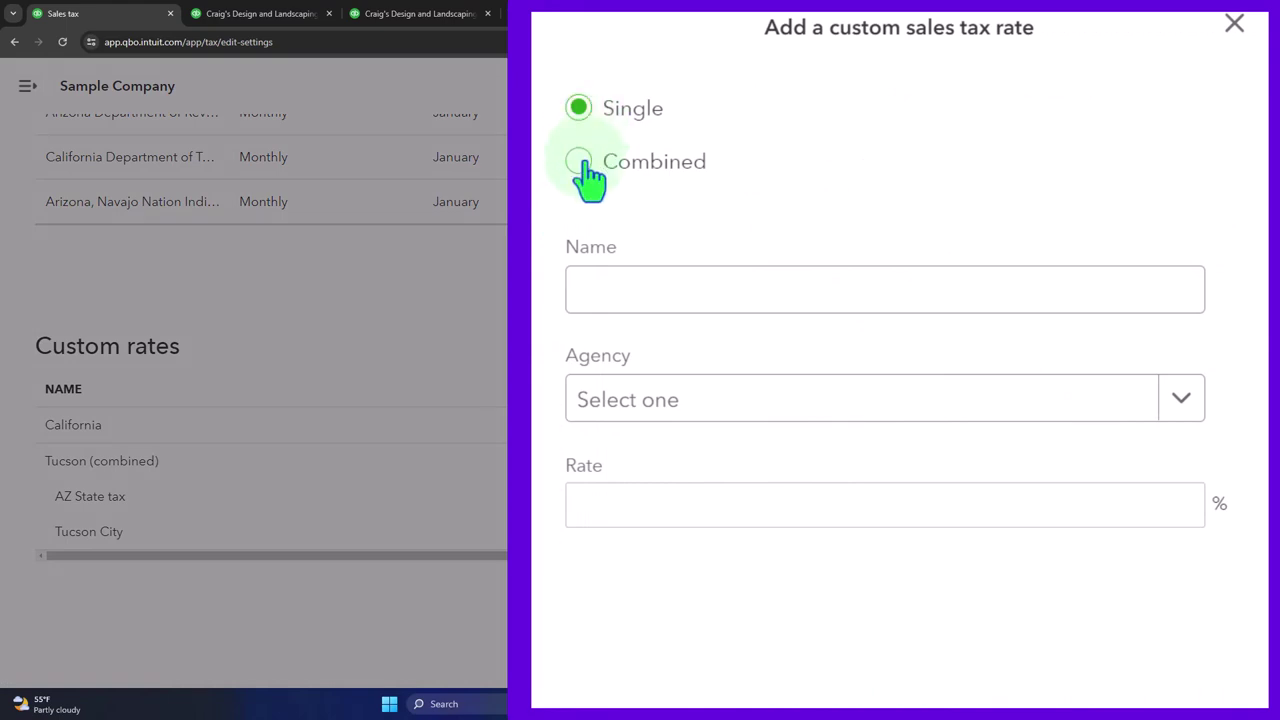
click(580, 163)
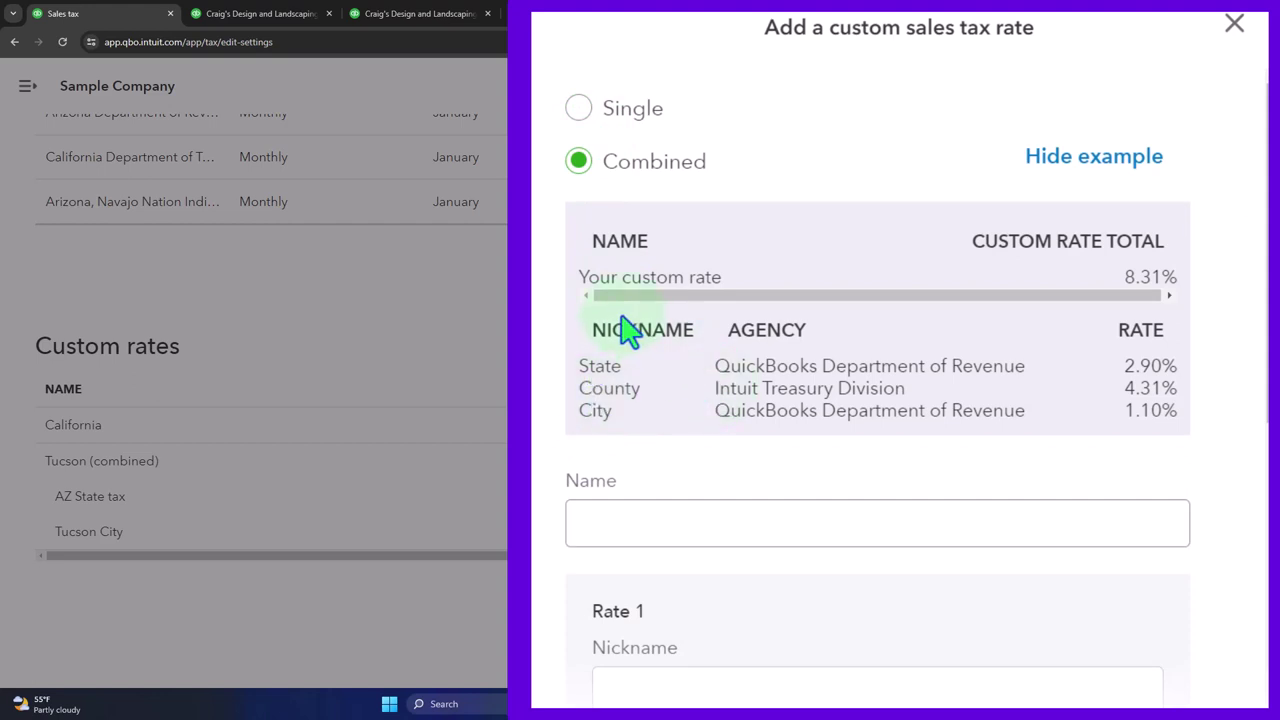
click(1098, 168)
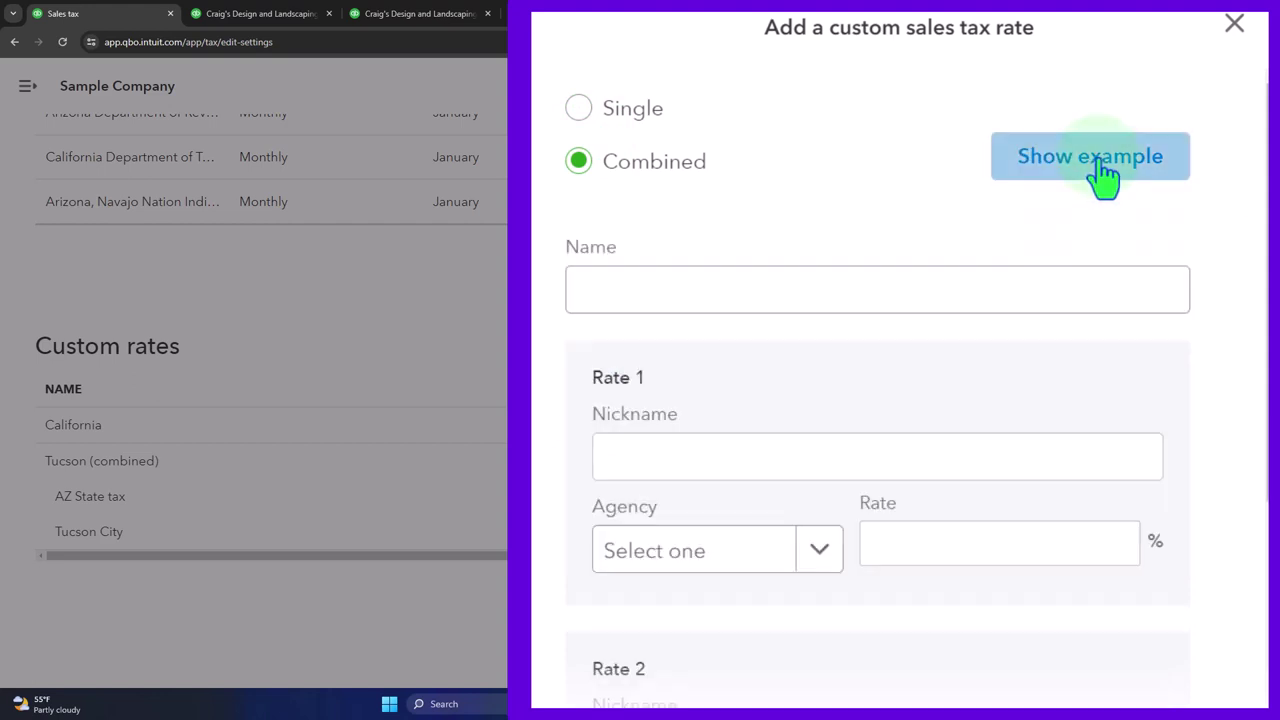
click(1096, 166)
drag(1106, 294, 1137, 292)
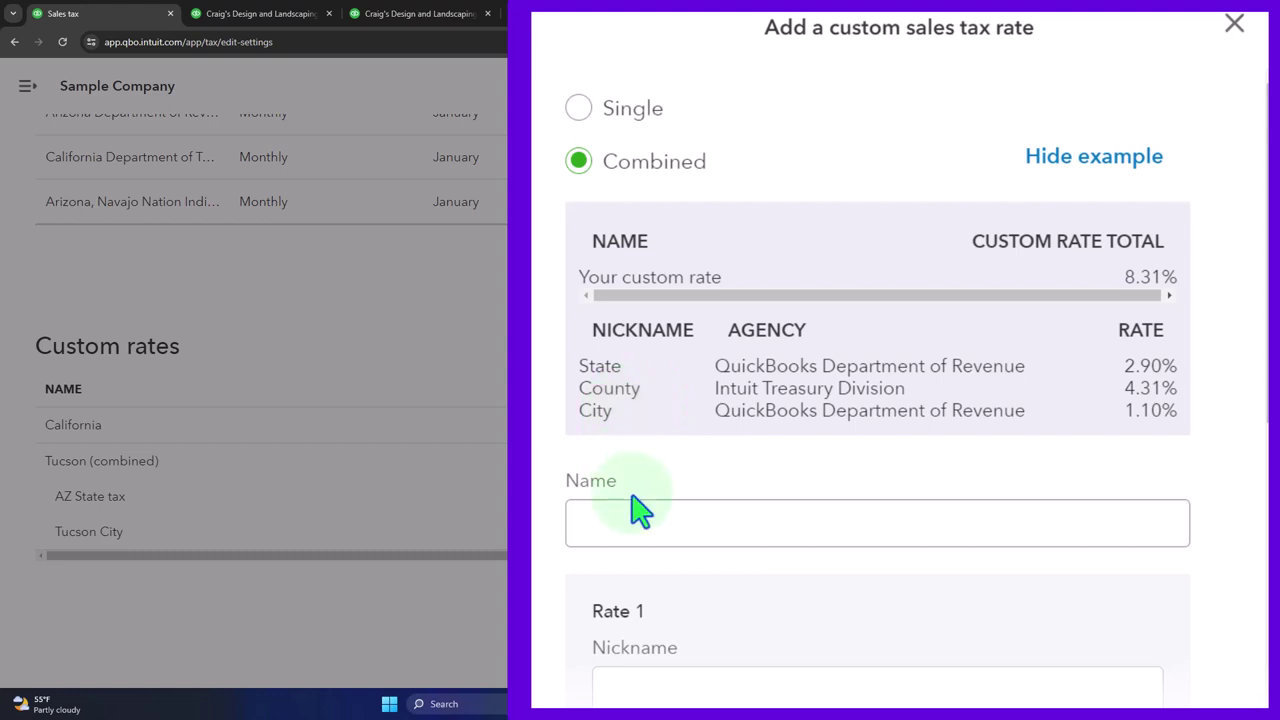
- Name the combined custom rate "Generac Tax State", correcting the spelling of the first word
click(637, 535)
text(Gen)
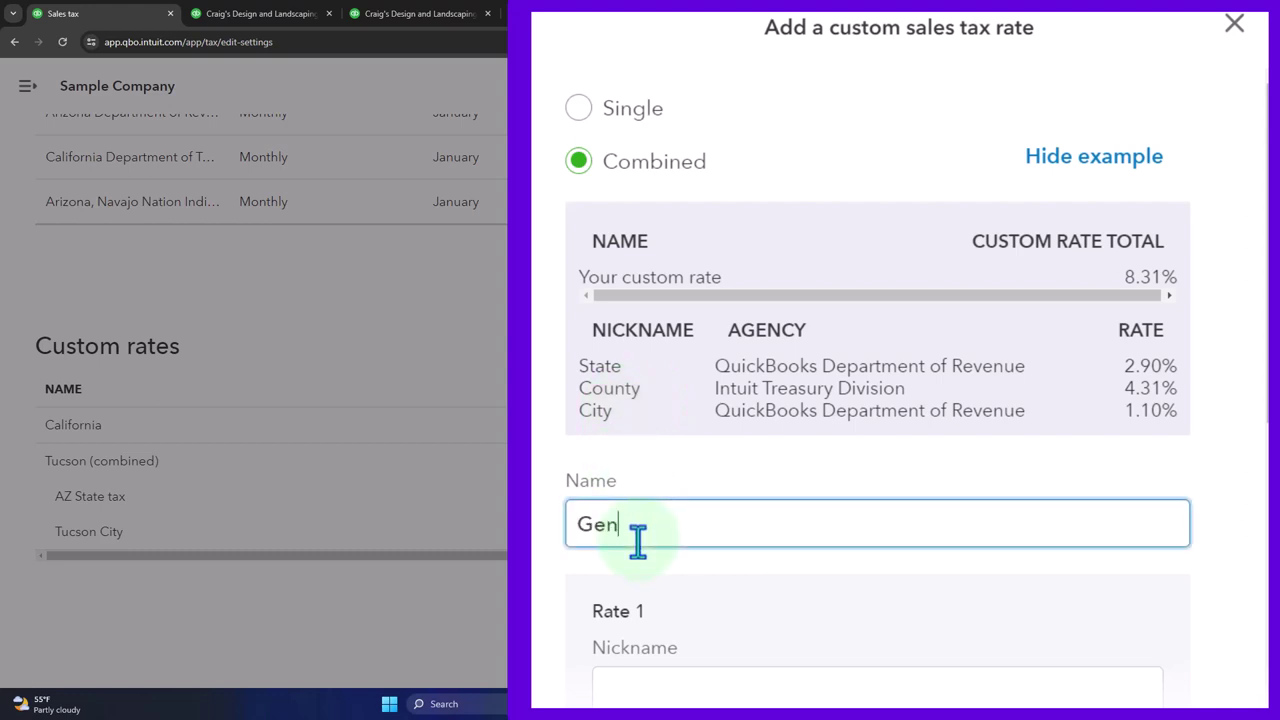
text(erace )
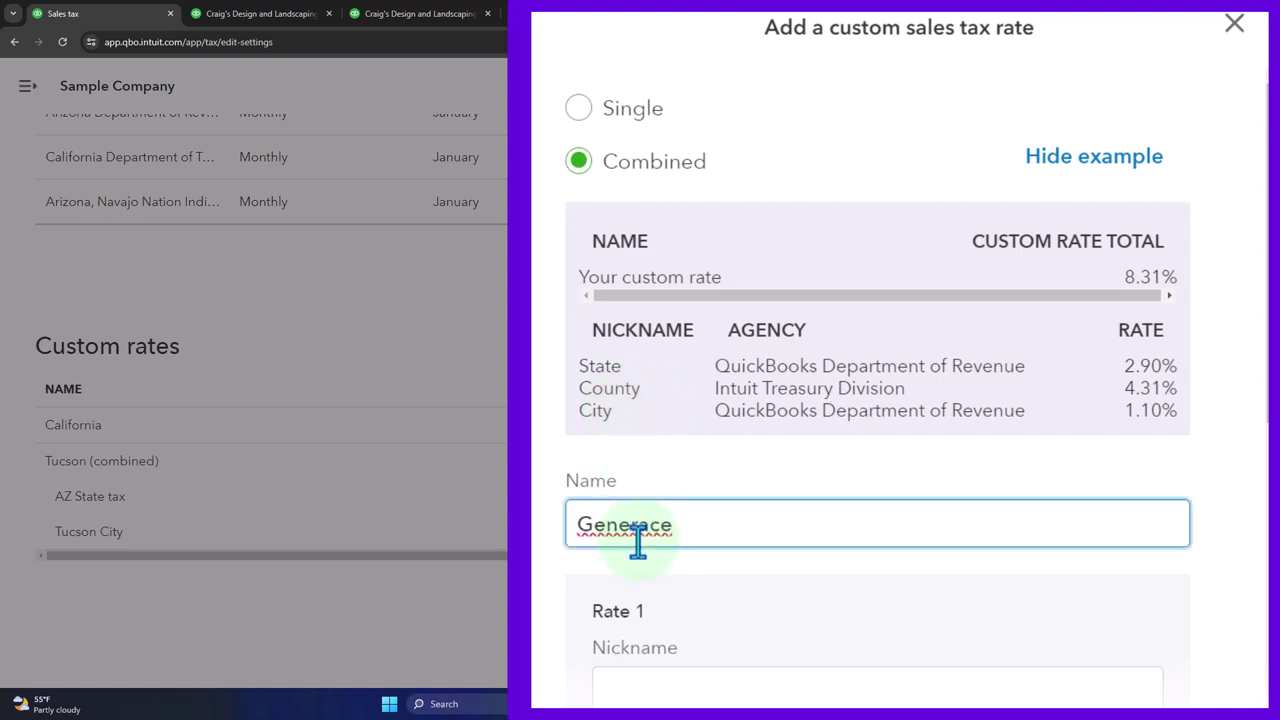
text(Tax State)
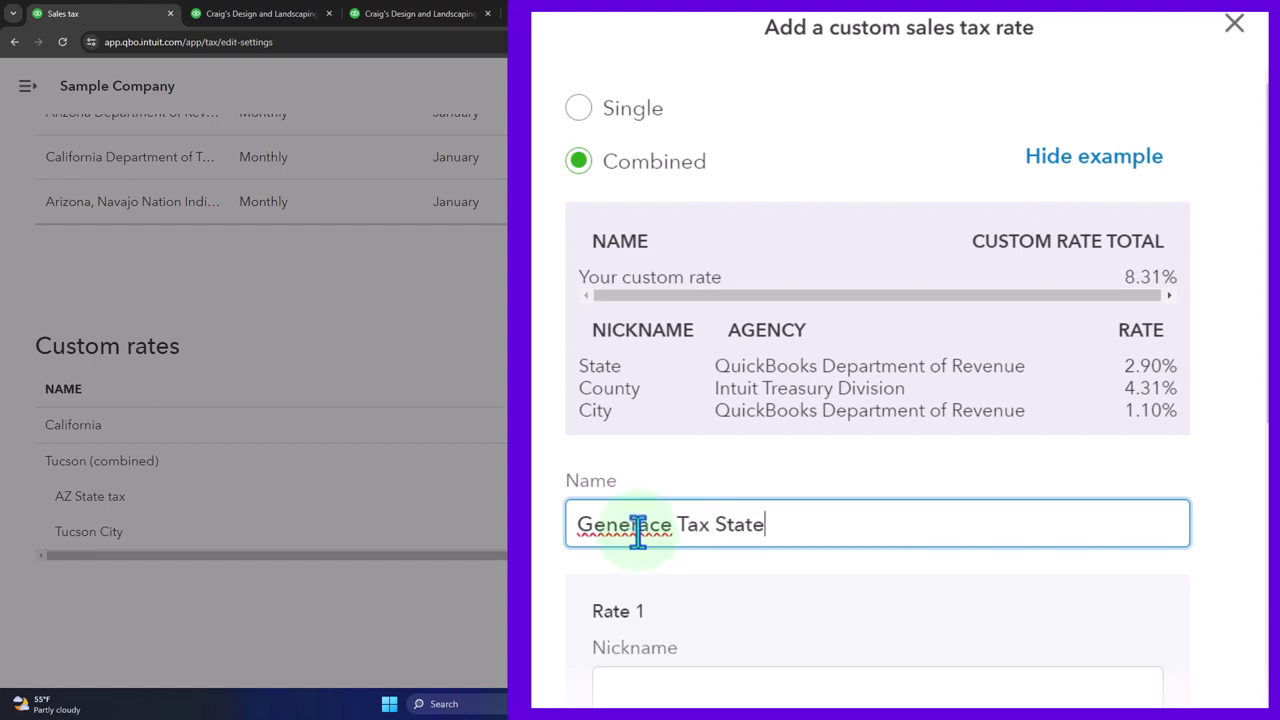
right_click(636, 526)
click(676, 176)
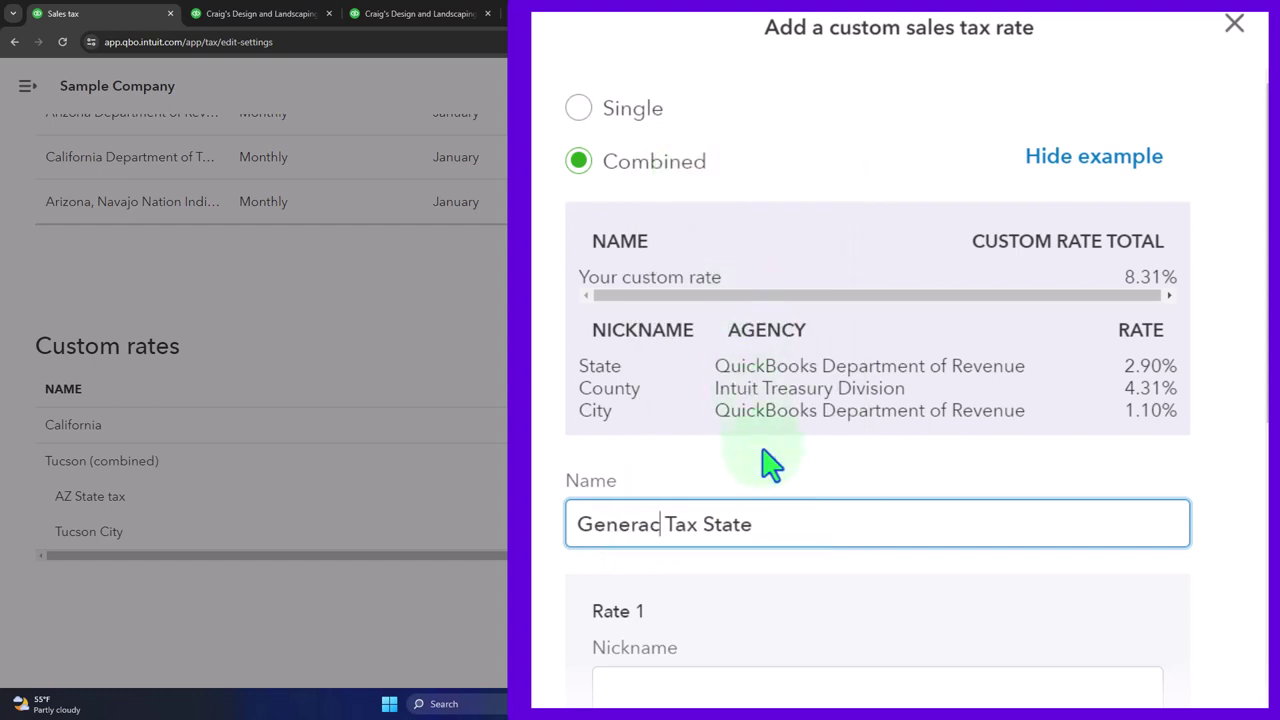
- Copy the combined rate's name into the nickname of Rate 1
drag(789, 526, 565, 512)
key(ctrl+c)
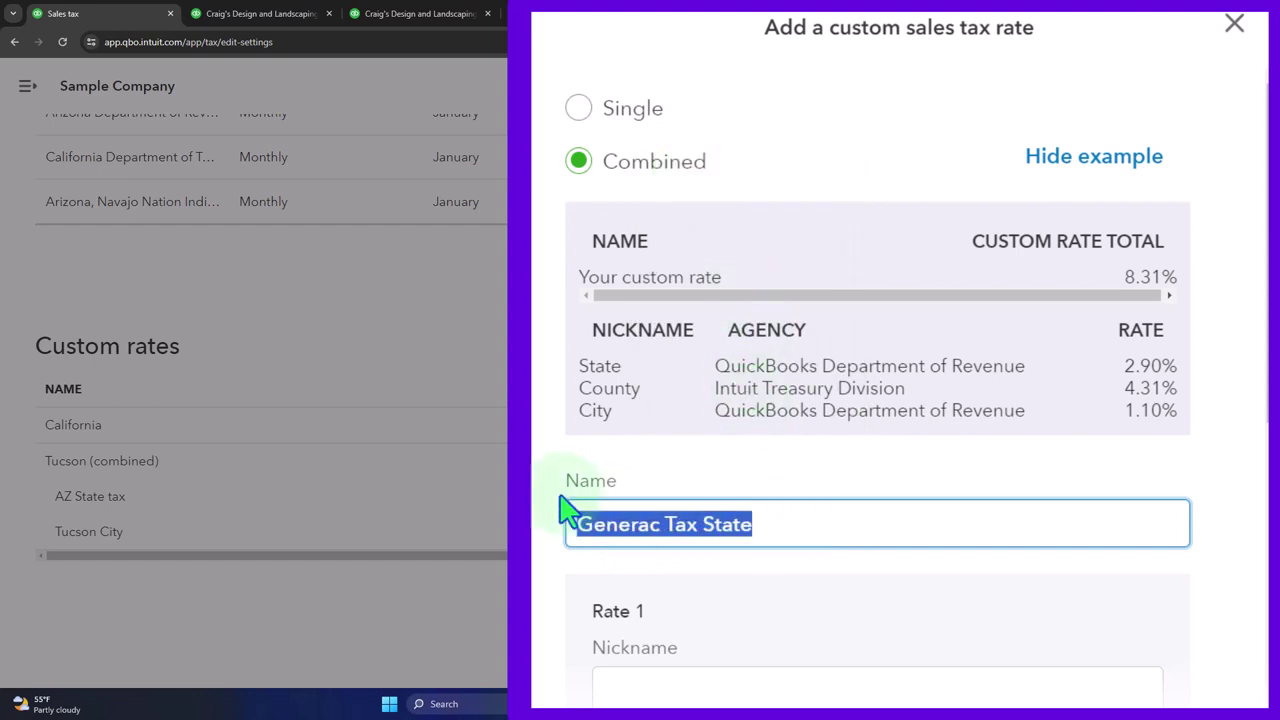
scroll(714, 571, down, 2)
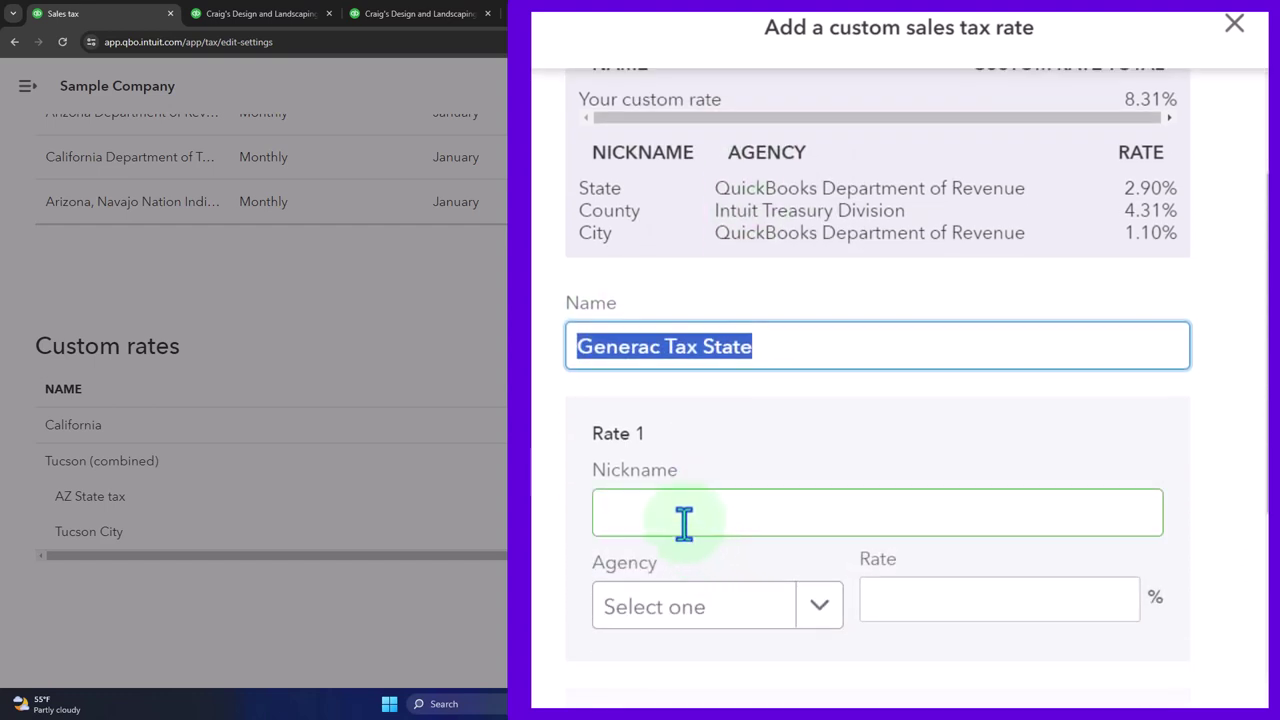
click(684, 522)
key(ctrl+v)
scroll(686, 523, down, 2)
click(821, 445)
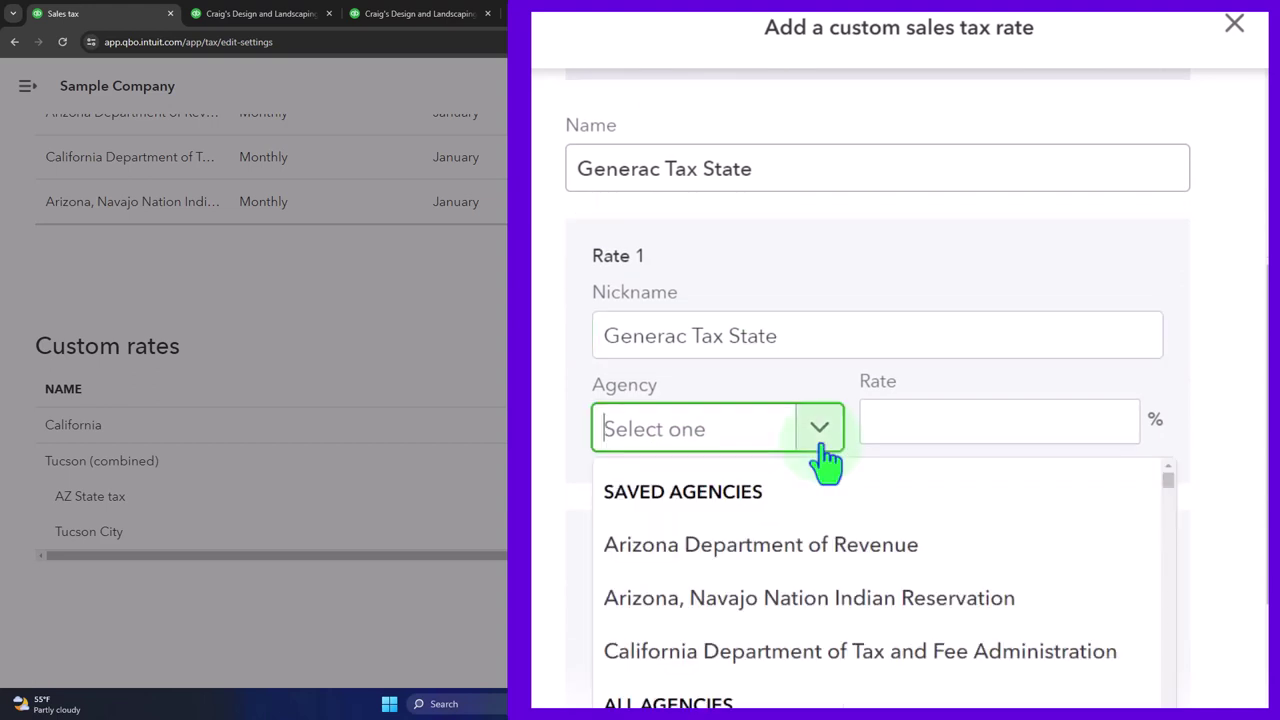
click(678, 432)
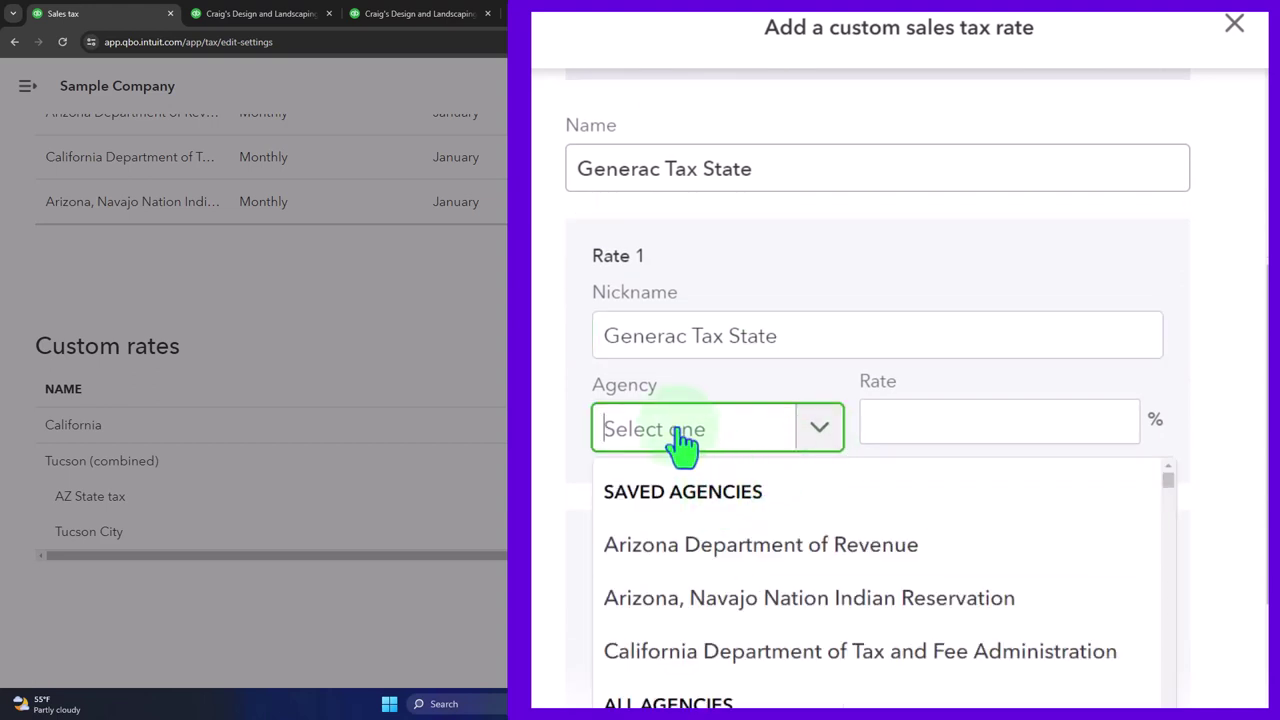
text(ca)
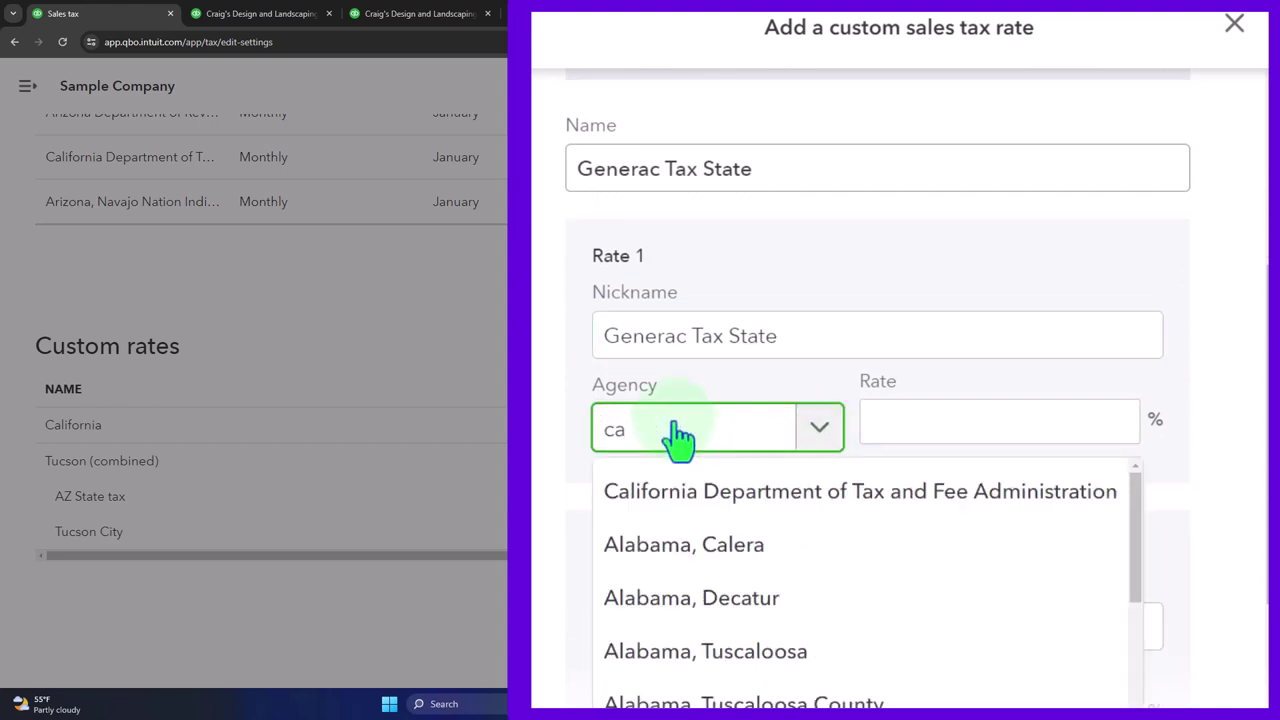
click(668, 440)
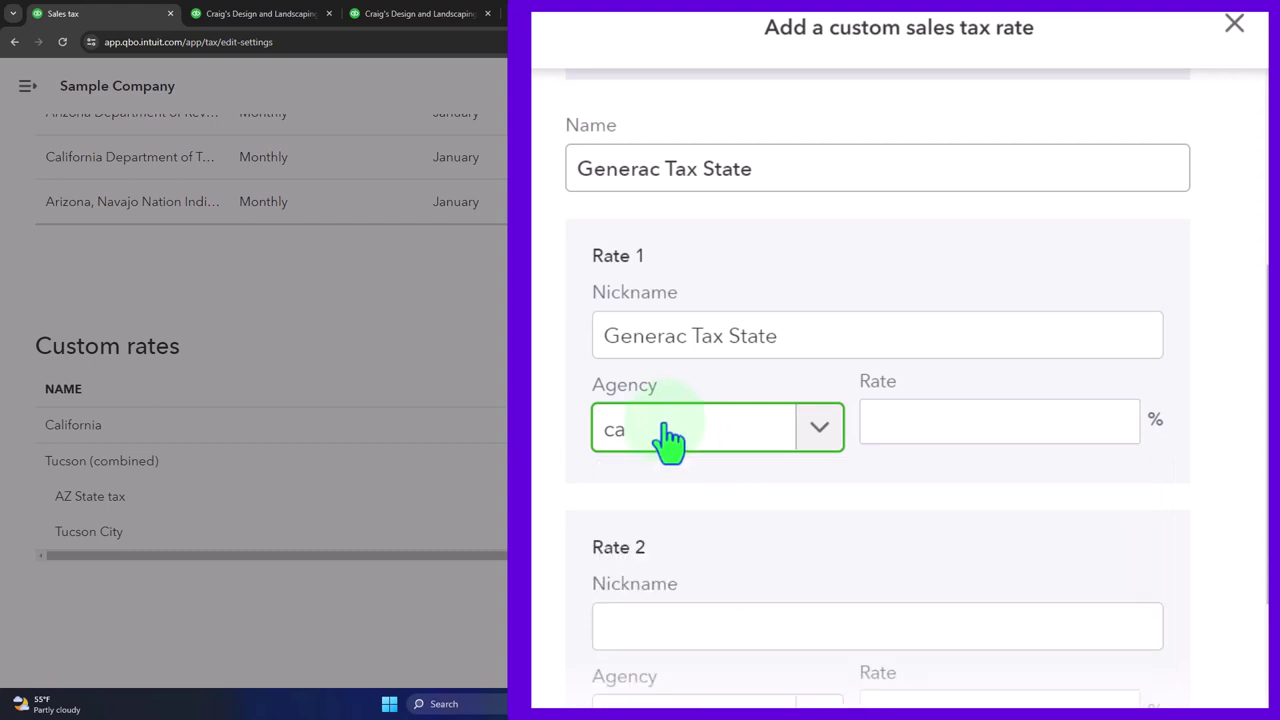
key(BackSpace)
key(BackSpace)
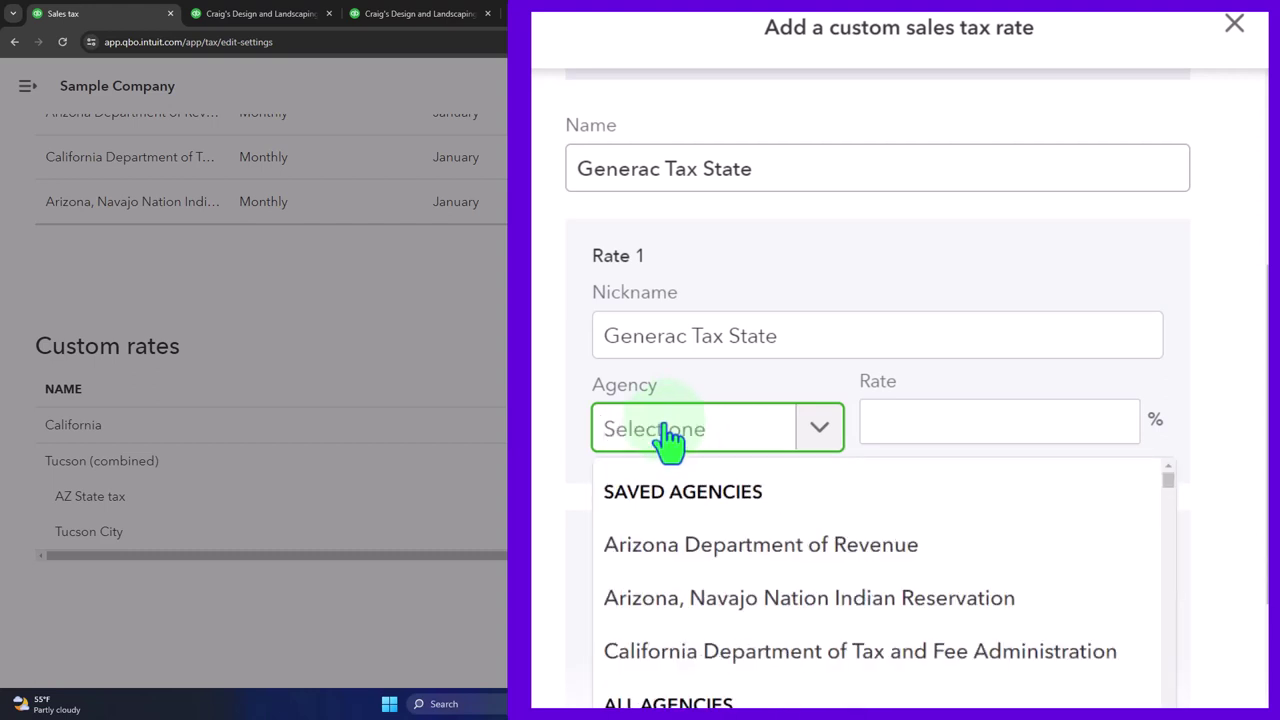
- Assign Rate 1 to the agency "Alabama, Alabaster" and set its rate to 4%
scroll(778, 665, down, 3)
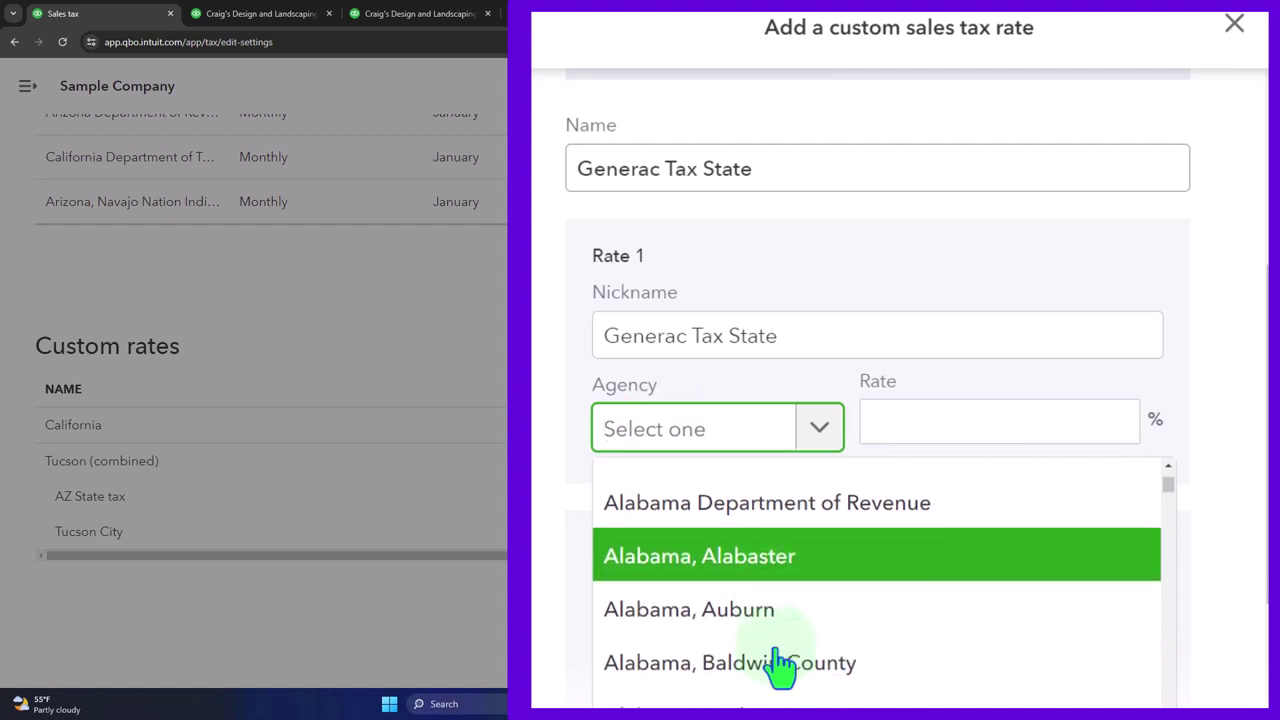
click(703, 569)
key(Tab)
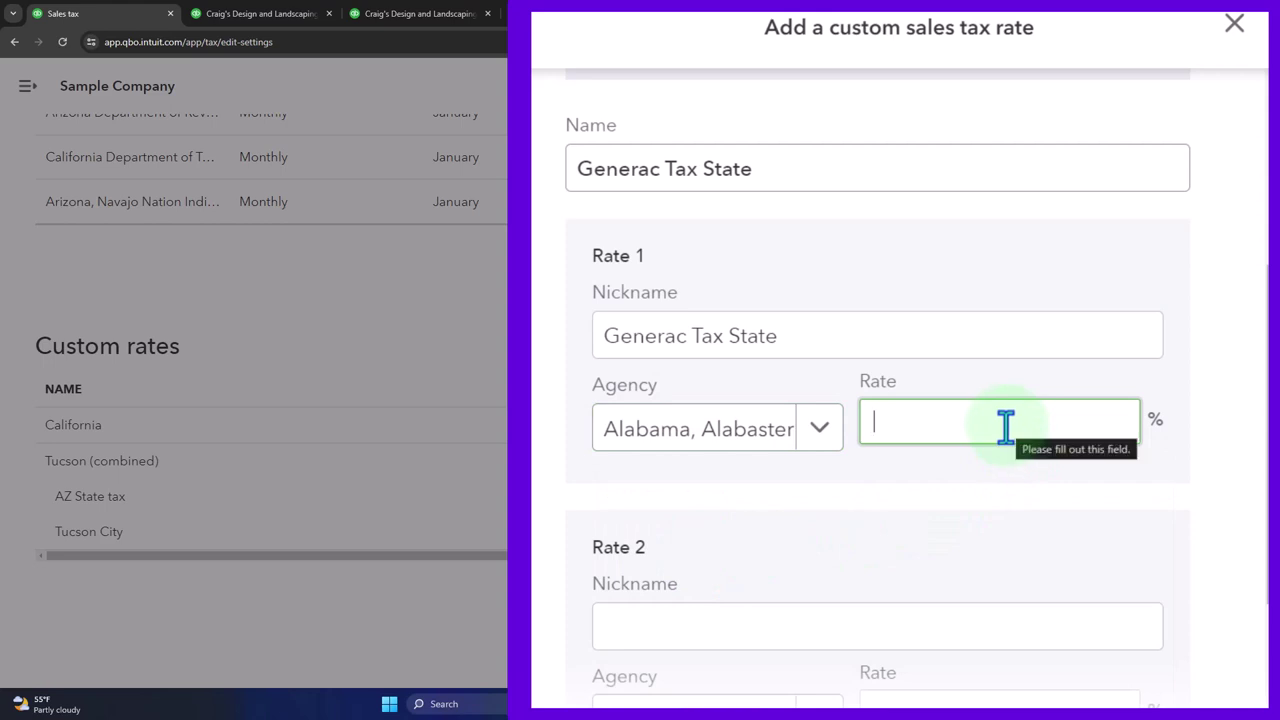
text(4)
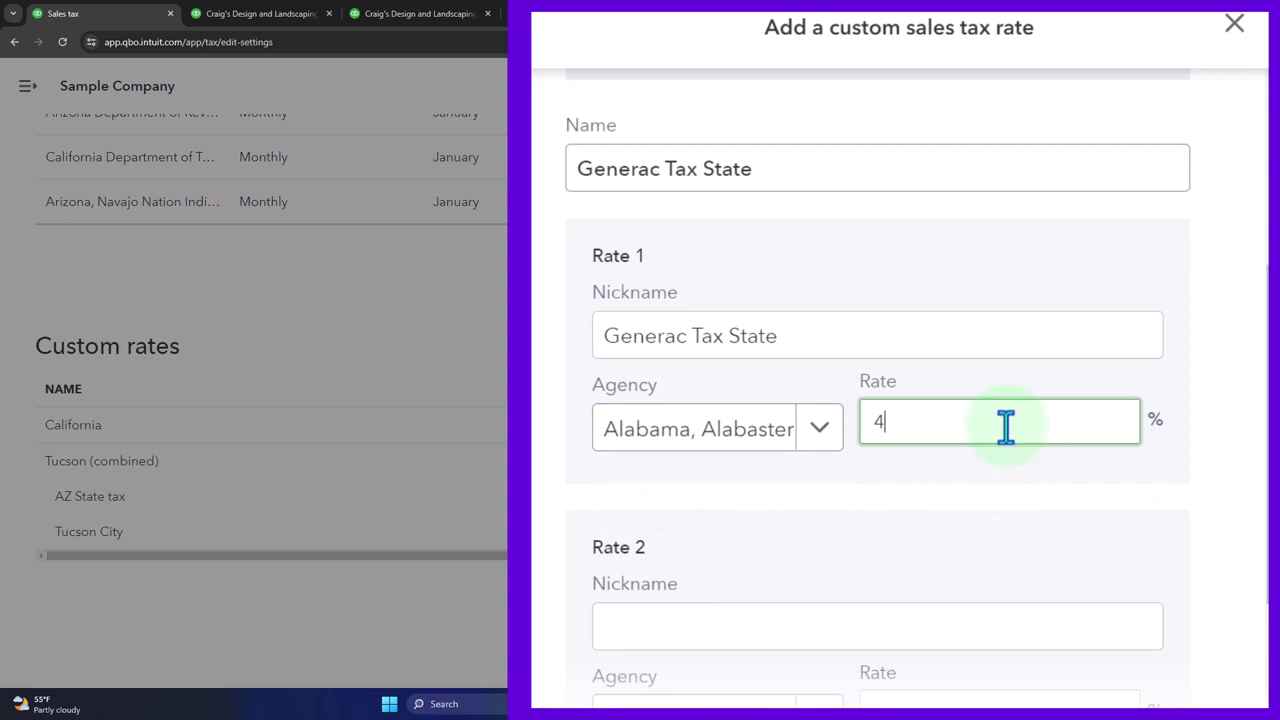
- Copy Rate 1's nickname into Rate 2 and change its last word so it reads "Generac Tax City"
scroll(1003, 437, down, 1)
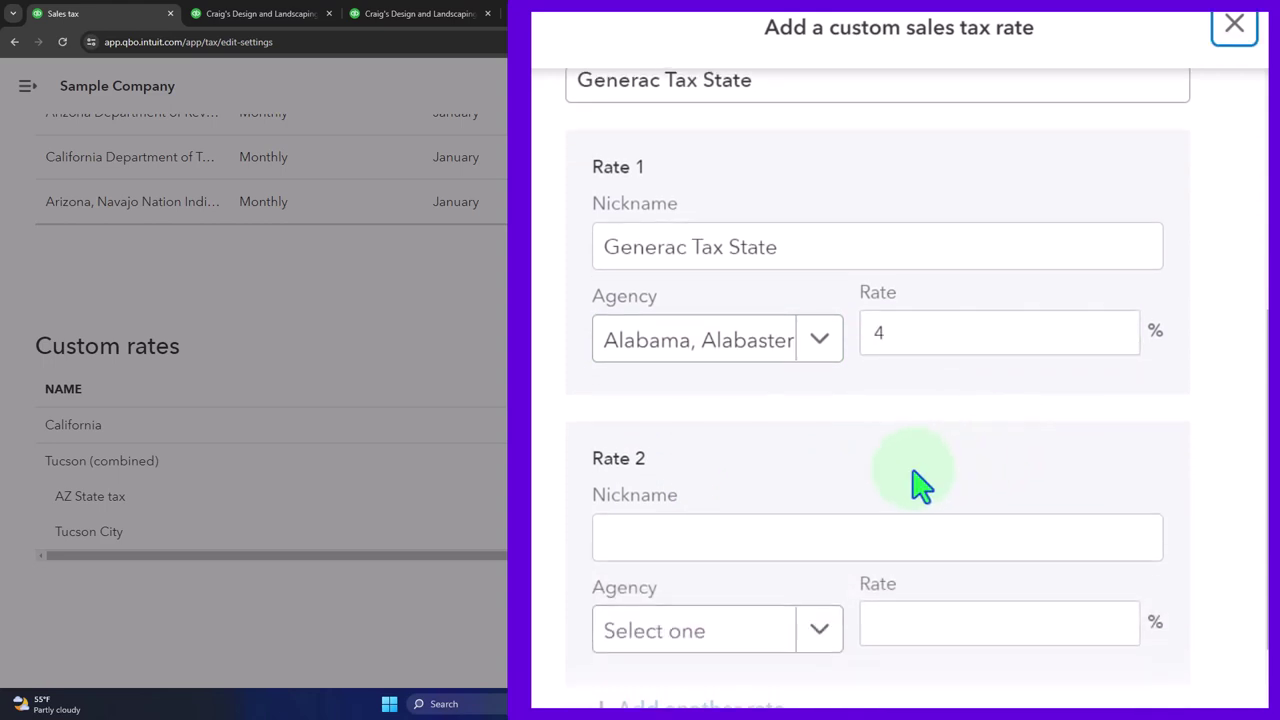
drag(786, 246, 537, 257)
key(ctrl+c)
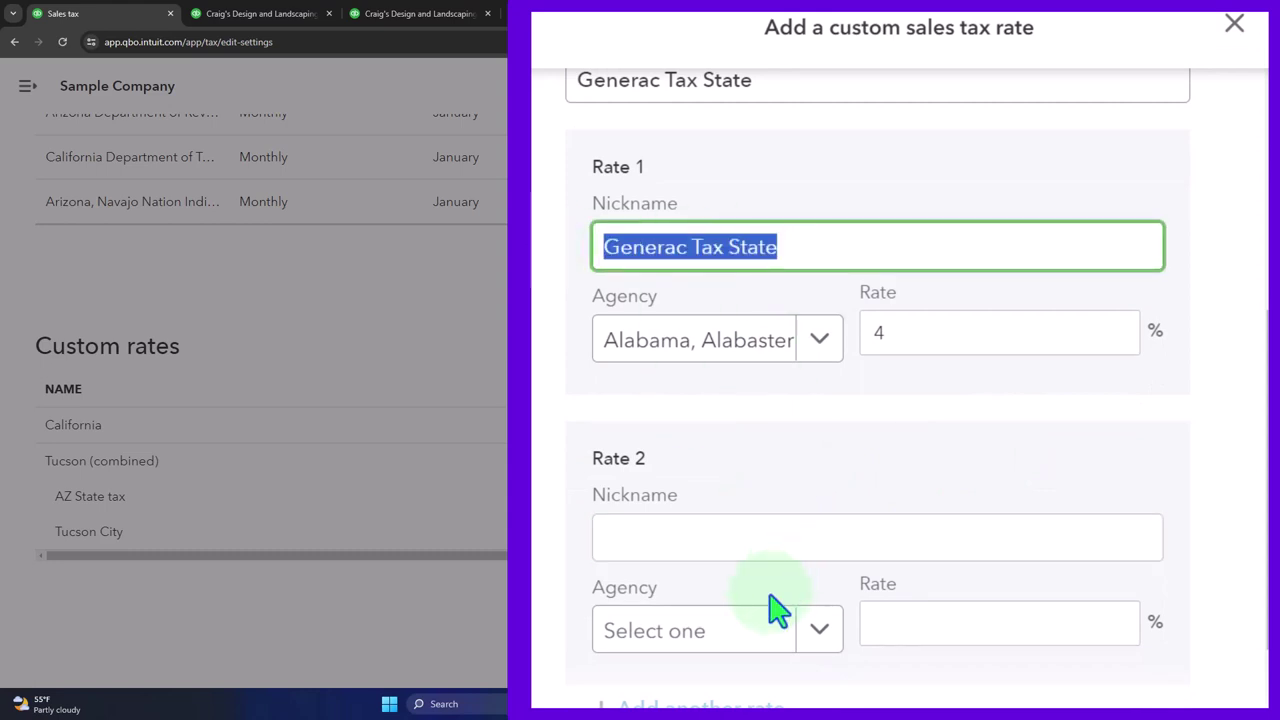
click(675, 540)
key(ctrl+v)
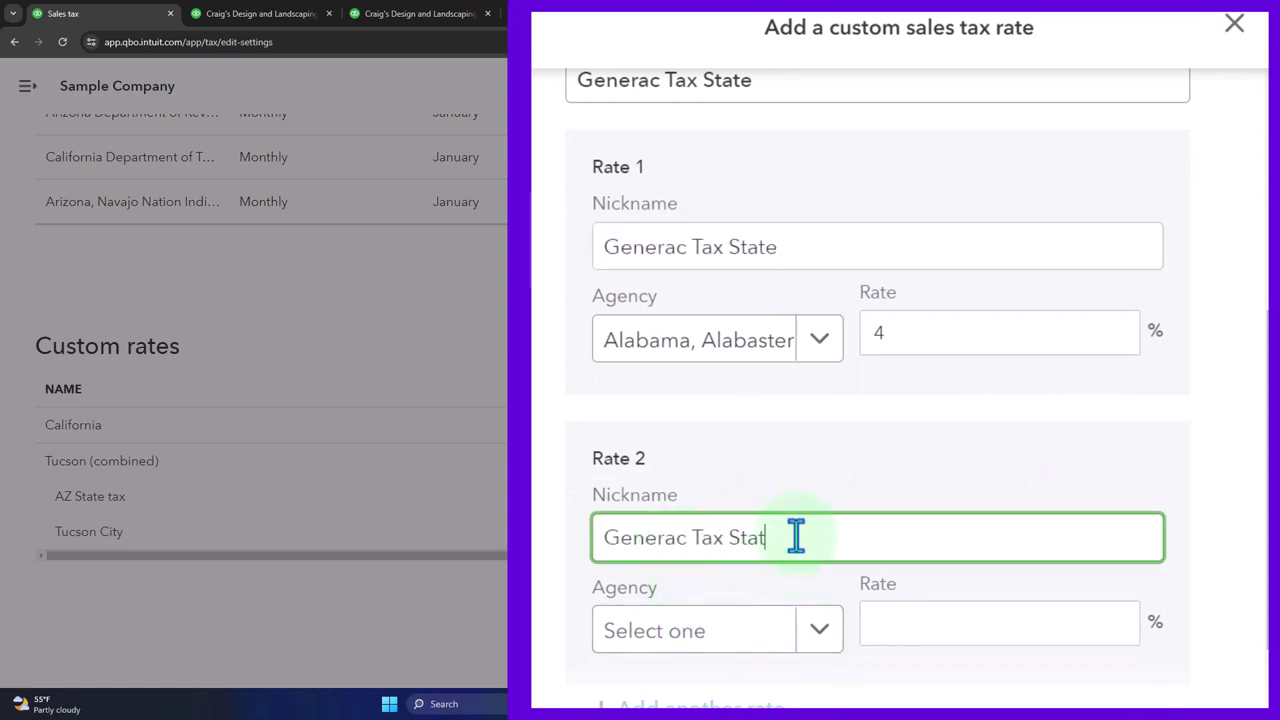
text(City)
- Assign Rate 2 to the agency "Alabama, Baldwin County" at 1% and save the combined custom rate
click(803, 628)
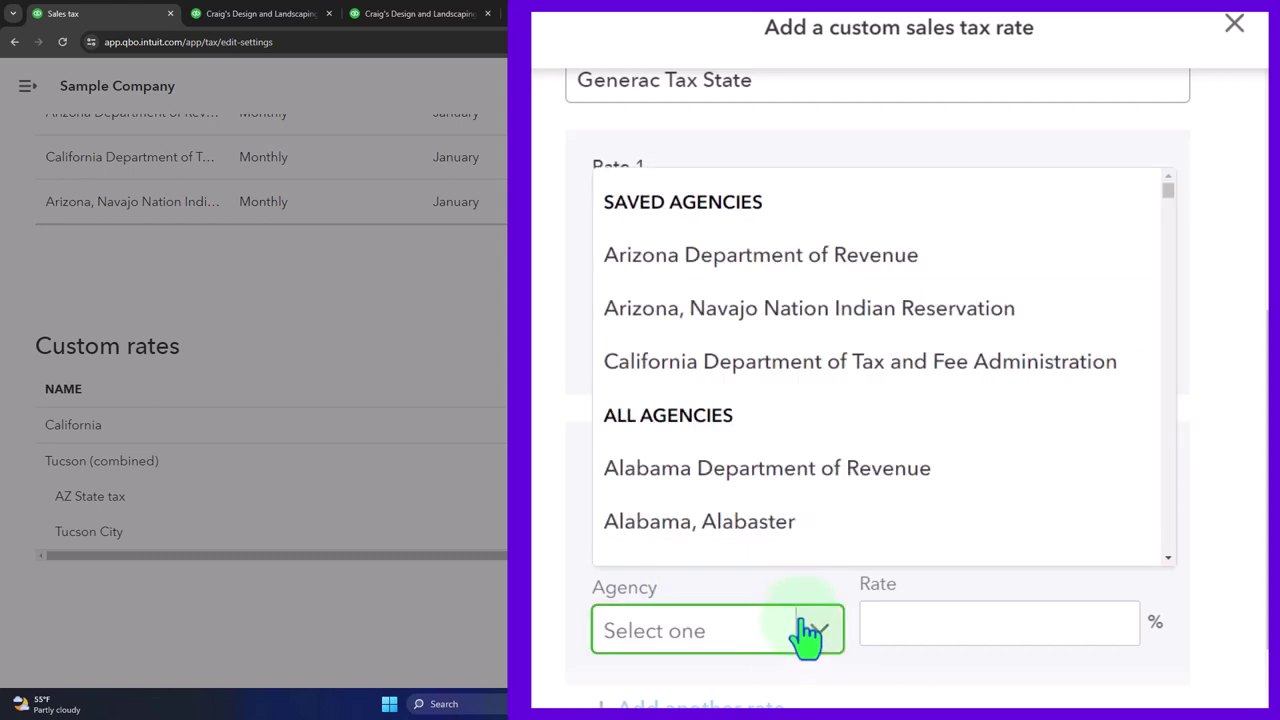
scroll(770, 545, down, 1)
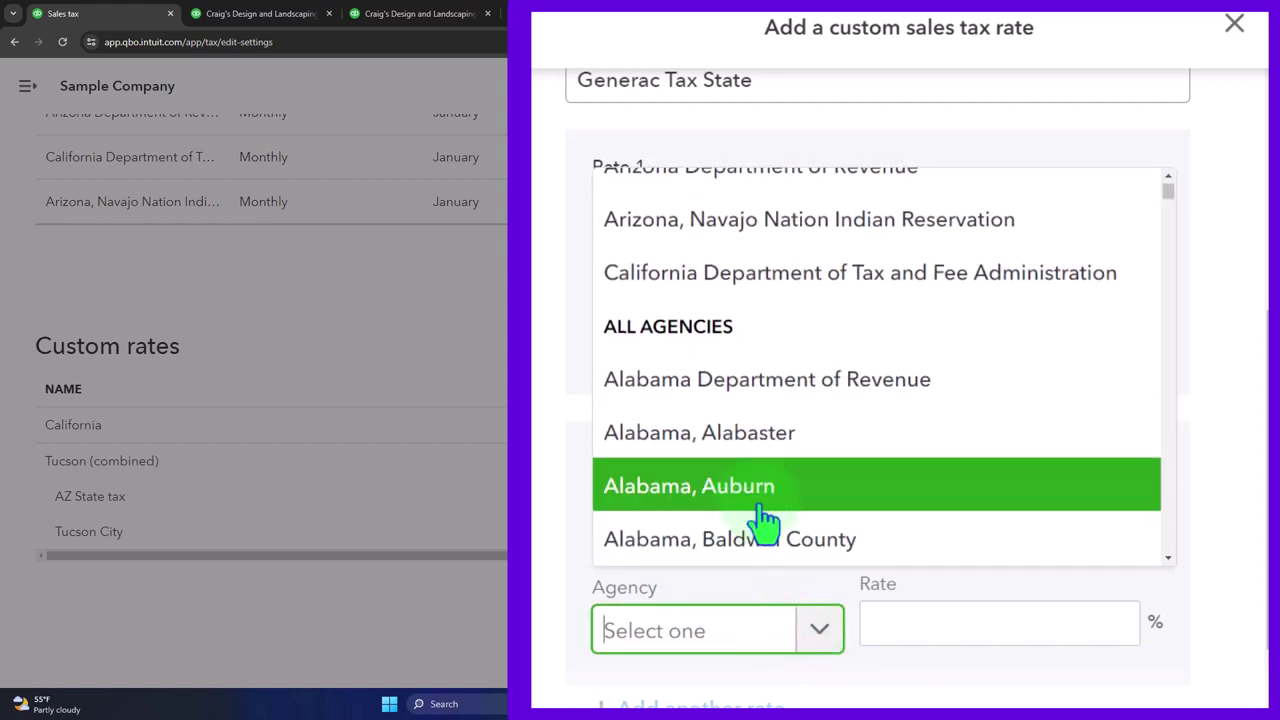
click(750, 545)
click(937, 614)
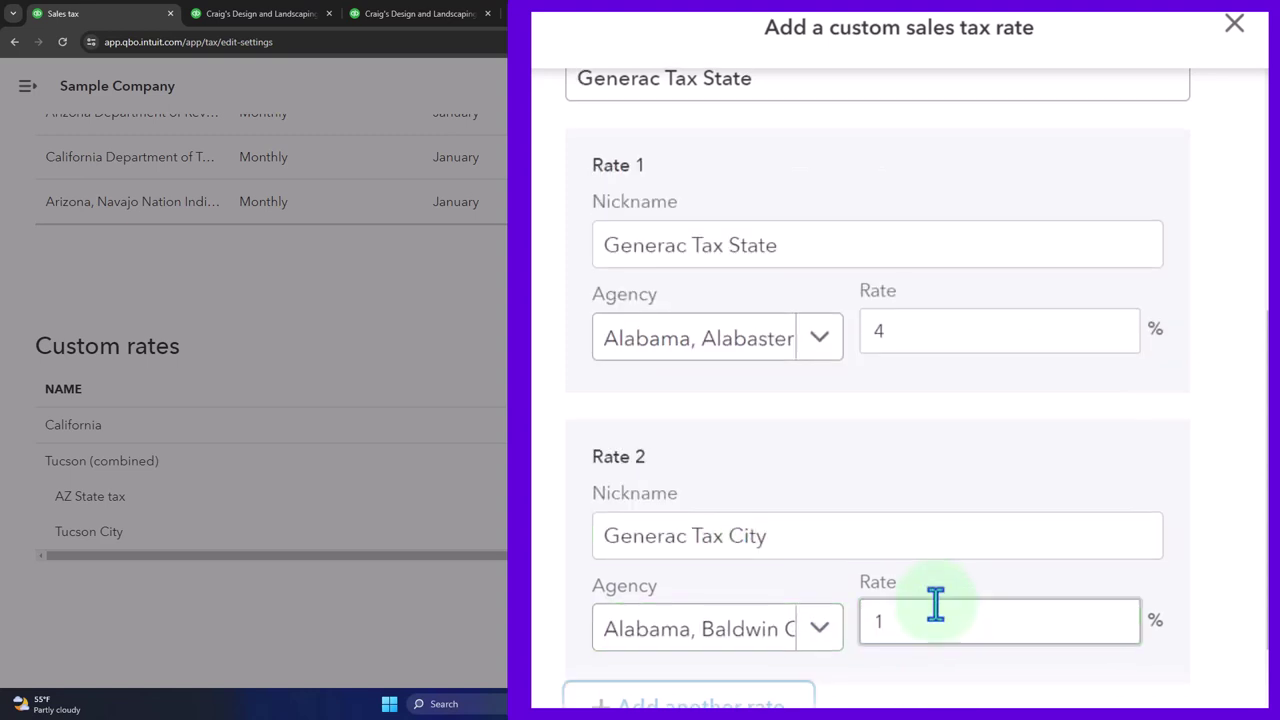
key(Tab)
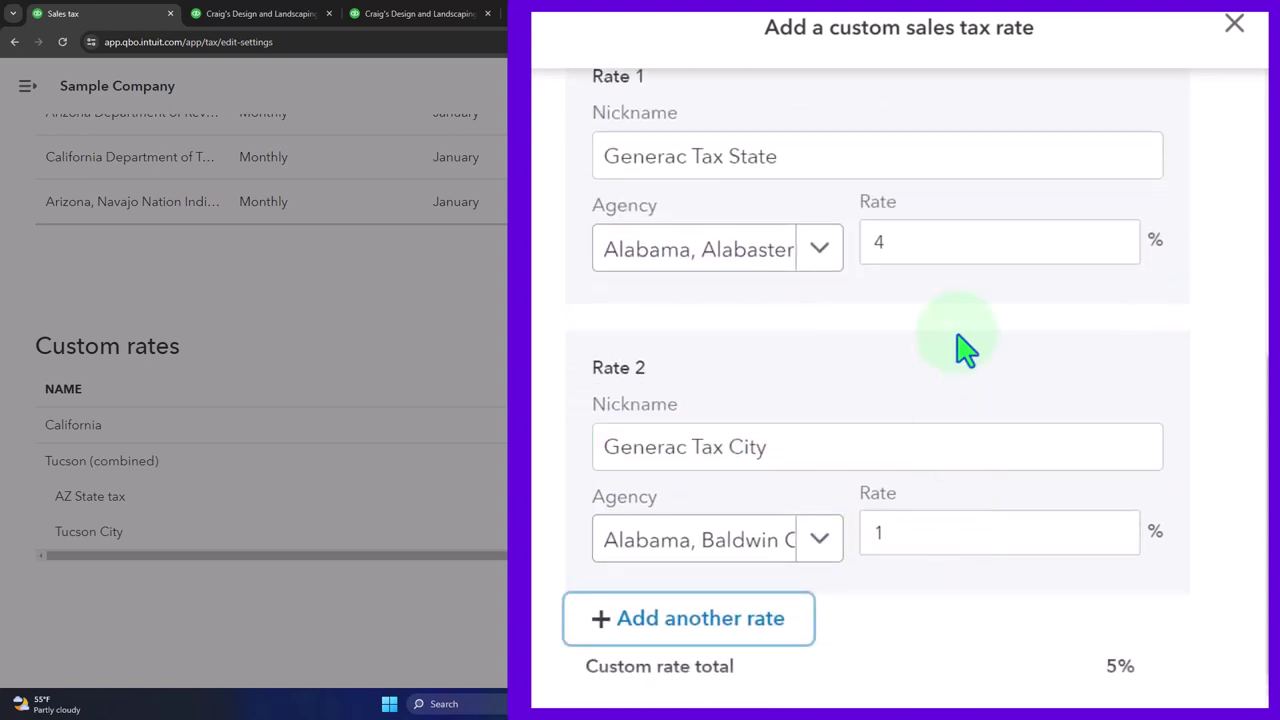
scroll(960, 340, down, 1)
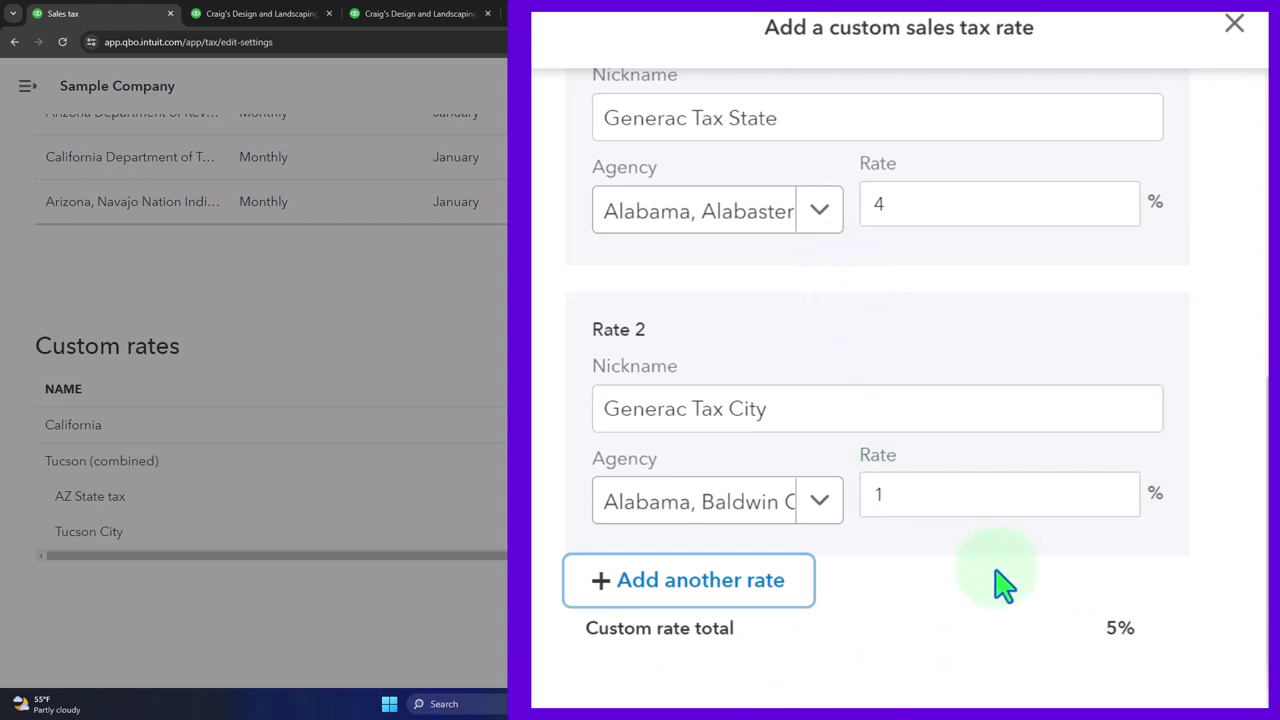
click(928, 668)
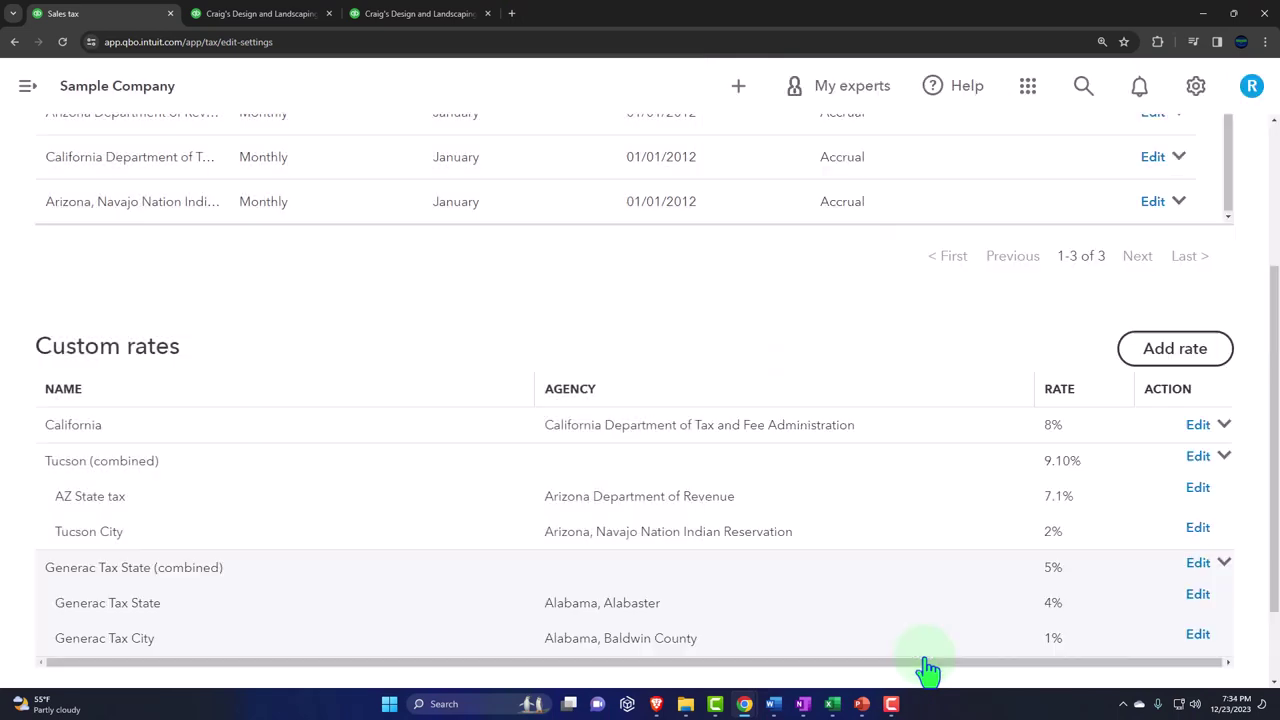
- Review the new combined rate and the tax agencies, and return to the sales tax center, dismissing the filing frequency dialog
scroll(885, 566, down, 2)
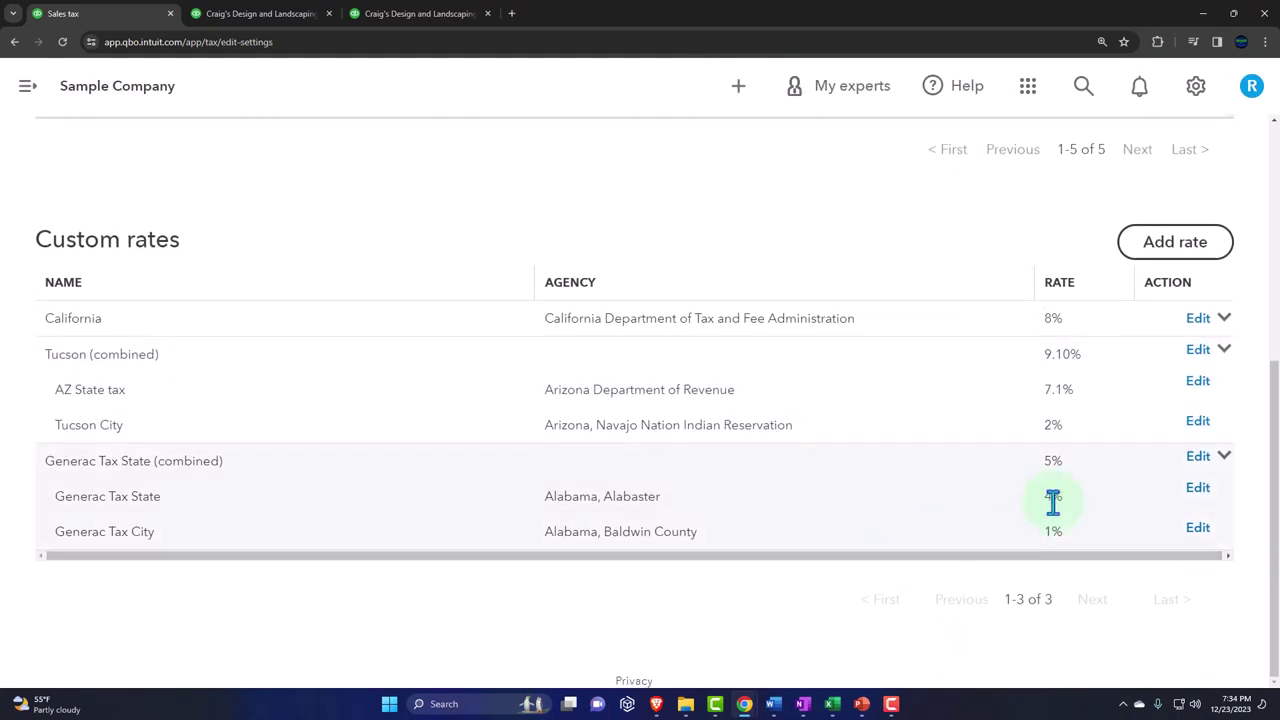
click(125, 466)
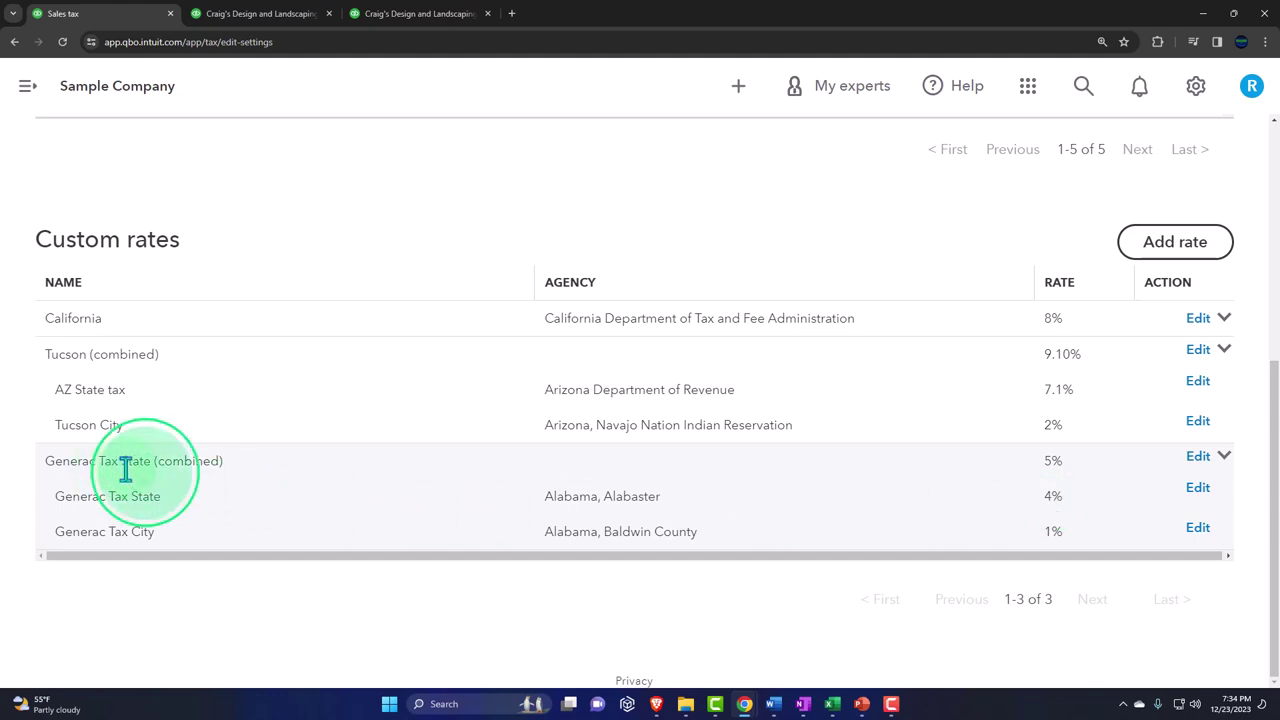
click(1052, 500)
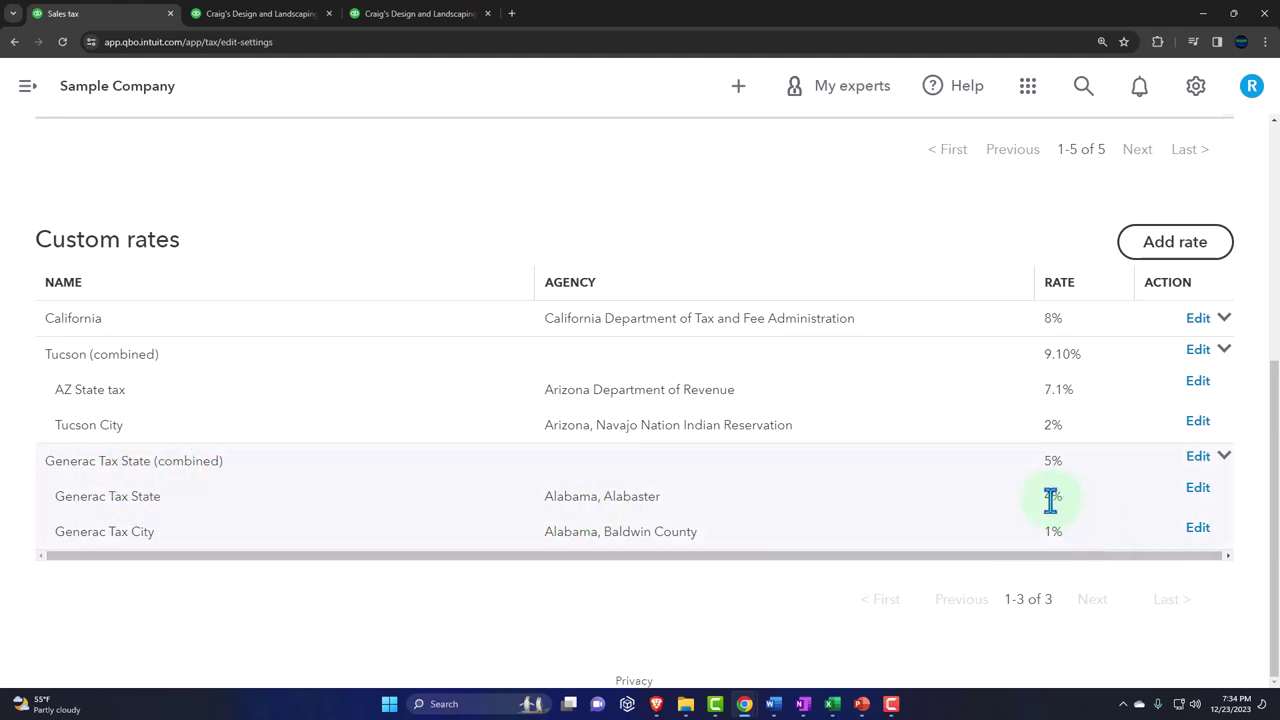
scroll(1052, 487, up, 3)
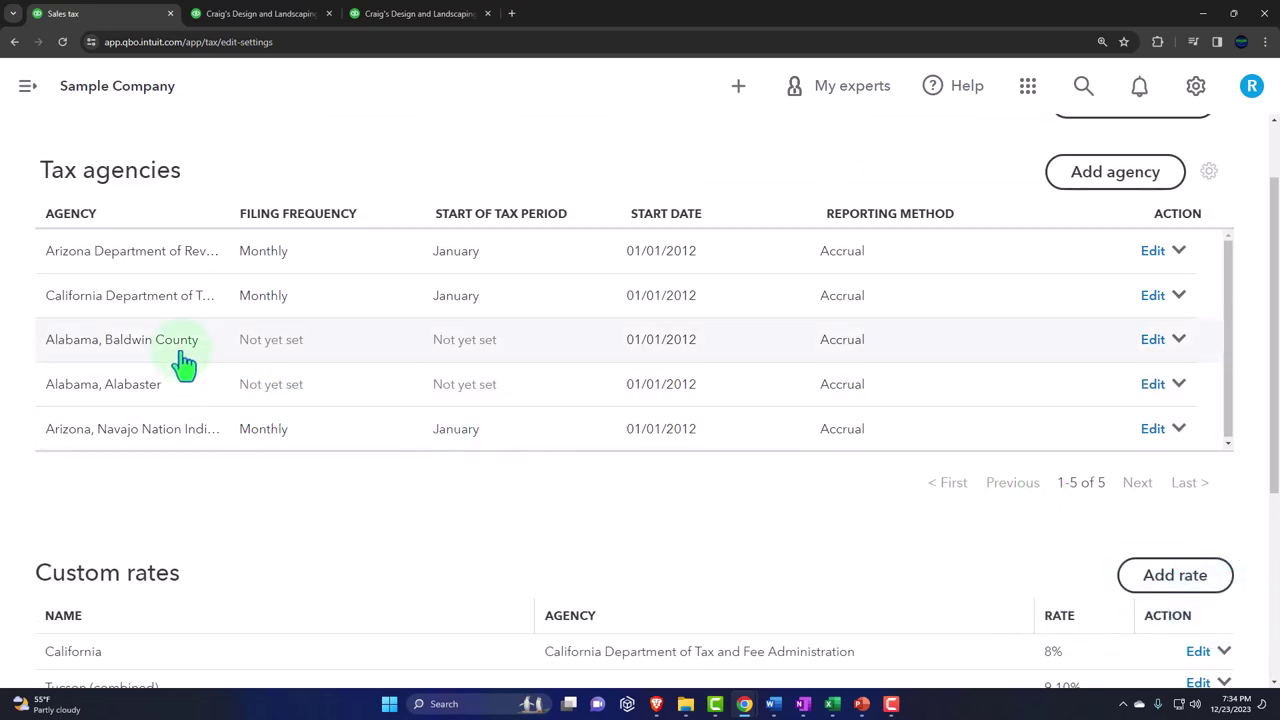
scroll(185, 365, up, 1)
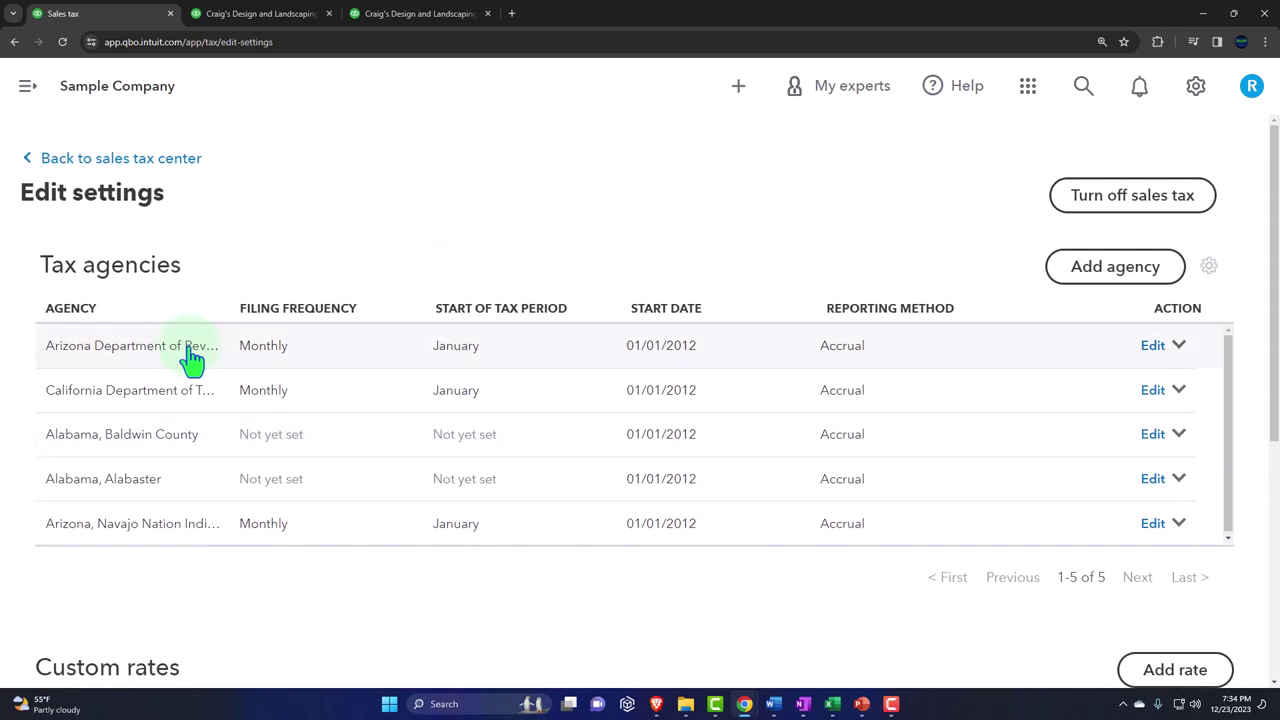
click(92, 168)
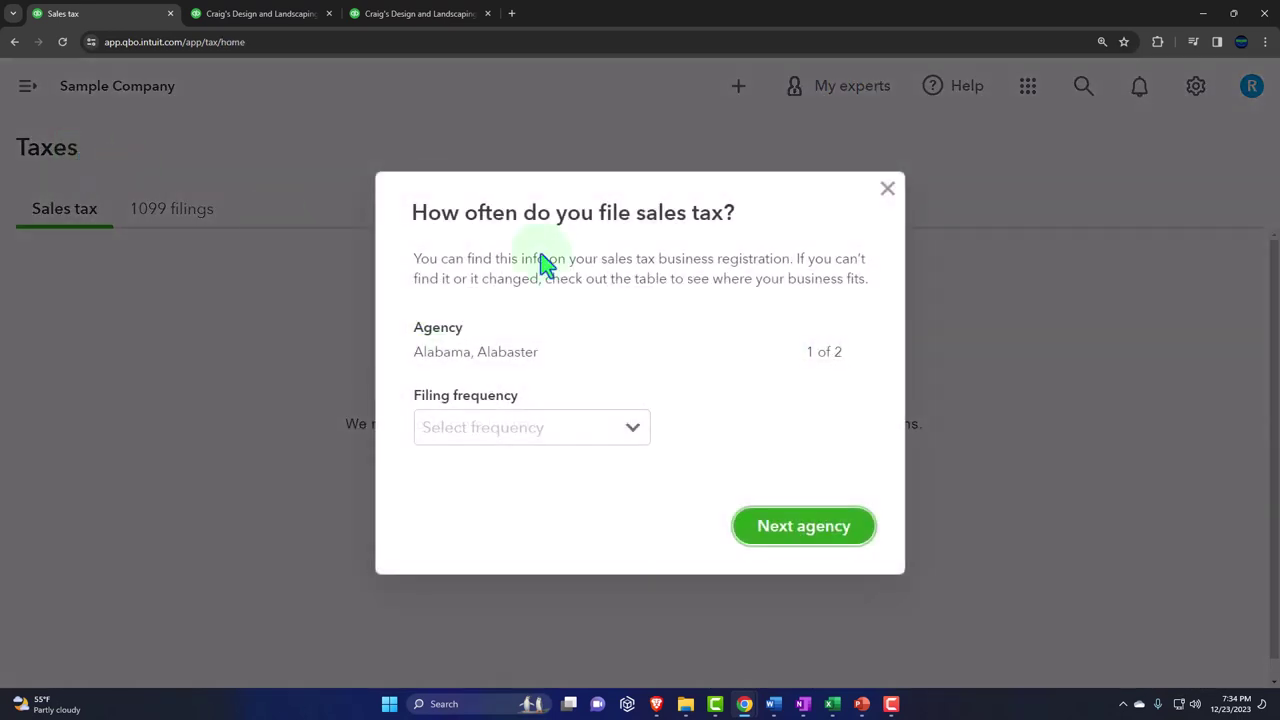
click(886, 190)
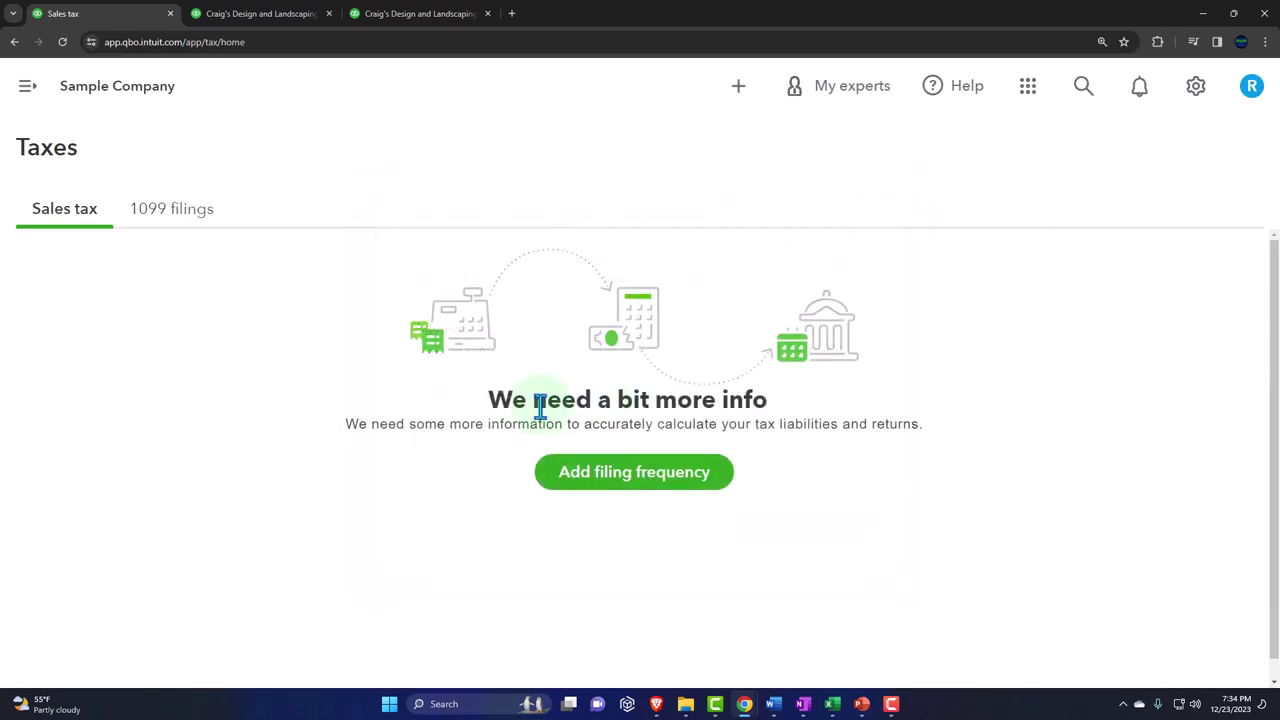
- Open the products and services list in the Sales area and collapse the navigation menu
click(27, 86)
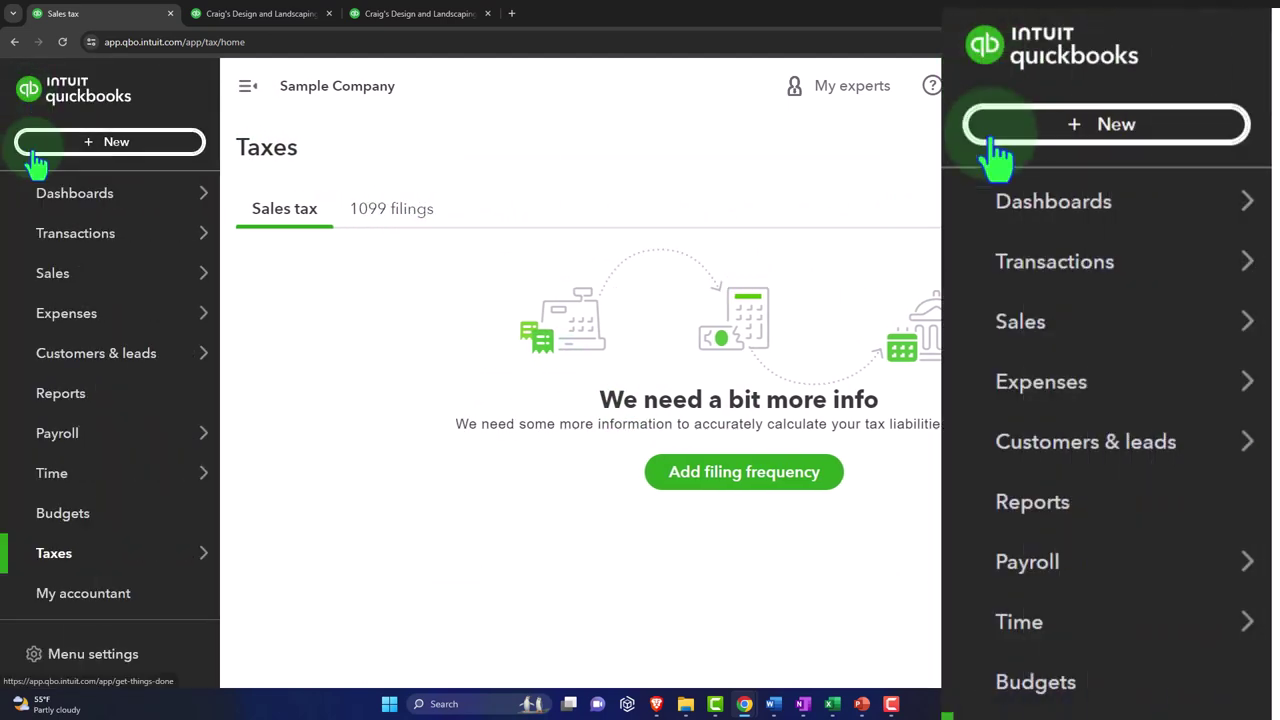
click(55, 276)
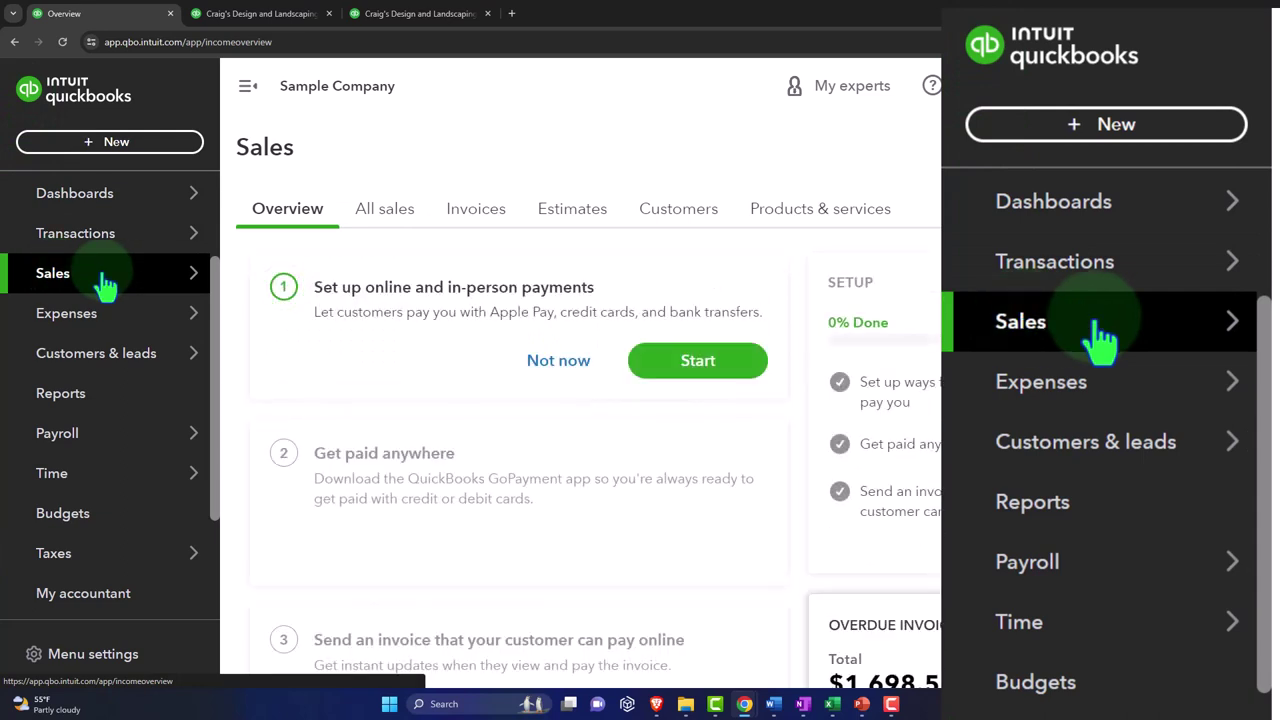
click(800, 213)
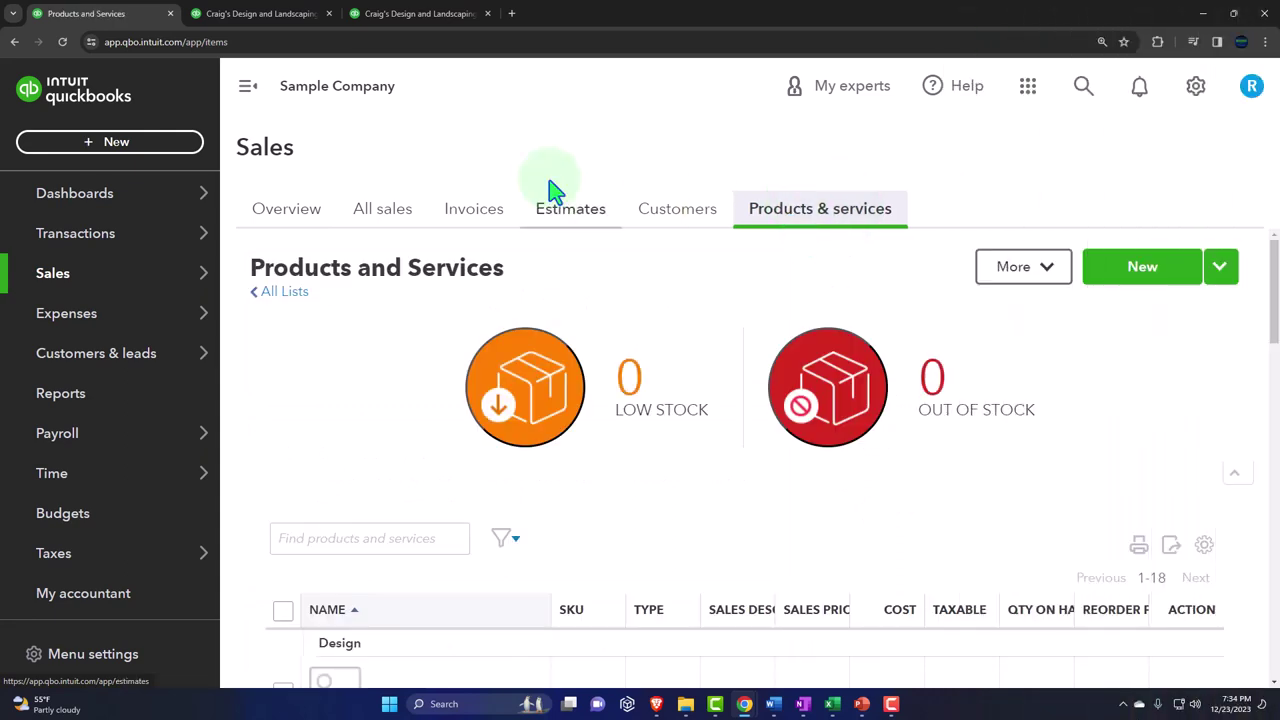
click(248, 87)
- Look through the listed products and services, checking their prices, costs and taxable marks
scroll(255, 365, down, 3)
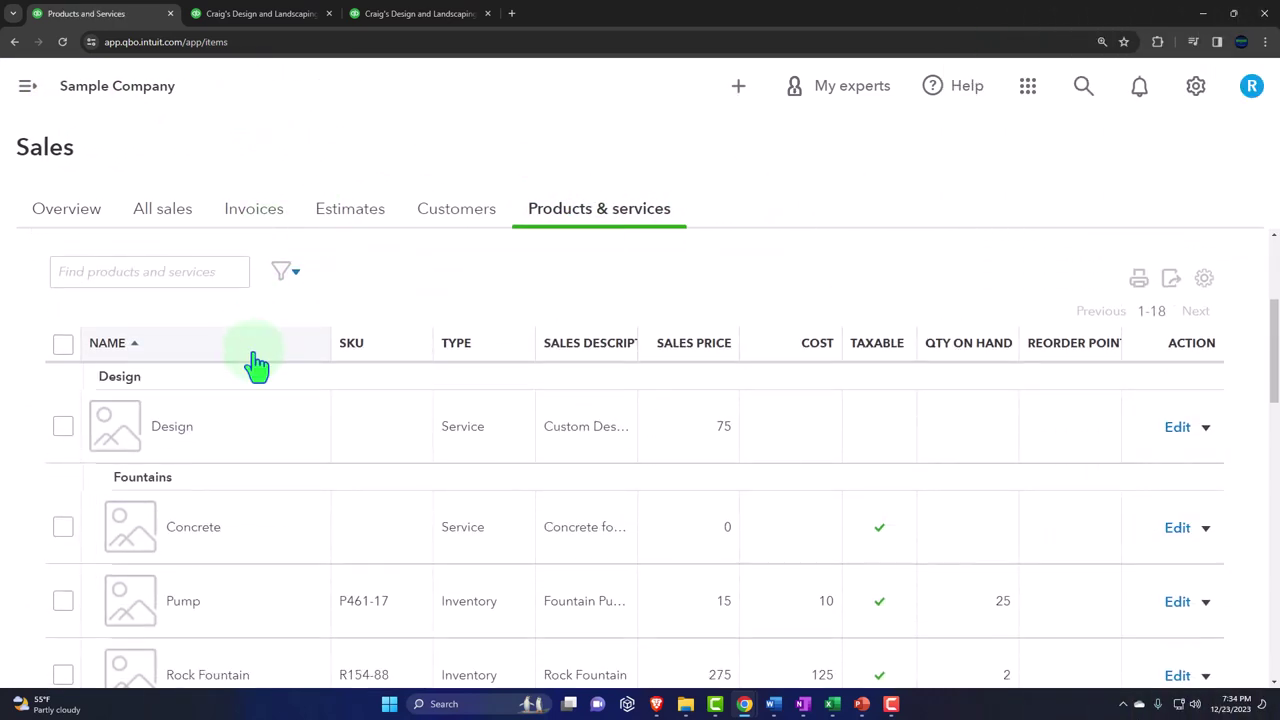
scroll(257, 366, down, 1)
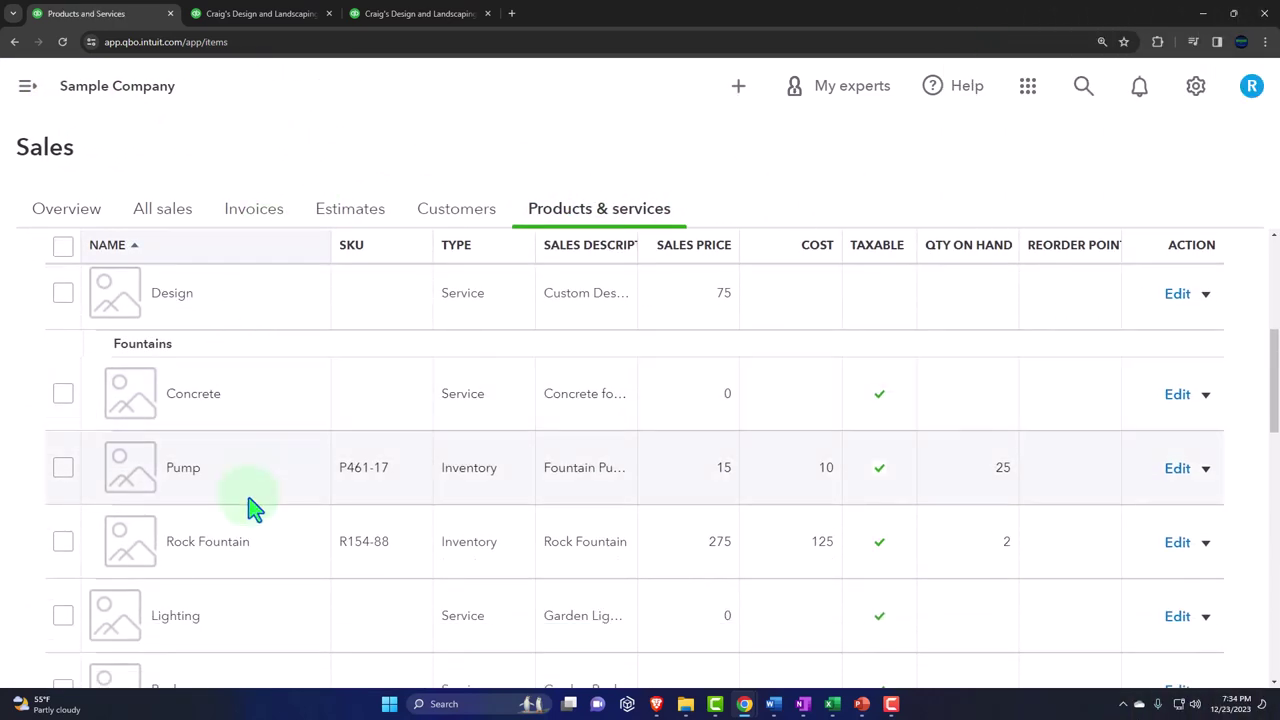
scroll(694, 540, up, 1)
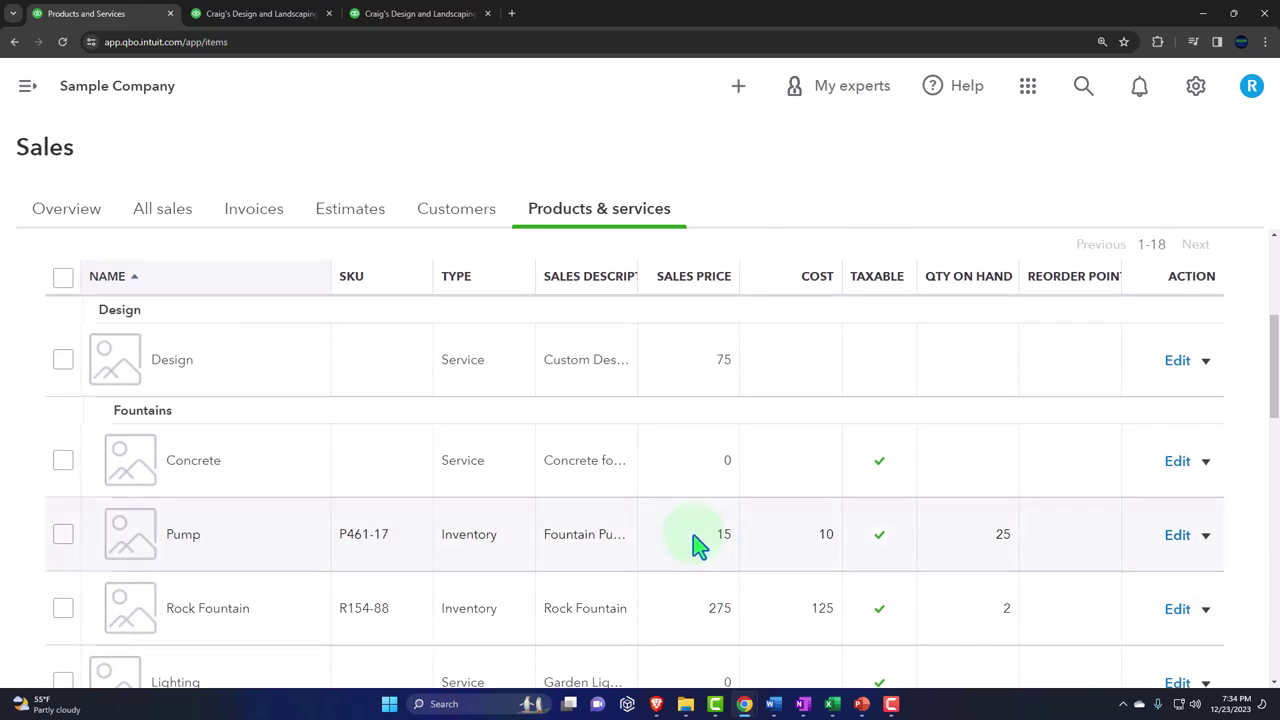
scroll(730, 540, up, 5)
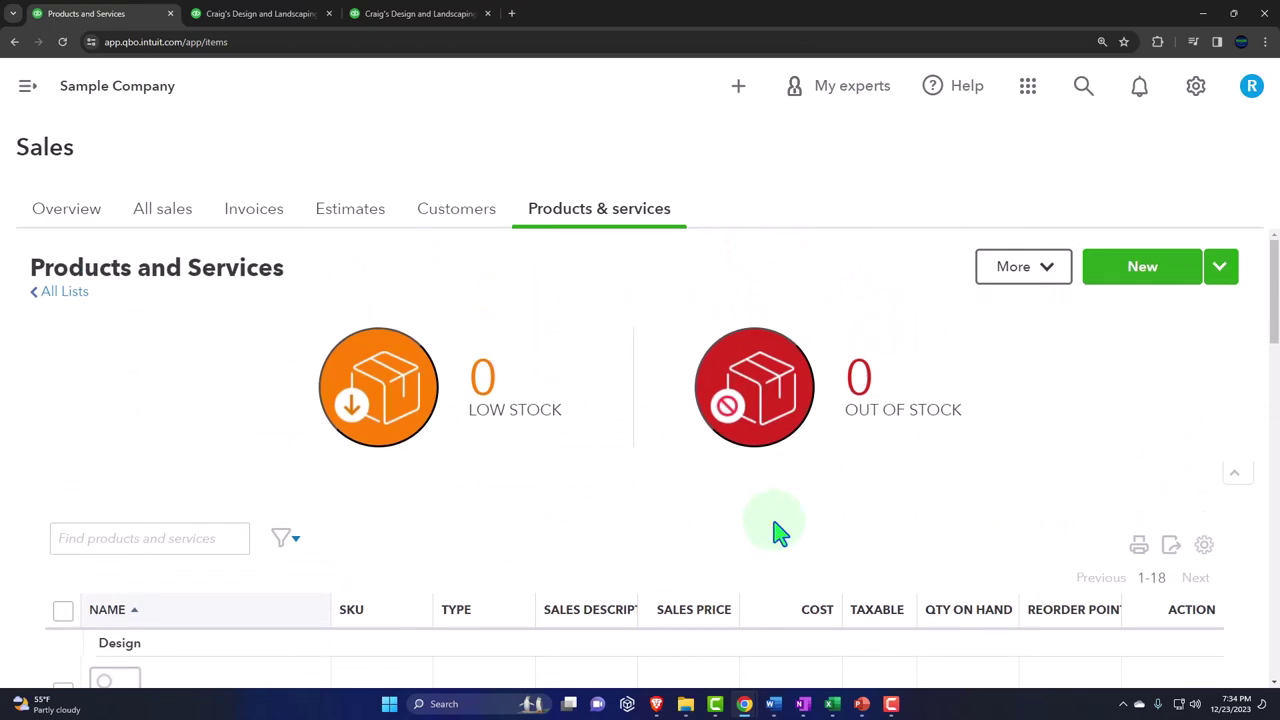
- Start a new inventory product in the products and services list and name it "Item 1"
click(1152, 278)
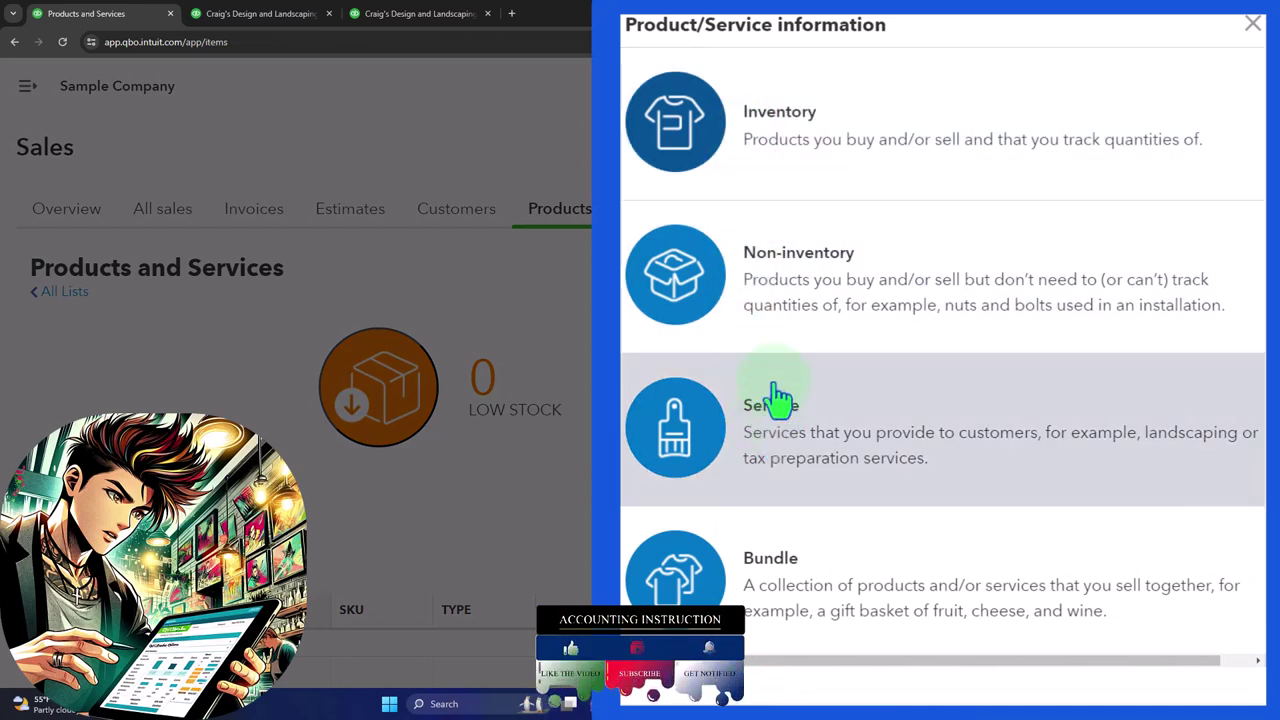
click(787, 145)
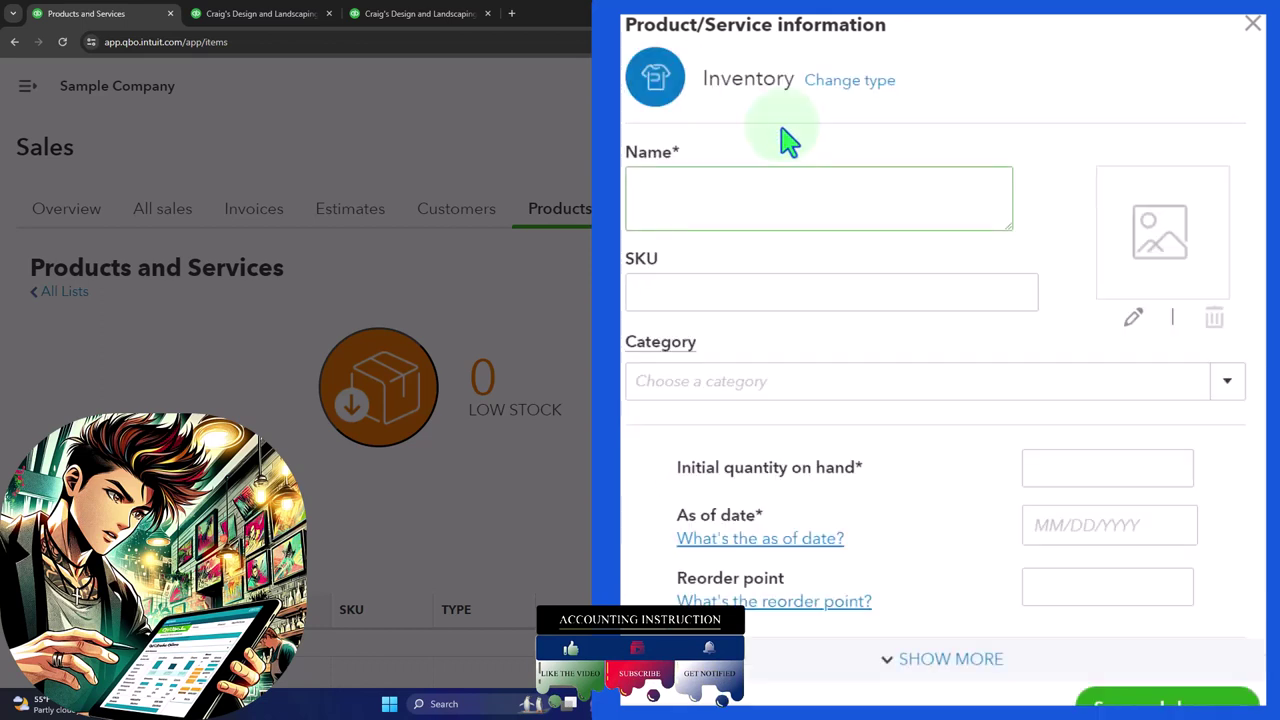
text(Item 1)
key(shift+Left)
key(shift+Left)
key(shift+Left)
key(shift+Left)
key(shift+Left)
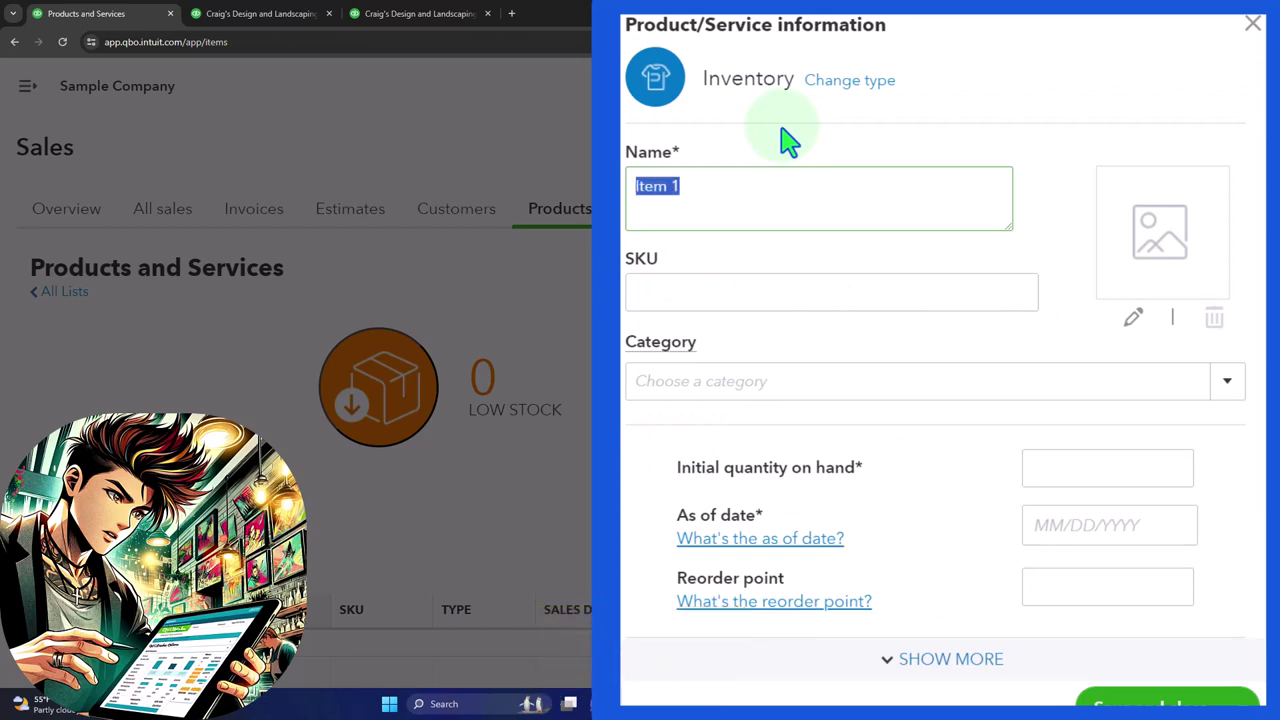
- Set the item's initial quantity on hand to 5 with an as of date of 12/17/2023, leaving the reorder point blank
scroll(850, 300, down, 2)
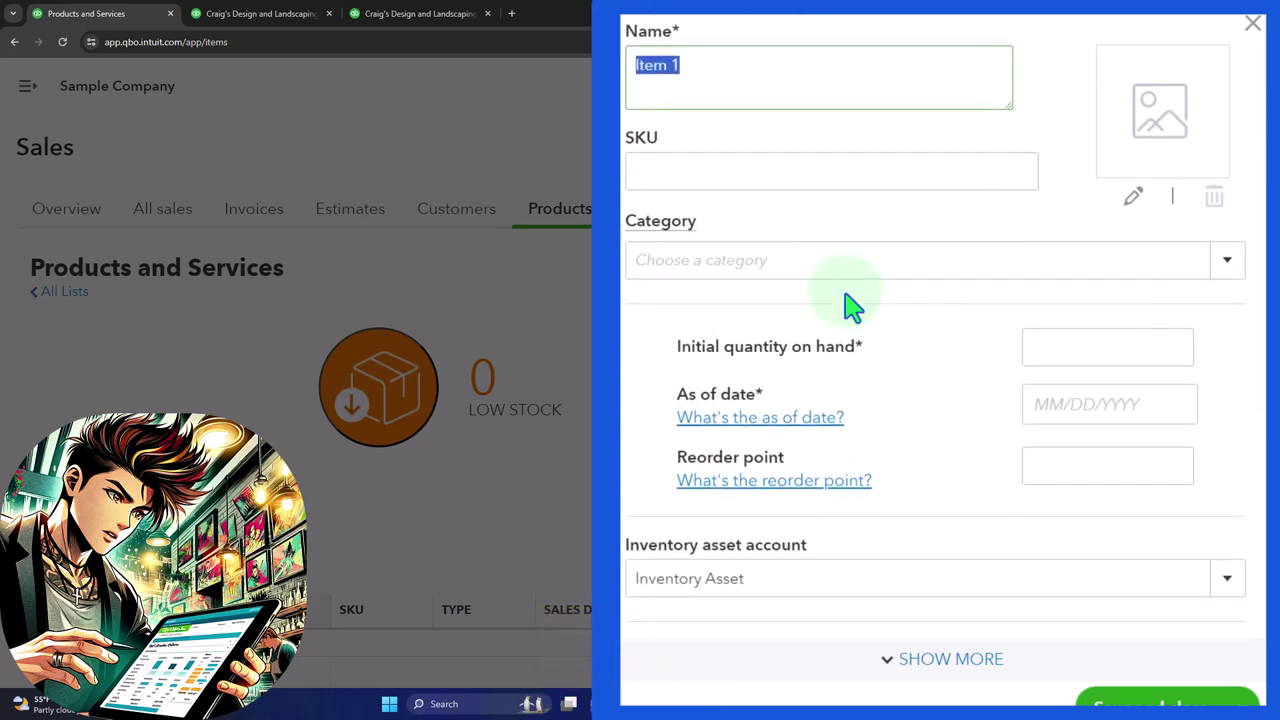
click(1057, 310)
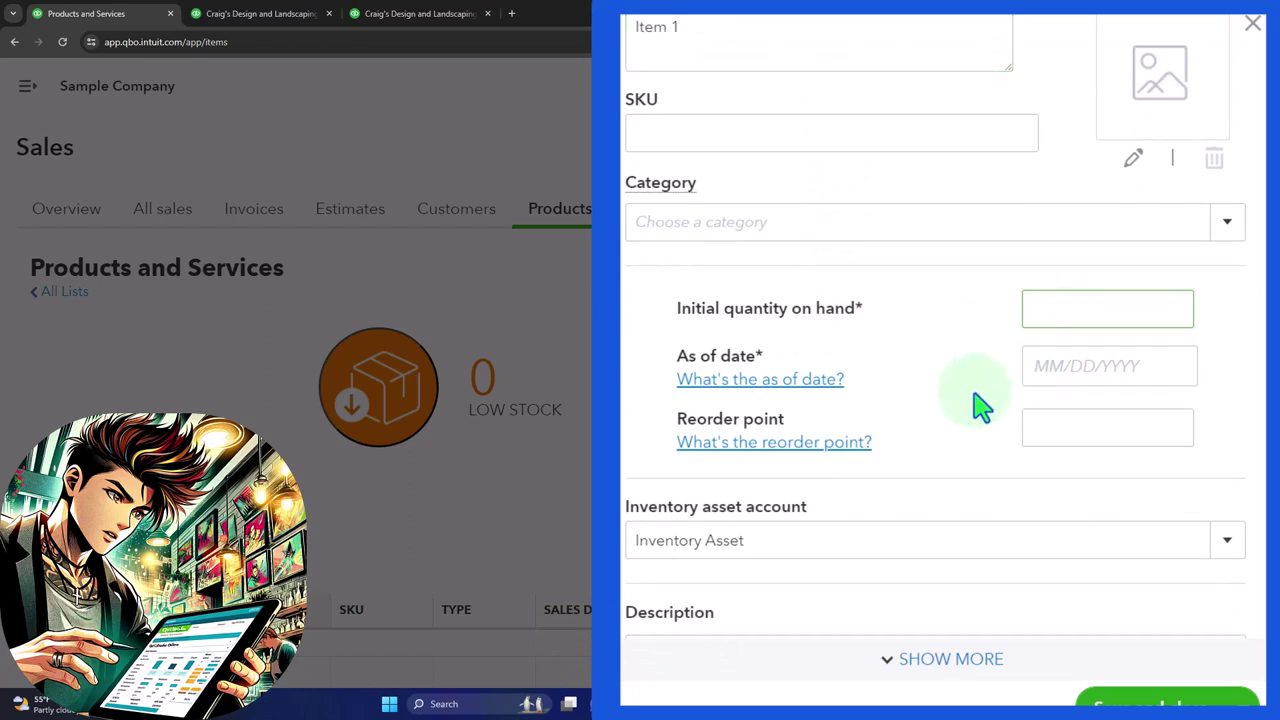
key(Tab)
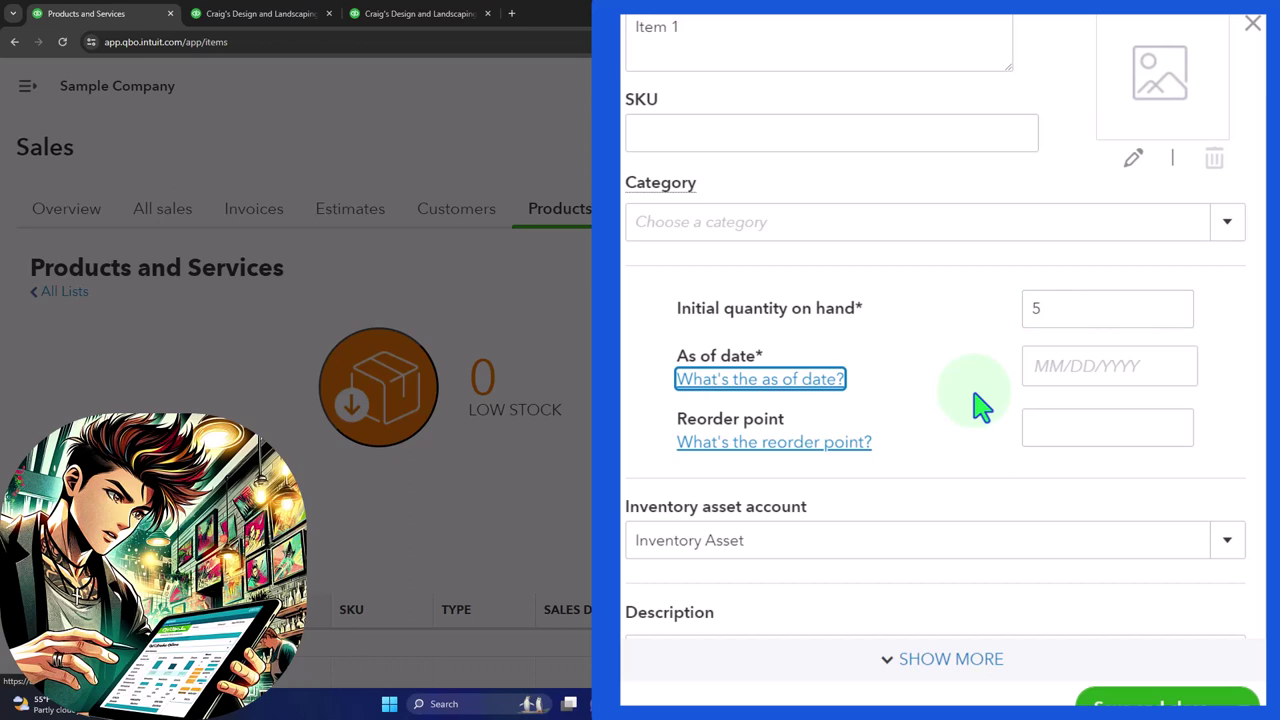
click(1051, 366)
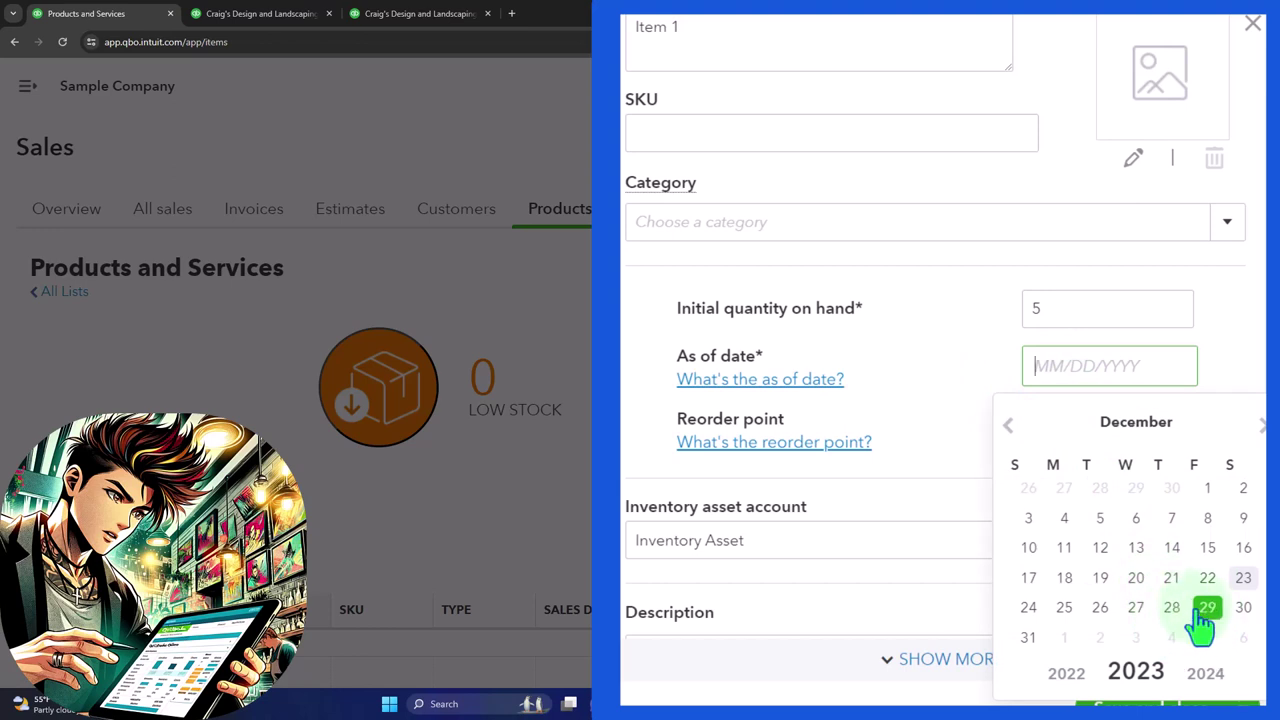
click(1029, 579)
click(1049, 441)
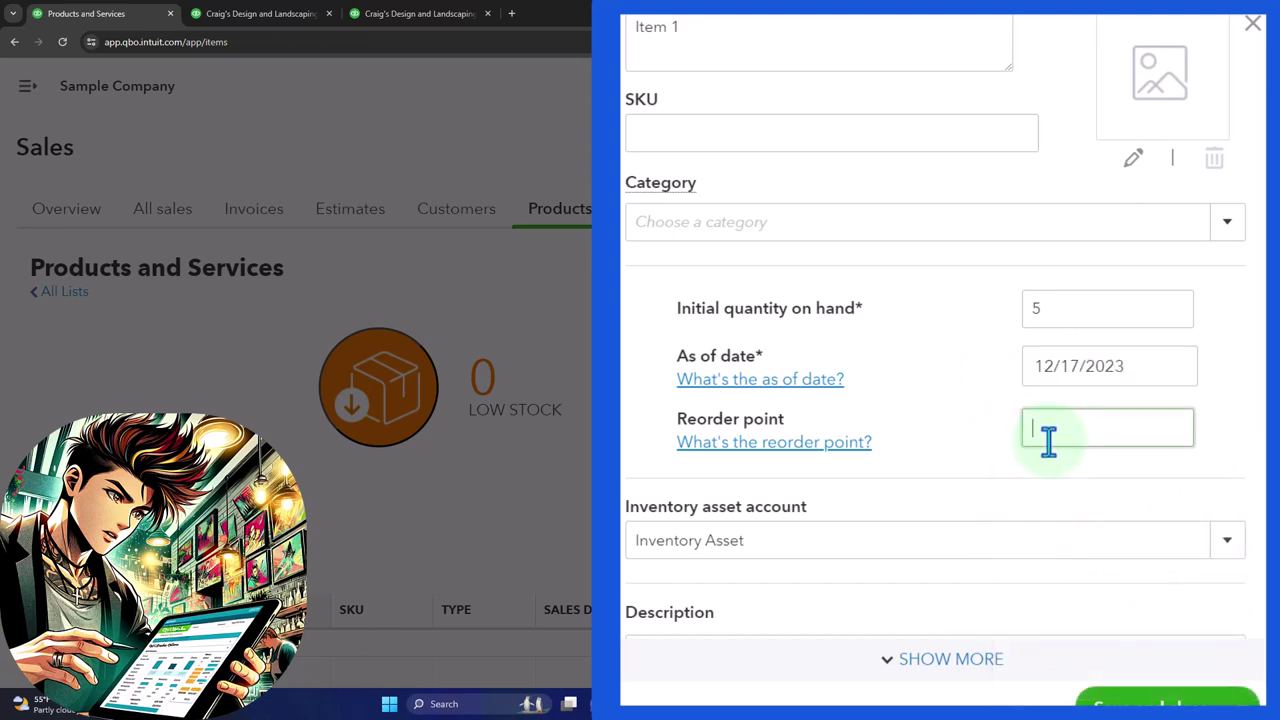
- Enter "Item 1" as the sales description and set the sales price/rate to 180
scroll(855, 452, down, 2)
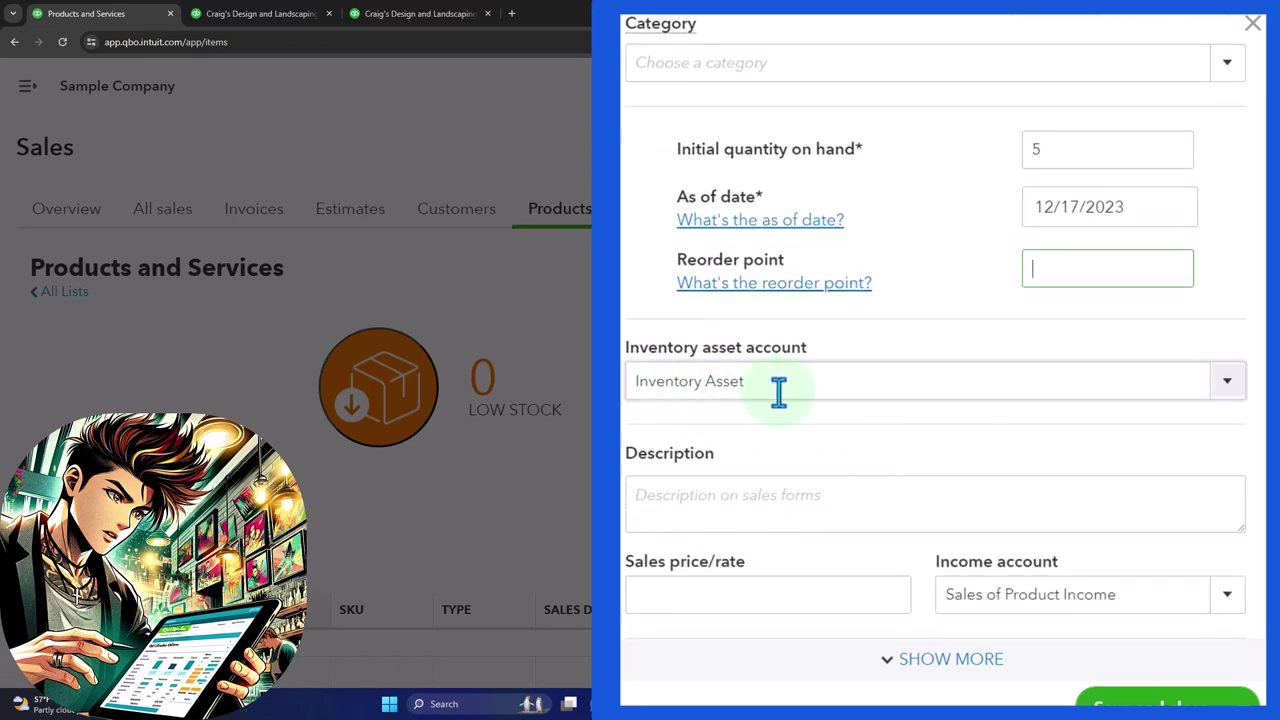
scroll(779, 390, down, 2)
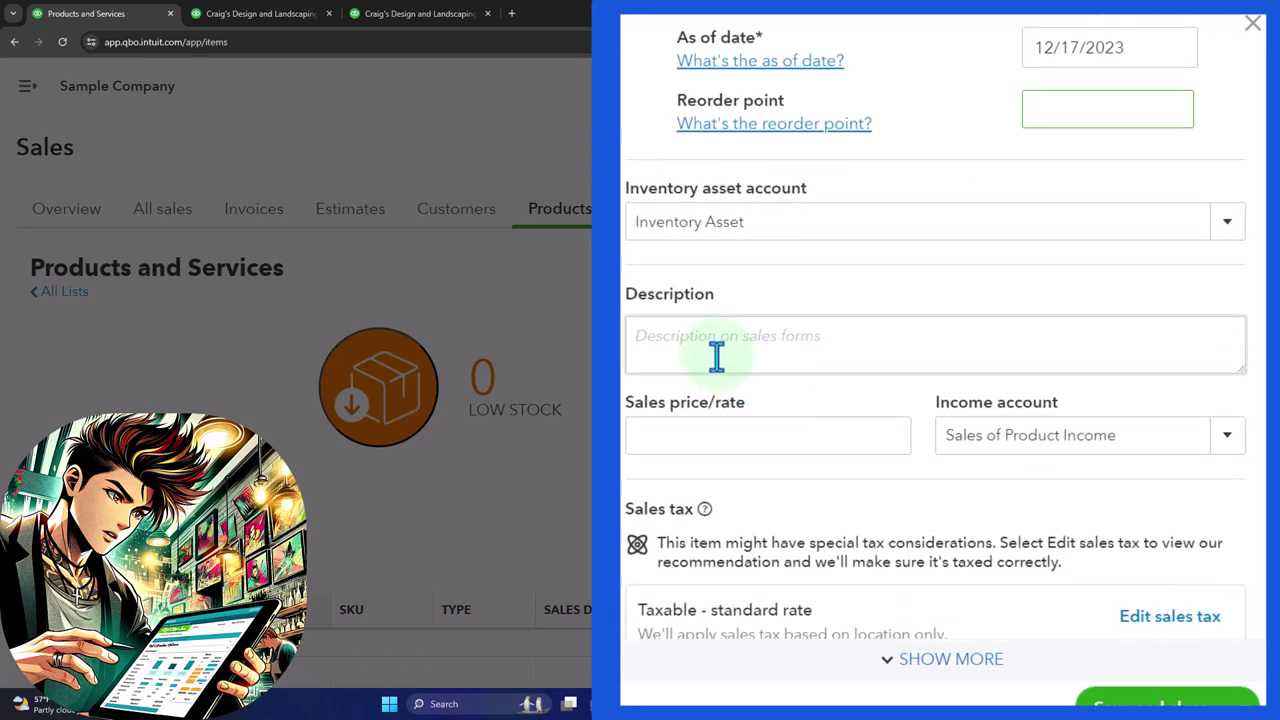
click(711, 345)
text(Item 1)
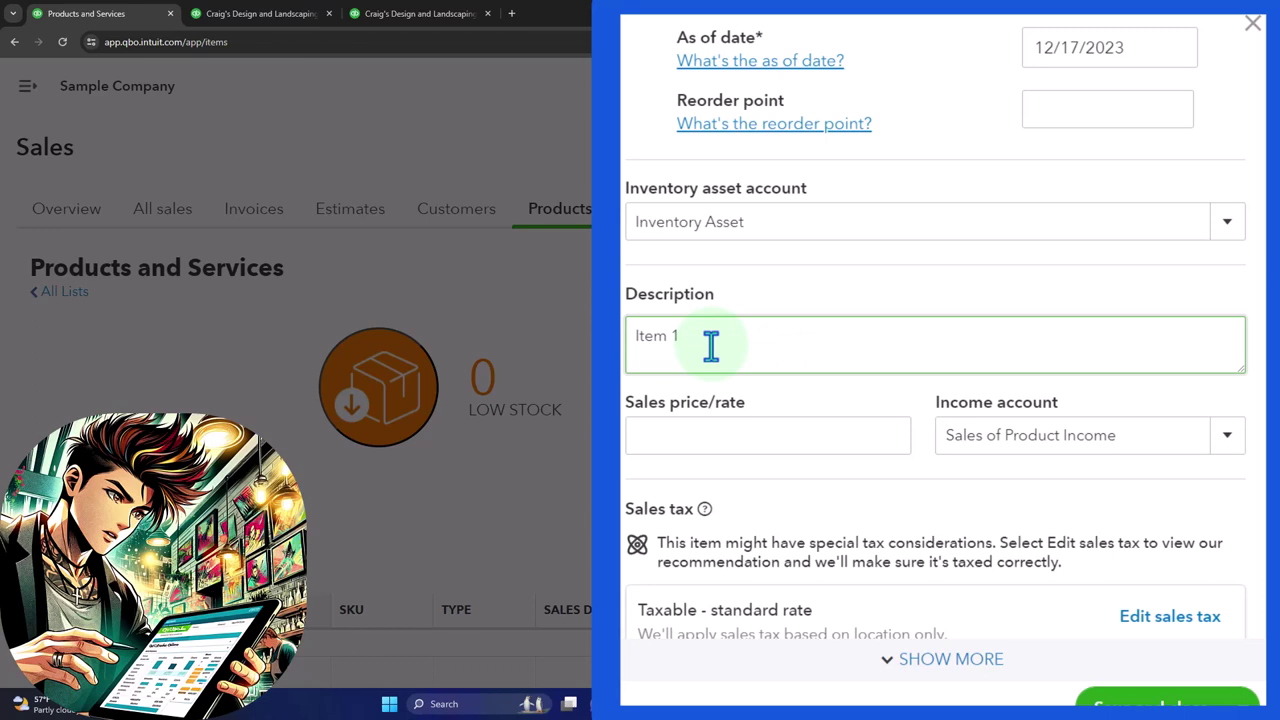
scroll(711, 345, down, 1)
click(710, 357)
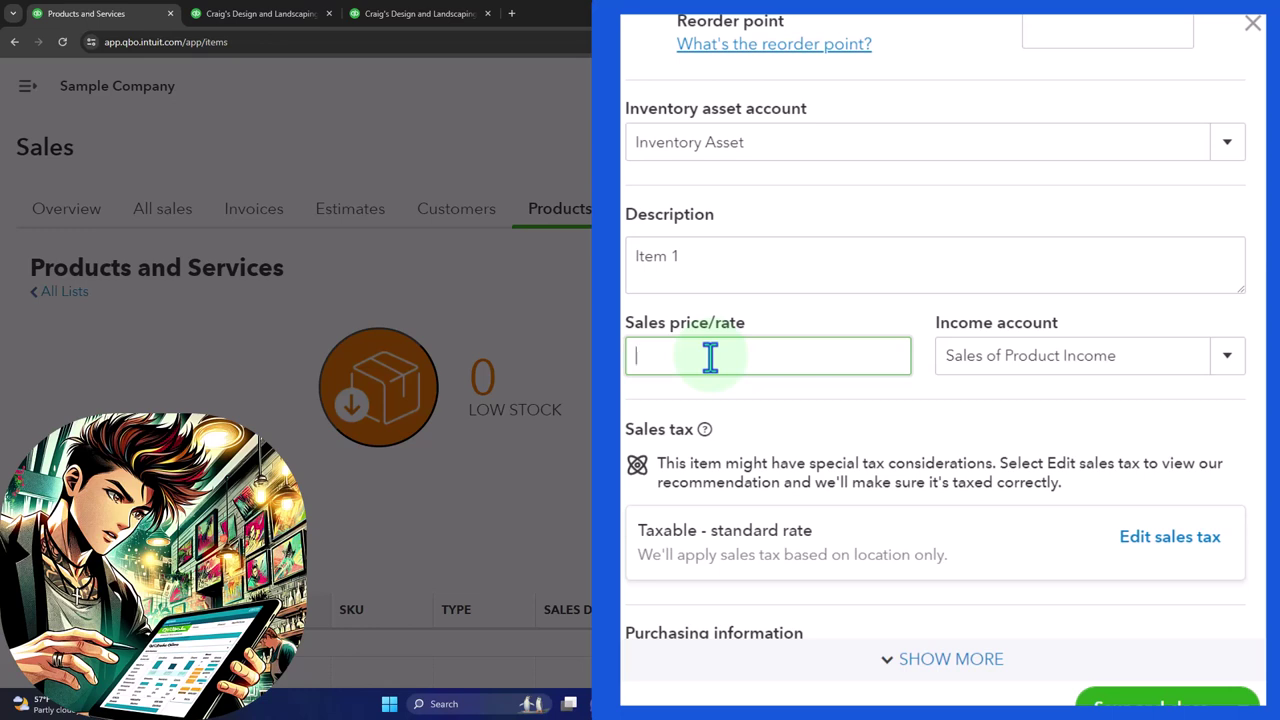
key(Tab)
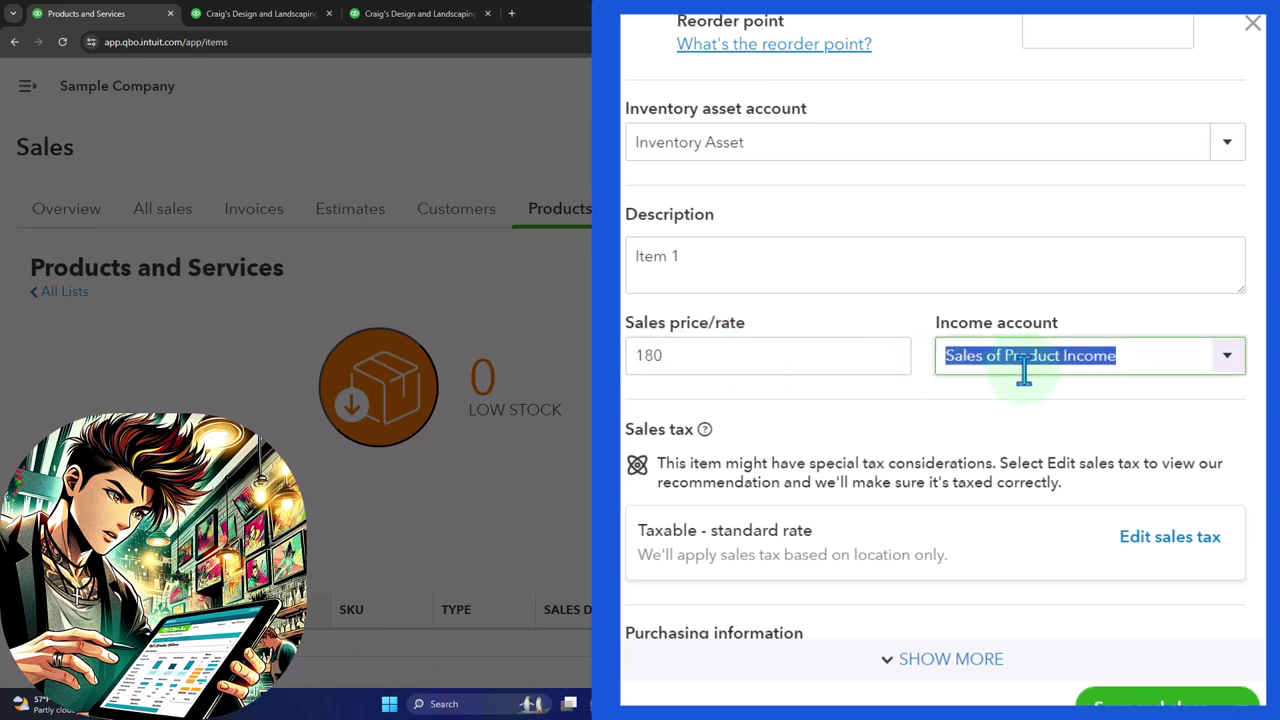
- Open the item's sales tax settings and look through the suggested and browsable tax categories
scroll(1024, 370, down, 2)
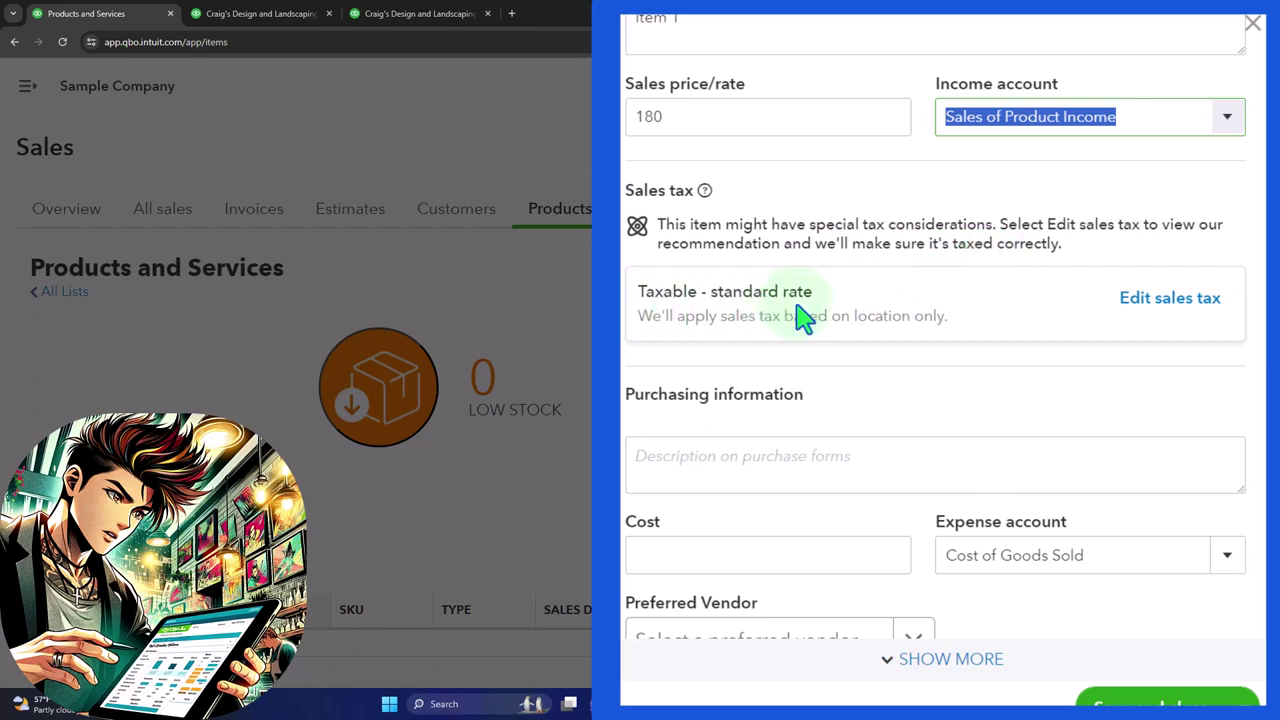
click(1140, 318)
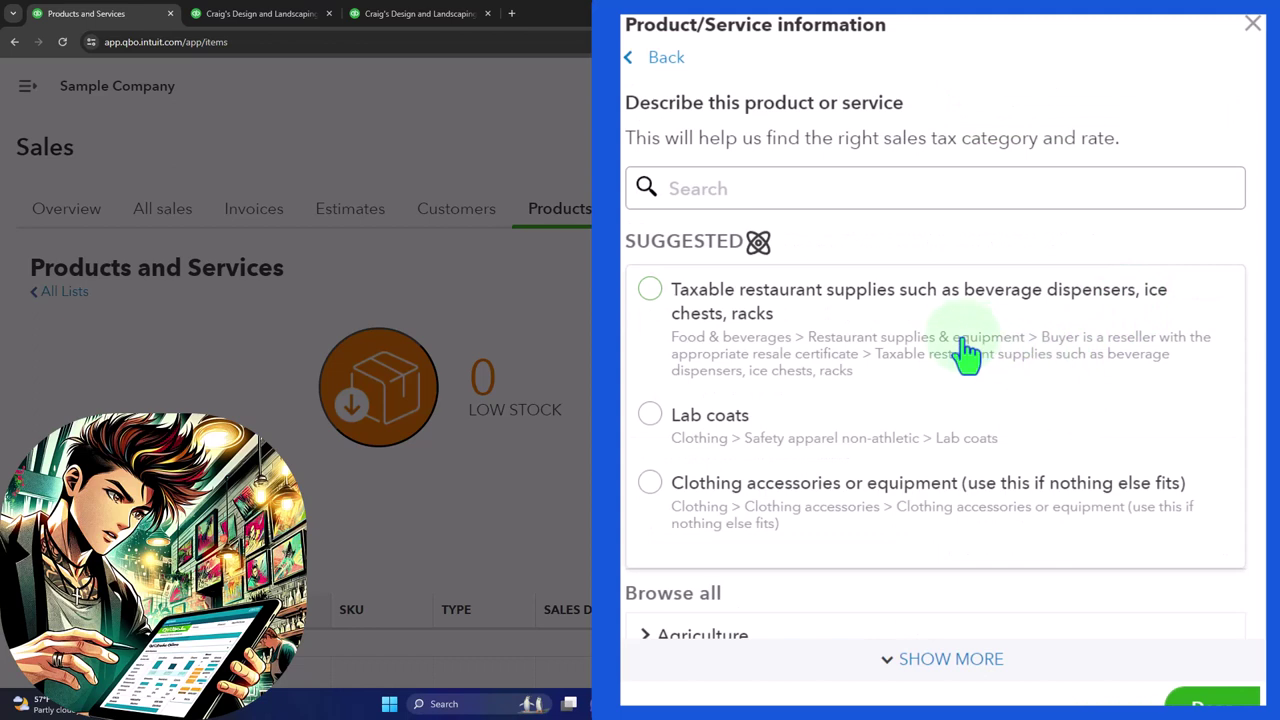
scroll(966, 357, down, 3)
scroll(966, 355, up, 3)
scroll(966, 355, down, 8)
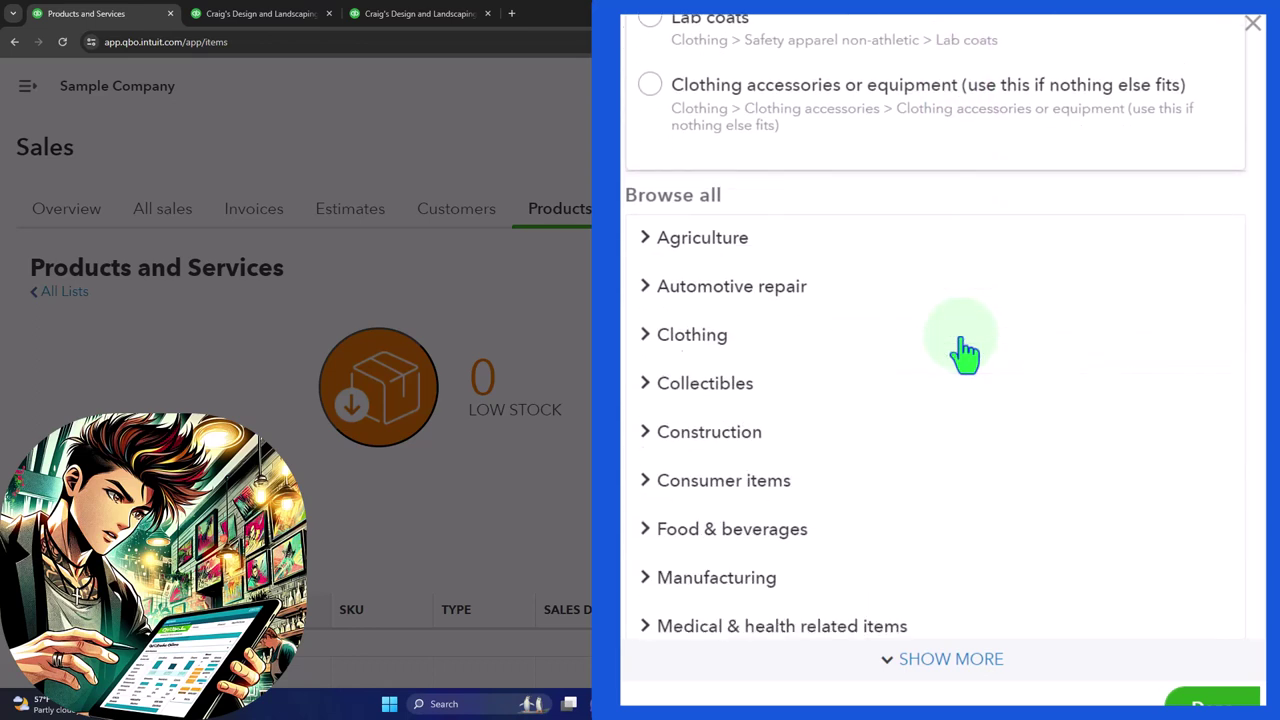
scroll(966, 355, down, 1)
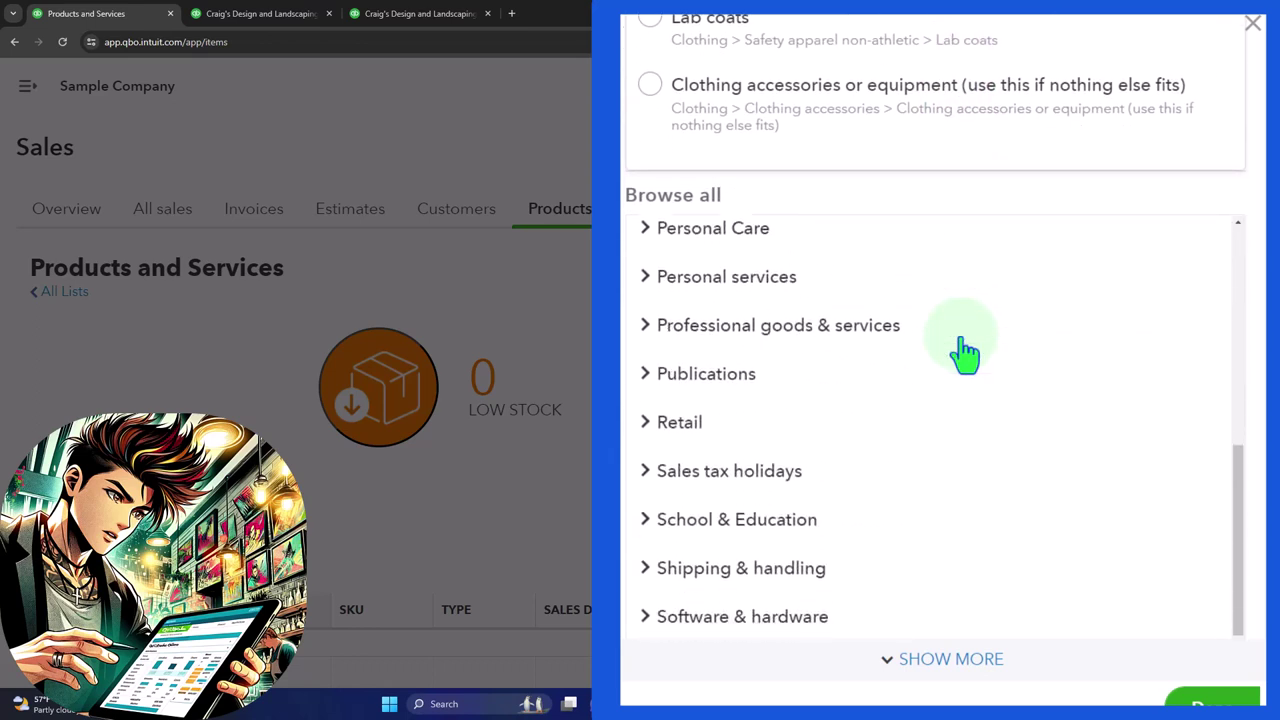
scroll(966, 355, up, 6)
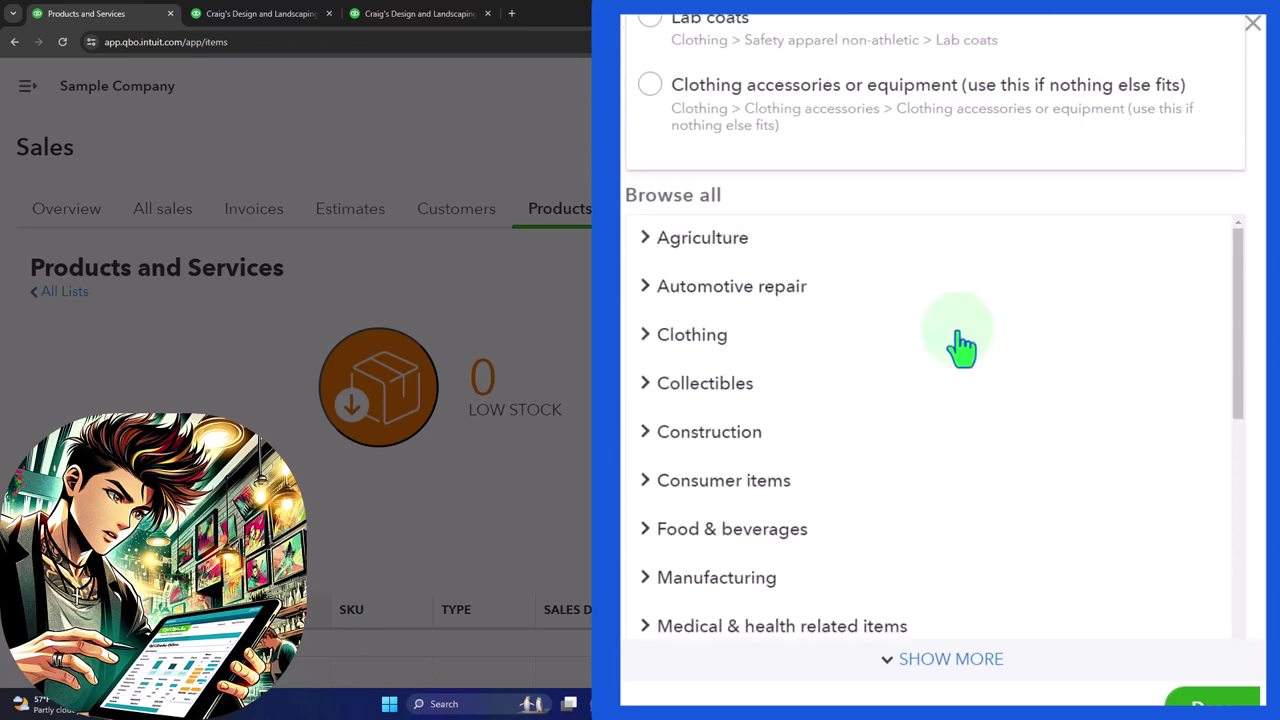
scroll(849, 393, up, 5)
scroll(849, 393, up, 1)
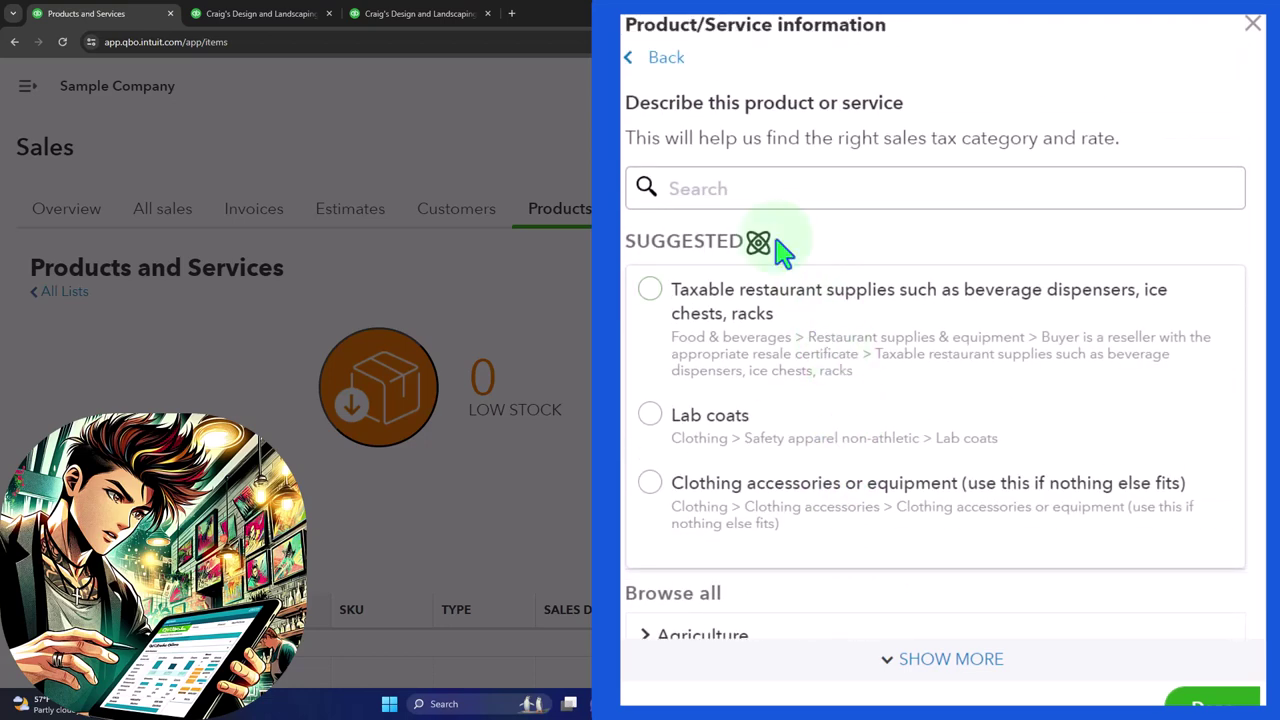
- Search the sales tax categories for "Guitar" and for "car", and look through the suggested categories
click(758, 186)
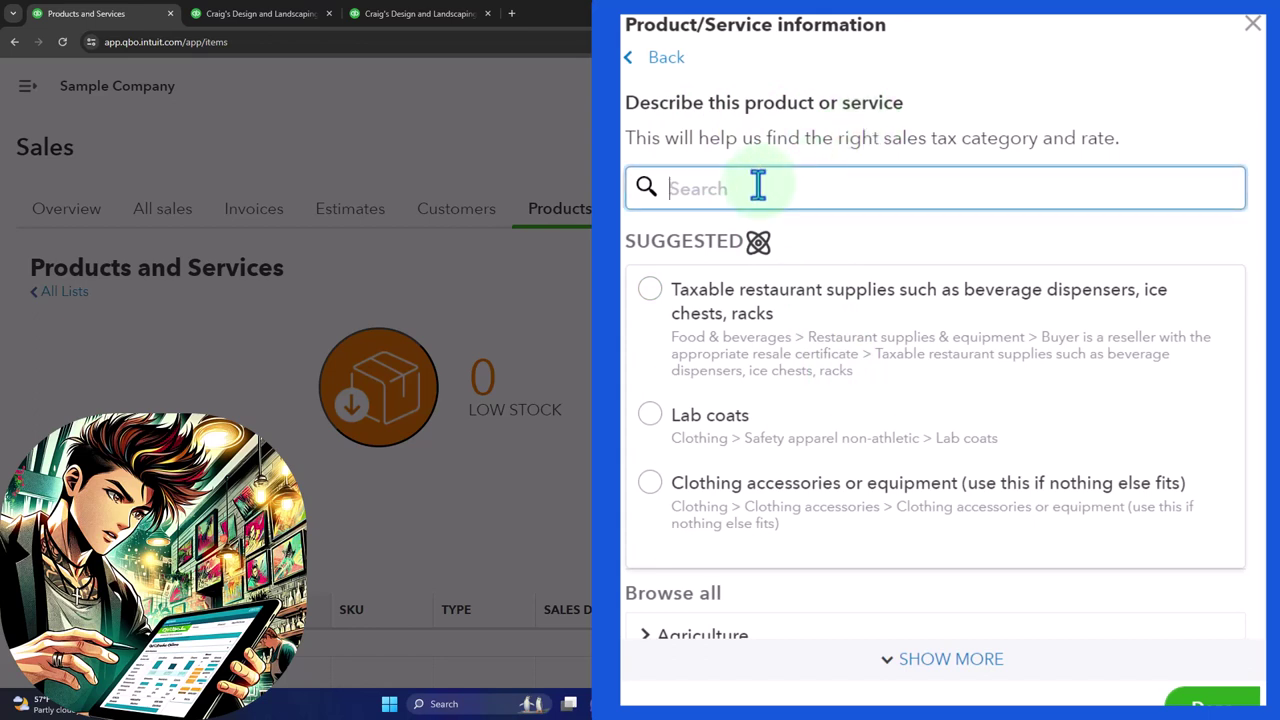
text(G)
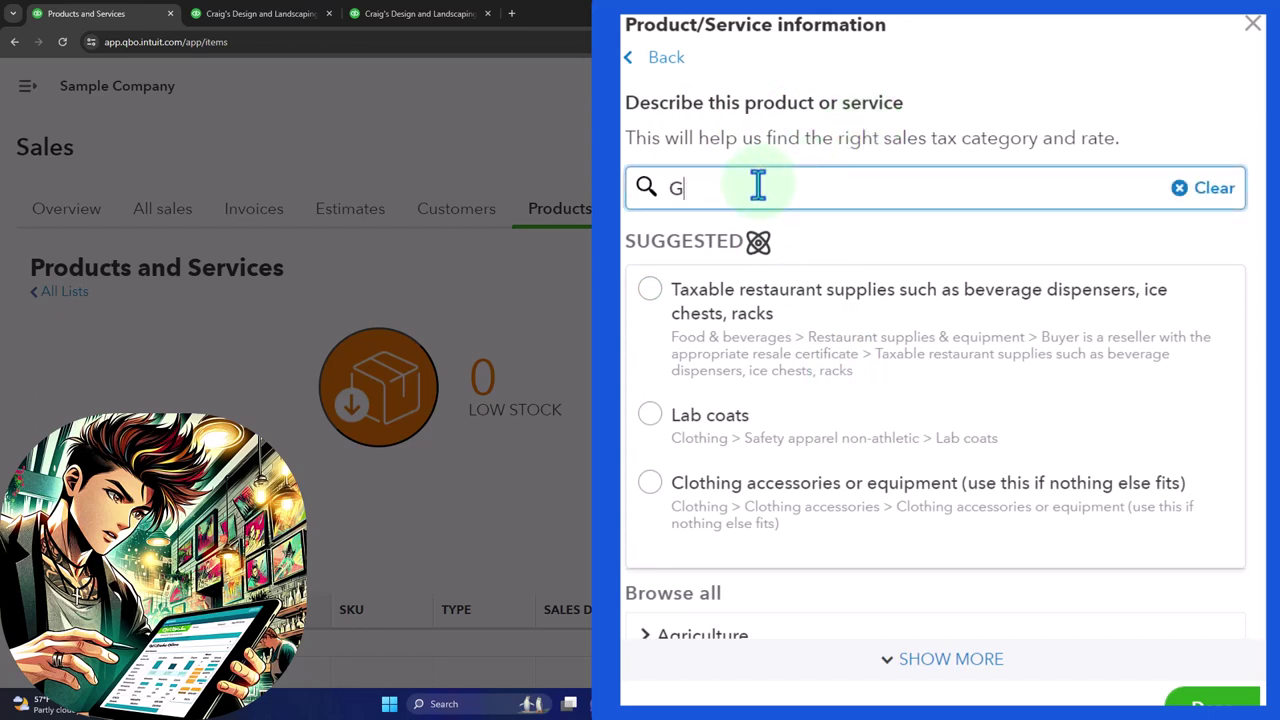
text(uitar)
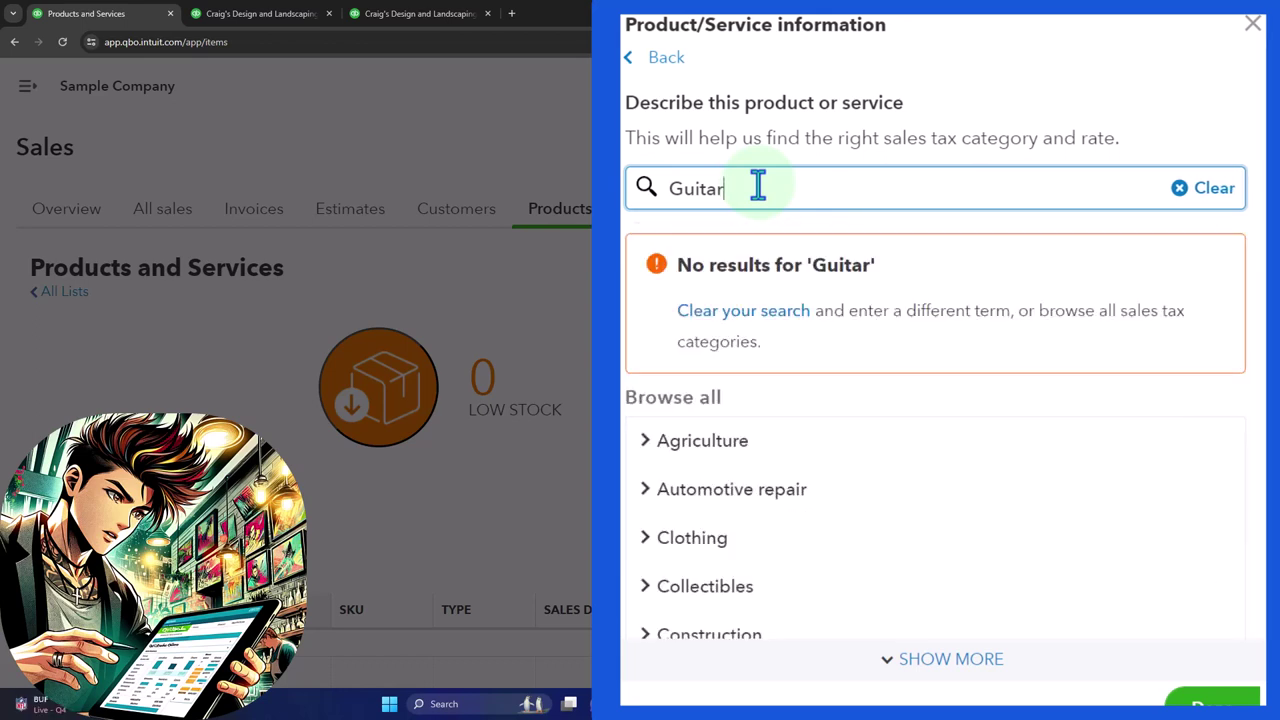
key(ctrl+a)
text(car)
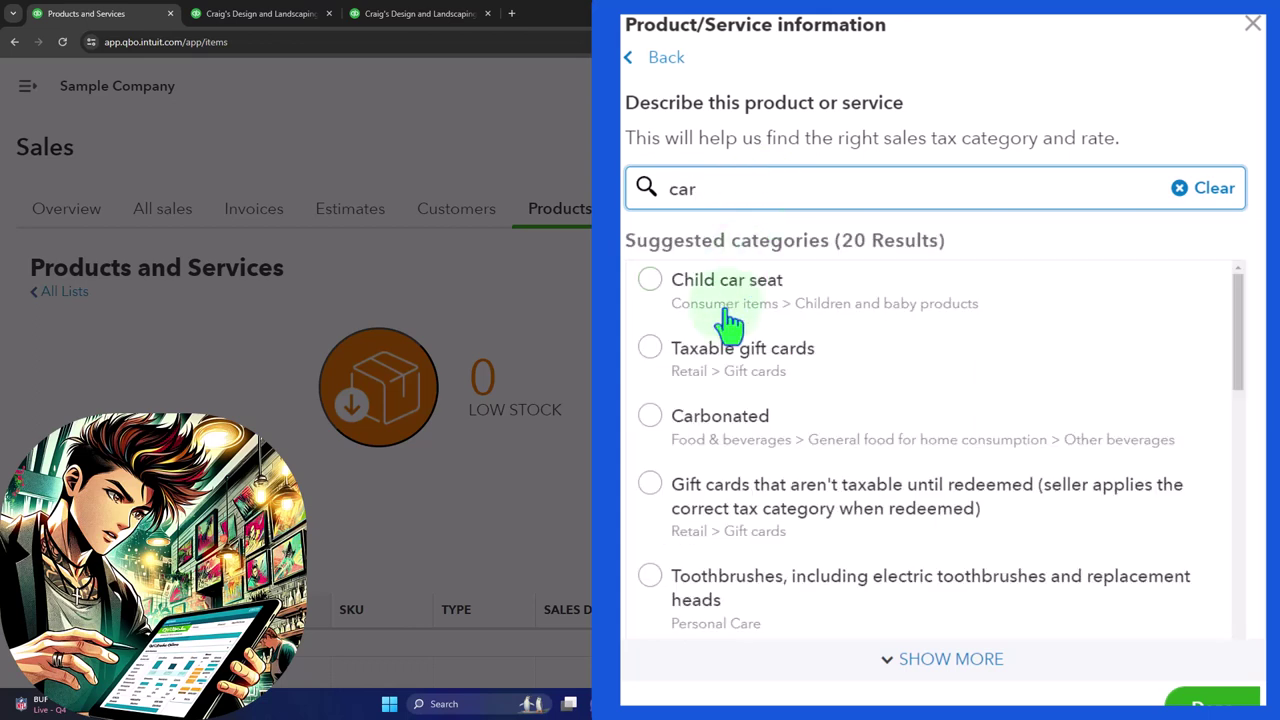
click(651, 282)
scroll(838, 350, down, 5)
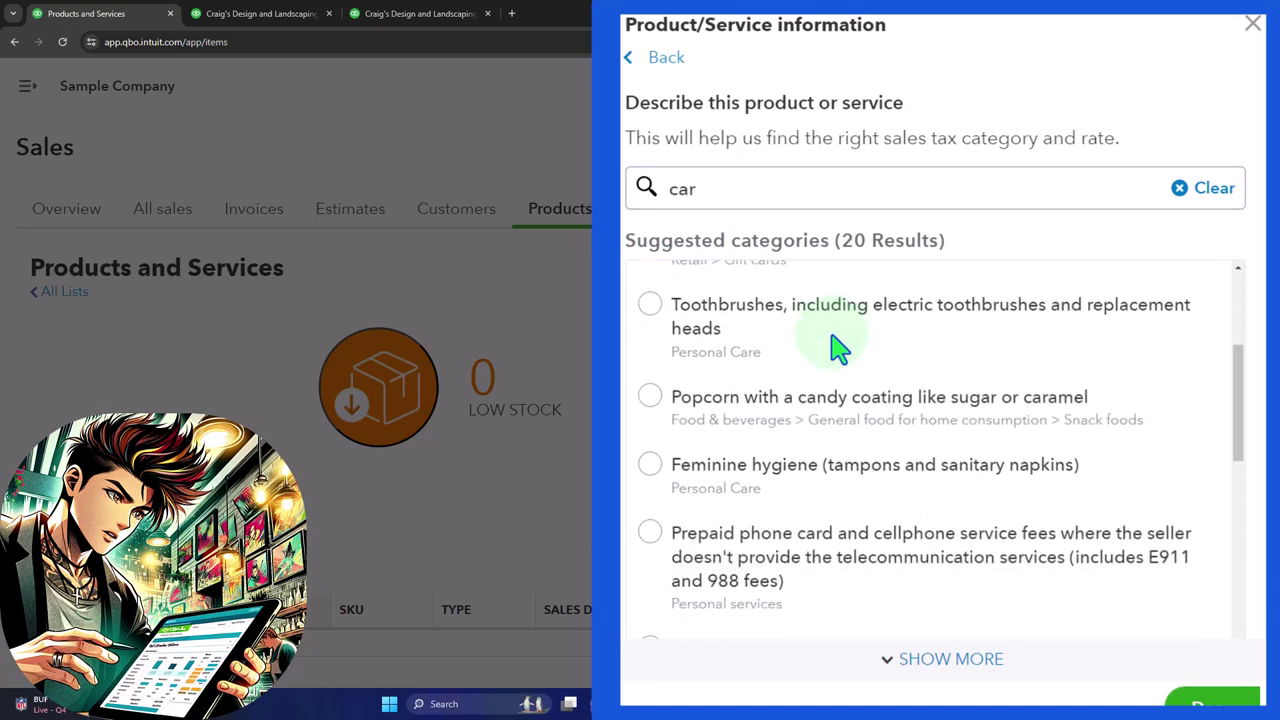
scroll(838, 350, down, 10)
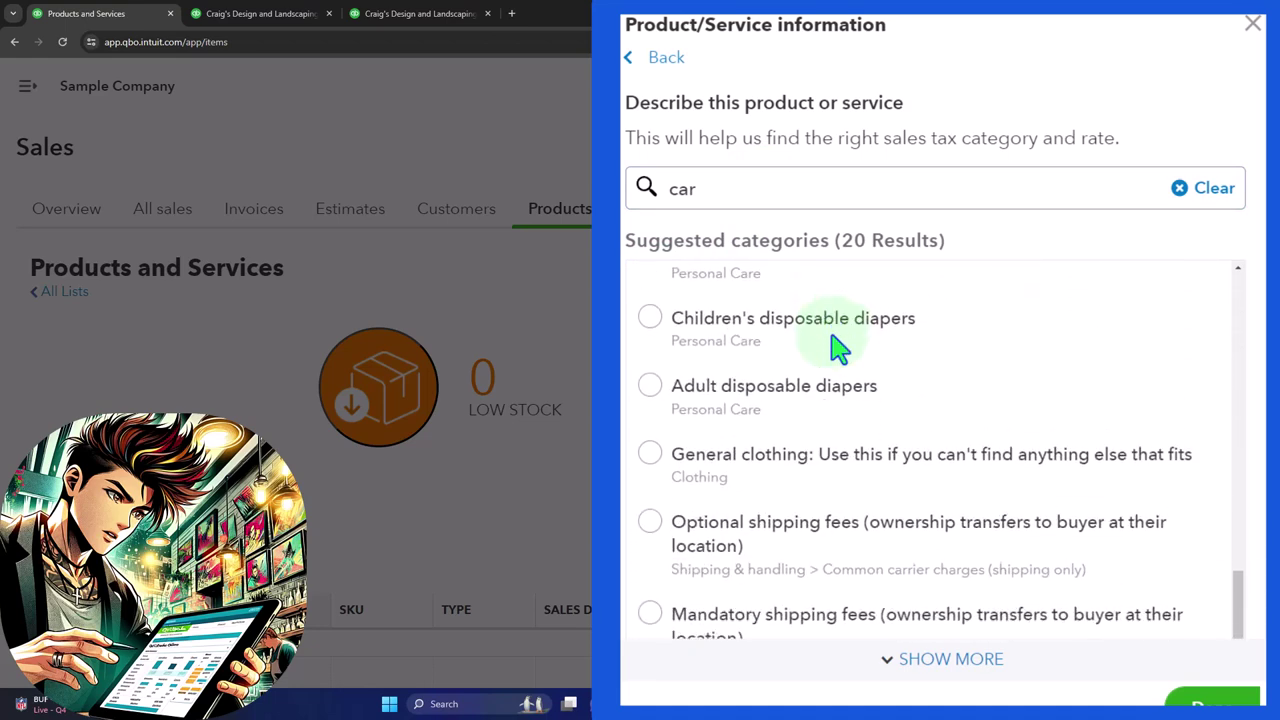
- Set the item's sales tax to "Taxable—based on location only" and return to the item's details
scroll(835, 455, down, 3)
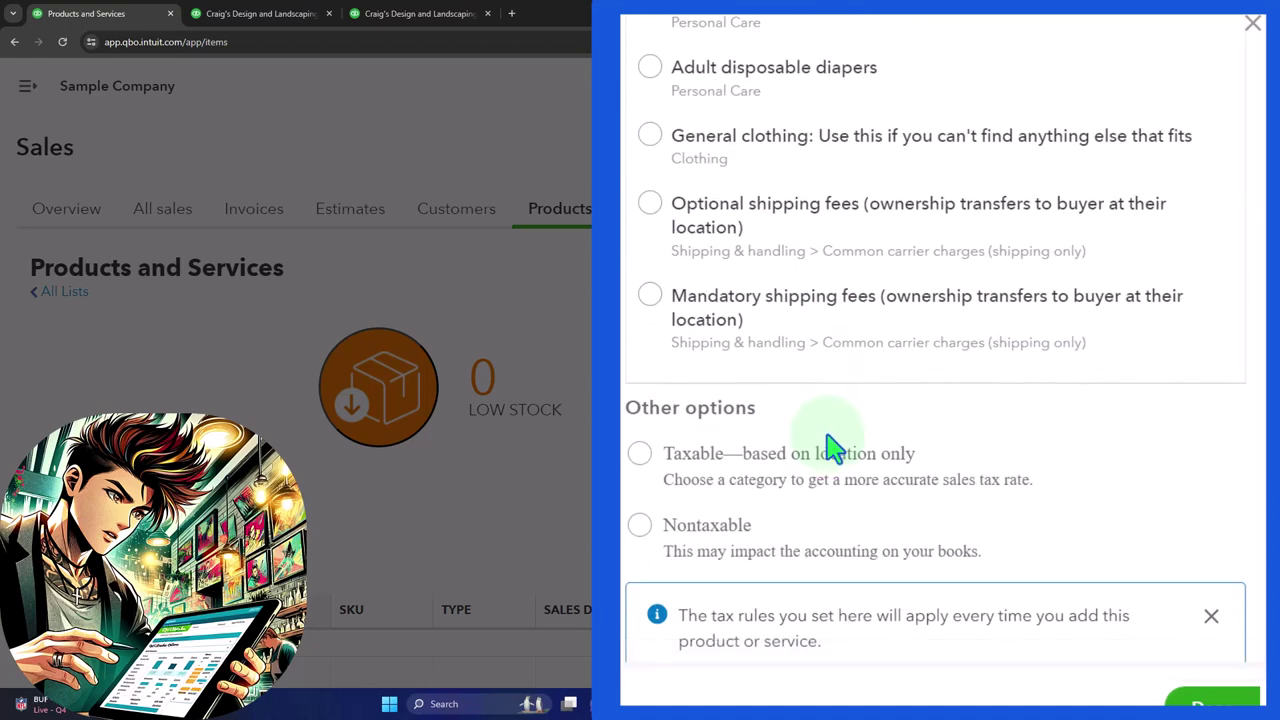
scroll(833, 450, down, 1)
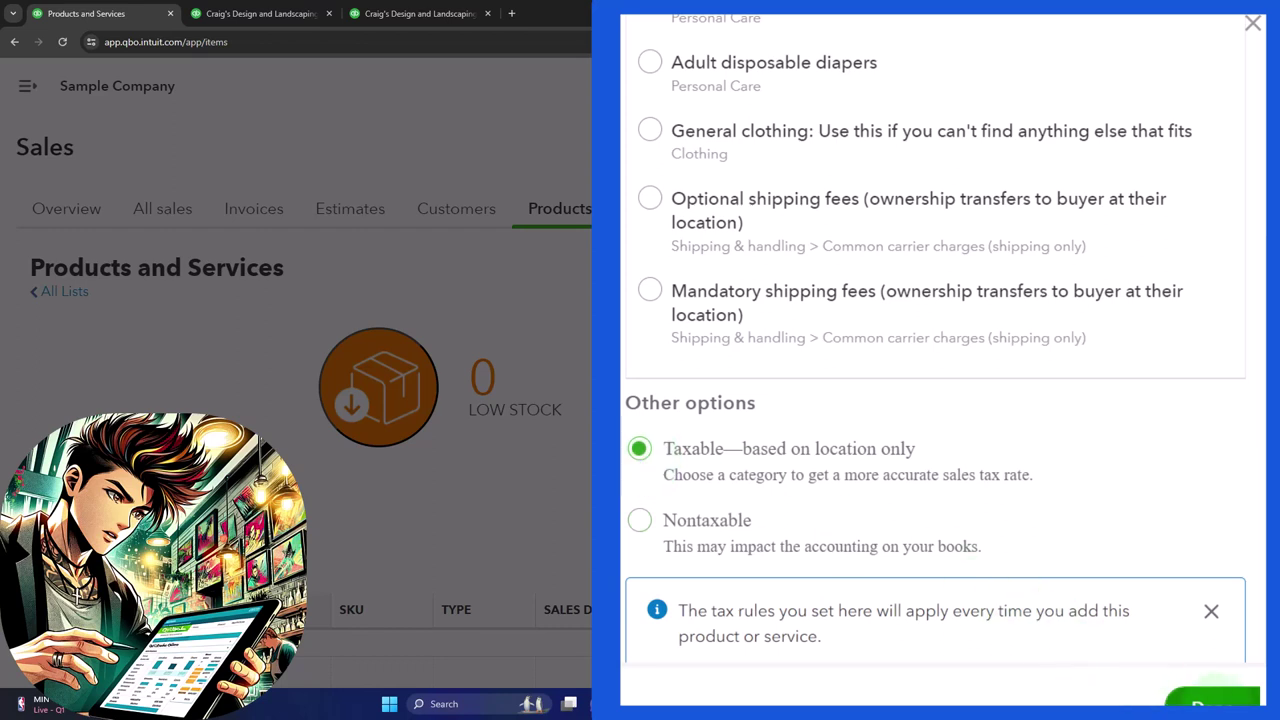
click(1212, 702)
- Enter "Item 1" as the purchasing description with a cost of 100, and save the inventory item
scroll(980, 471, down, 3)
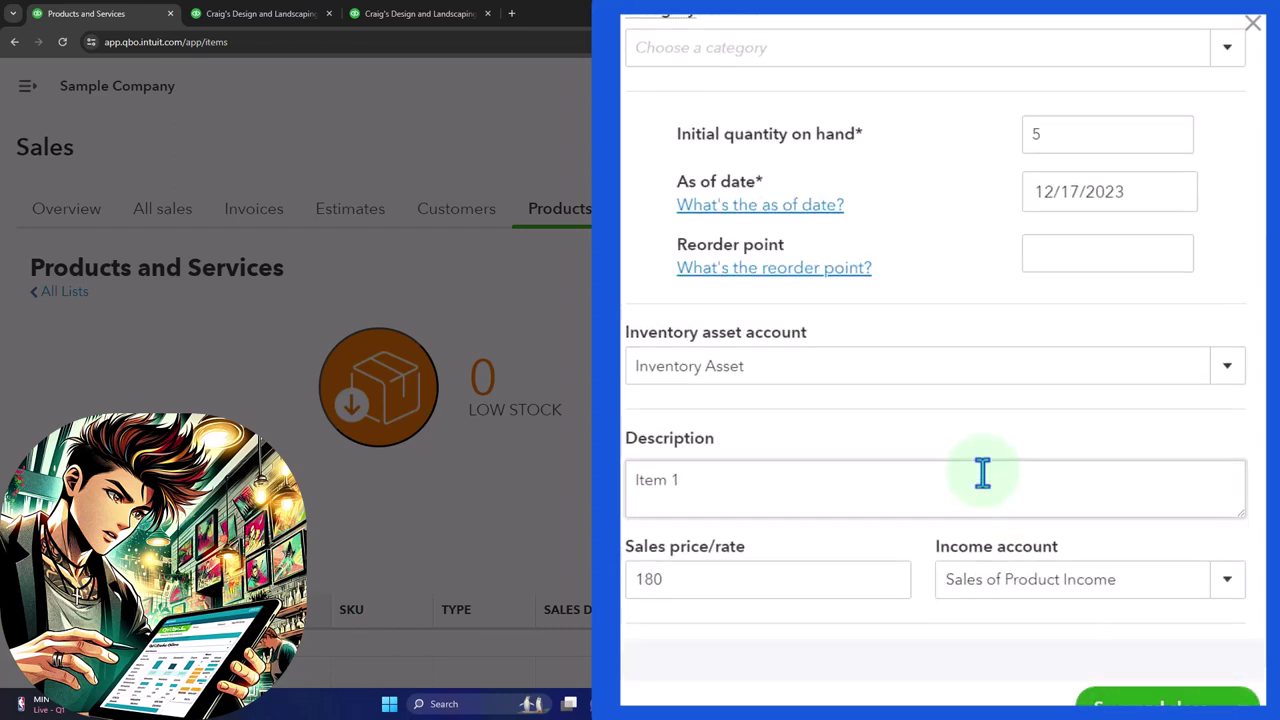
scroll(971, 532, down, 2)
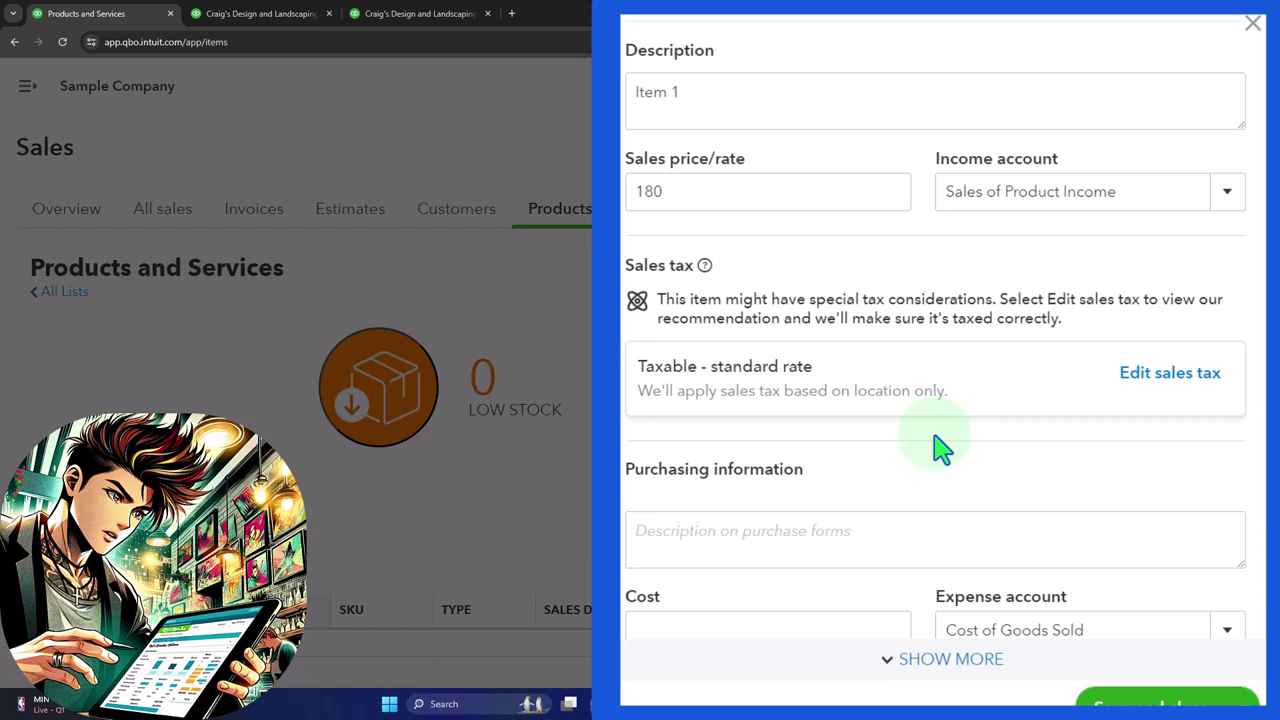
scroll(940, 448, down, 1)
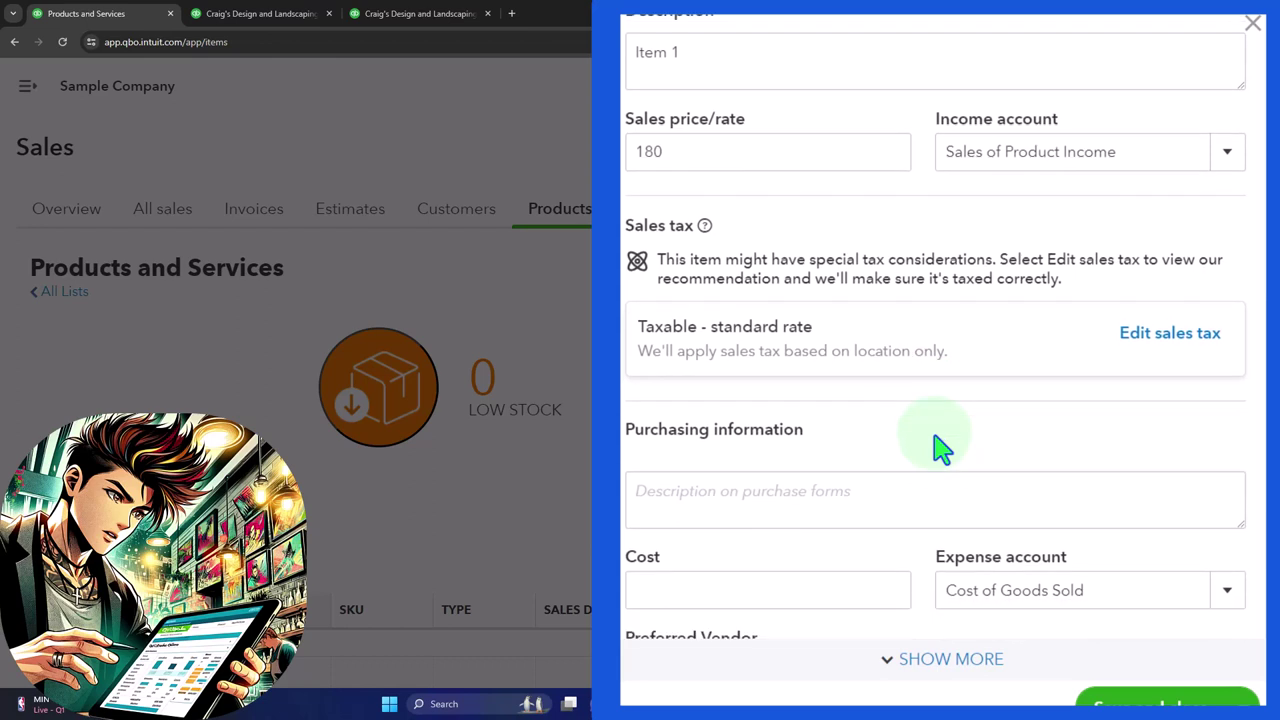
click(786, 457)
text(Item 1)
scroll(787, 457, down, 1)
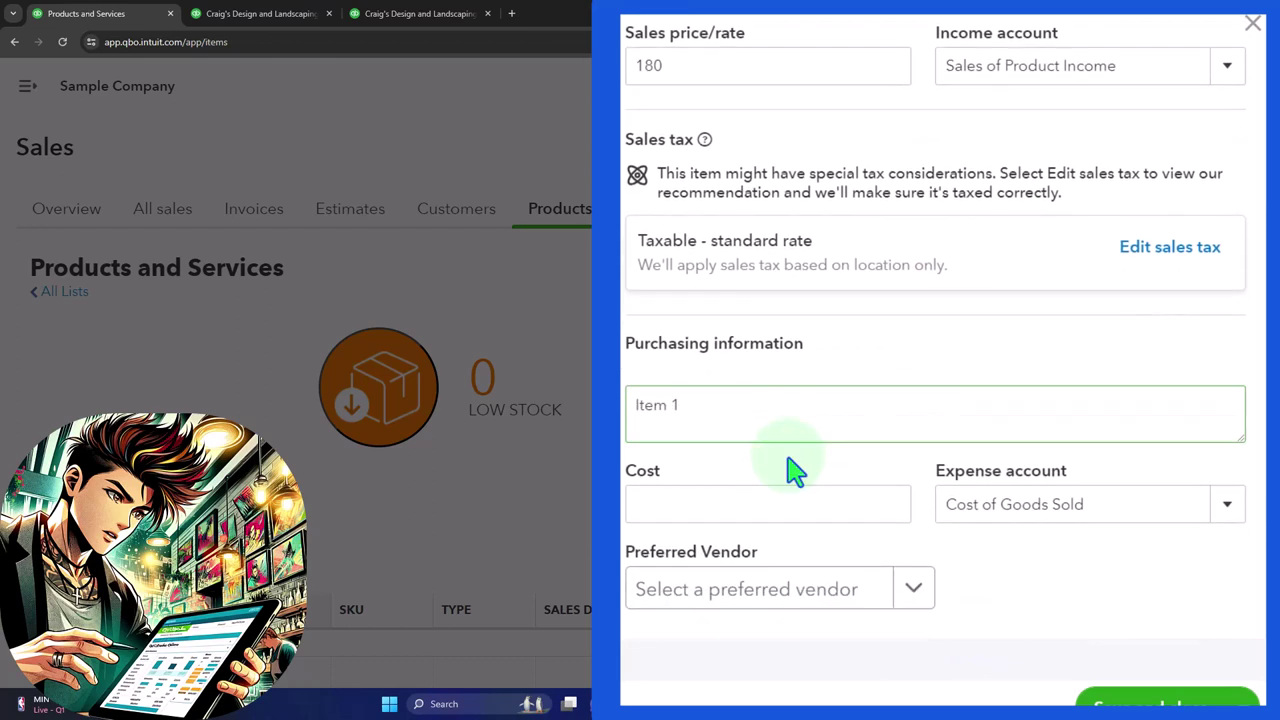
click(733, 500)
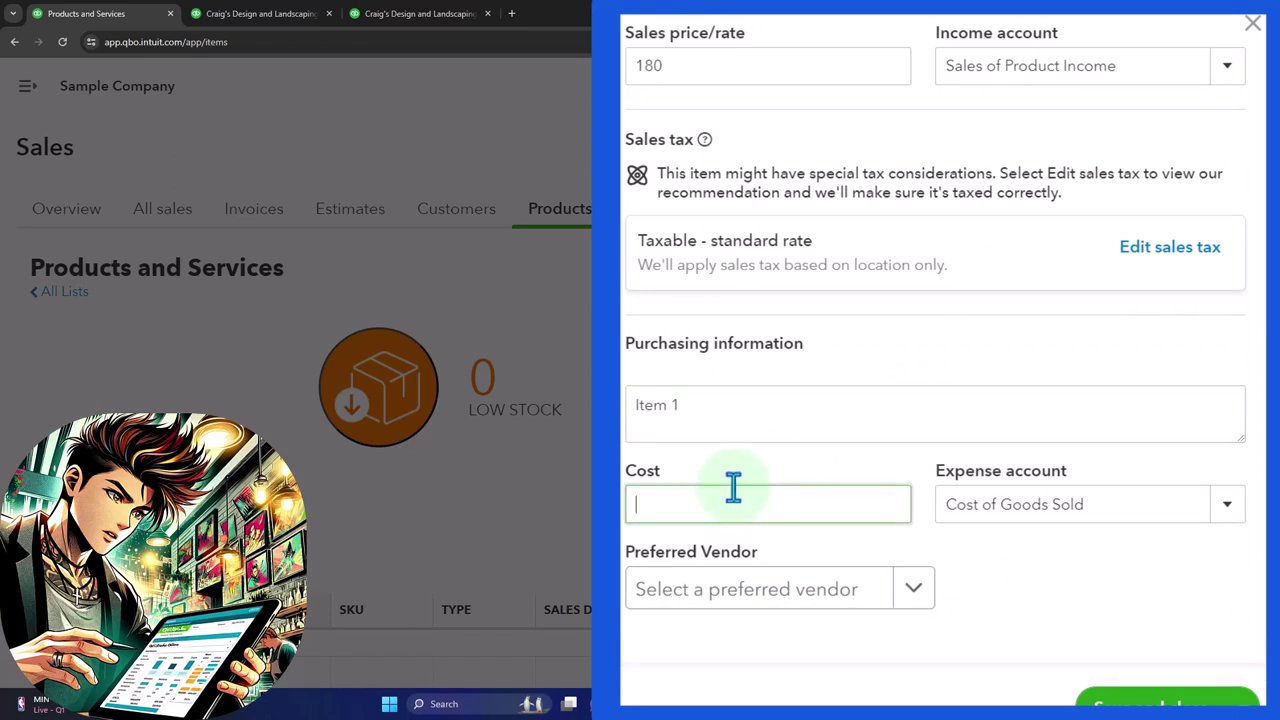
text(100)
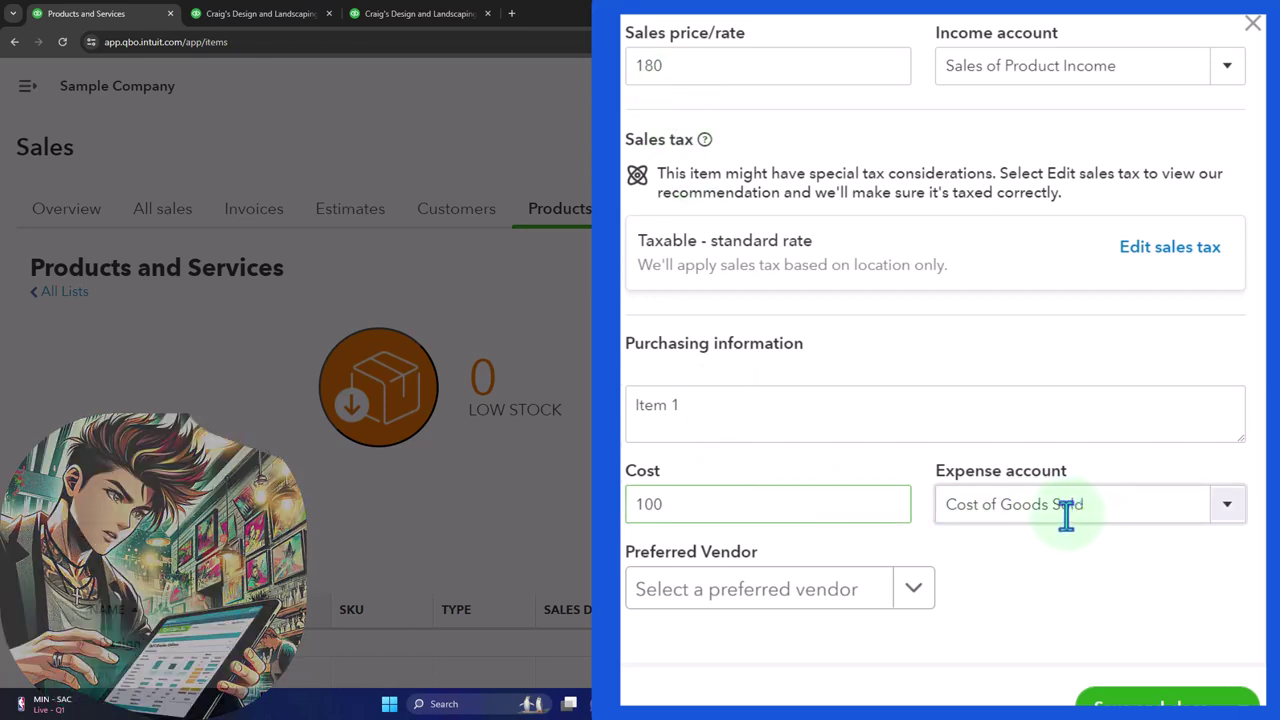
click(1168, 656)
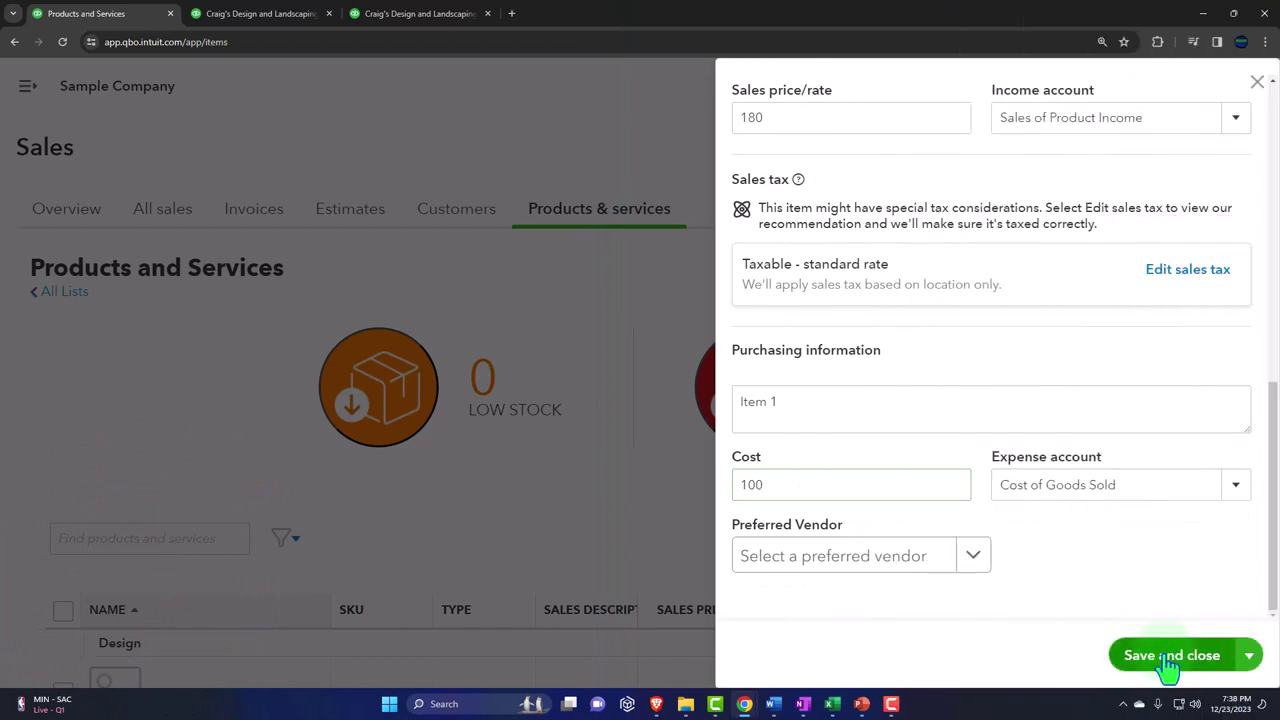
scroll(588, 425, down, 7)
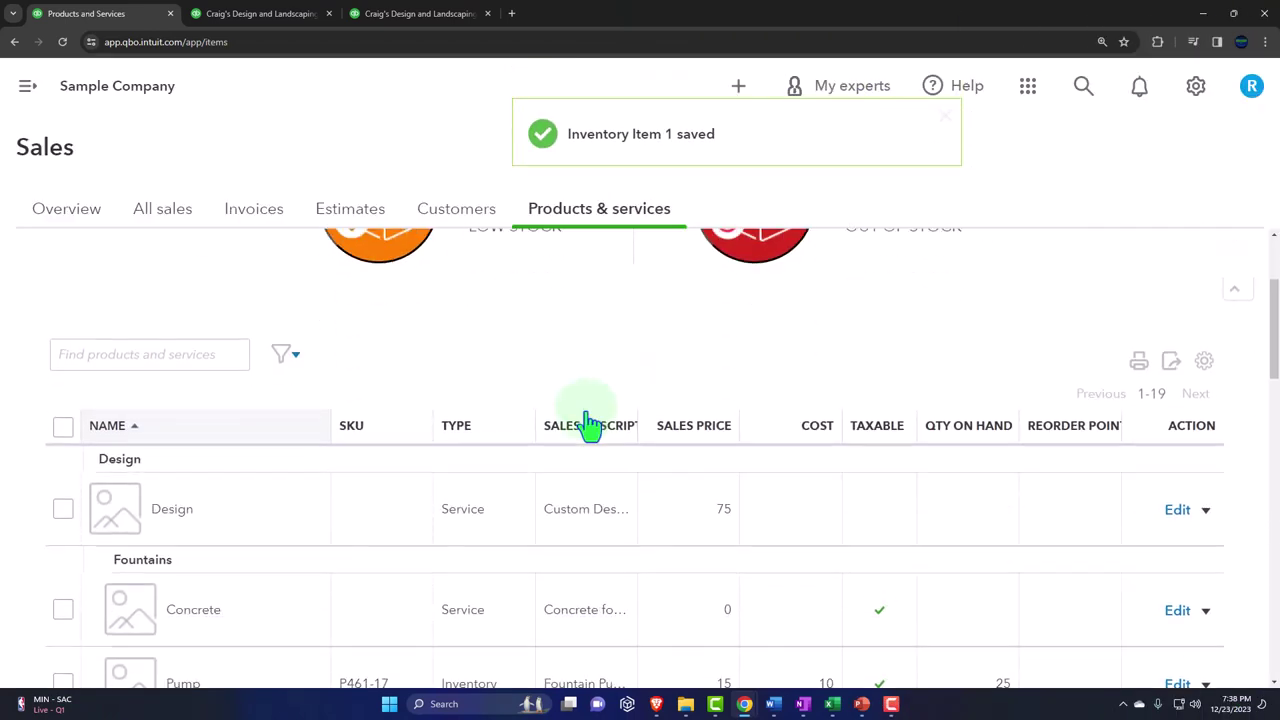
- Check Item 1 in the products and services list and start a new customer invoice
scroll(588, 425, down, 3)
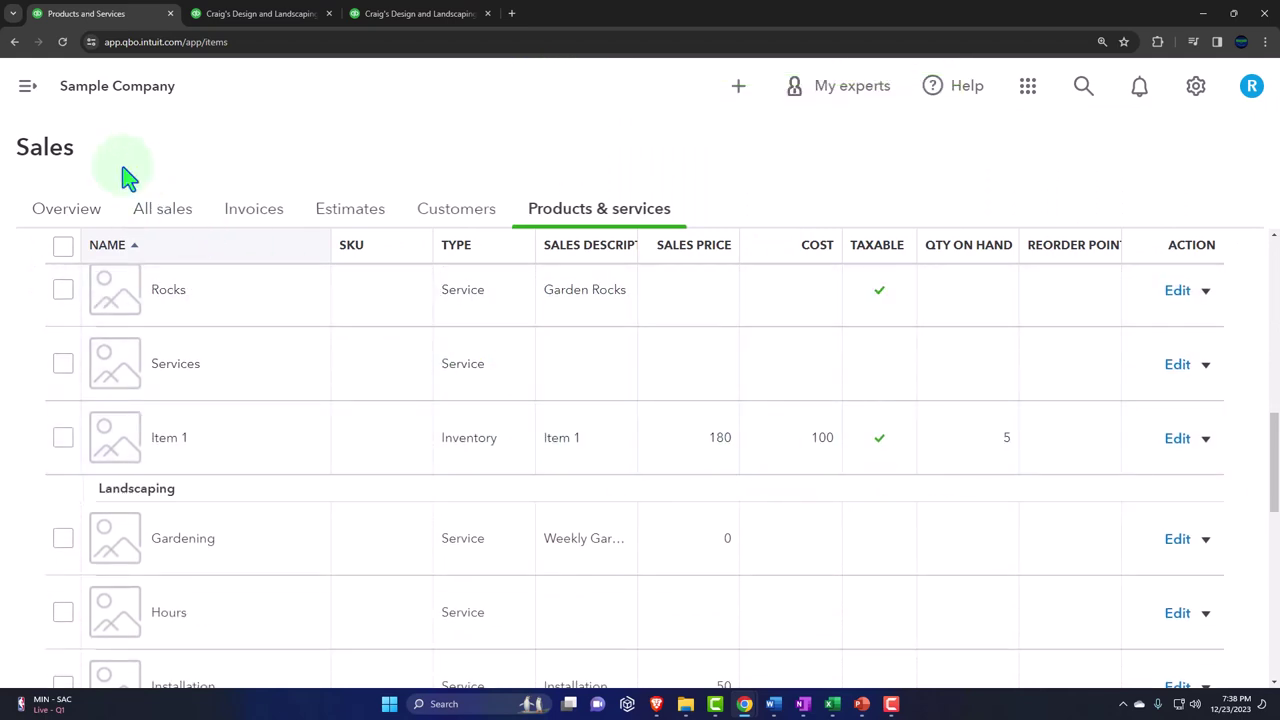
click(29, 96)
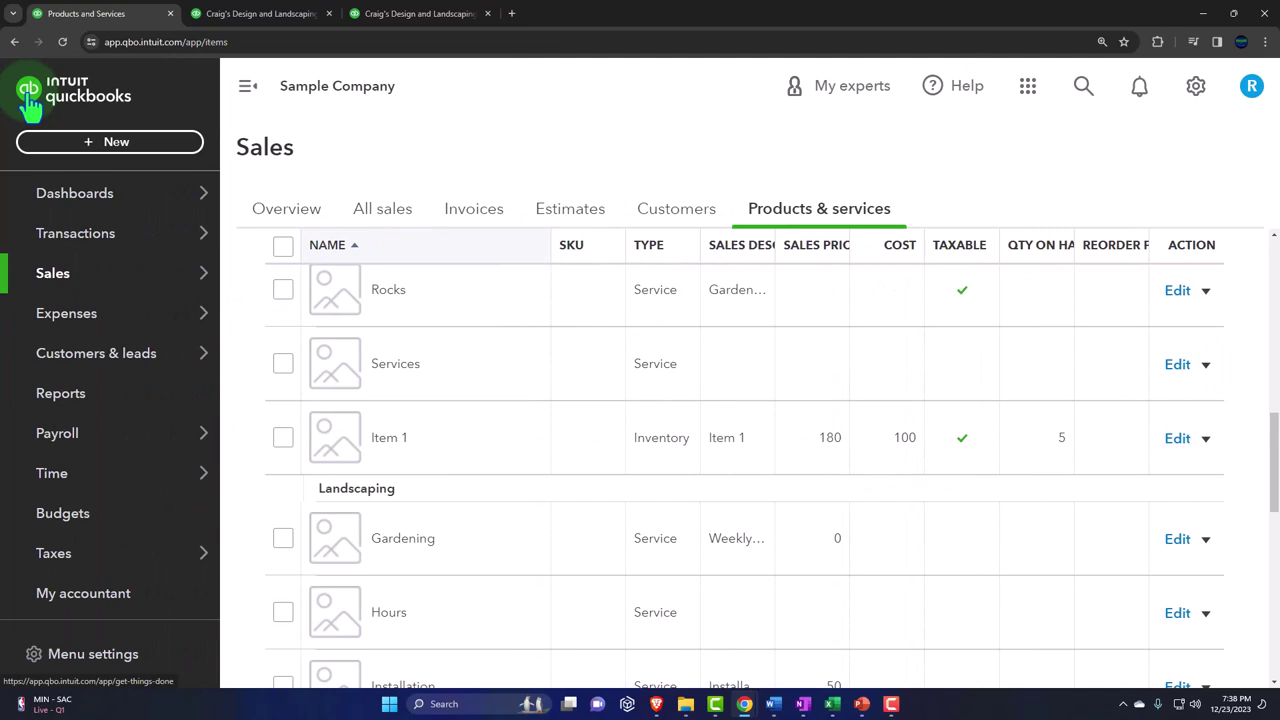
click(80, 150)
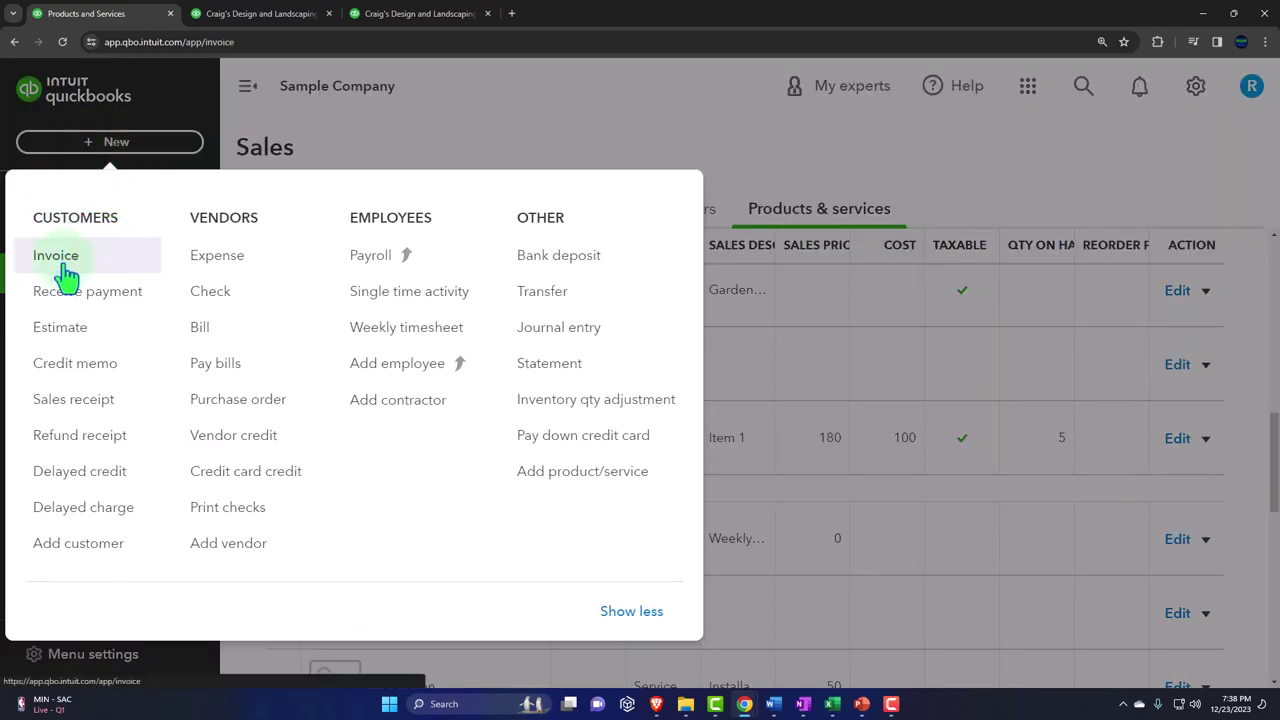
click(40, 262)
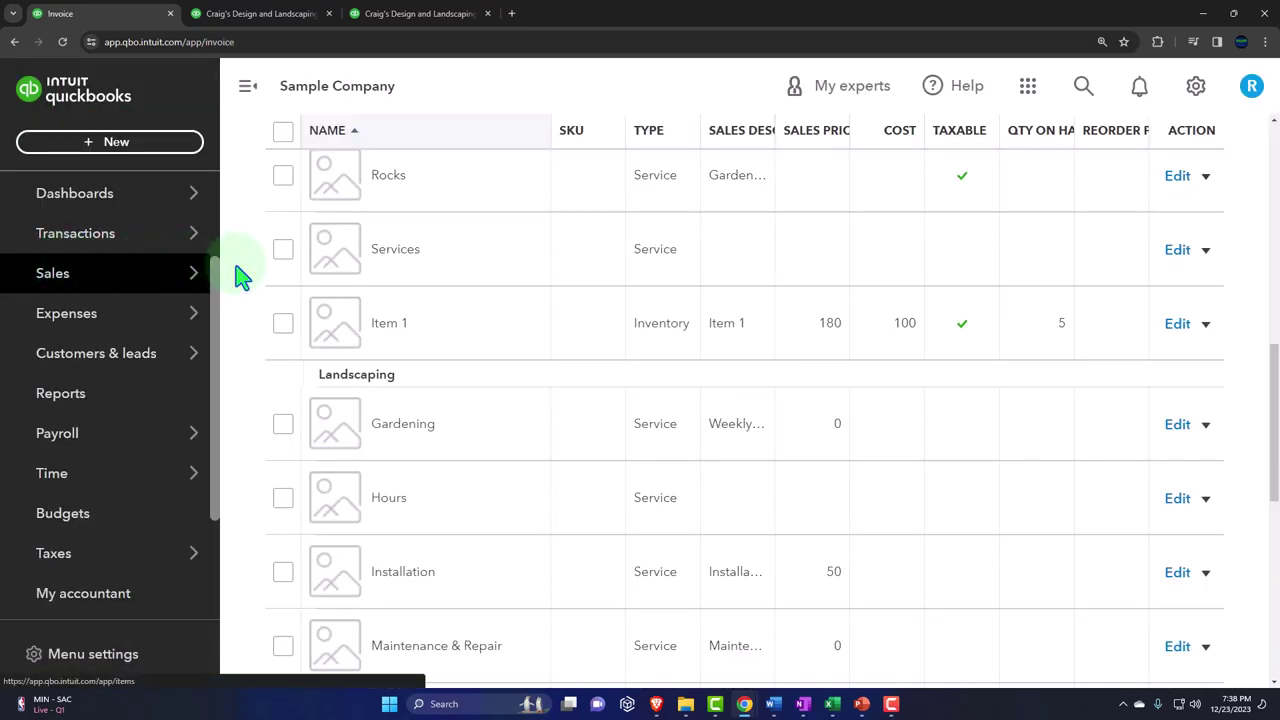
- Enter "Customer 1" as the invoice's customer and add it as a new customer
click(137, 189)
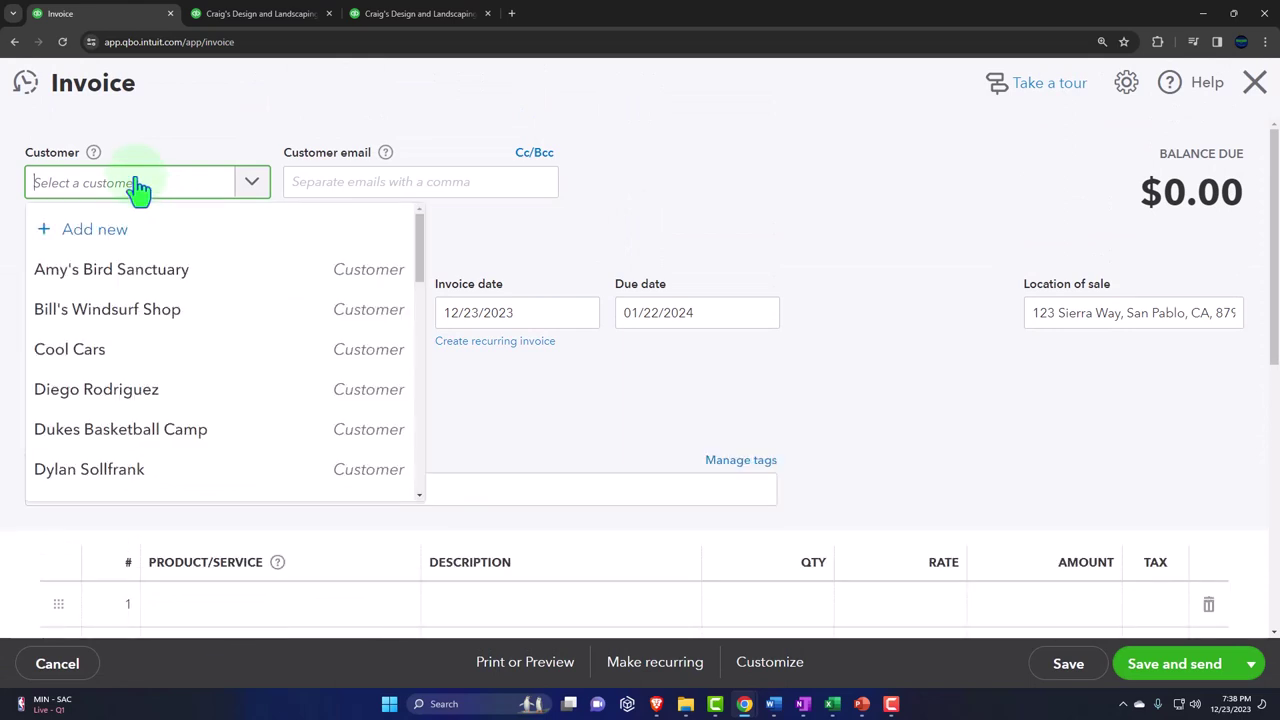
text(Custom)
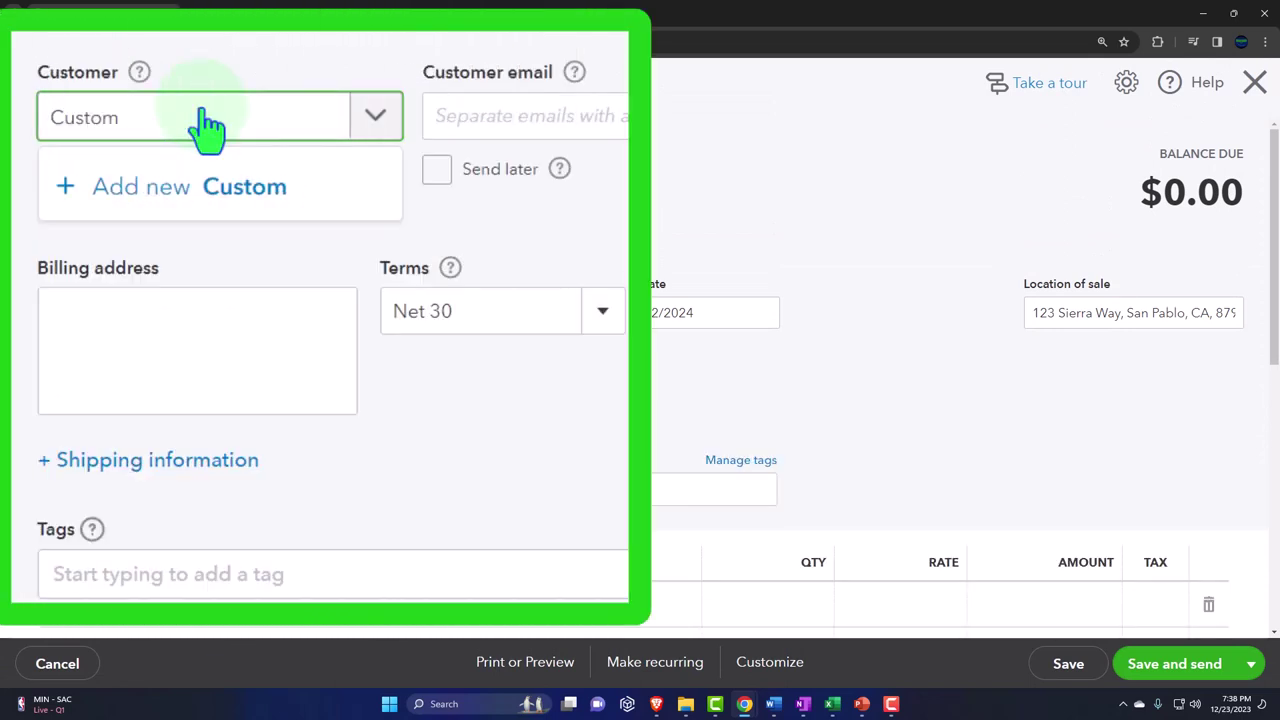
text(er 1)
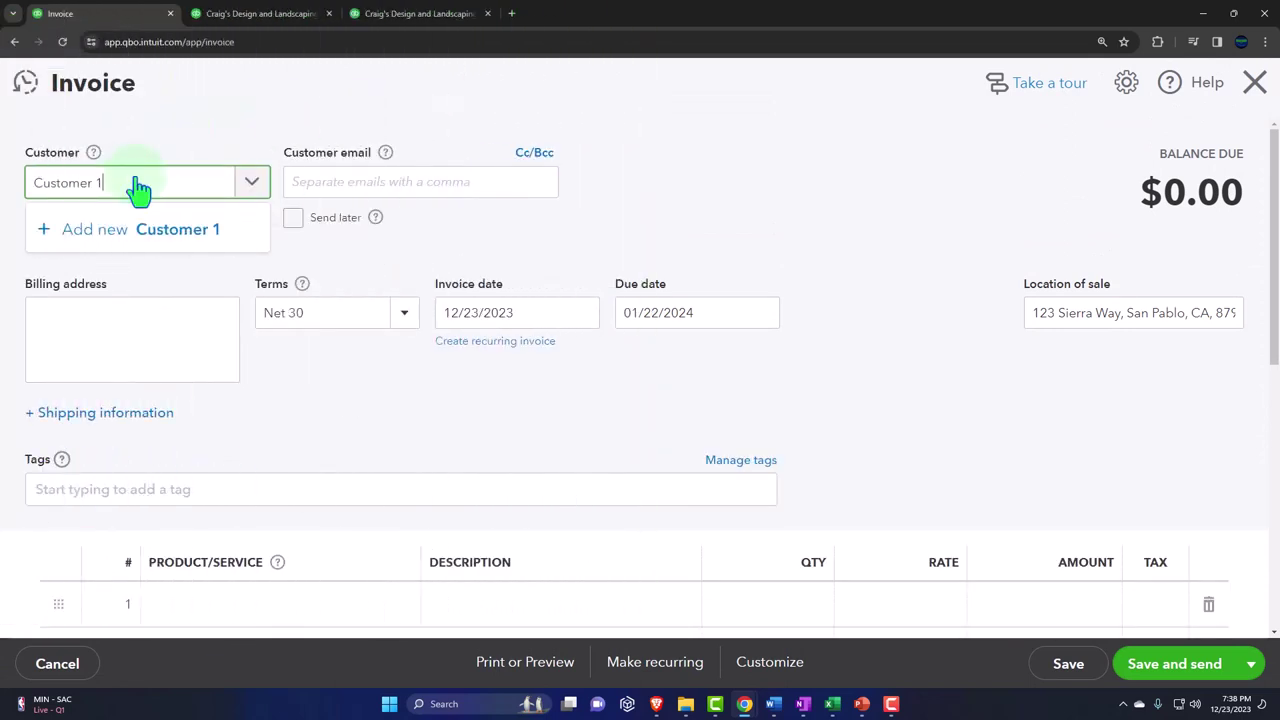
key(Return)
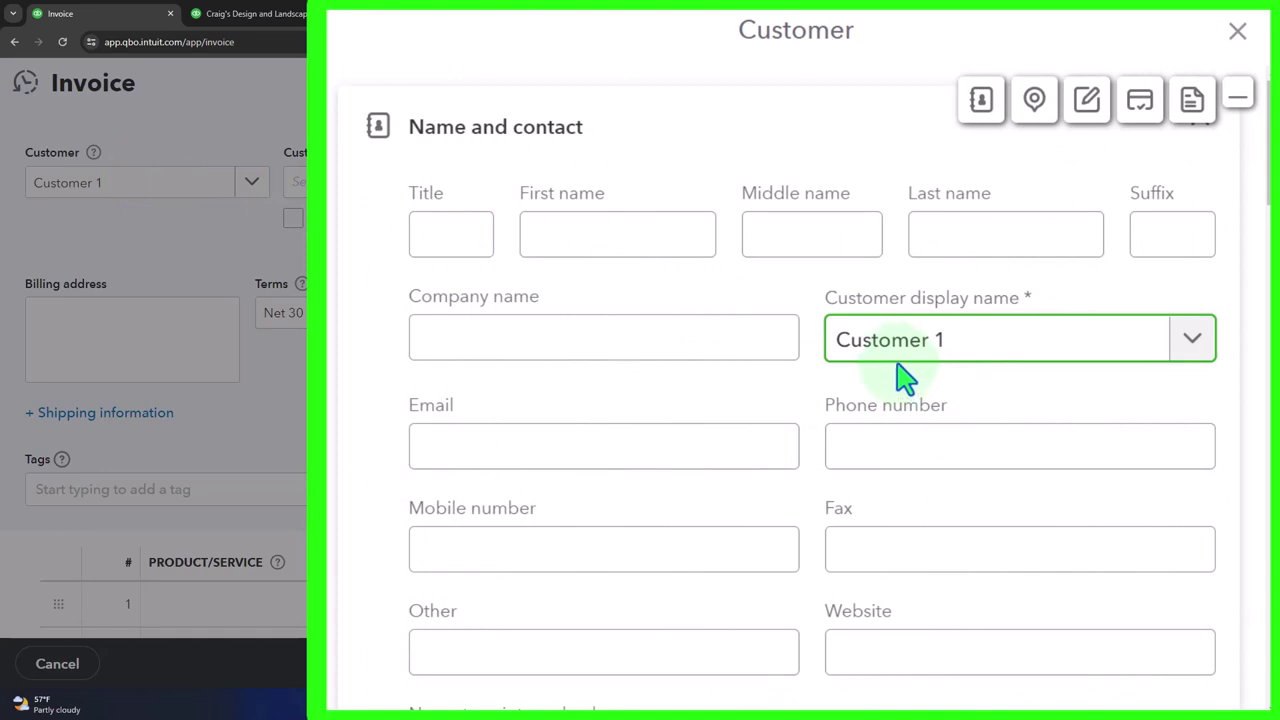
- Go through the new customer's contact, address, payment and tax settings, leave tax exemption off, and save the customer
scroll(896, 370, down, 2)
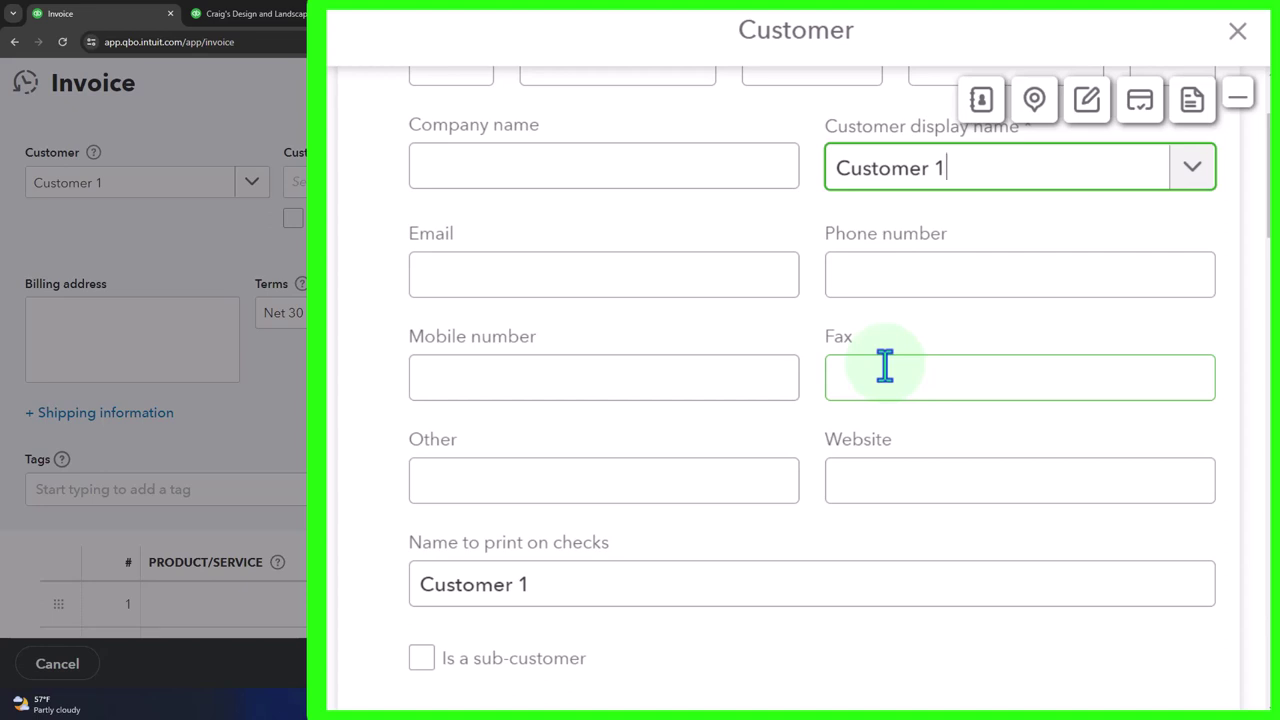
scroll(790, 398, down, 5)
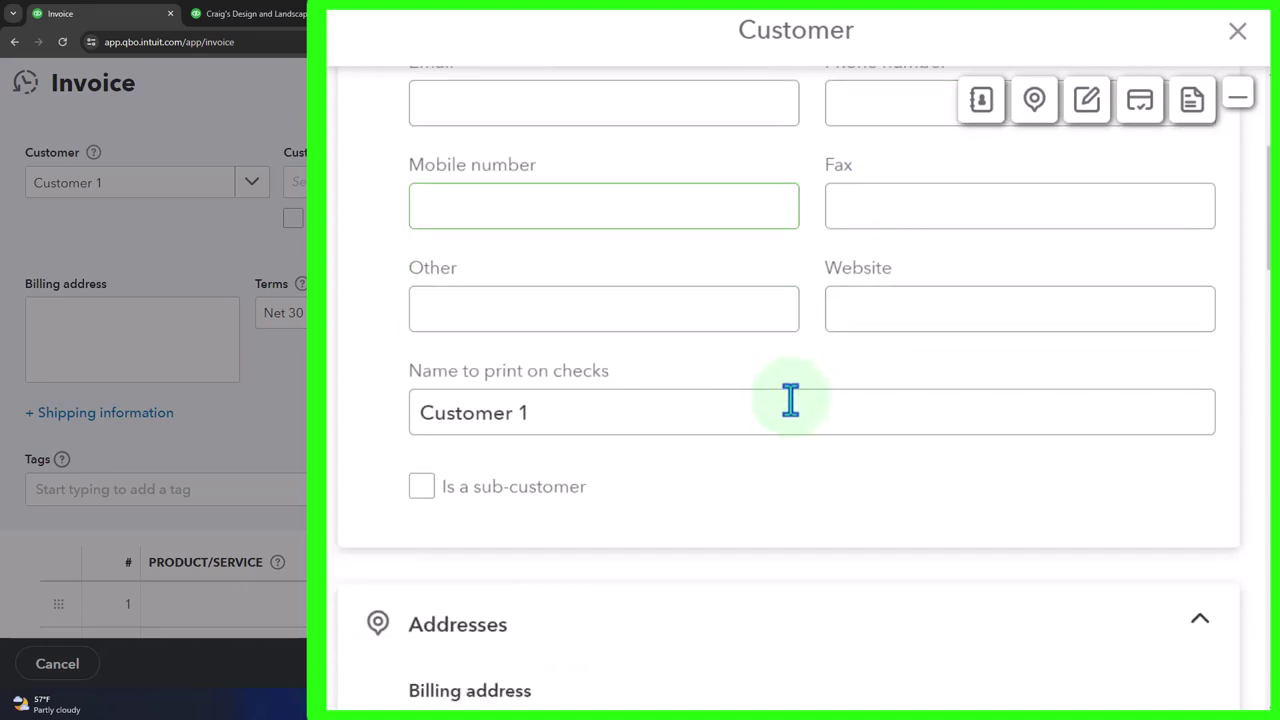
scroll(790, 398, down, 1)
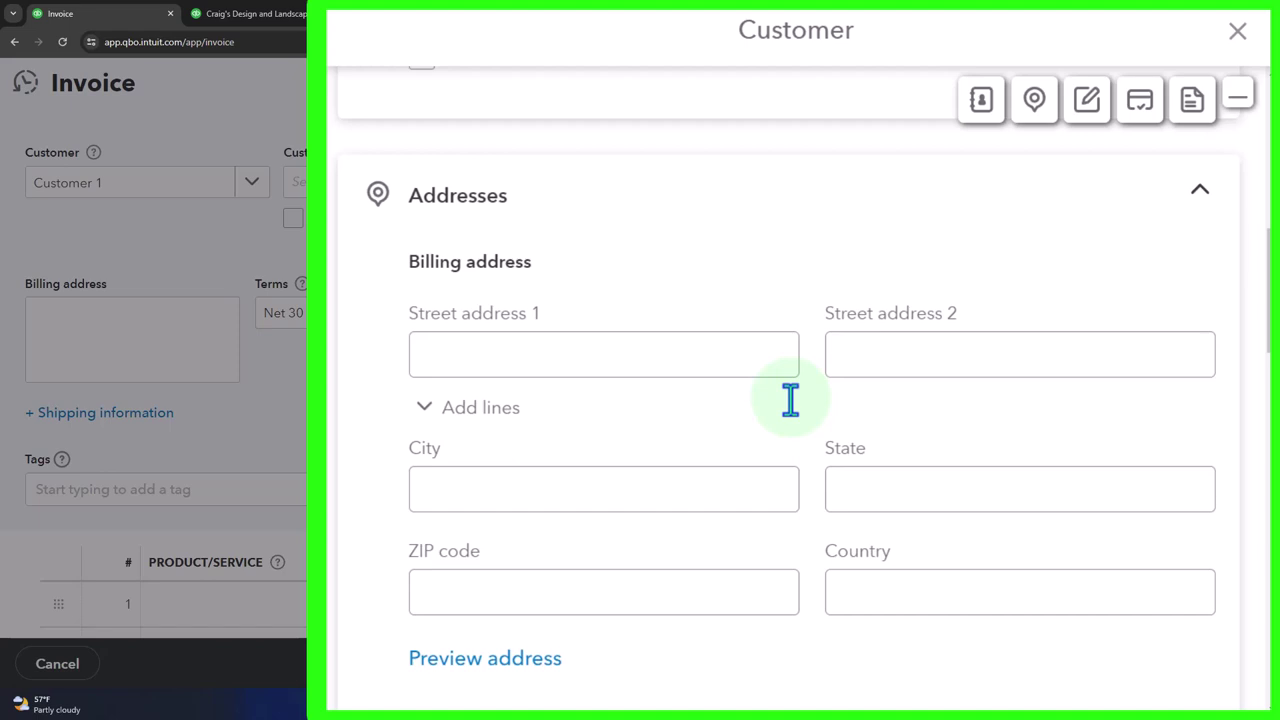
scroll(790, 398, down, 4)
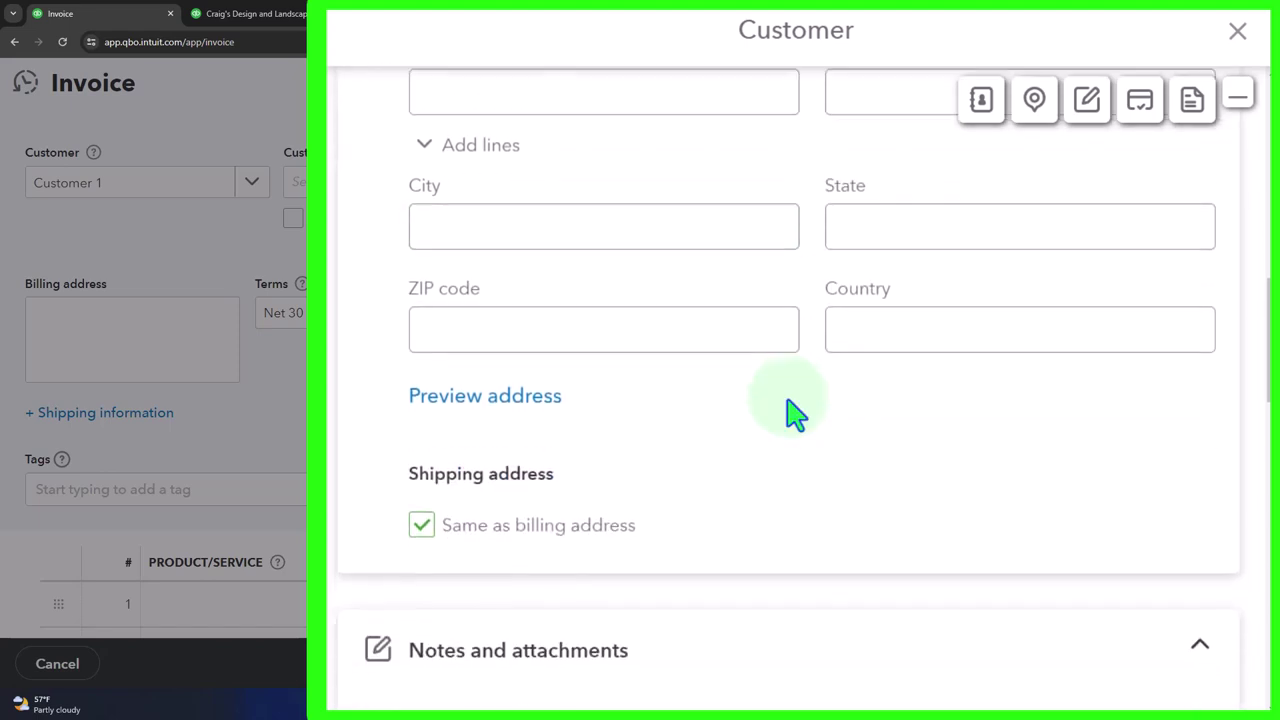
scroll(788, 404, down, 8)
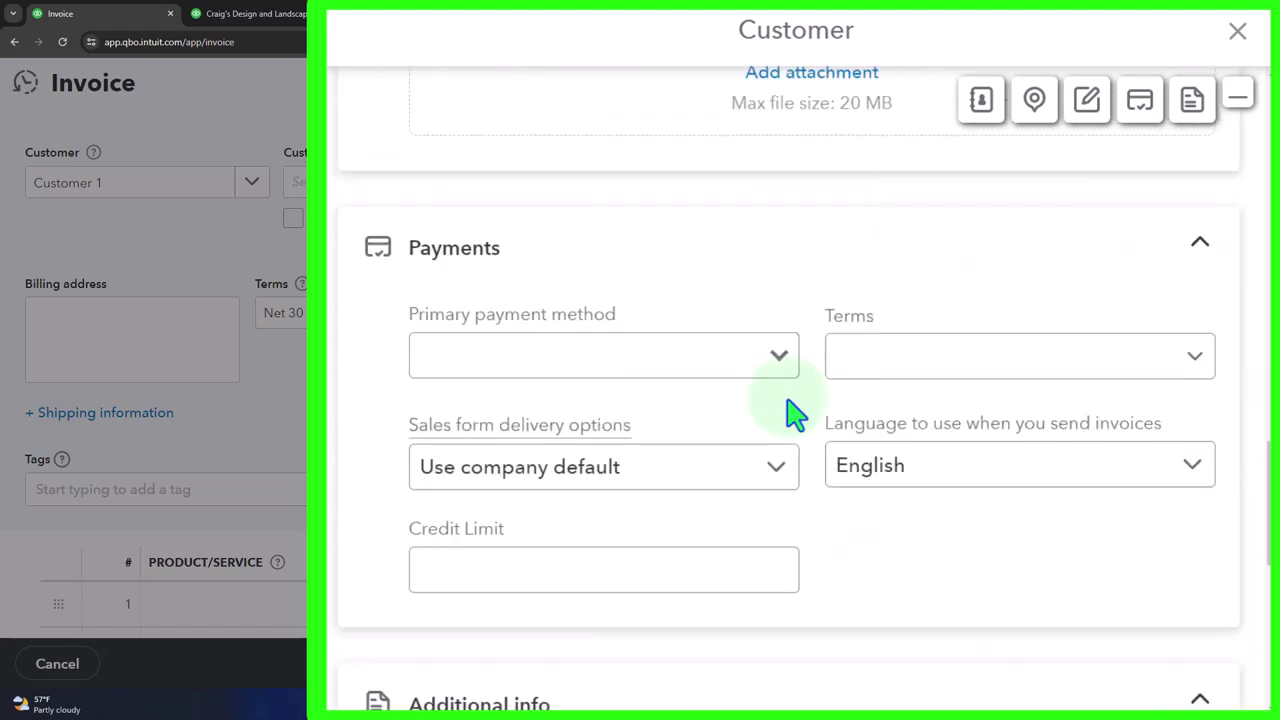
scroll(788, 405, down, 6)
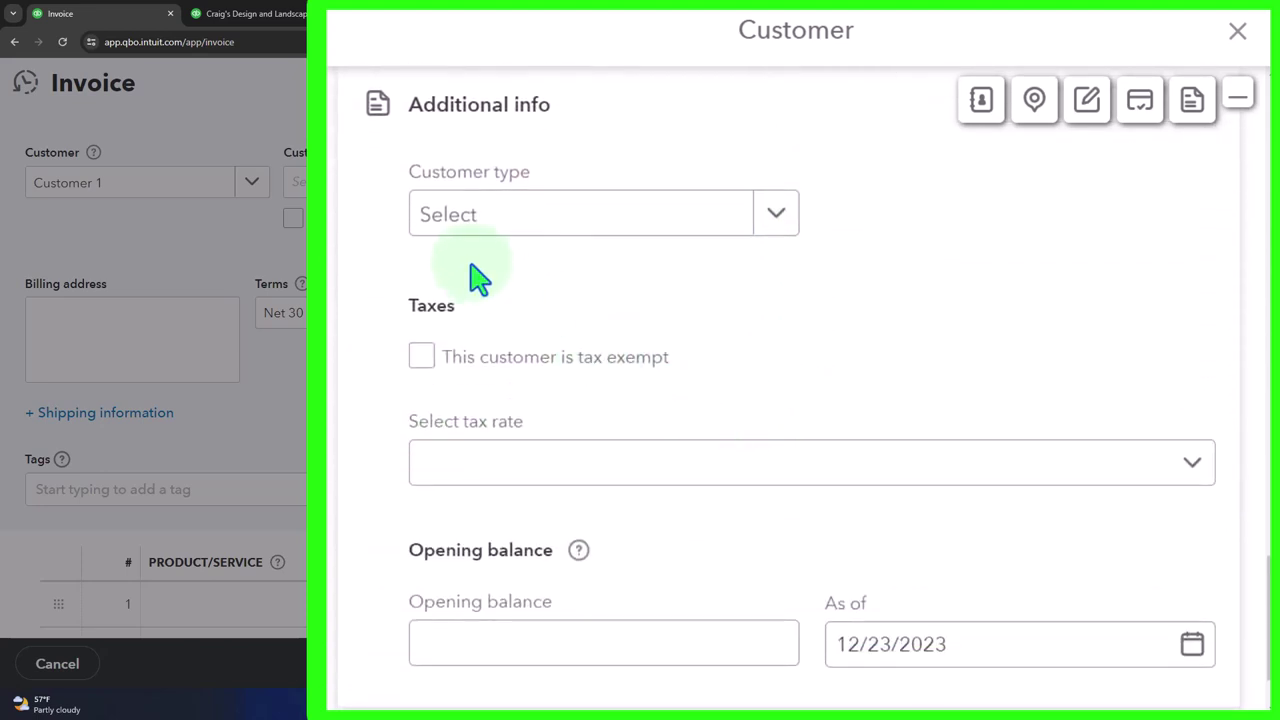
click(470, 218)
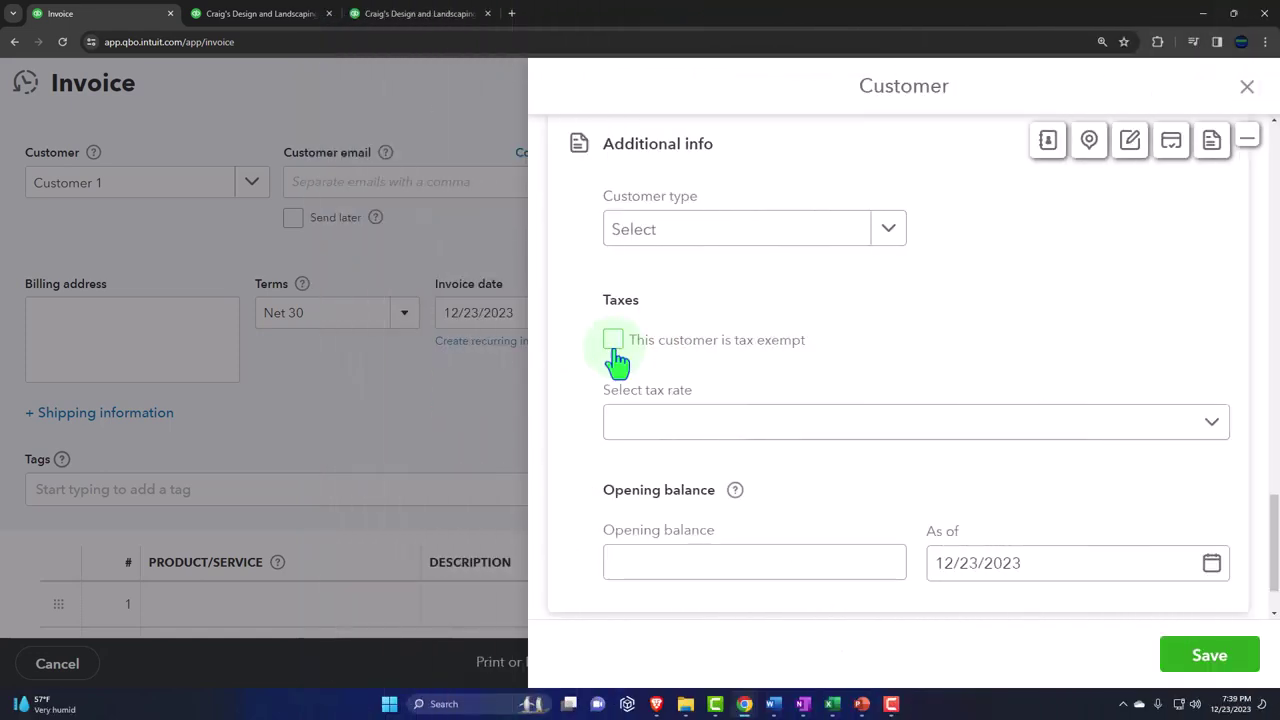
click(1209, 660)
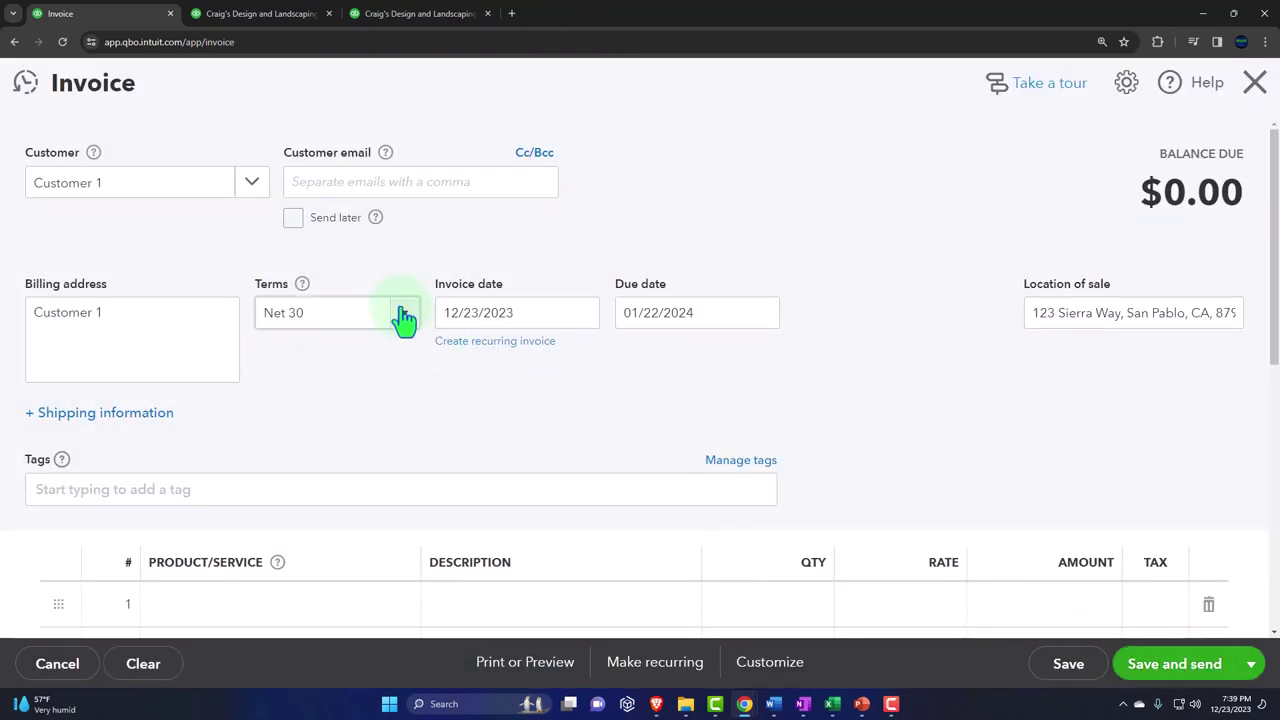
- Keep the Net 30 terms and set the invoice date to 01/07/2024
click(327, 317)
key(Tab)
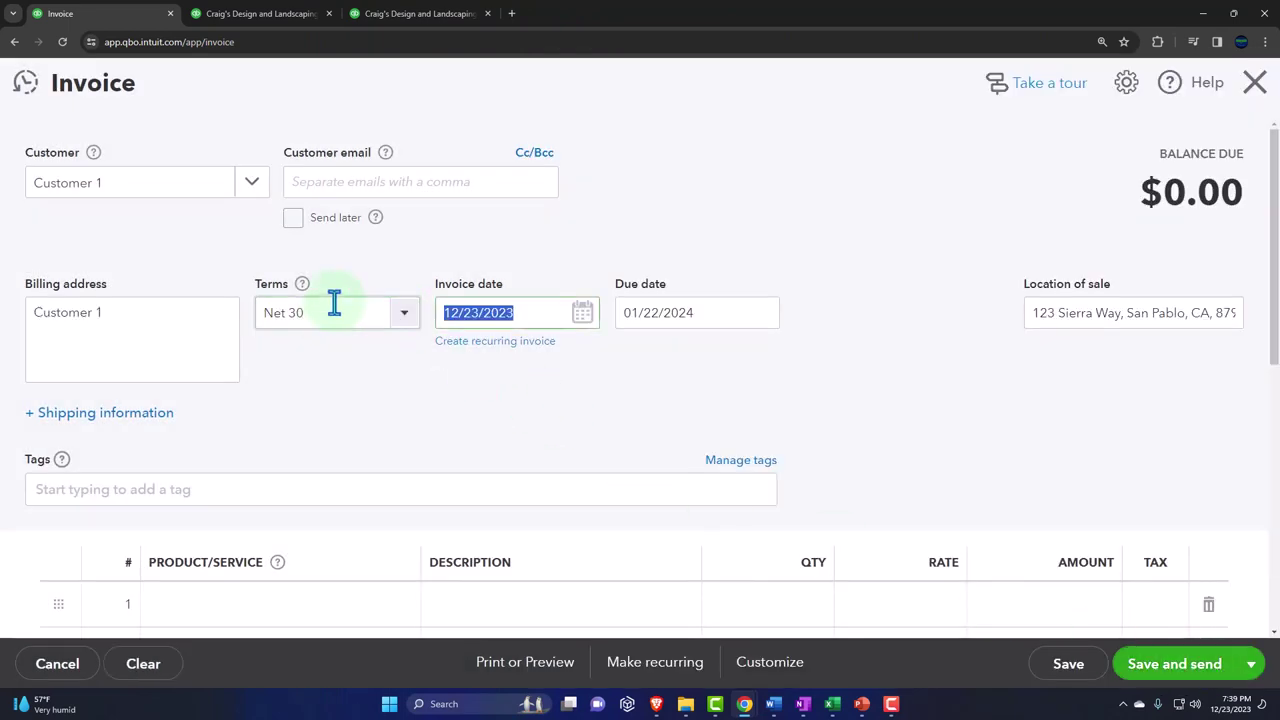
text(0)
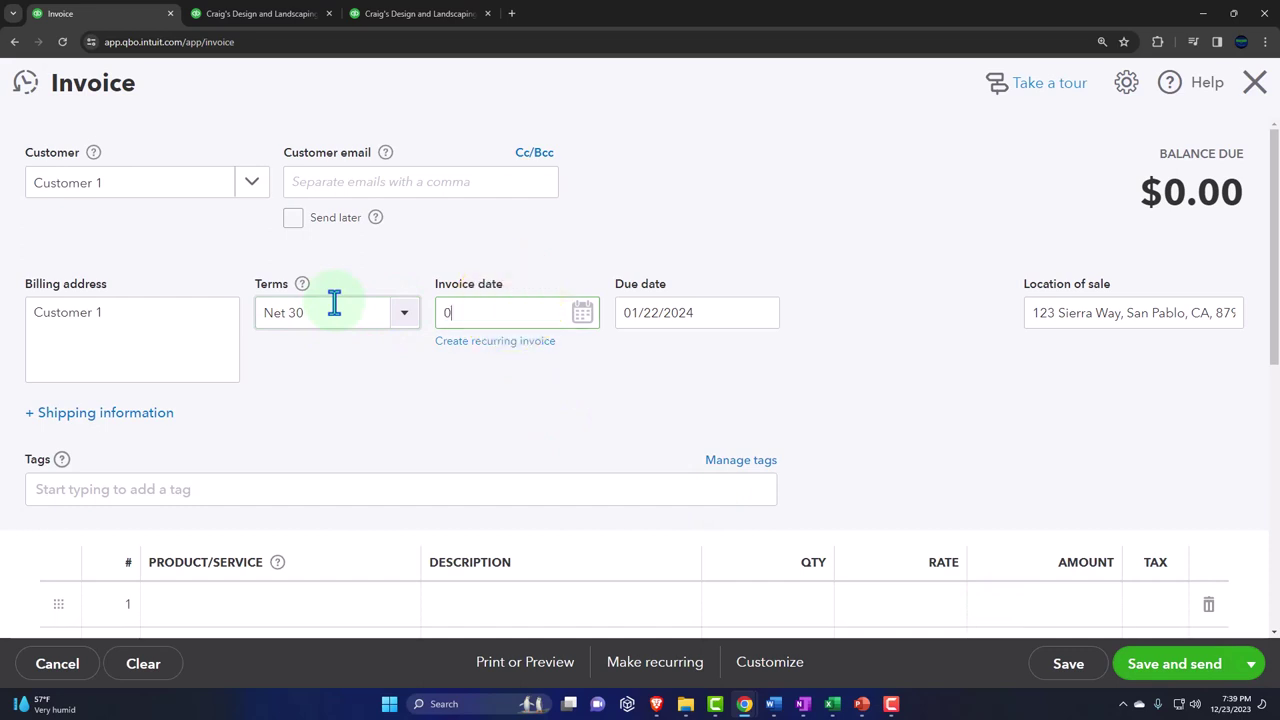
text(1/07)
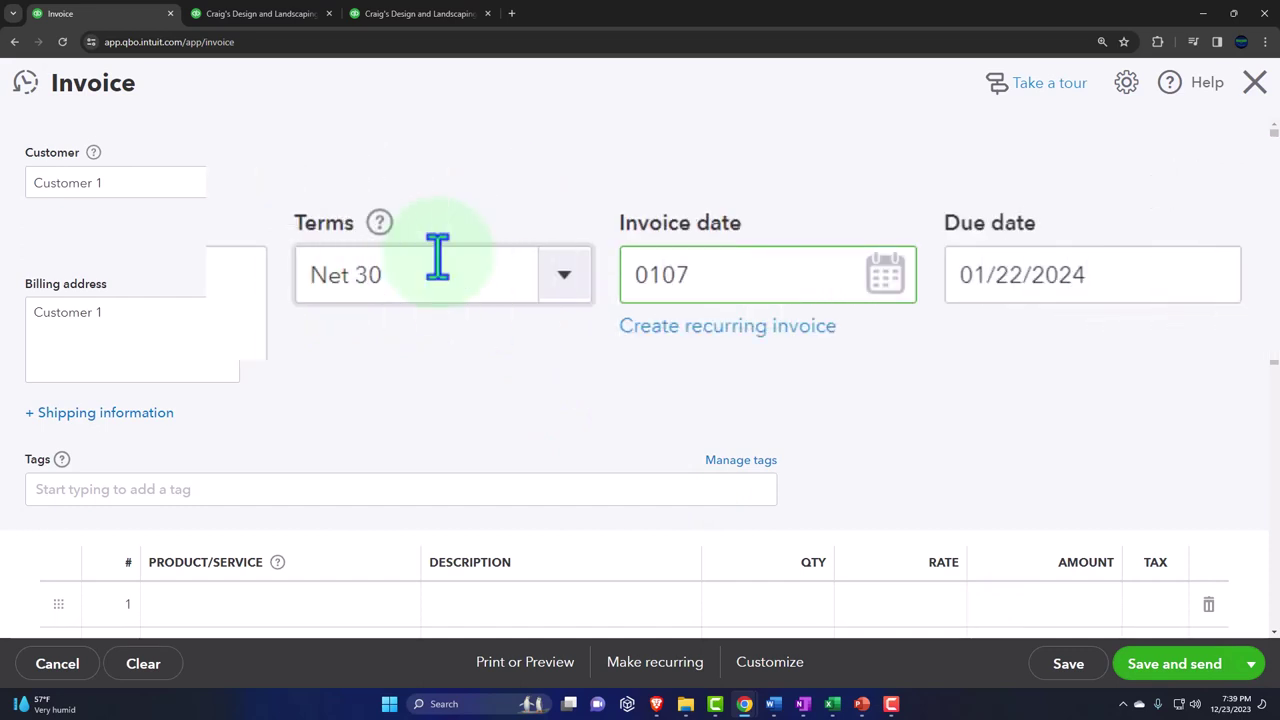
text(/2024)
key(Tab)
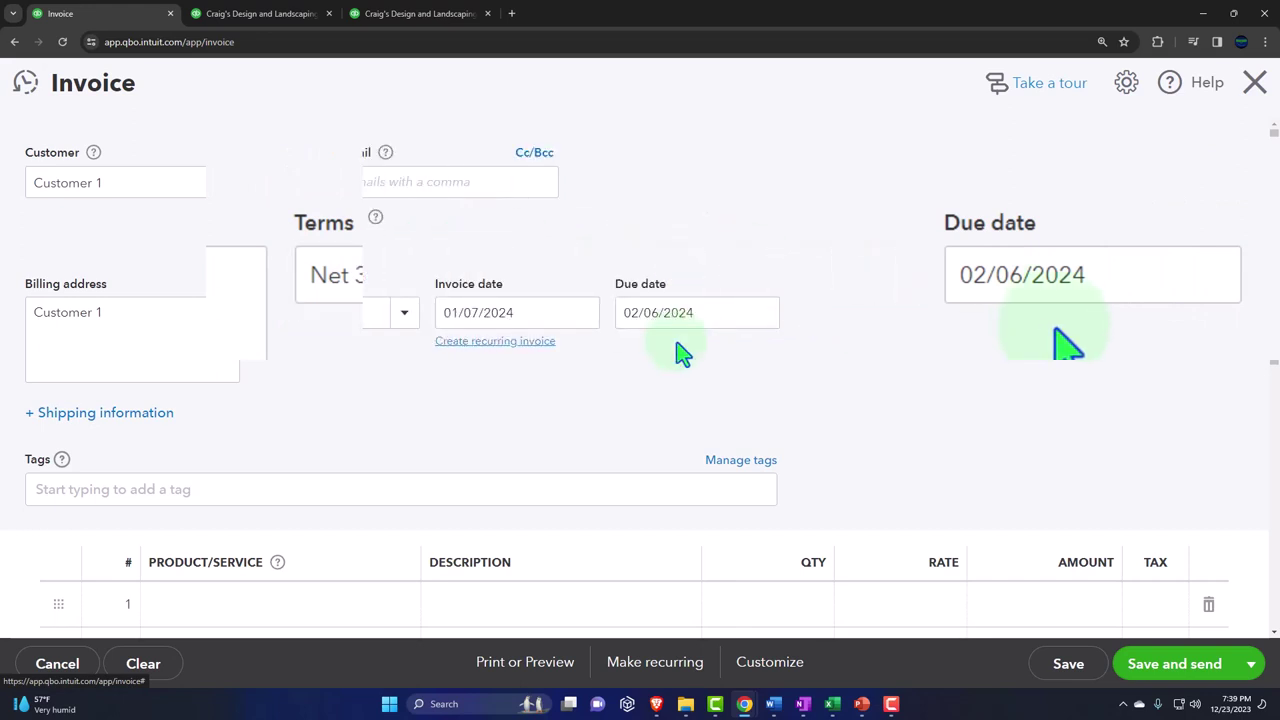
- Add Item 1 to the first invoice line with its default description, quantity 1 and rate 180
scroll(560, 400, down, 2)
scroll(297, 457, down, 1)
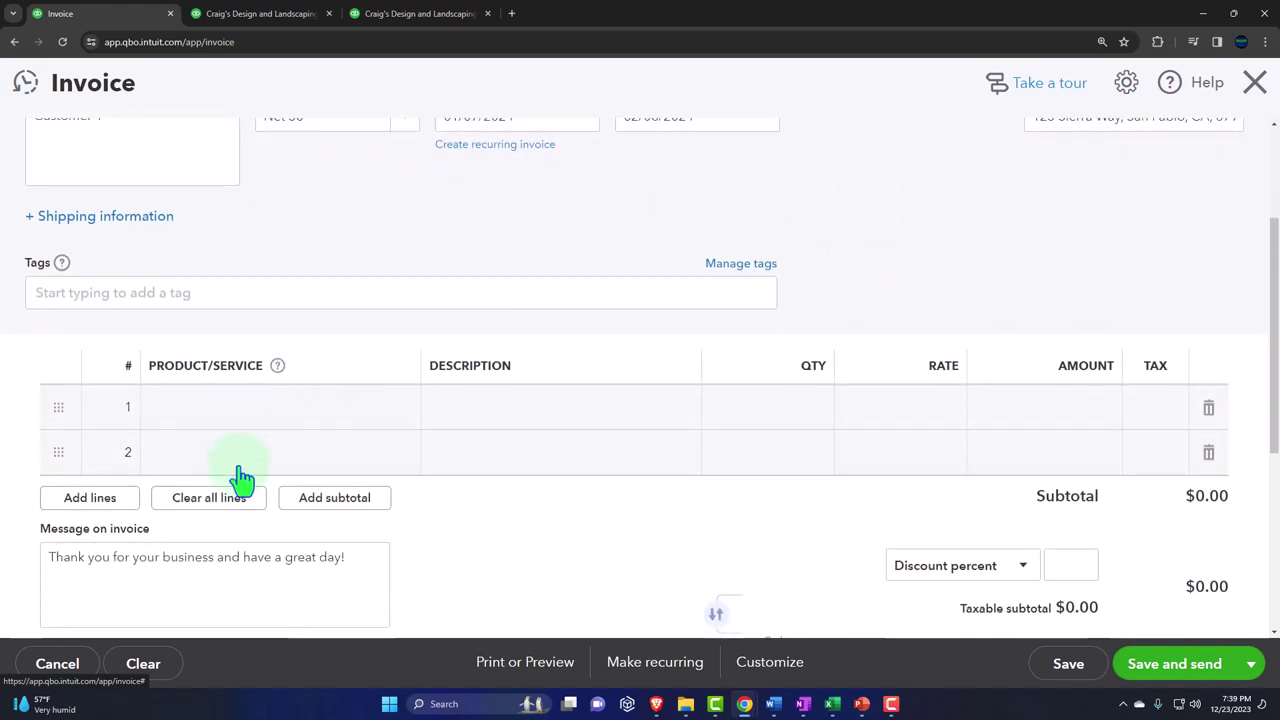
click(222, 400)
click(222, 400)
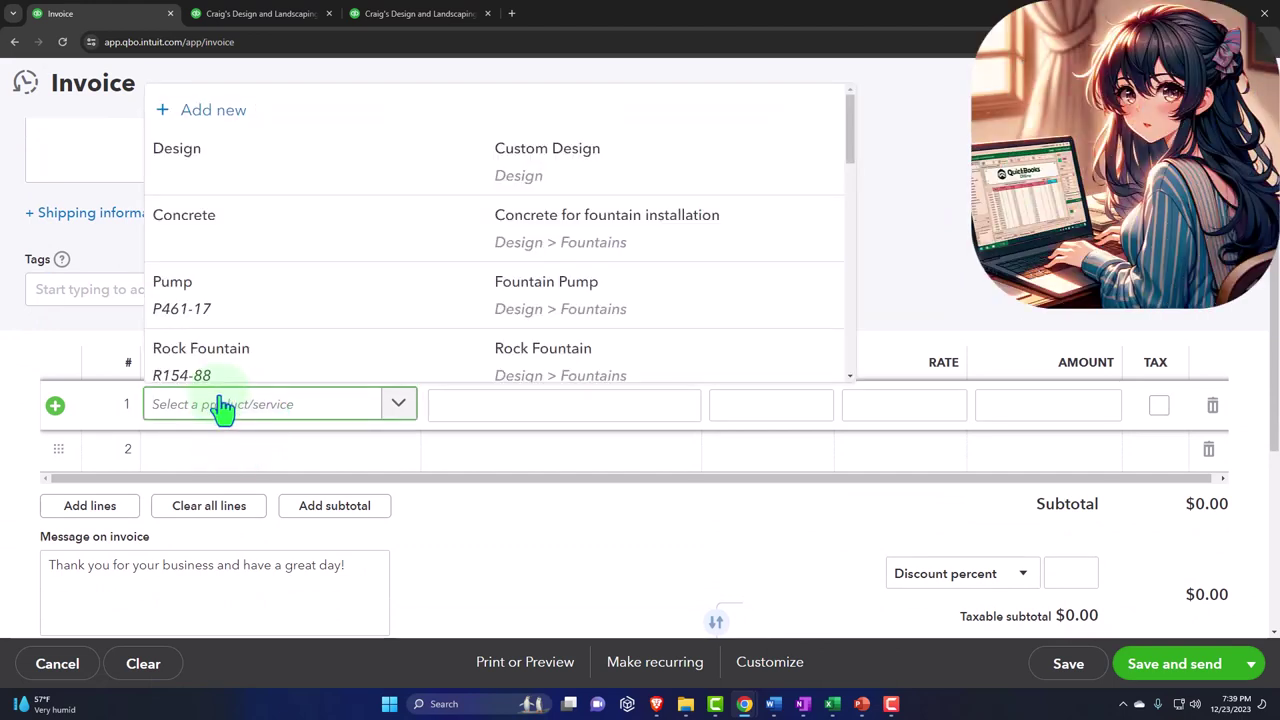
text(ite)
click(222, 405)
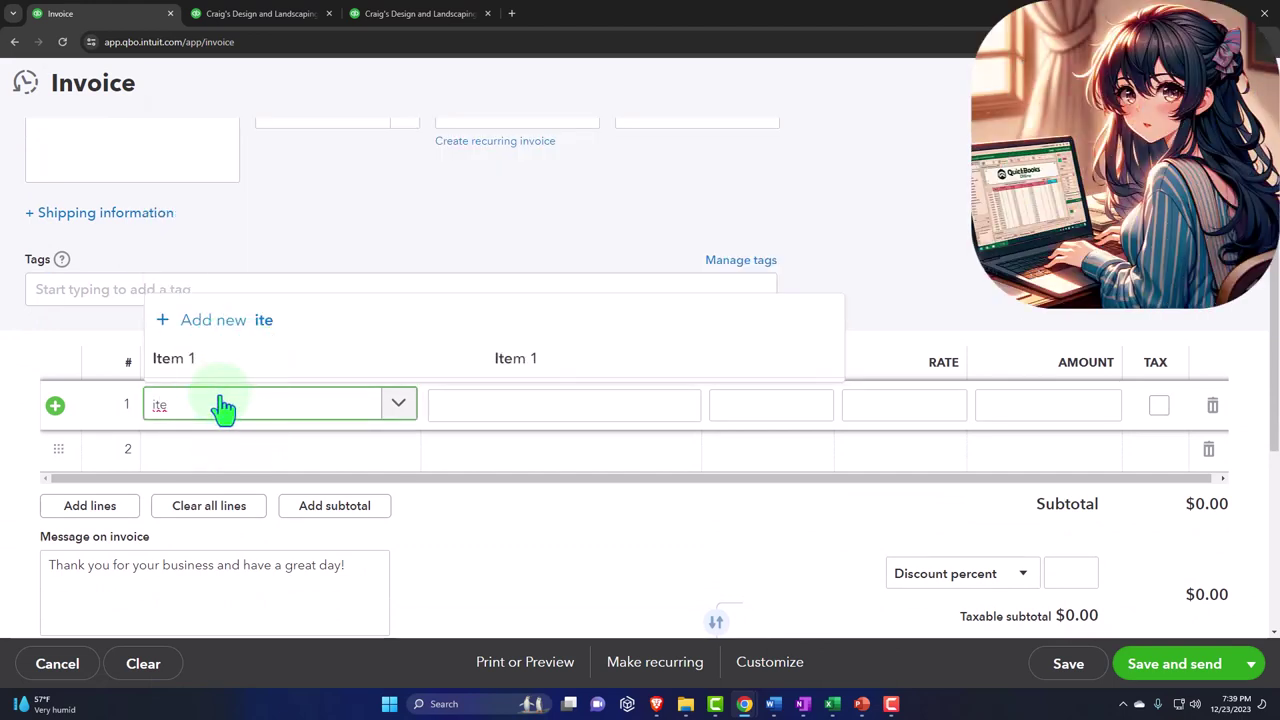
click(193, 368)
key(Tab)
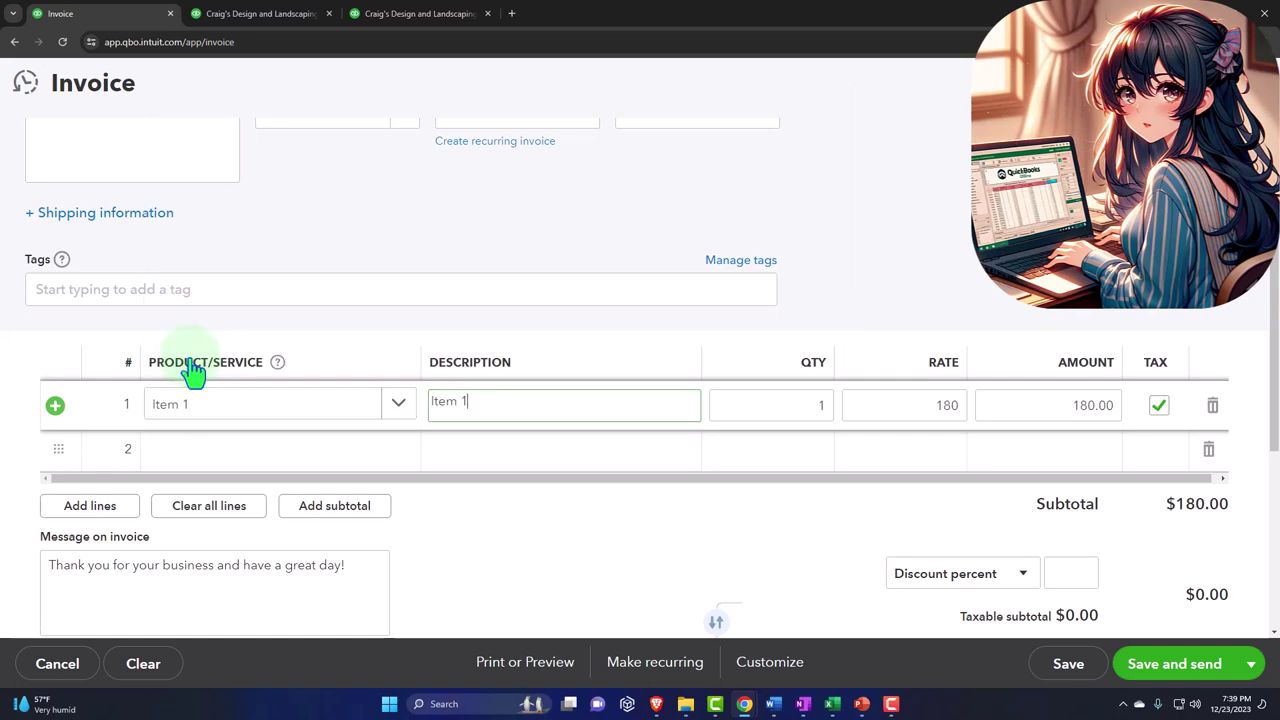
key(Tab)
key(Tab)
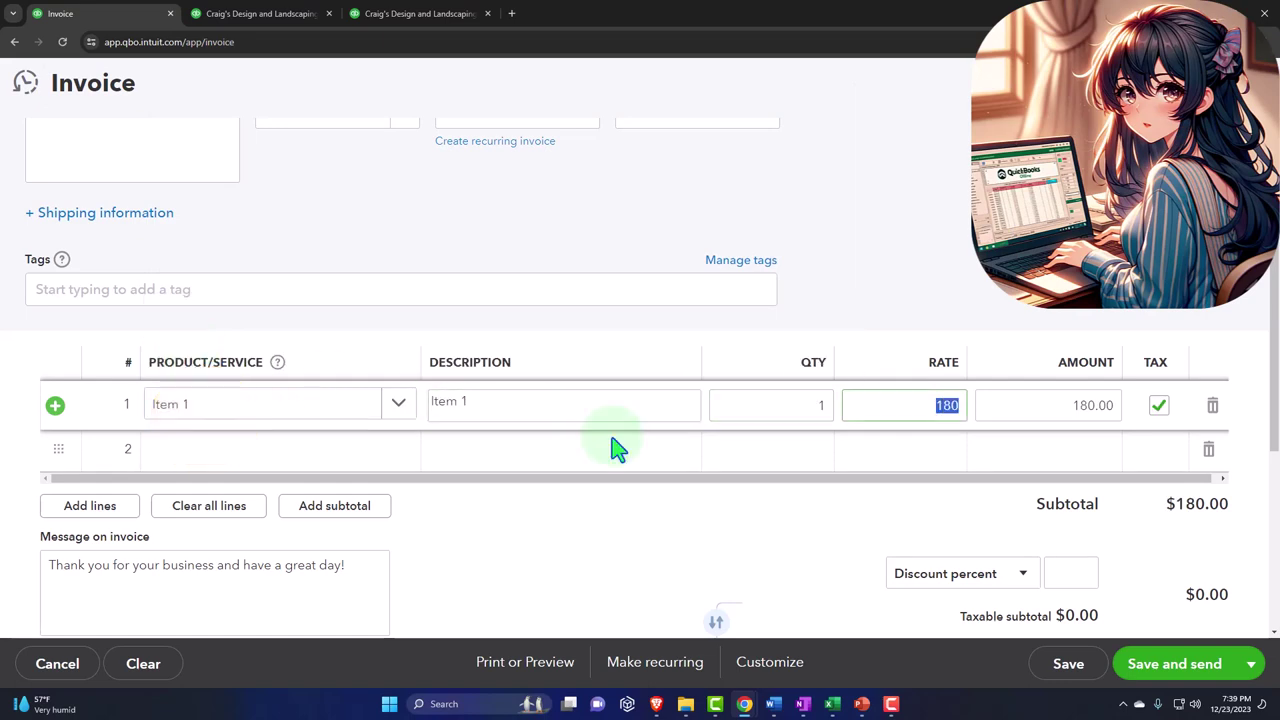
- Change the invoice's sales tax rate from location-based to the custom rate Generac Tax State (5%)
scroll(927, 485, down, 3)
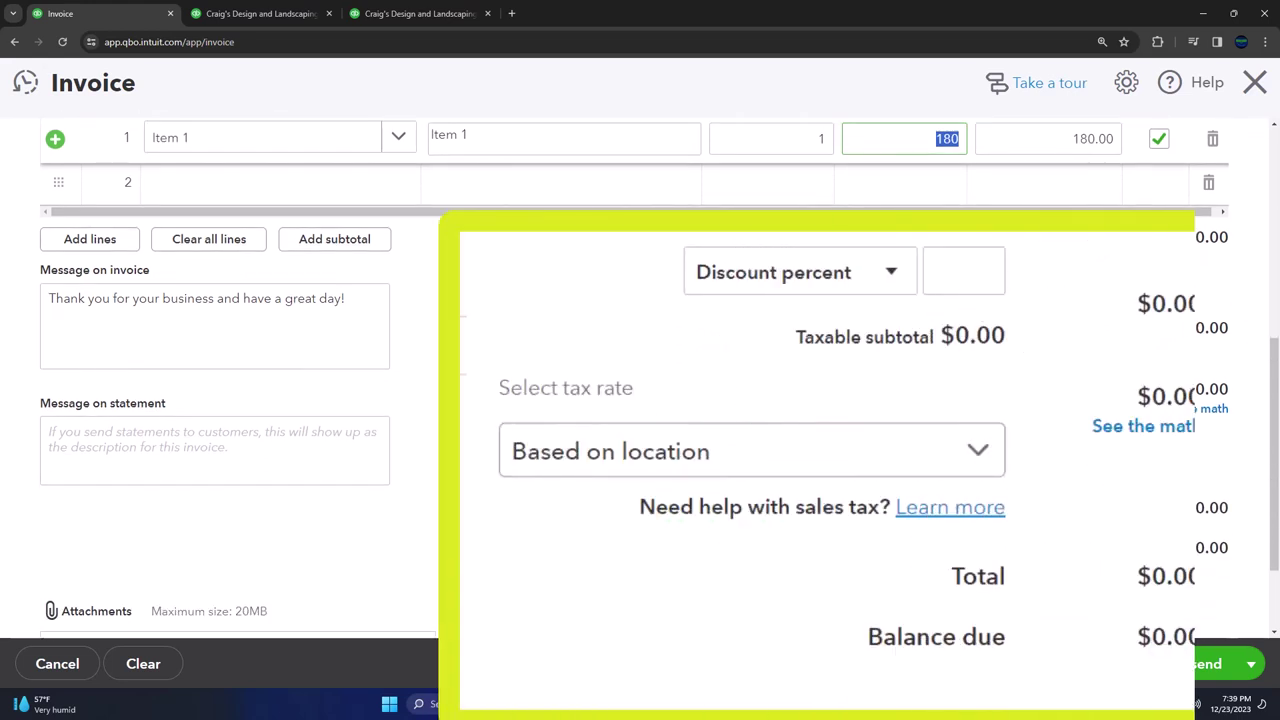
click(680, 505)
scroll(620, 573, up, 1)
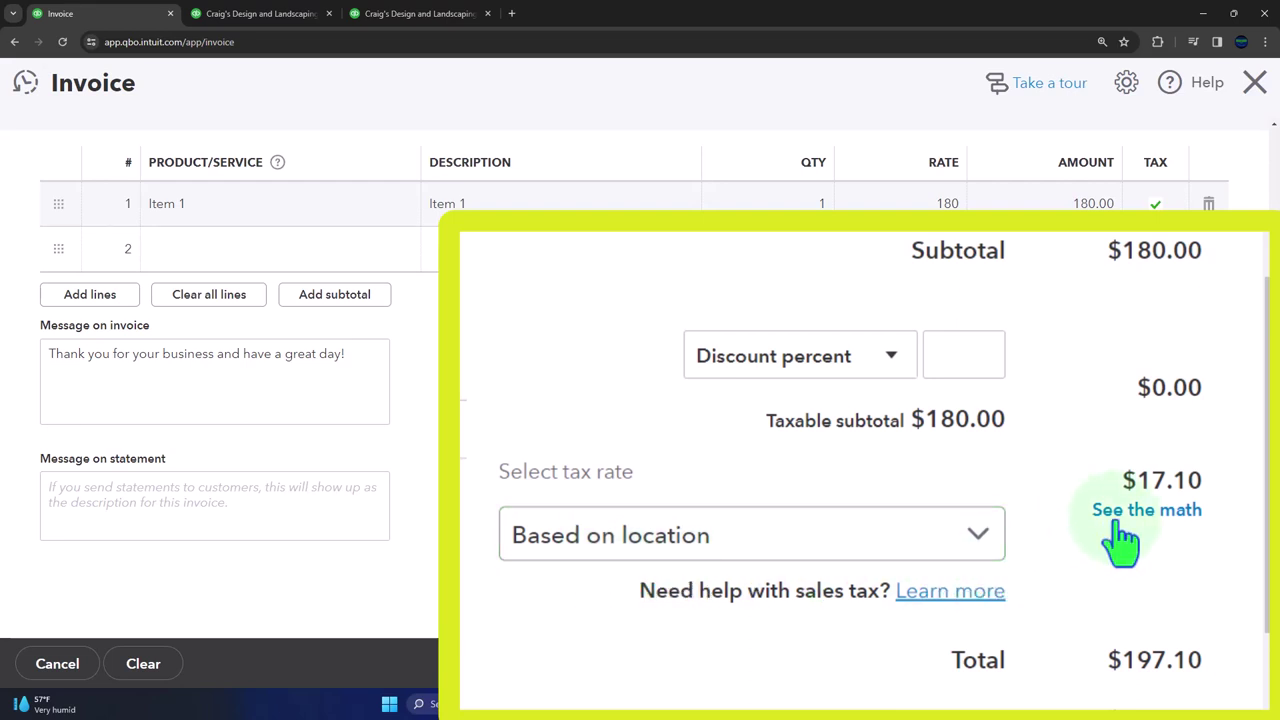
click(975, 545)
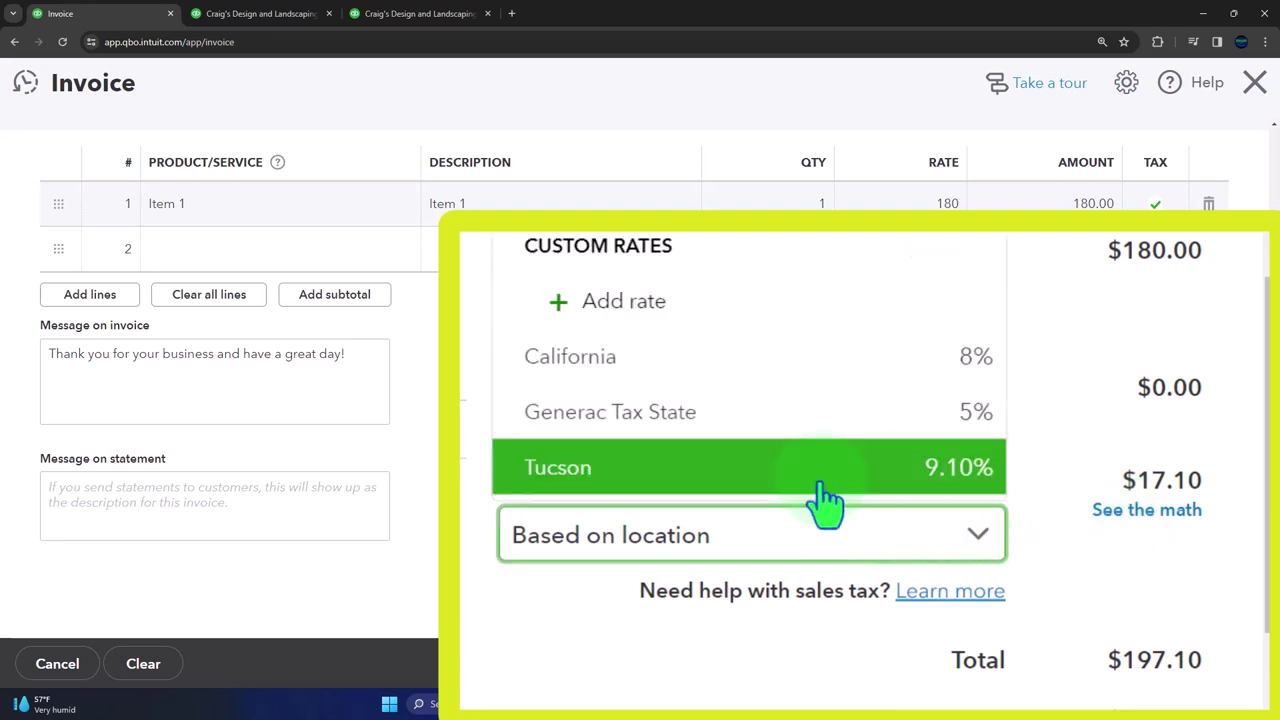
click(665, 437)
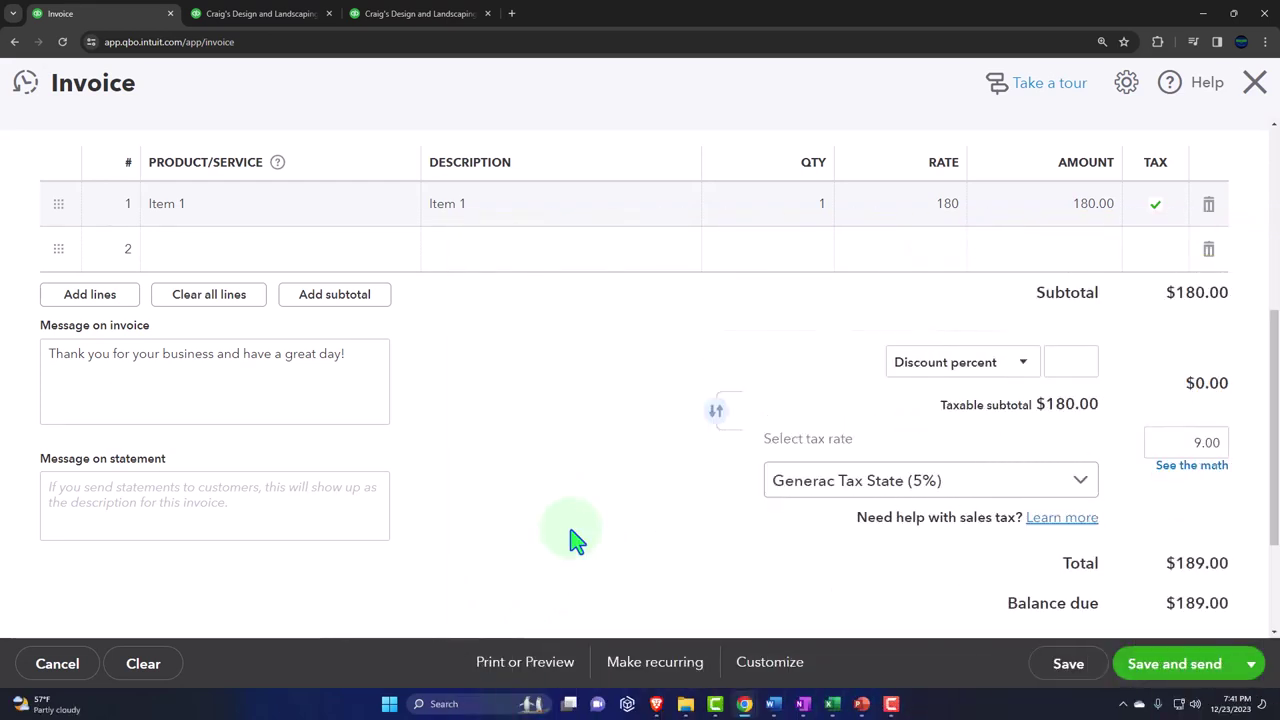
- Review the invoice's customer details, Item 1 line, sales tax amount and totals
scroll(575, 540, up, 4)
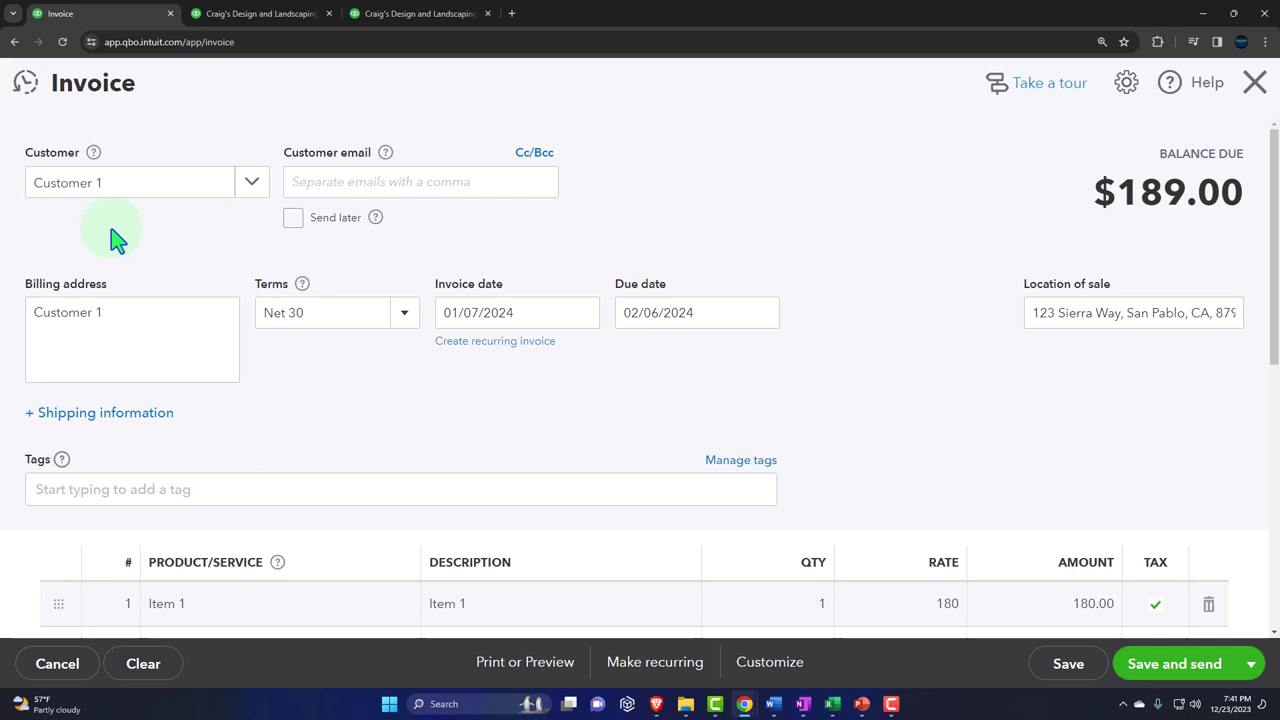
scroll(113, 236, down, 3)
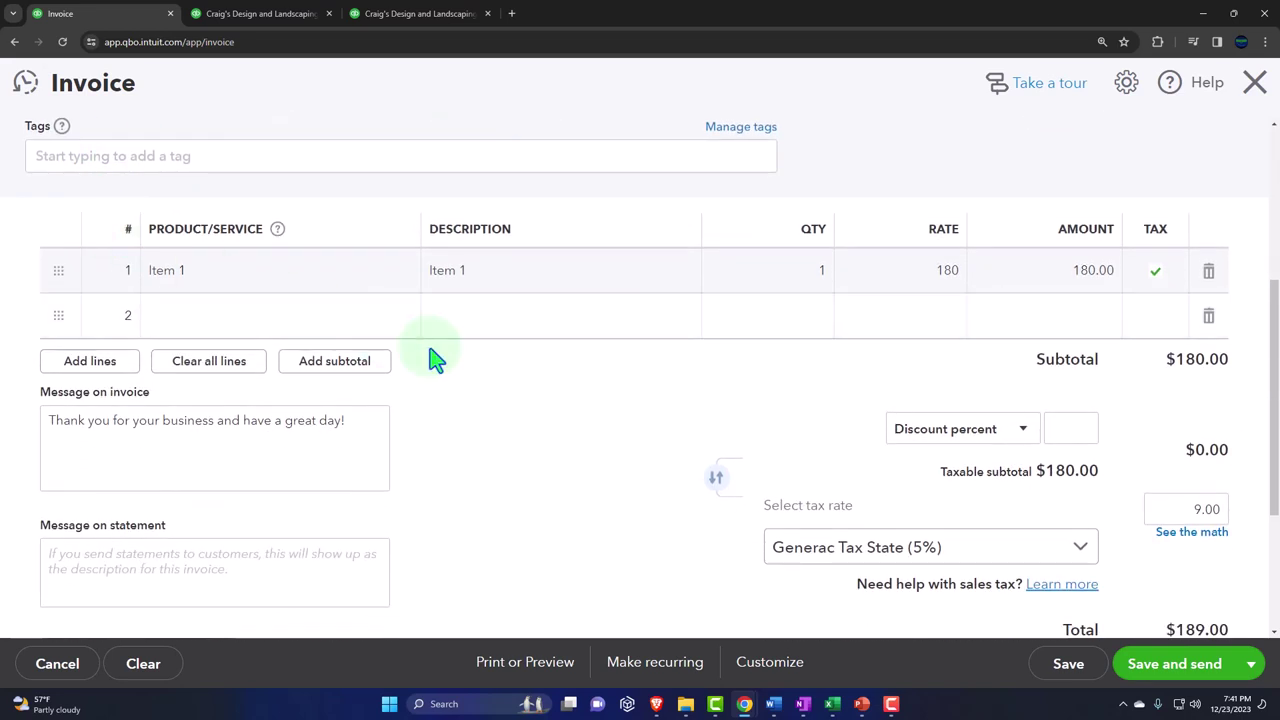
scroll(700, 450, down, 1)
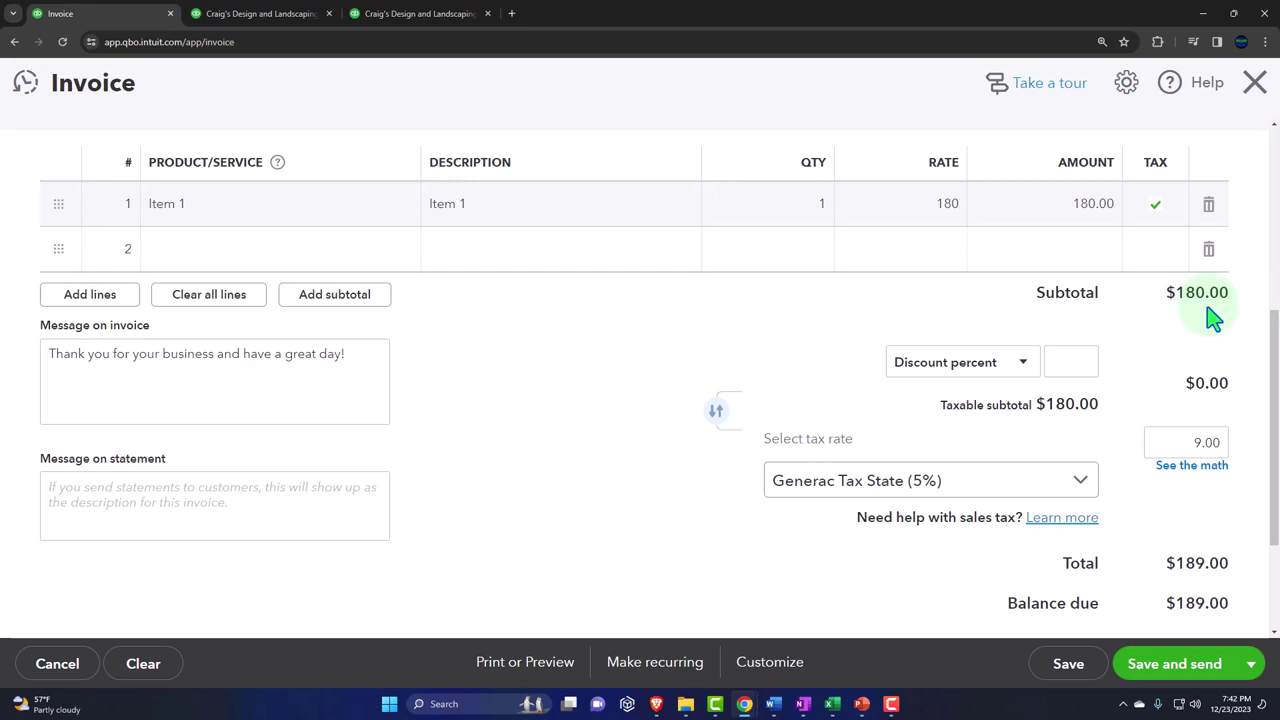
click(1204, 472)
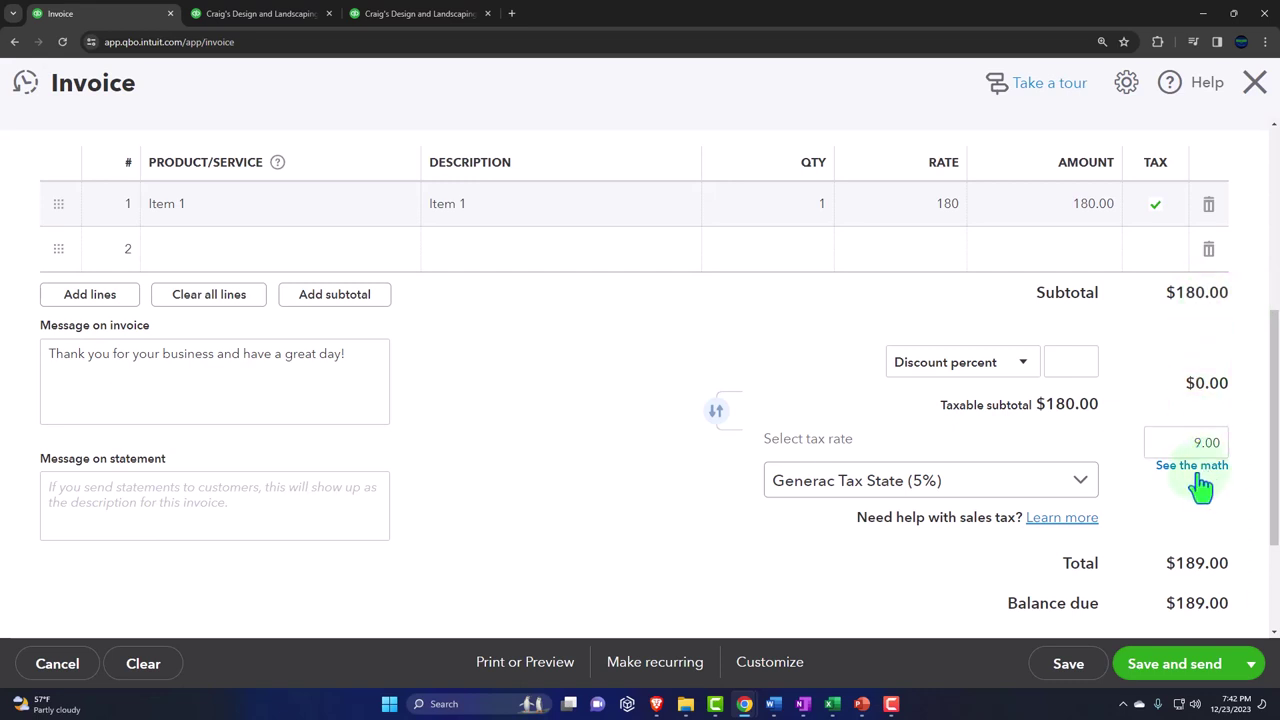
click(1150, 452)
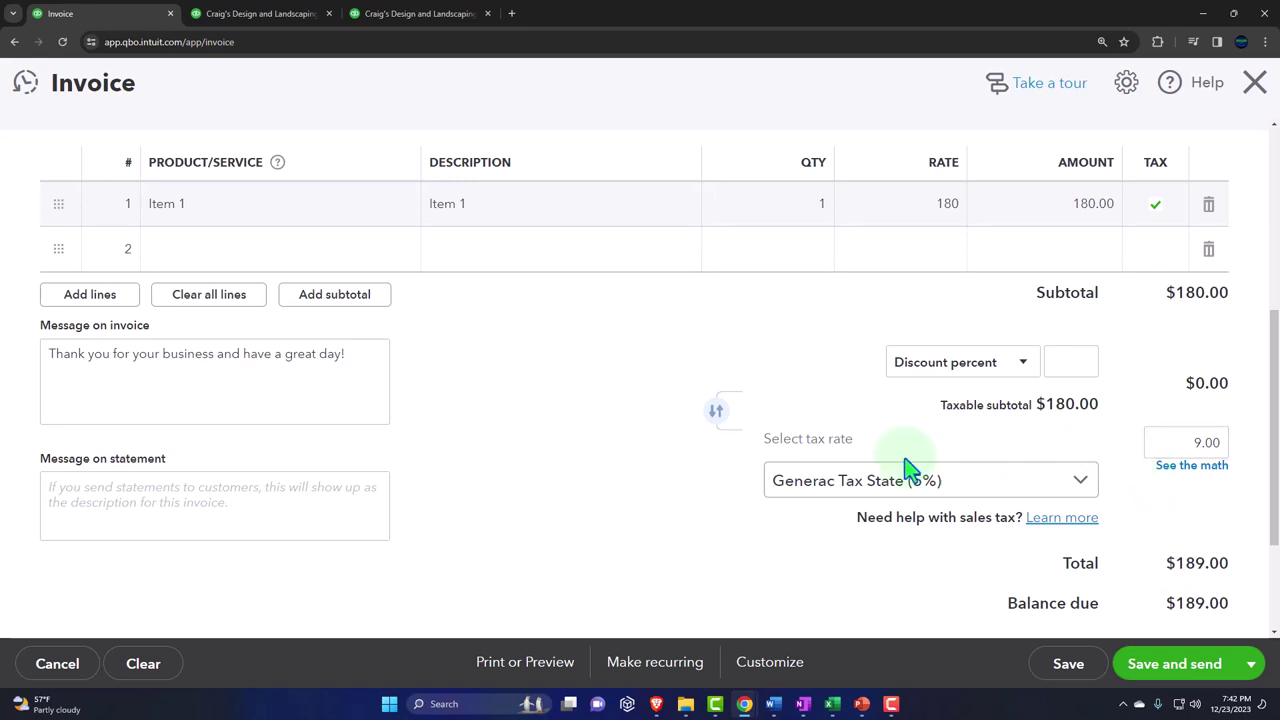
scroll(530, 422, up, 1)
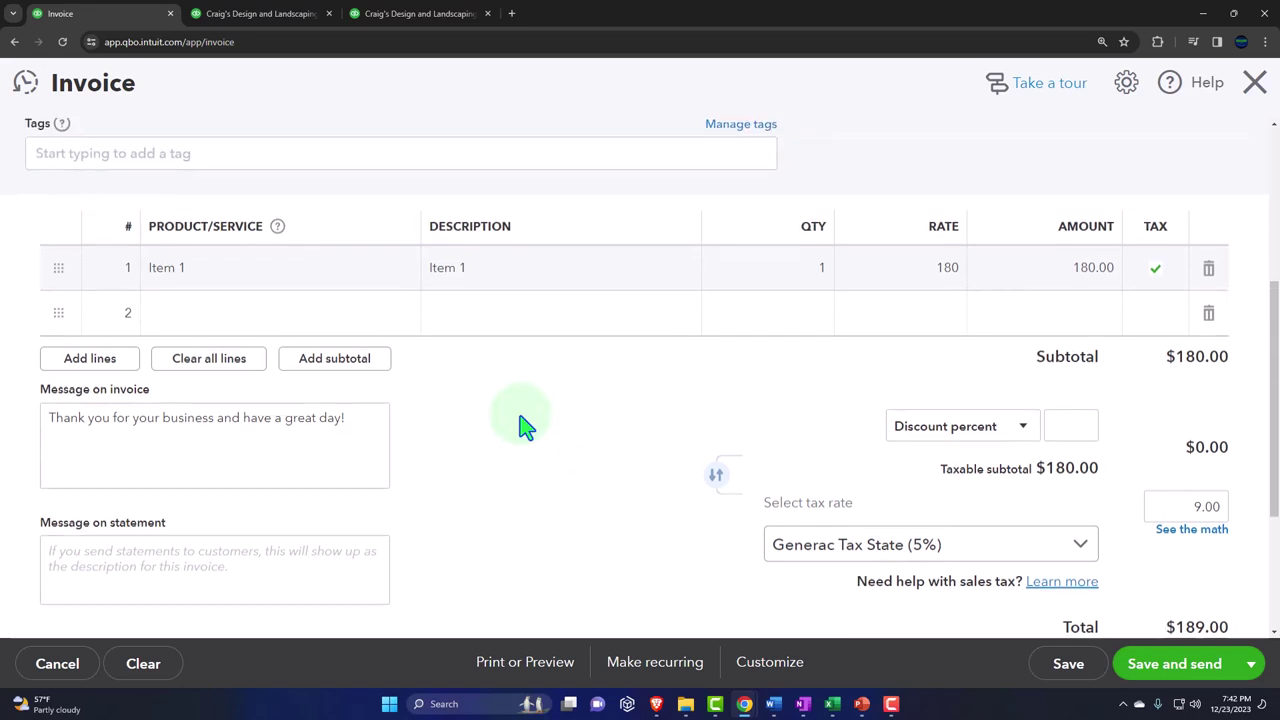
- Switch to sheet 1240 in the Excel workbook and enter the form label "Invioce" in cell A3
click(521, 298)
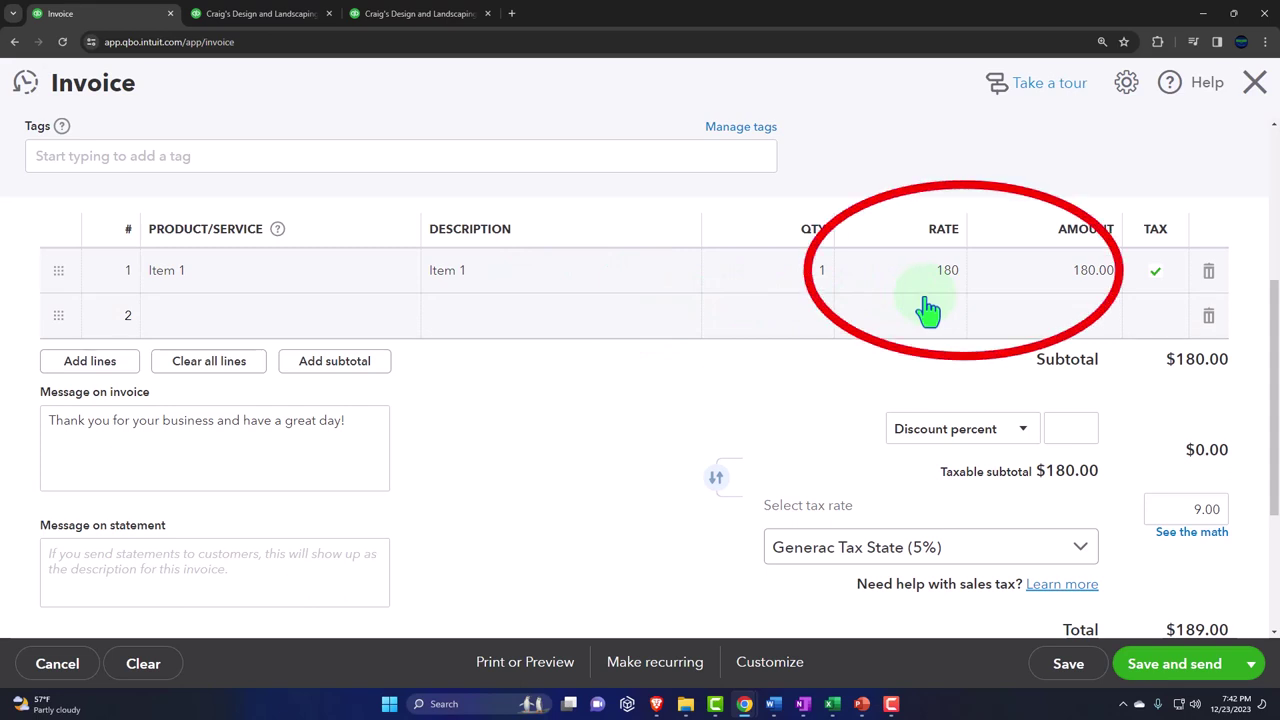
click(831, 704)
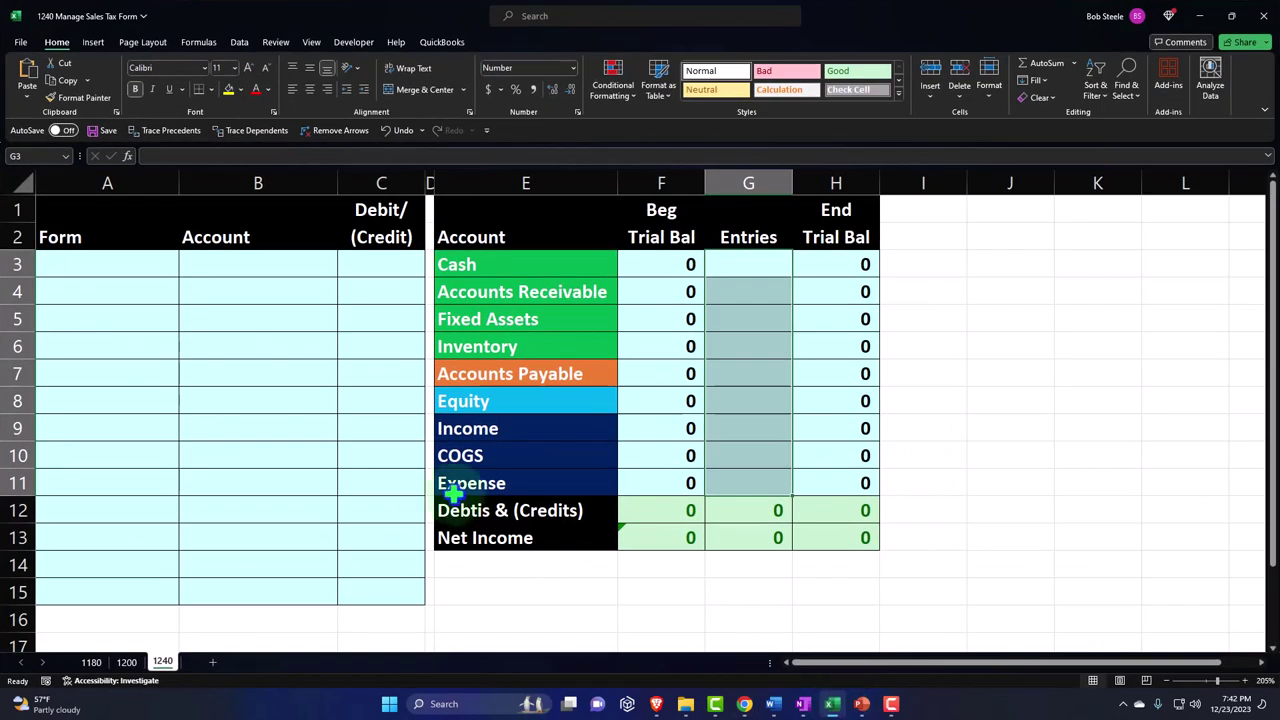
click(130, 265)
text(Inv)
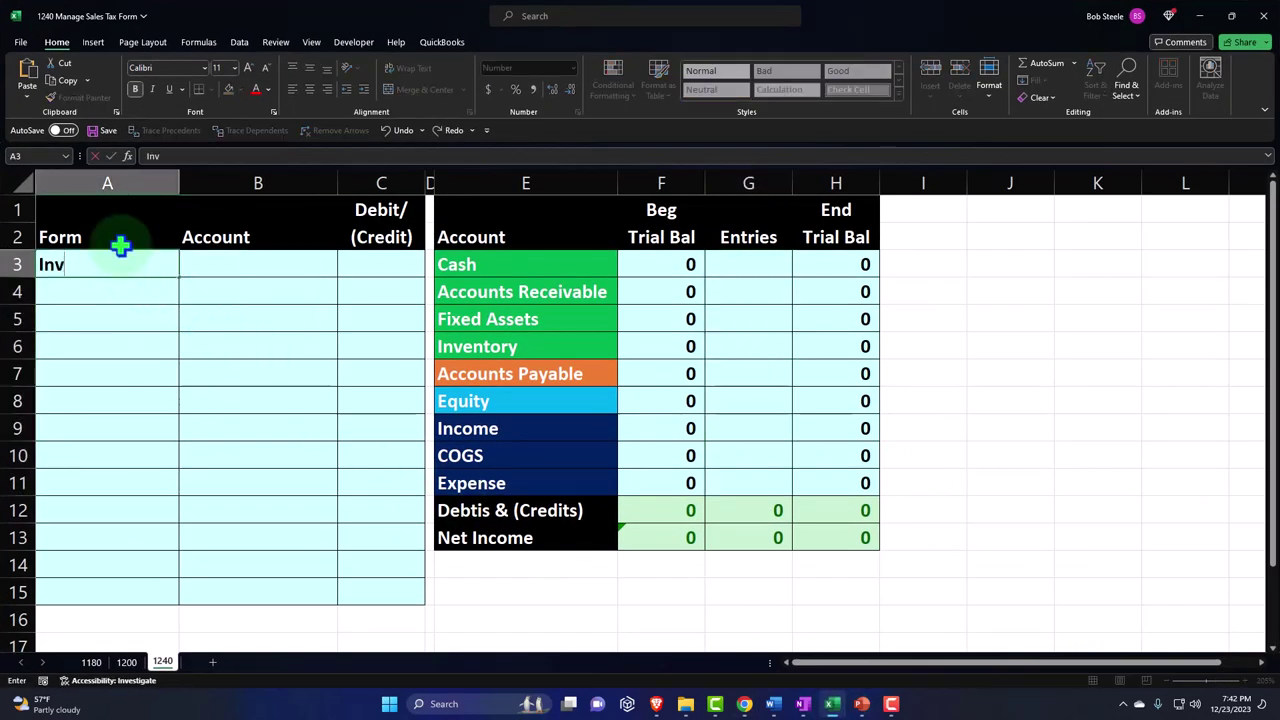
text(oic)
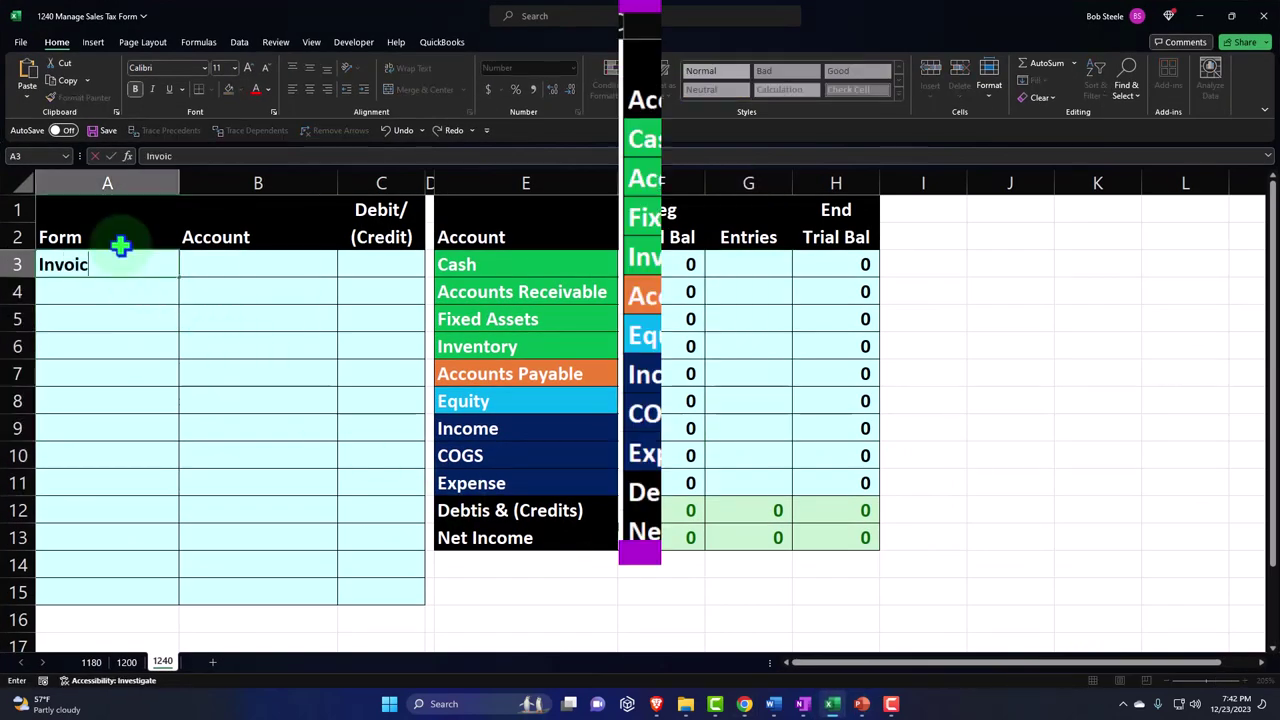
key(BackSpace)
key(BackSpace)
key(BackSpace)
text(iece)
key(Tab)
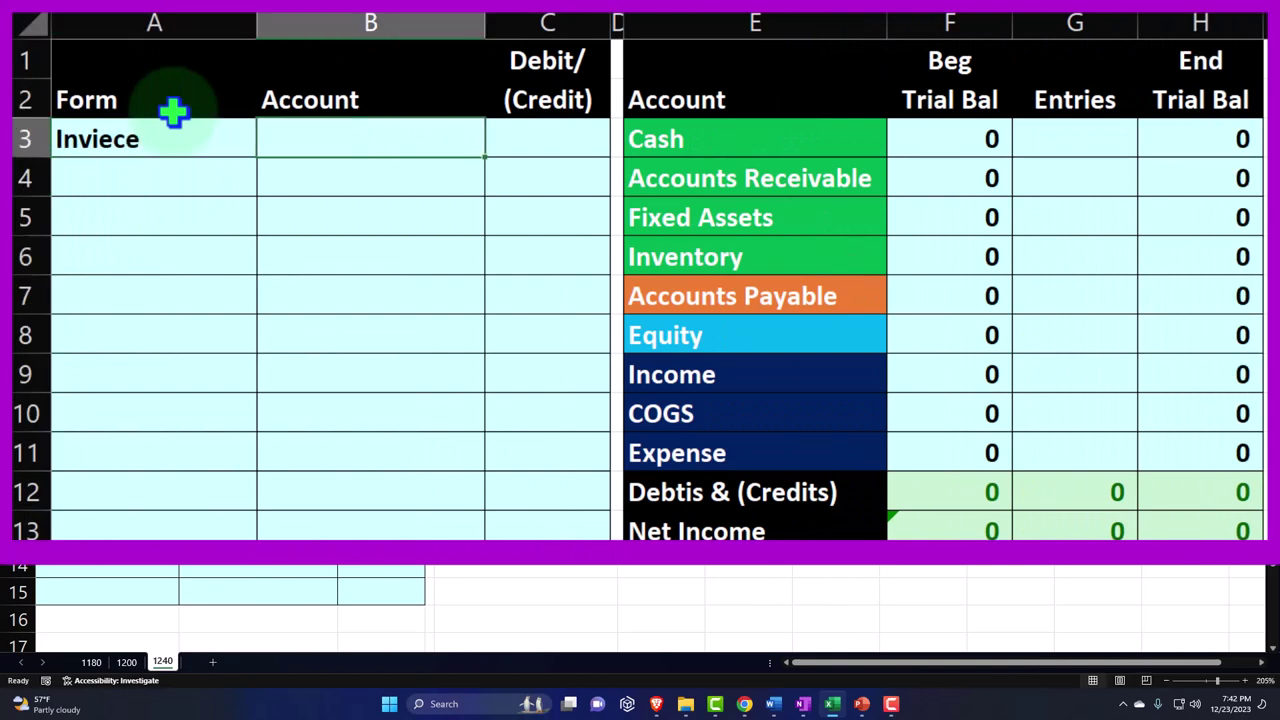
double_click(110, 139)
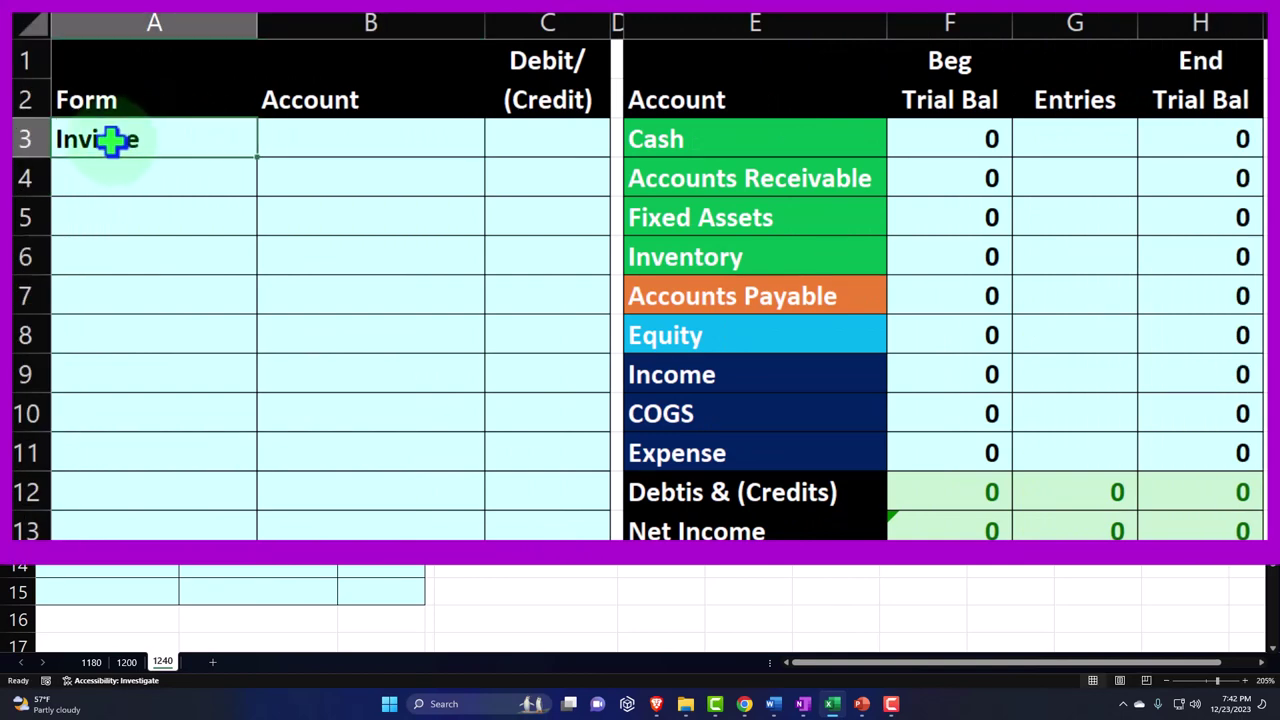
key(BackSpace)
text(o)
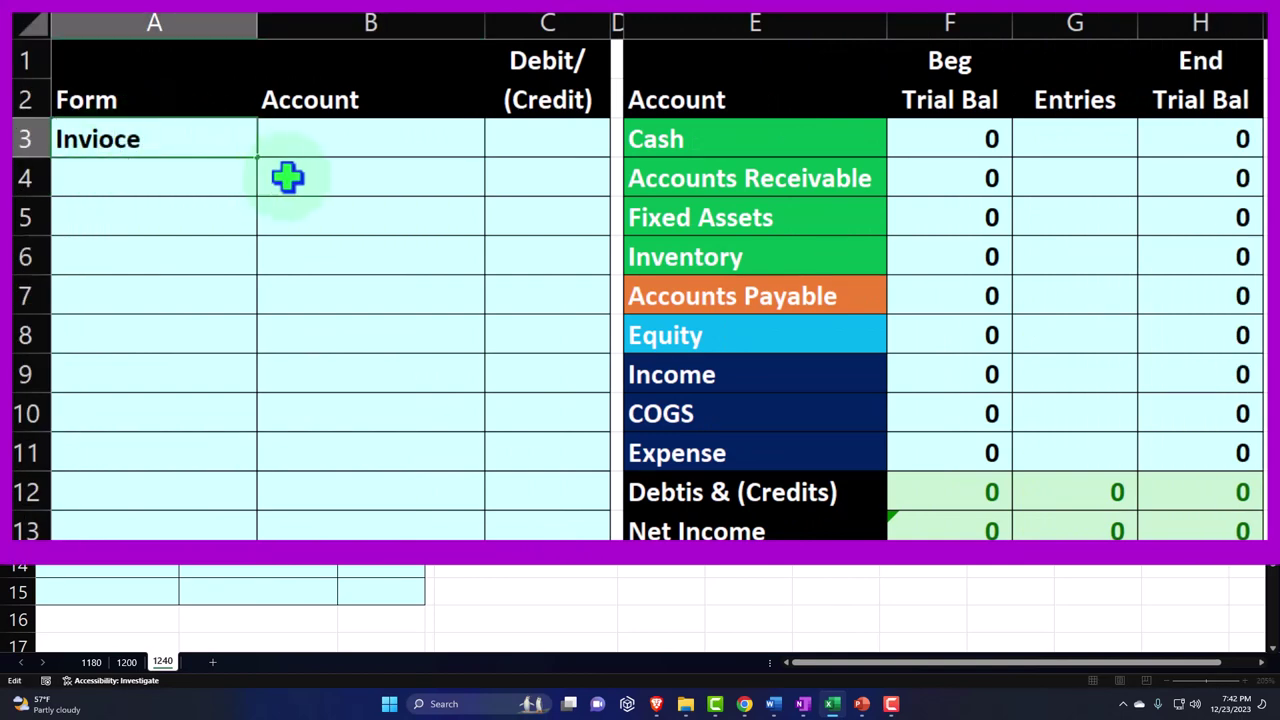
key(Return)
- Link account cell B3 to the Accounts Receivable name in E4 and widen column B to fit it
key(Up)
key(Right)
text(=)
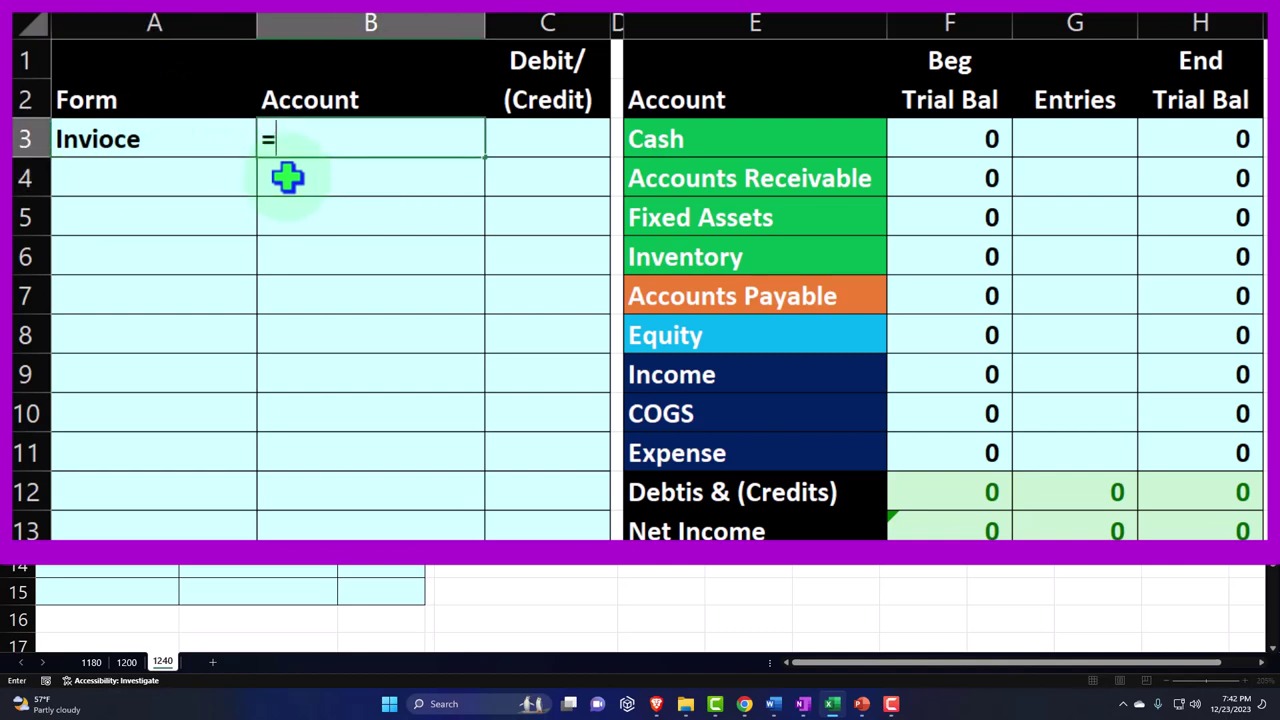
key(Right)
key(Right)
key(Right)
key(Down)
key(Return)
key(Up)
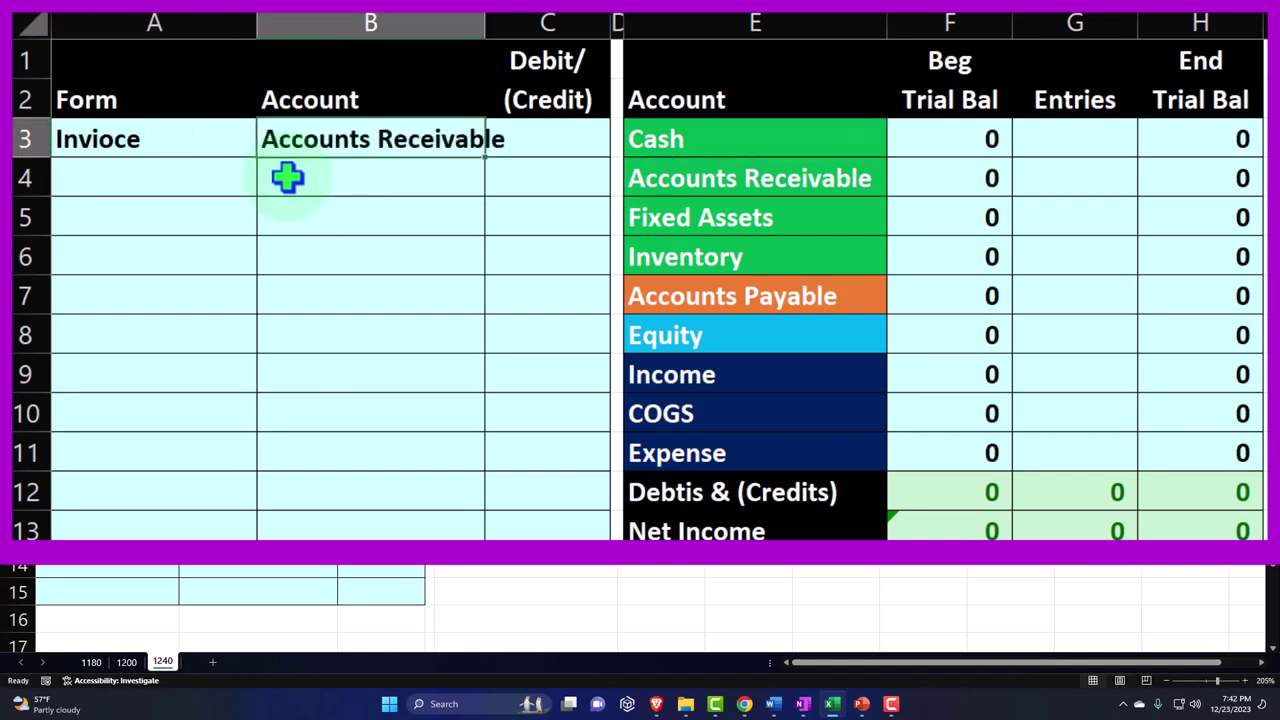
drag(489, 22, 518, 22)
- Link account cell B4 to the Income account name in the trial balance
click(443, 189)
text(=)
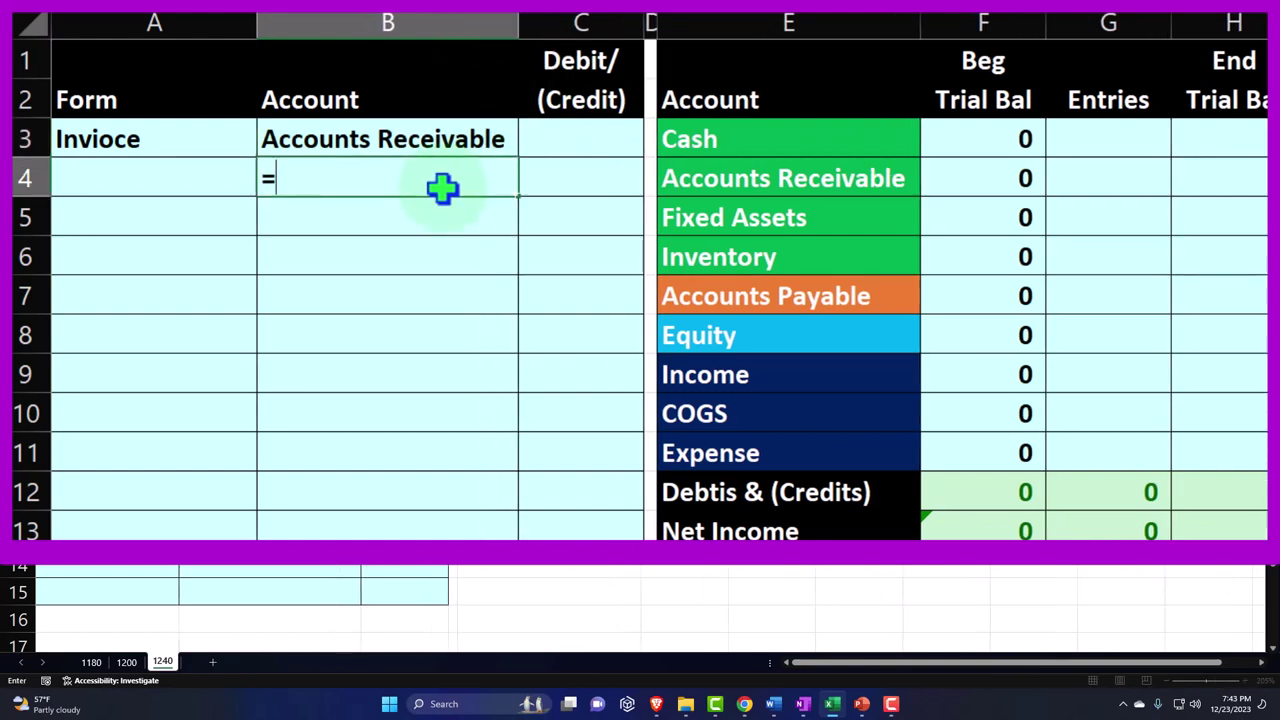
key(Down)
key(Down)
key(Down)
key(Down)
key(Down)
key(Right)
key(Right)
key(Right)
key(Return)
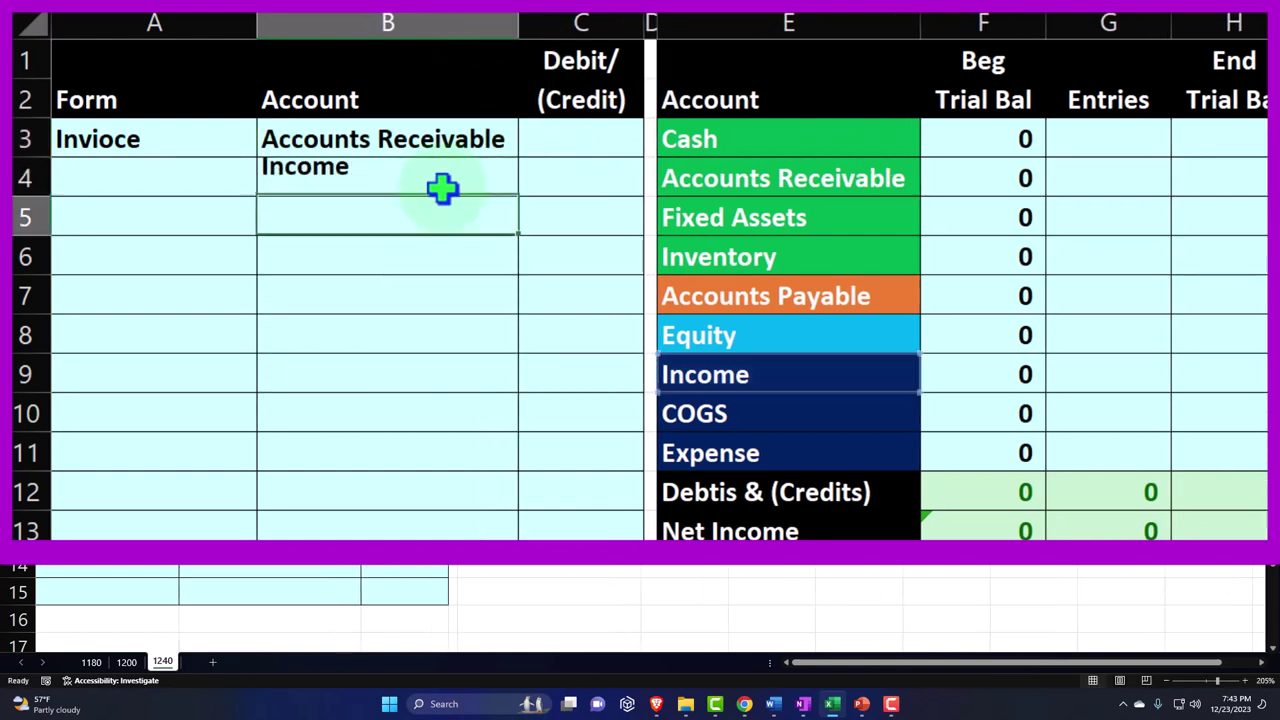
- Enter a credit of -180 for Income in cell C4
key(Up)
key(Right)
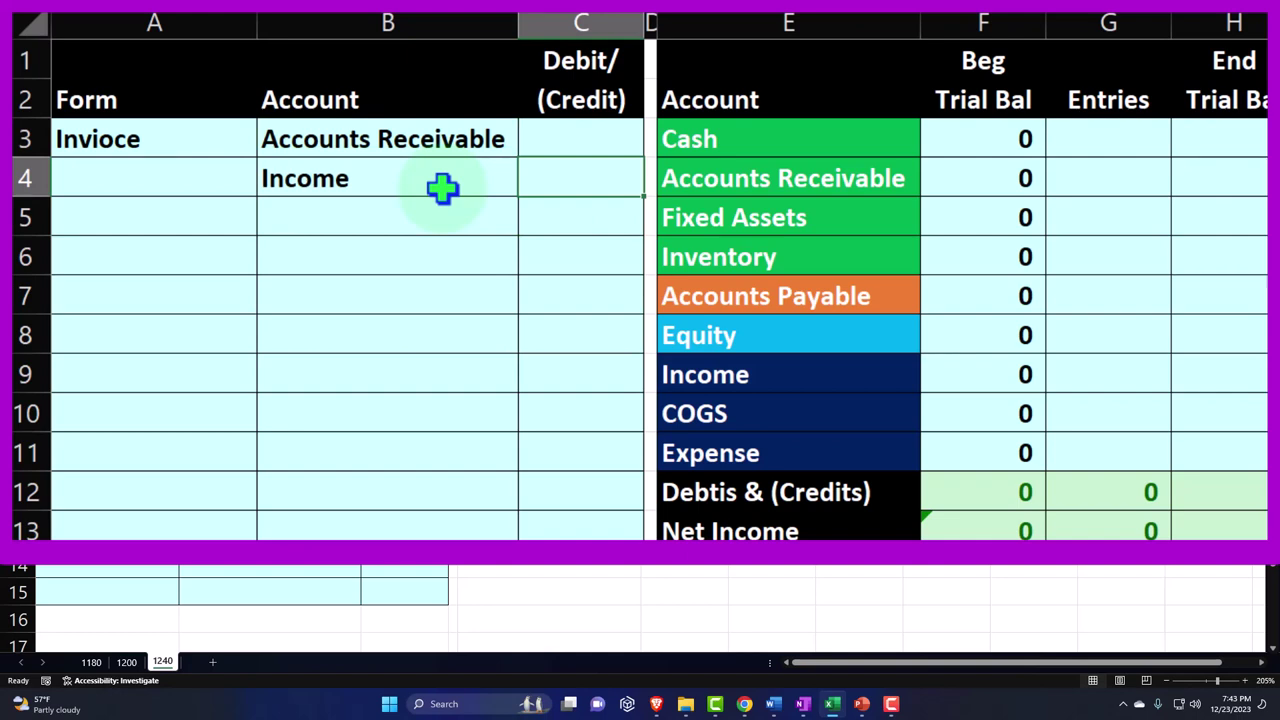
text(-180)
key(Return)
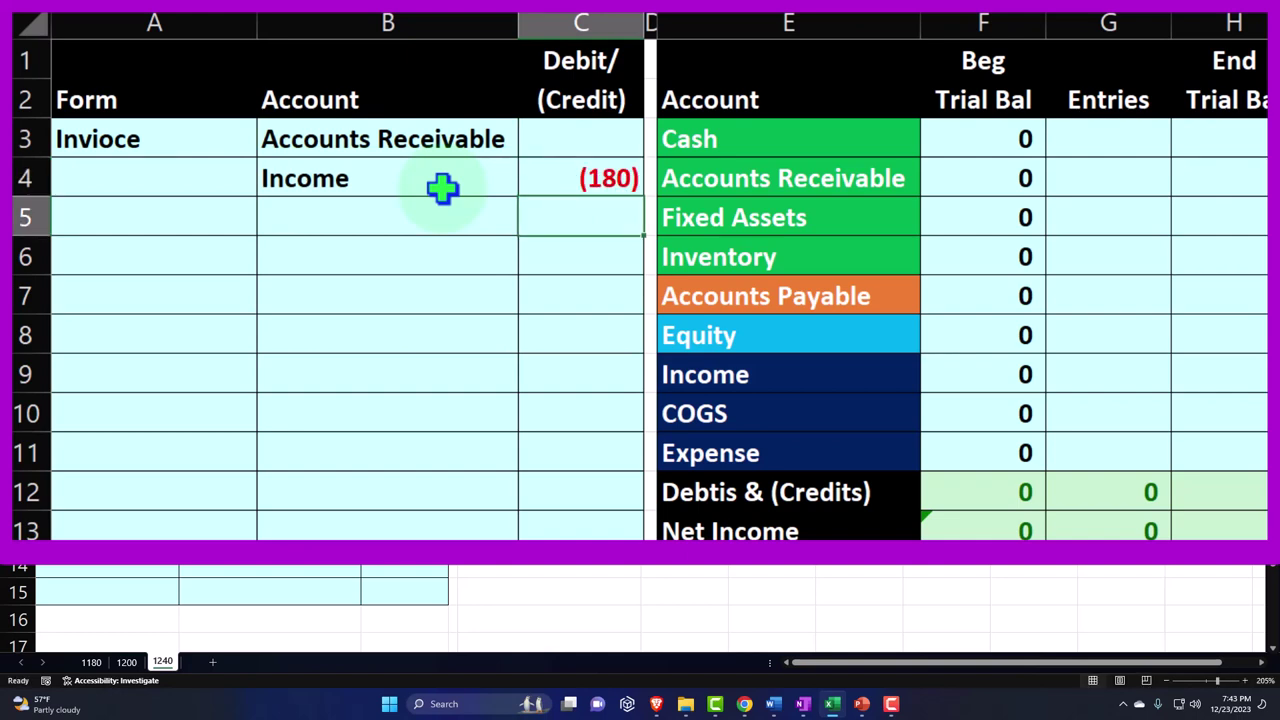
key(Left)
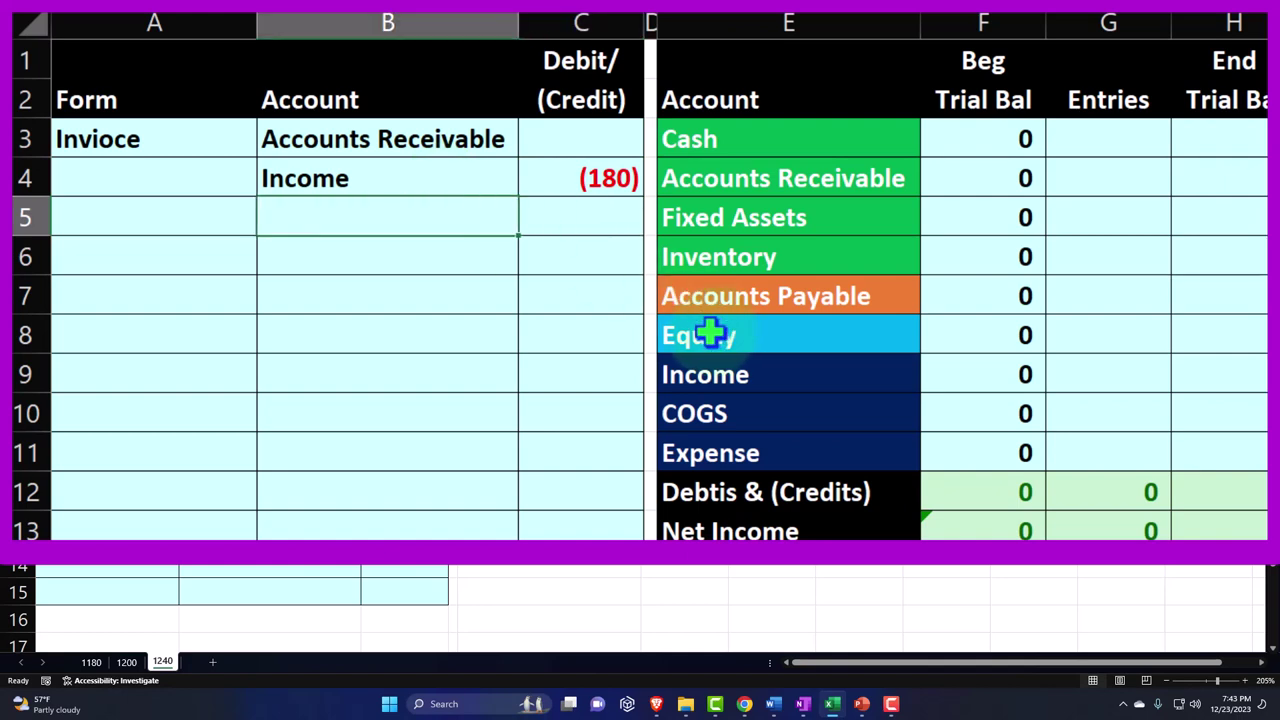
- Move the trial balance block from Equity through Net Income down one row and enter "Sales Tax Payable" in the vacated cell E8
mouse_move(718, 335)
mouse_down()
mouse_move(906, 334)
mouse_move(1226, 372)
mouse_move(1229, 526)
mouse_up()
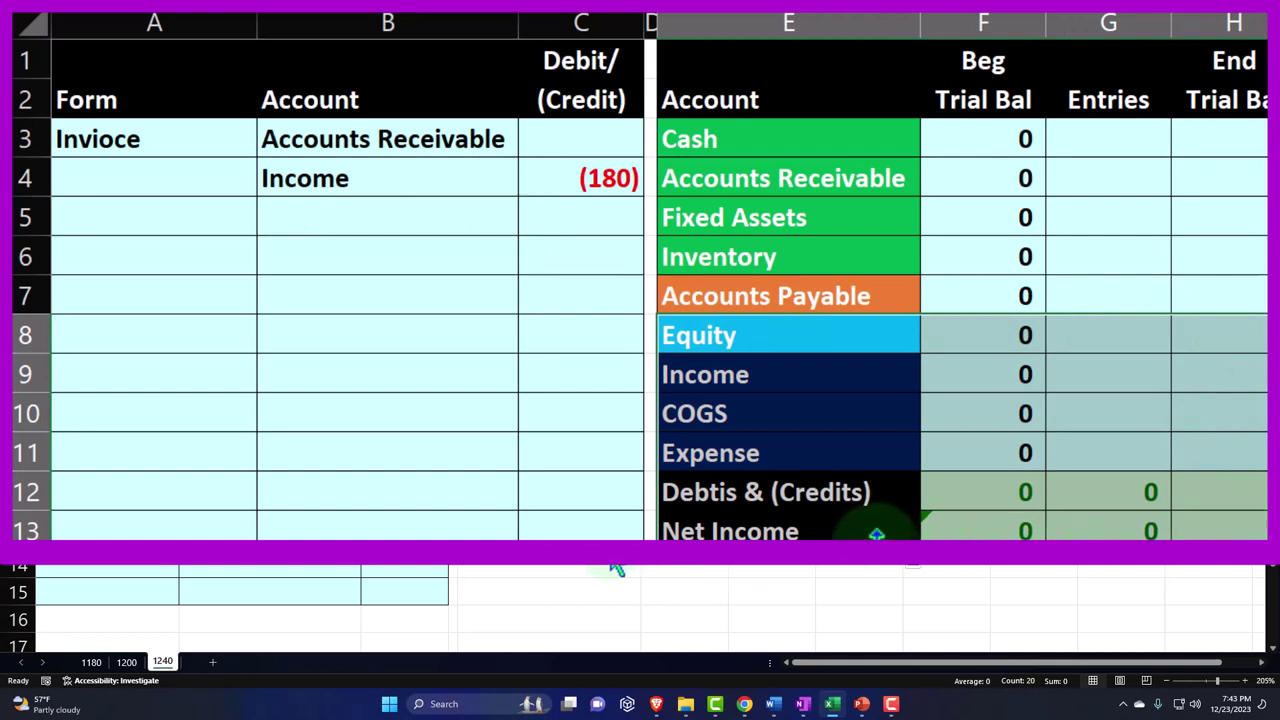
drag(878, 532, 773, 338)
click(773, 338)
text(Sales tax)
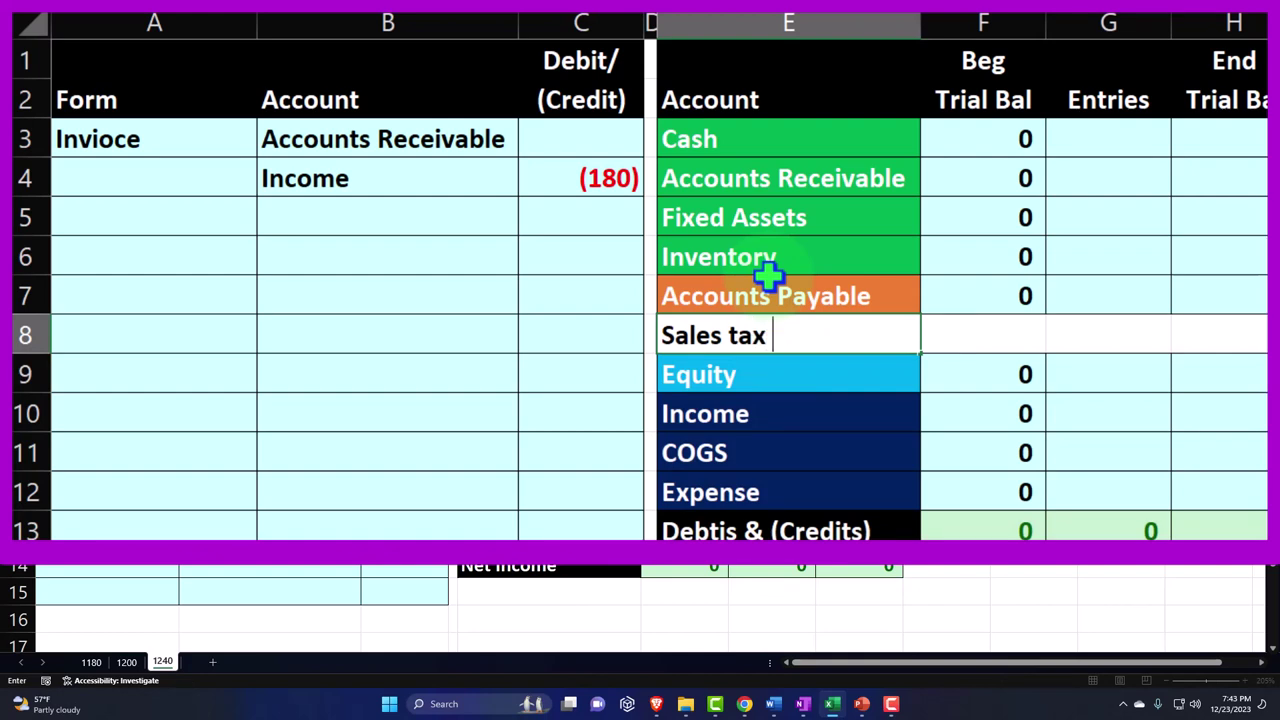
key(BackSpace)
key(BackSpace)
text(Tax Payable)
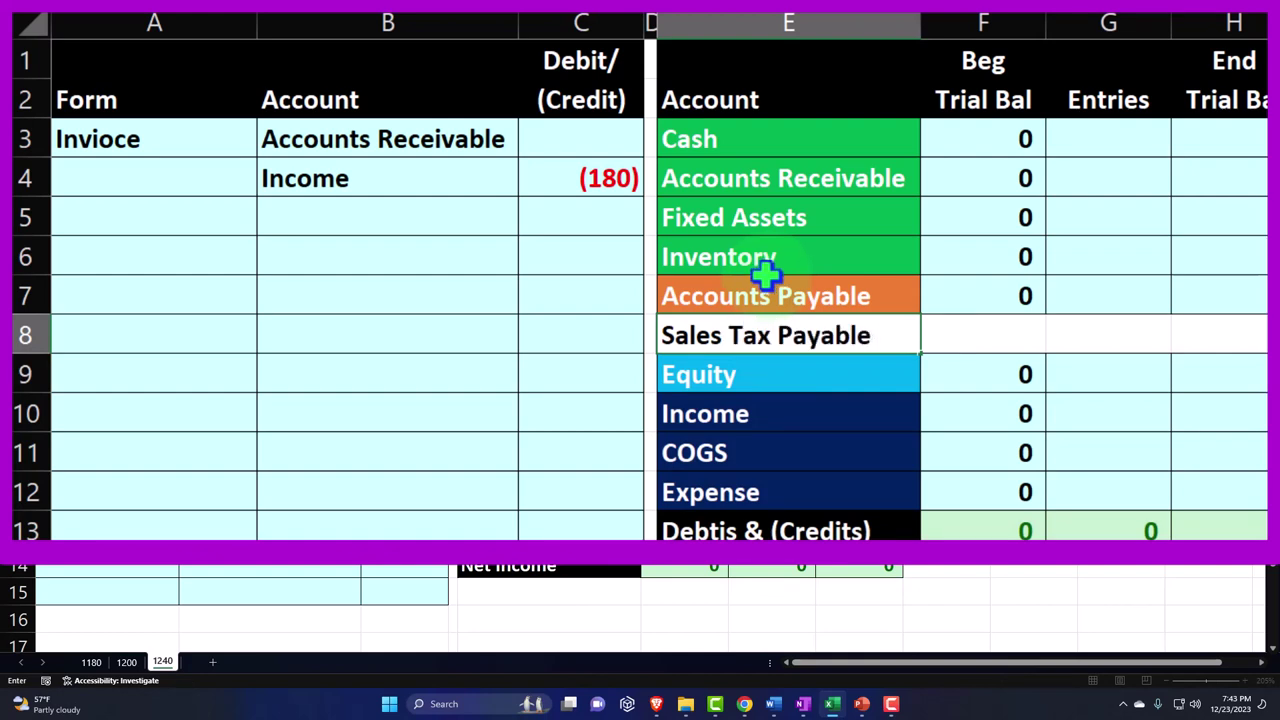
- Apply the Accounts Payable row's formatting to the Sales Tax Payable row across columns E to H
drag(895, 296, 1248, 295)
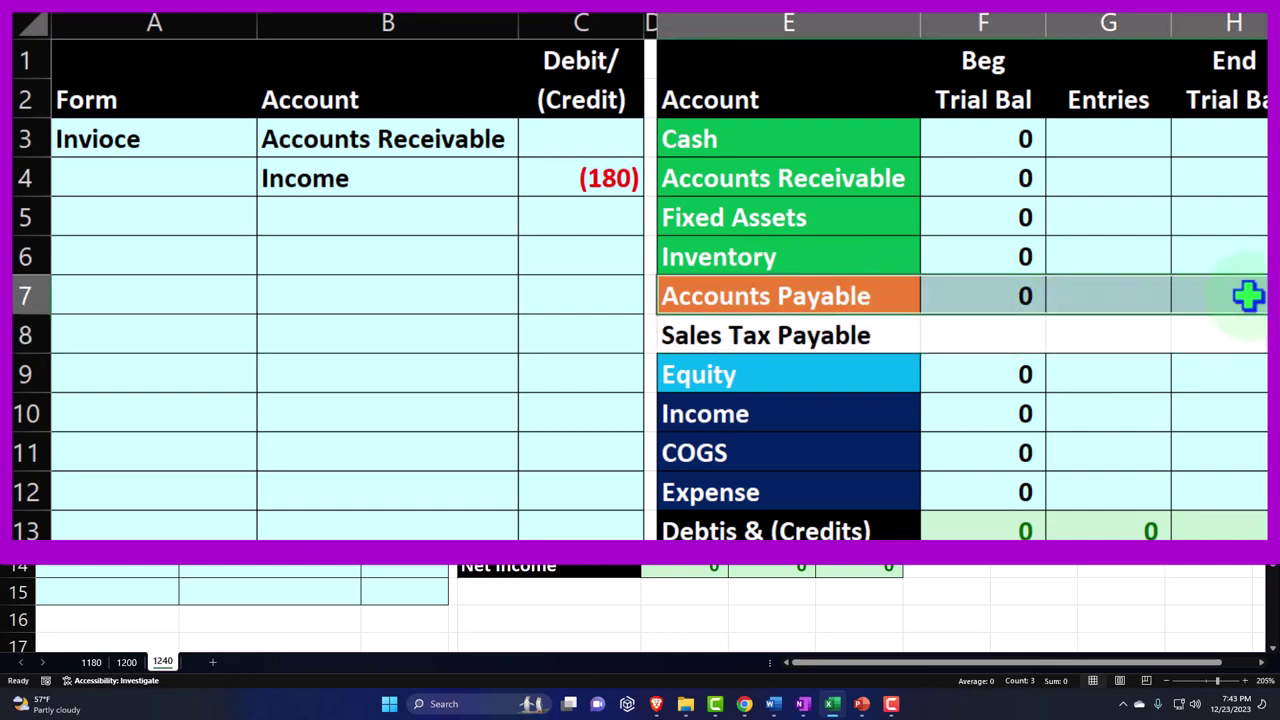
key(ctrl+c)
click(900, 337)
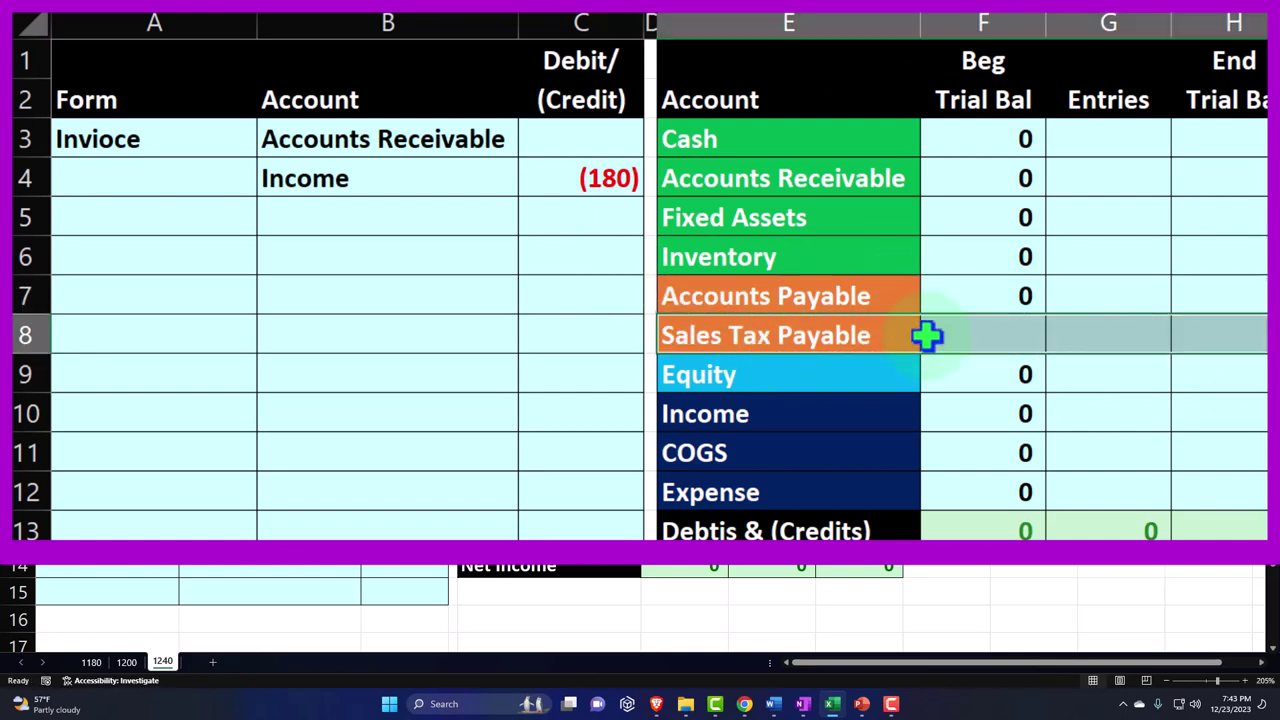
- Fill the Accounts Payable row's ending and beginning trial balance cells down into the Sales Tax Payable row
drag(1245, 295, 1207, 337)
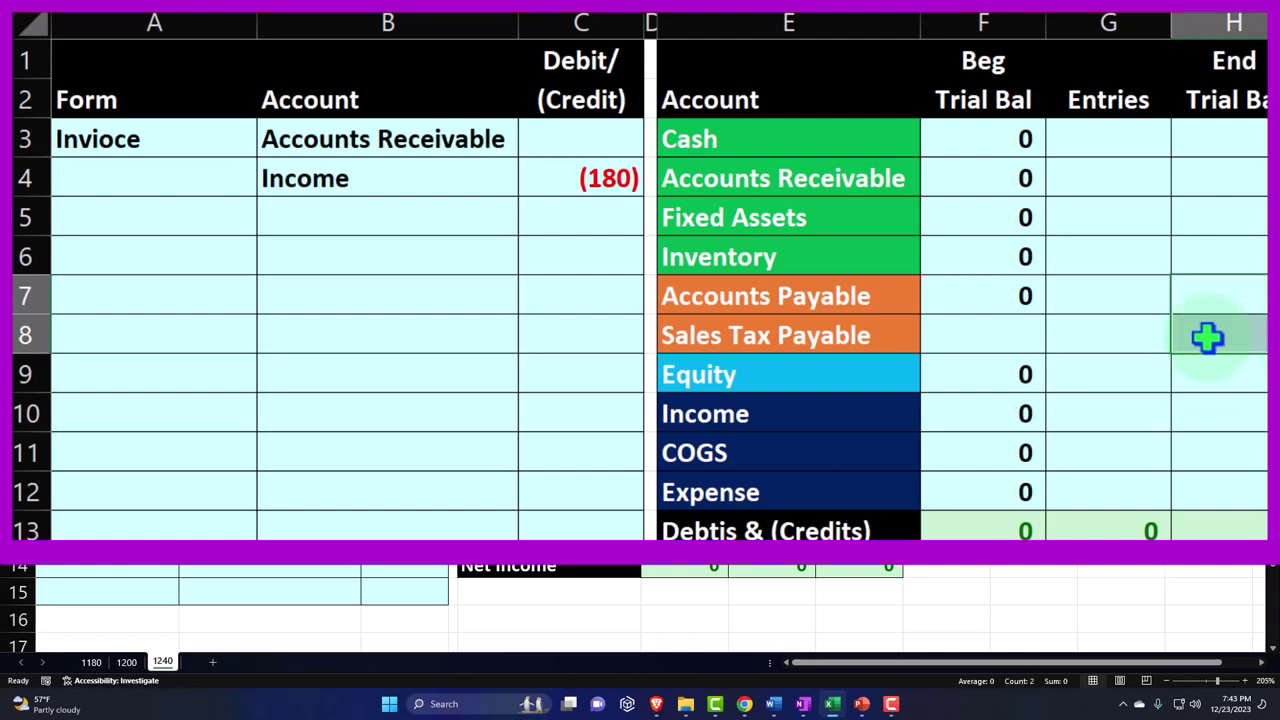
click(1044, 298)
drag(1047, 318, 1048, 340)
click(1090, 330)
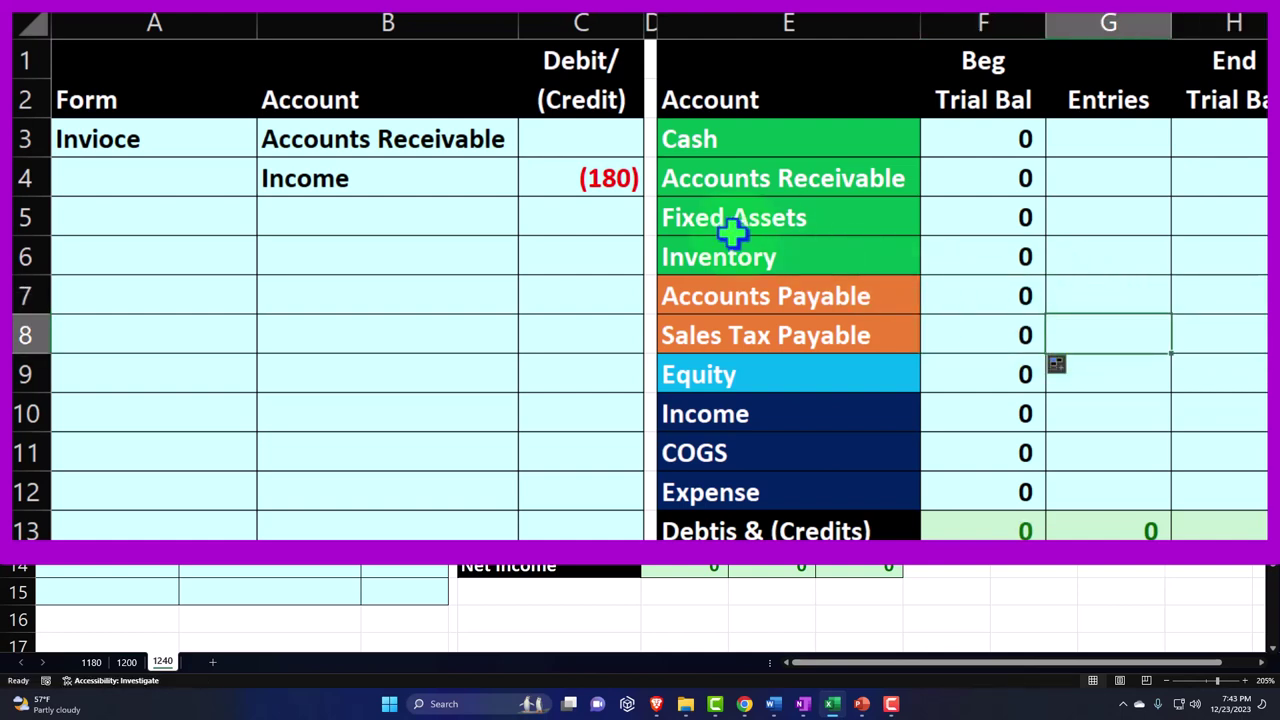
- Link account cell B5 to the Sales Tax Payable name in E8
click(377, 211)
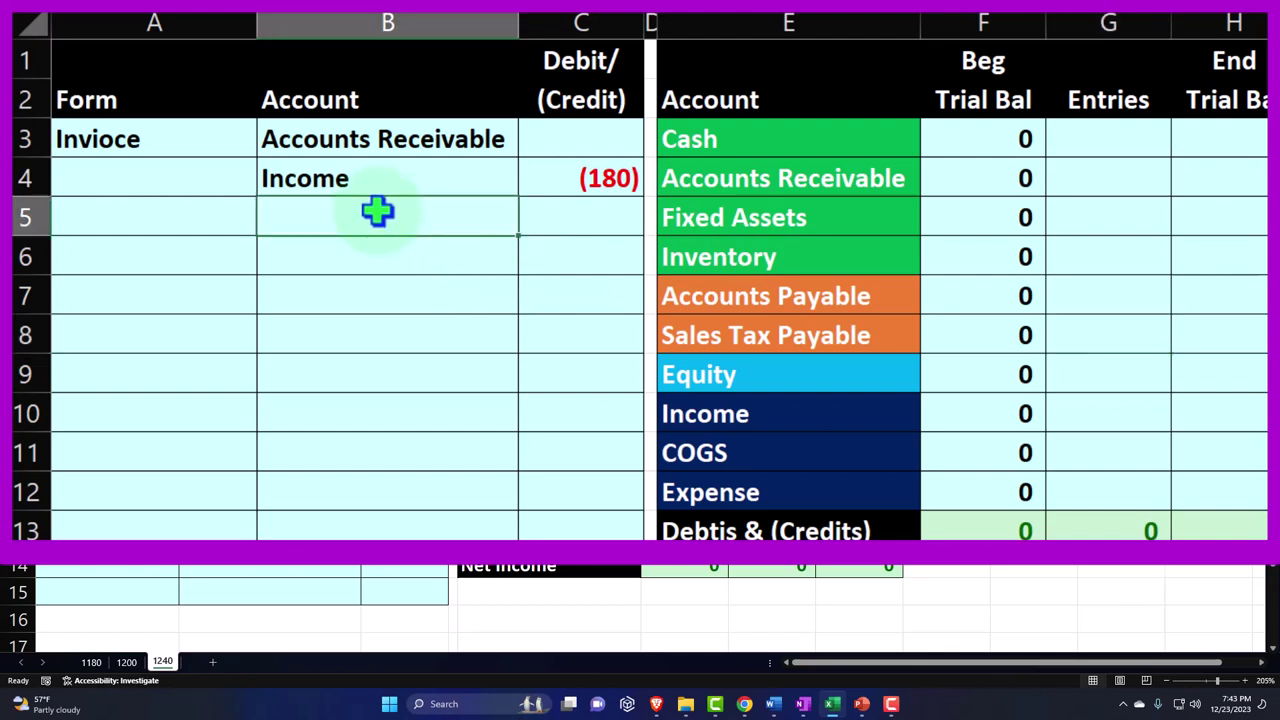
text(=)
key(Down)
key(Down)
key(Down)
key(Down)
key(Right)
key(Right)
key(Up)
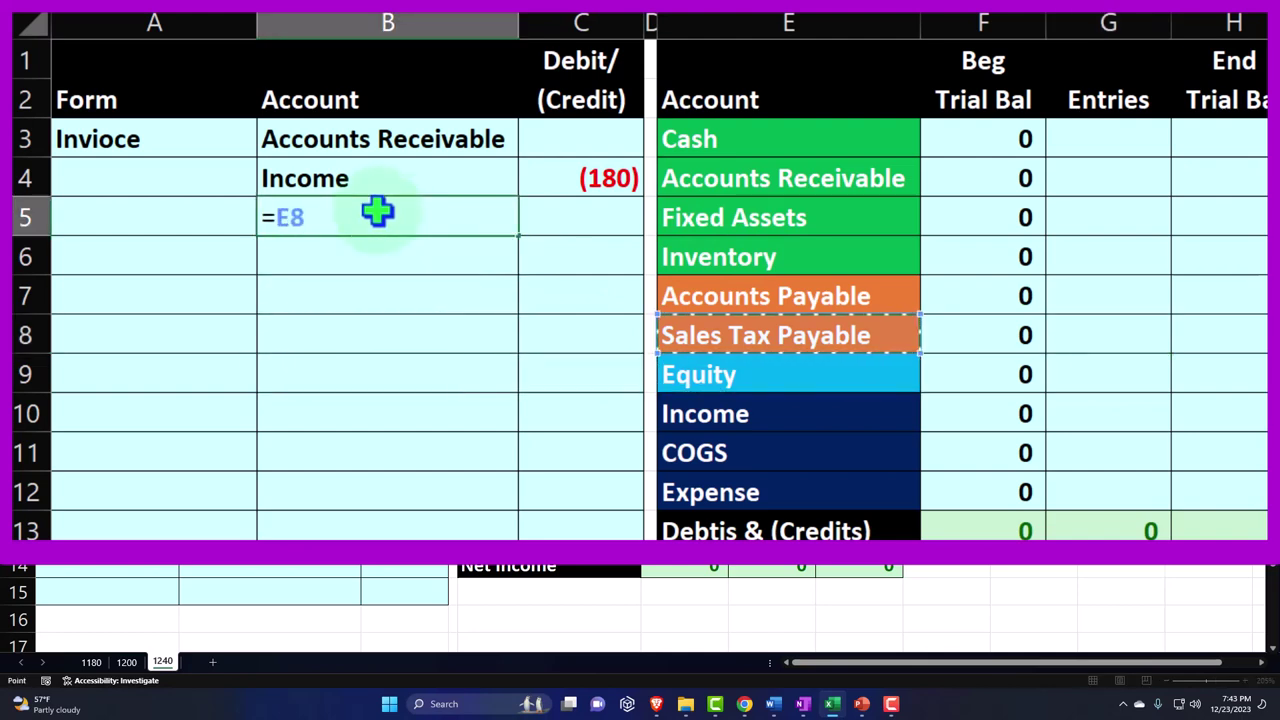
key(Tab)
- Calculate the Sales Tax Payable credit in C5 by multiplying the Income amount in C4 by .05
text(-)
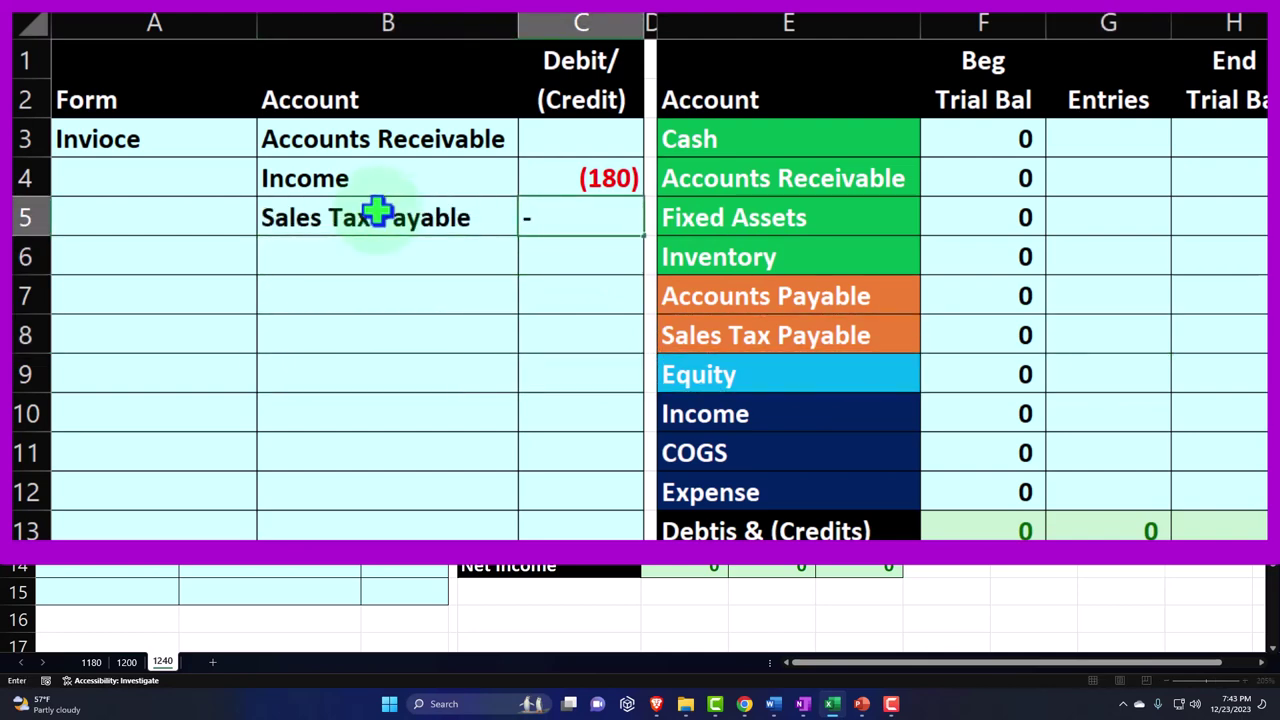
key(Up)
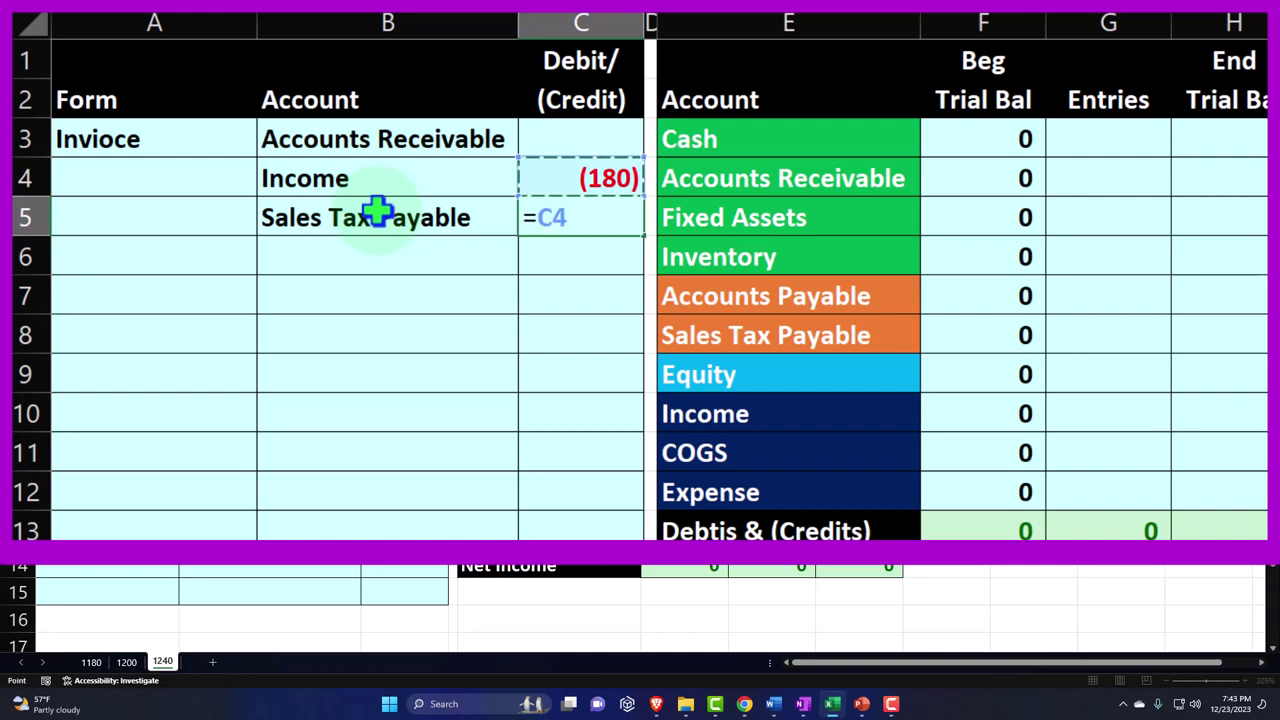
text(*.05)
key(Return)
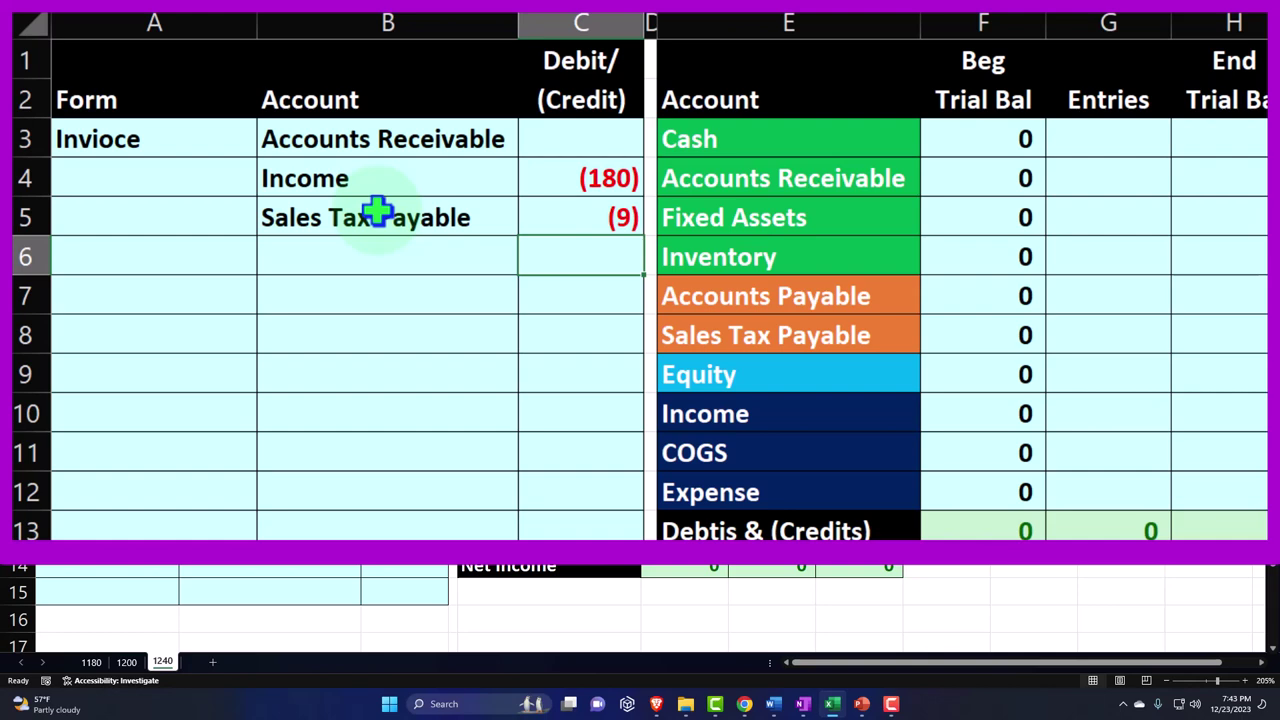
- Calculate the Accounts Receivable debit in C3 as the negative SUM of the Income and Sales Tax Payable amounts in C4:C5
key(Left)
key(Down)
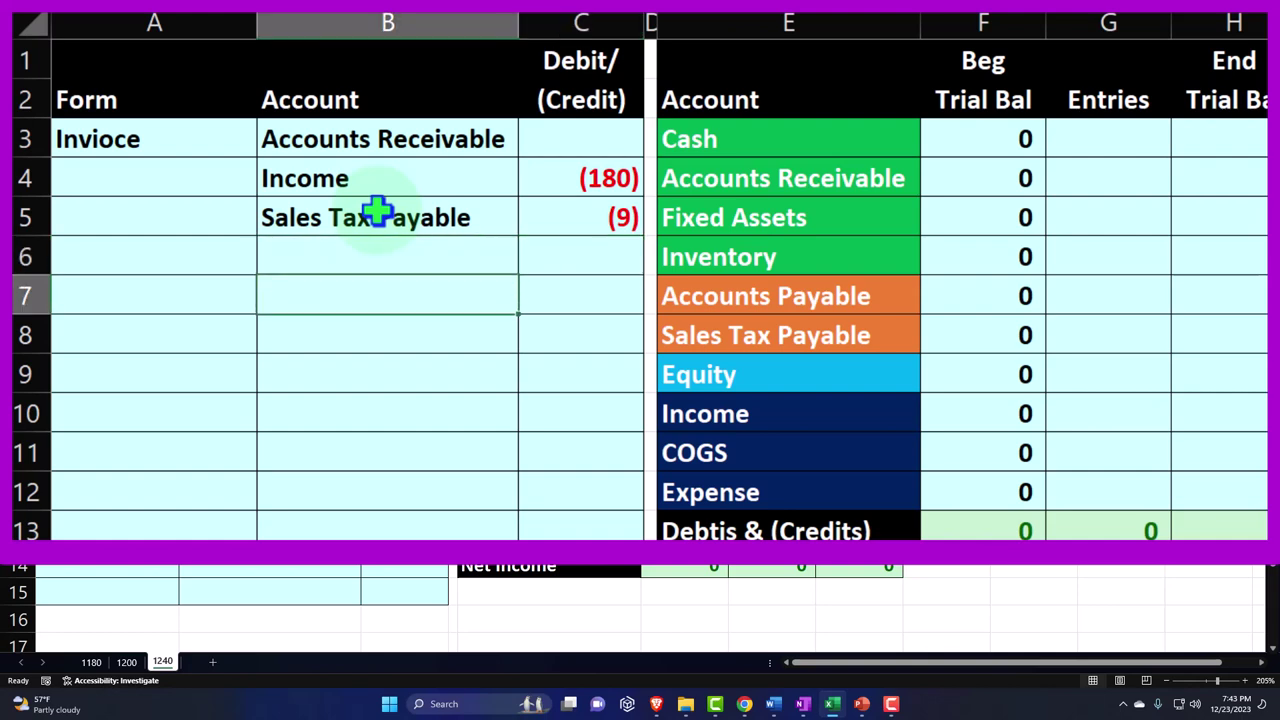
key(Right)
key(Up)
key(Up)
key(Up)
key(Up)
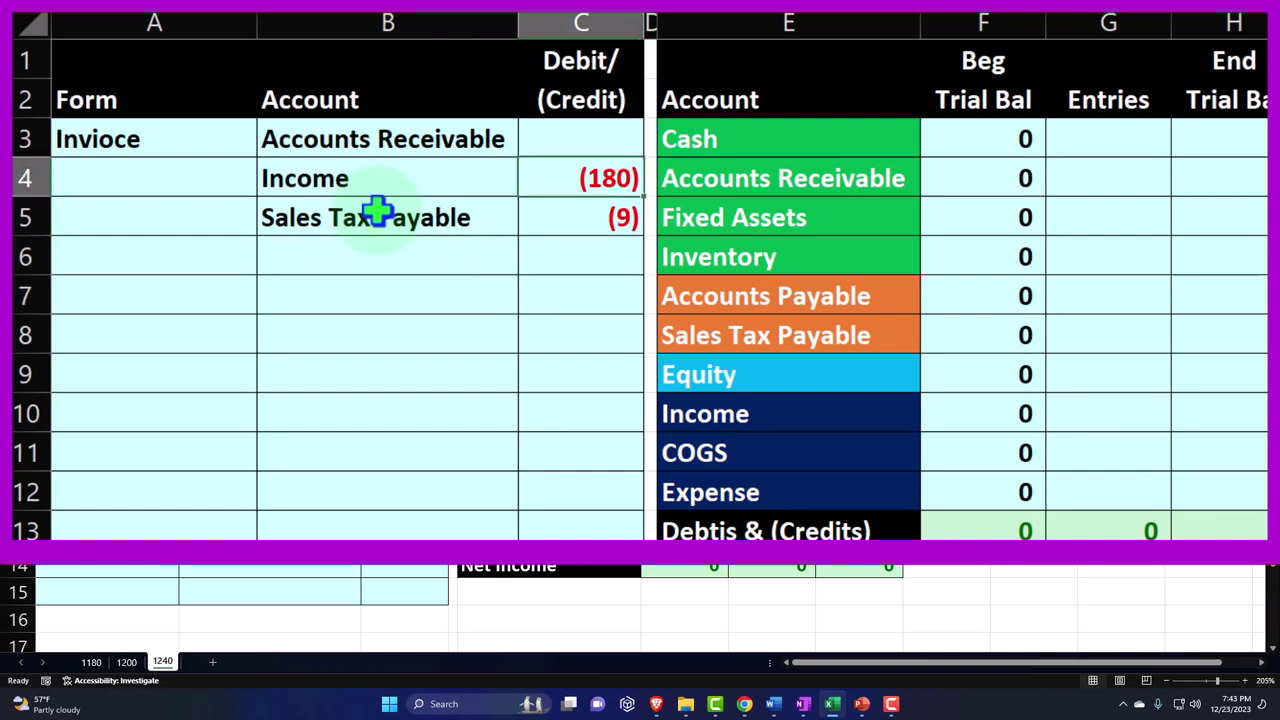
text(-sums9)
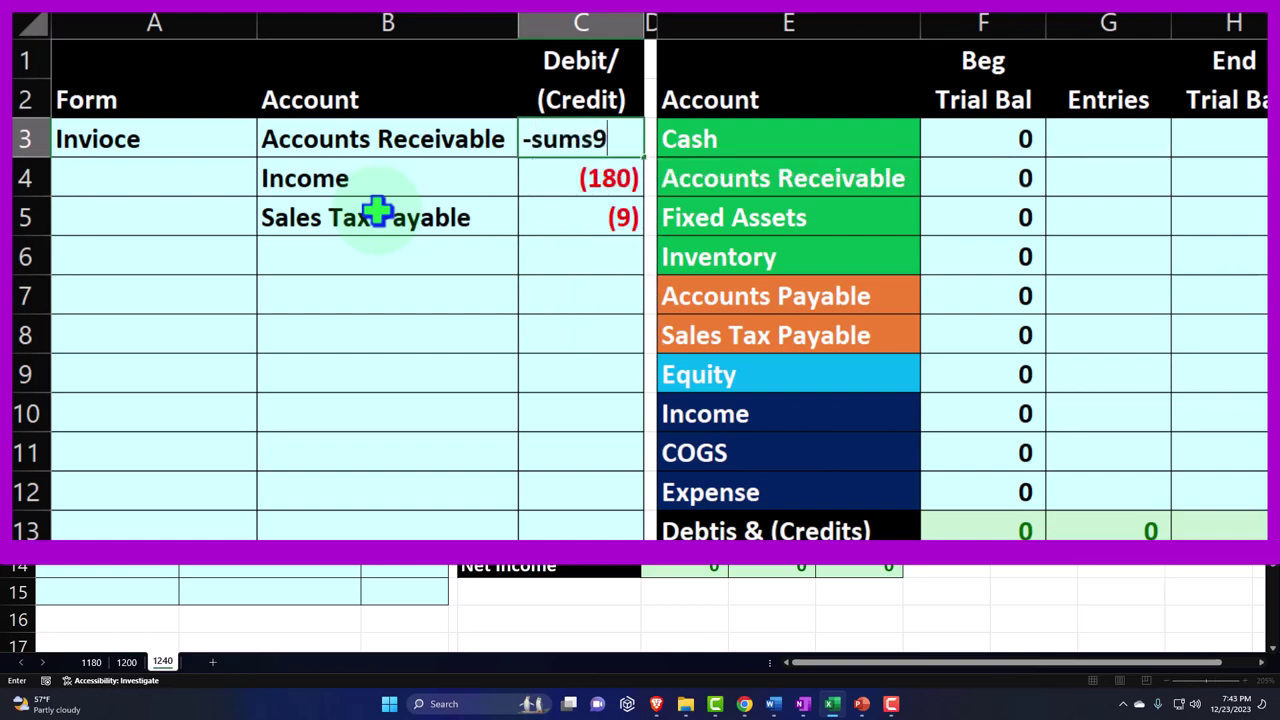
key(BackSpace)
key(BackSpace)
text((C4as)
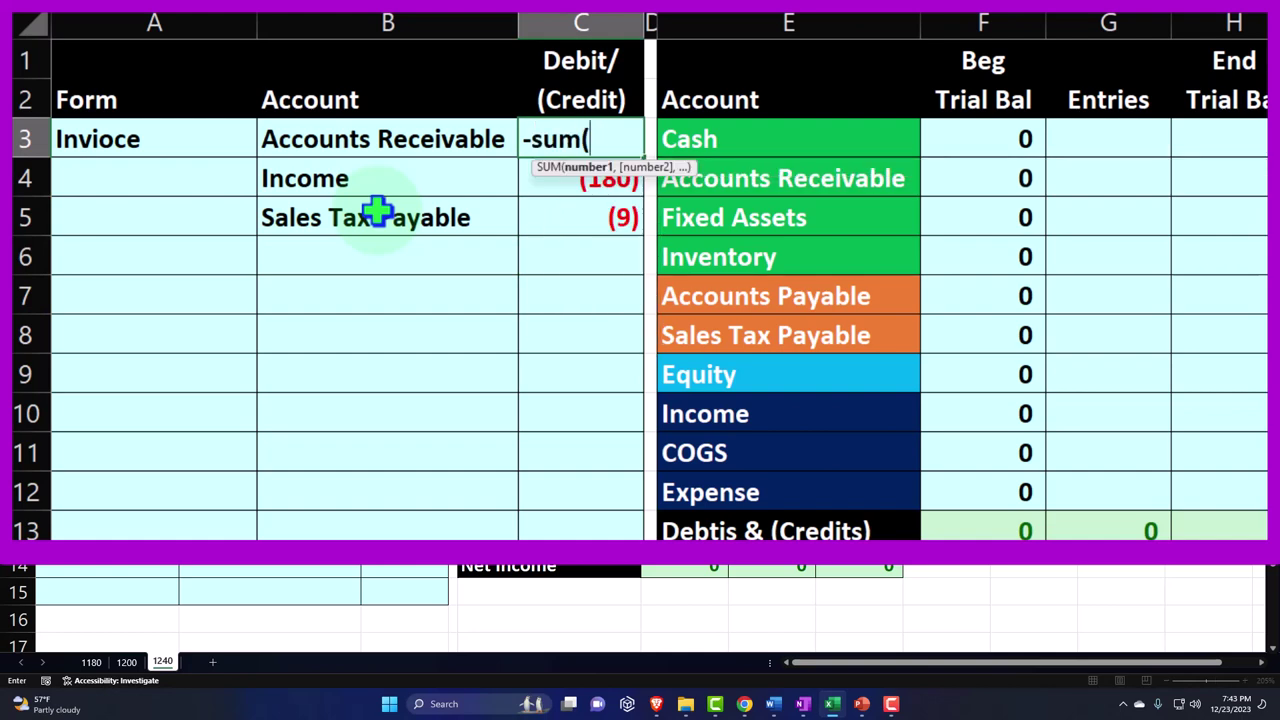
key(Return)
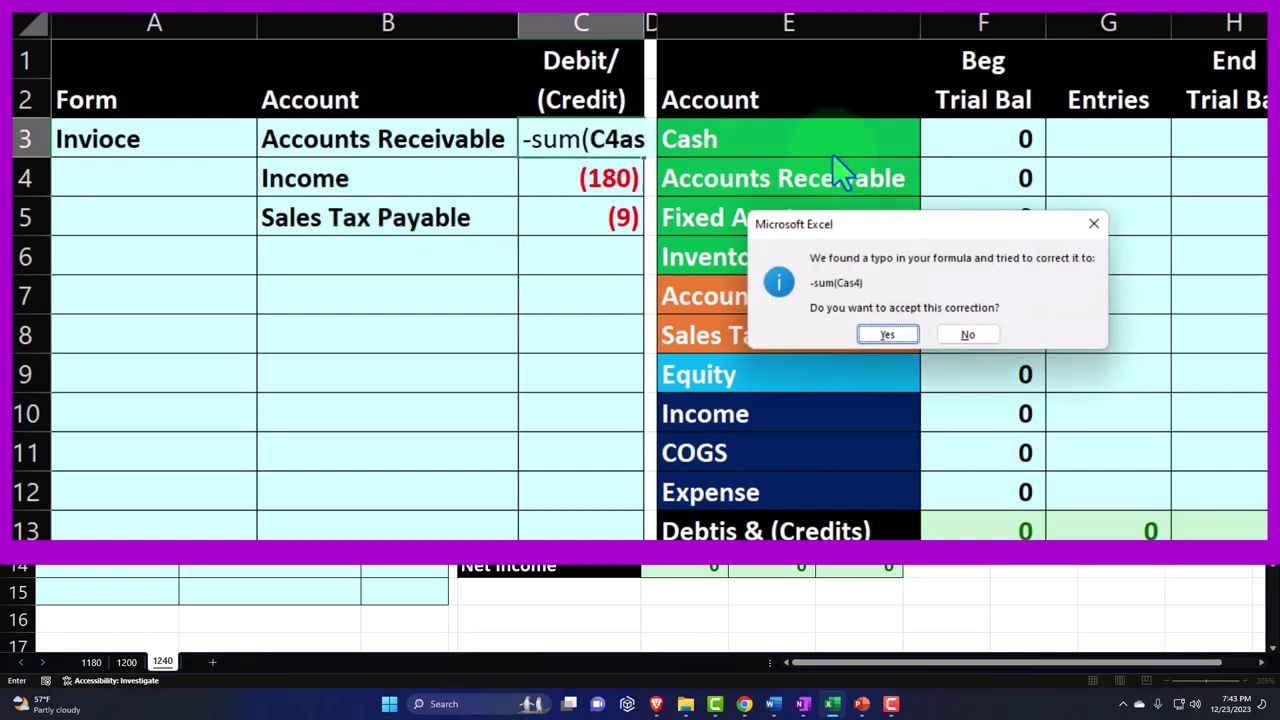
click(1093, 223)
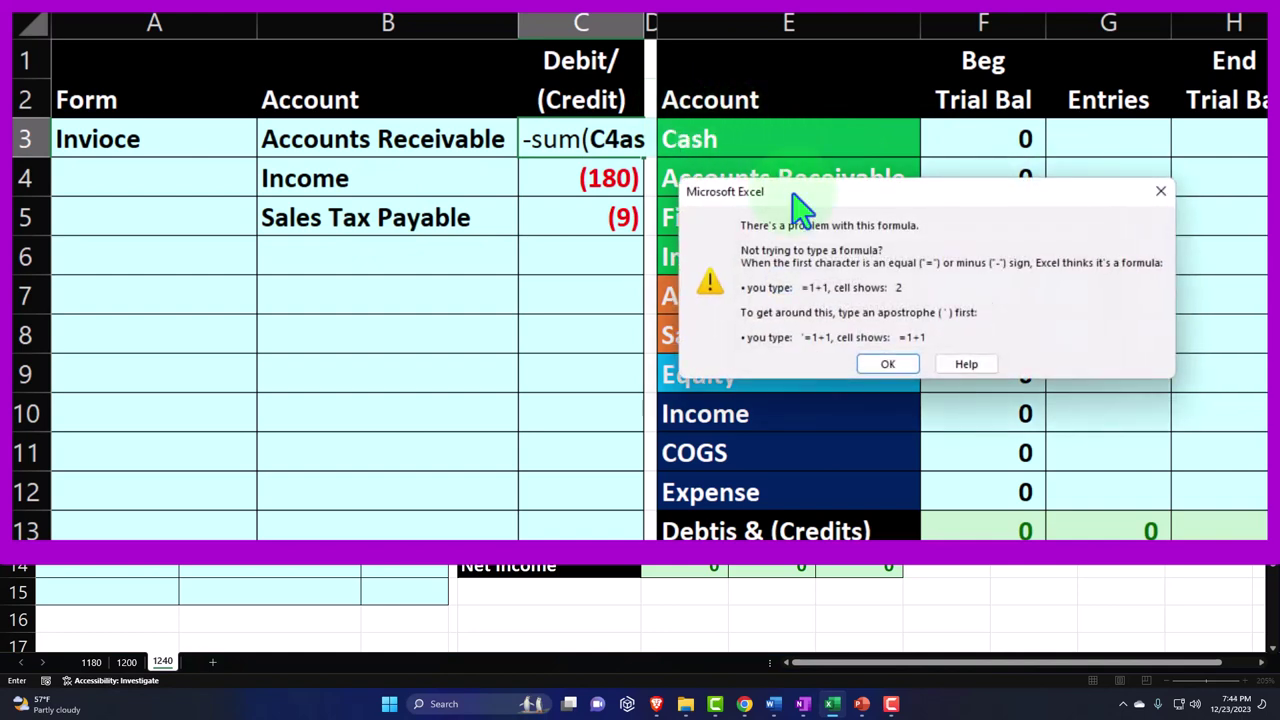
click(1161, 191)
key(BackSpace)
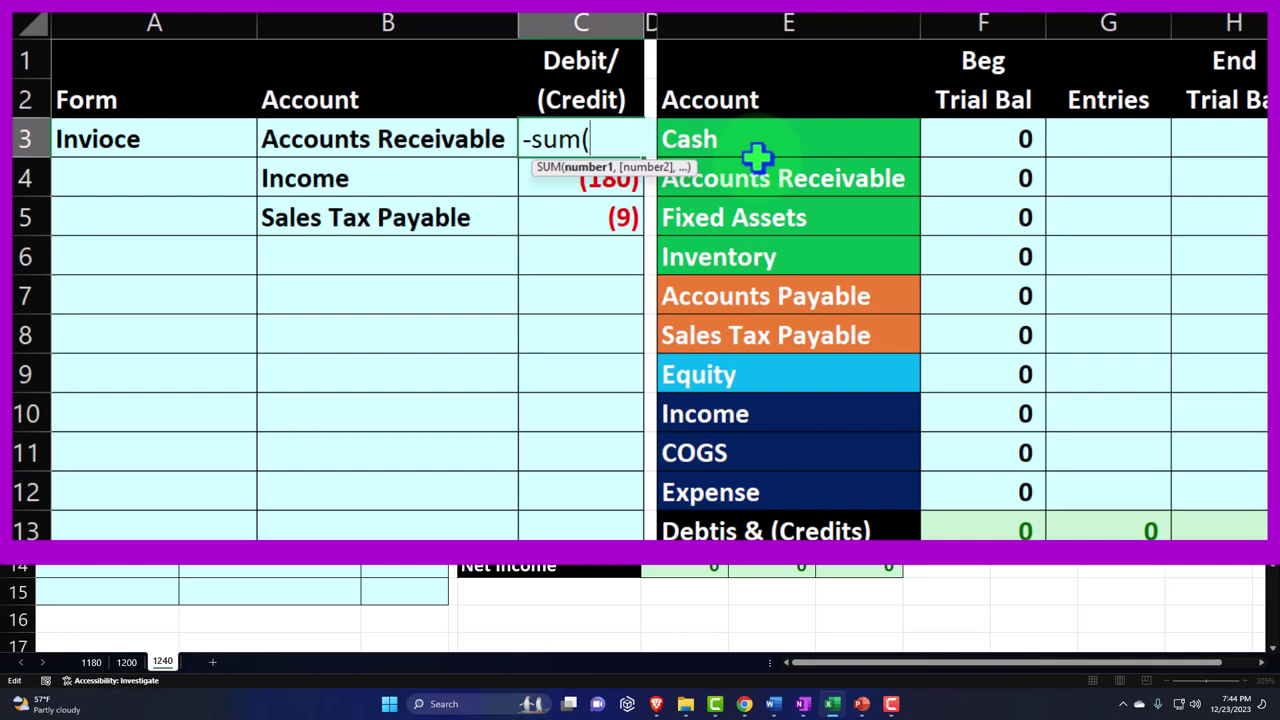
drag(586, 206, 615, 220)
key(Return)
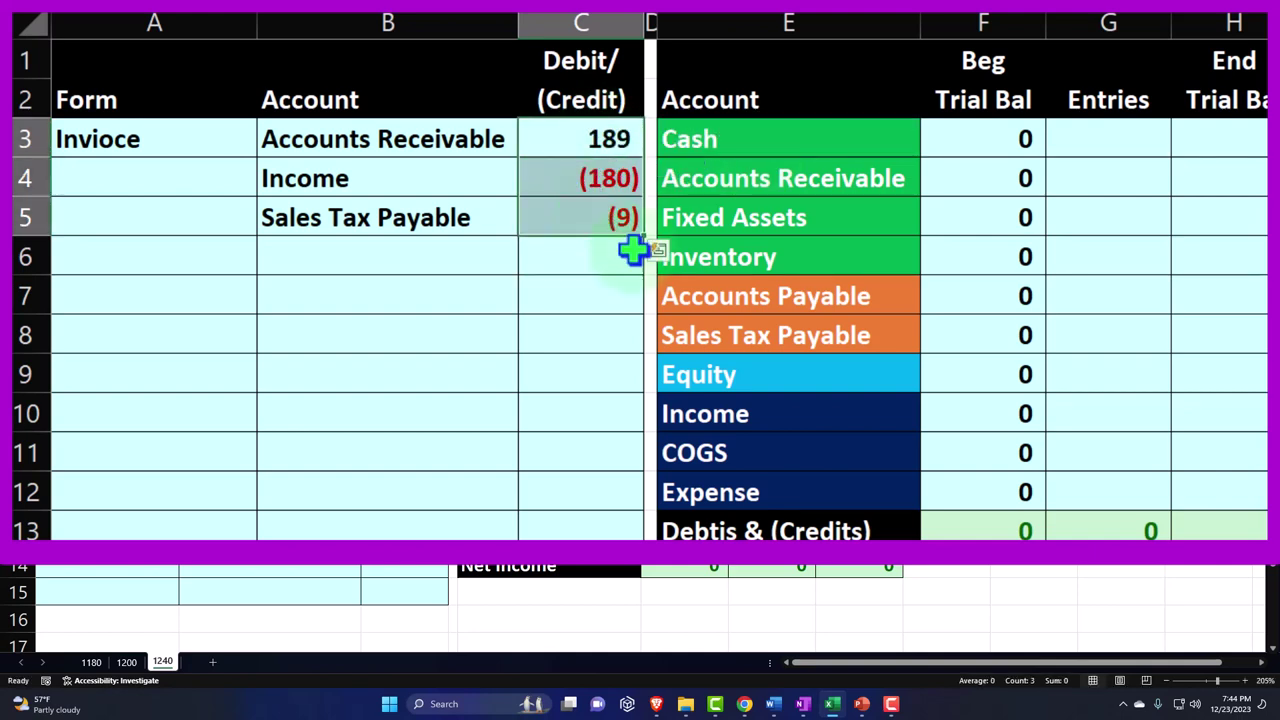
click(344, 292)
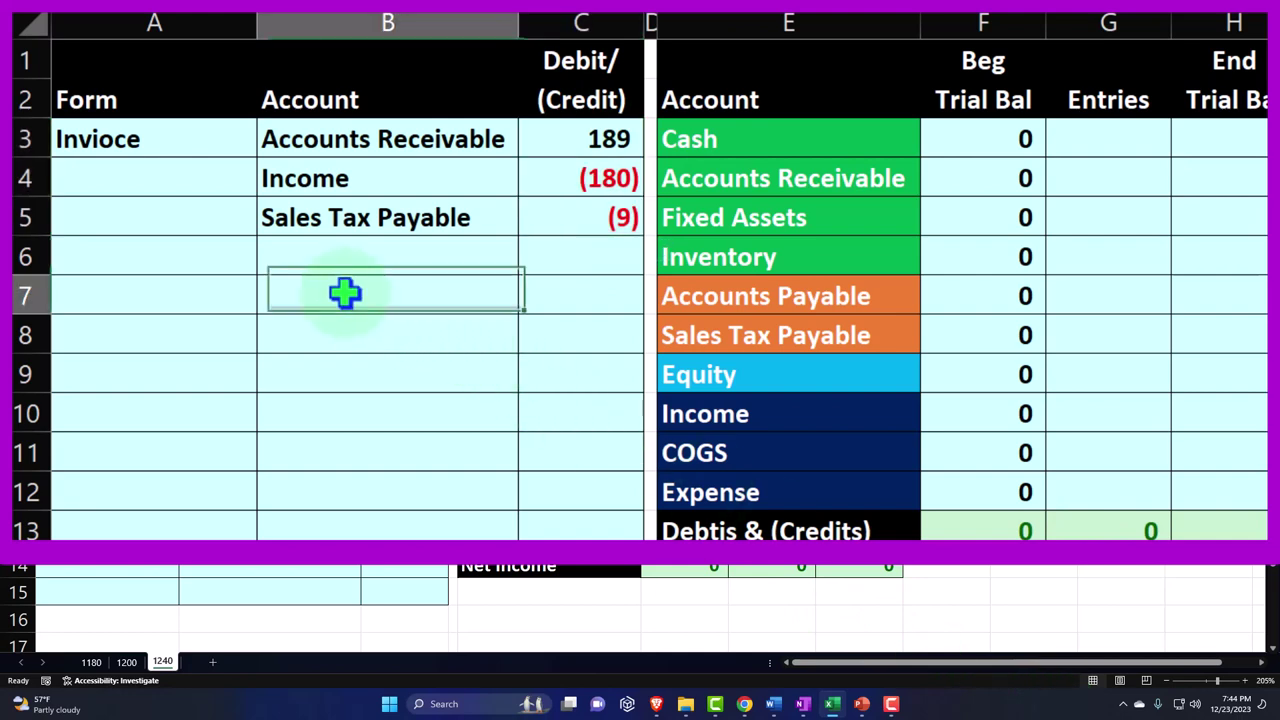
- Link account cell B7 to the COGS name in E11
text(=)
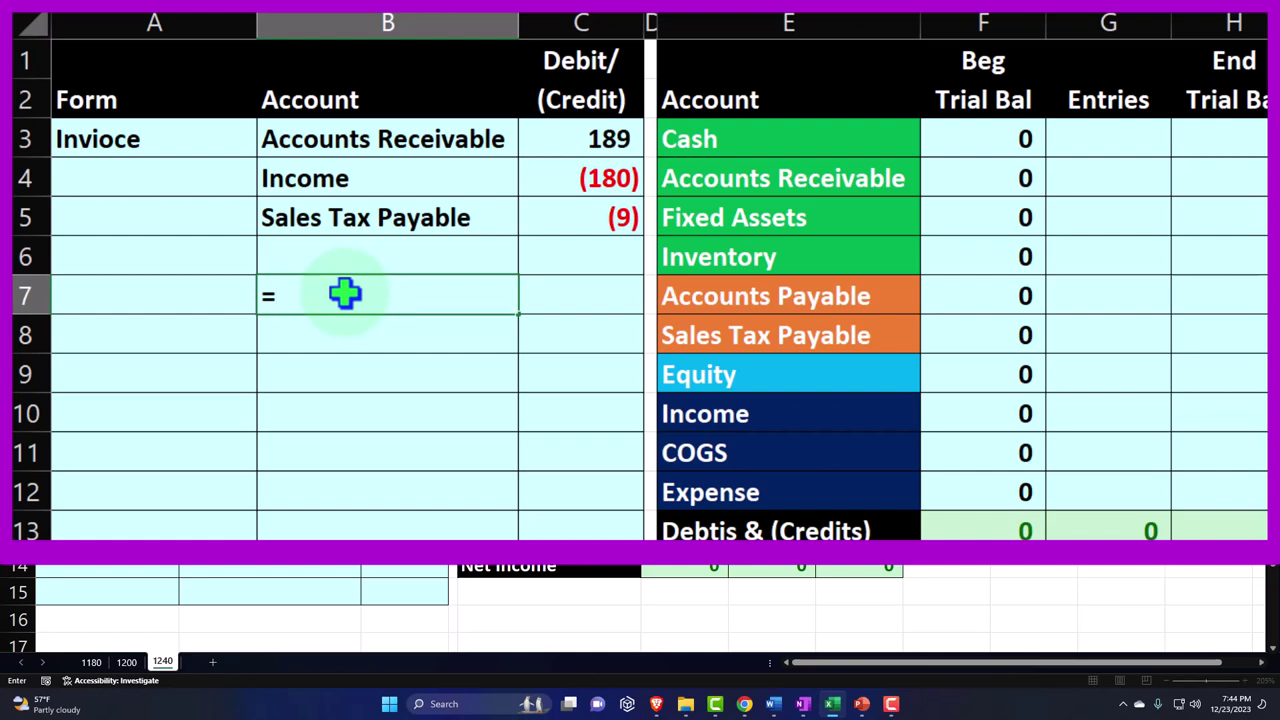
key(Right)
key(Right)
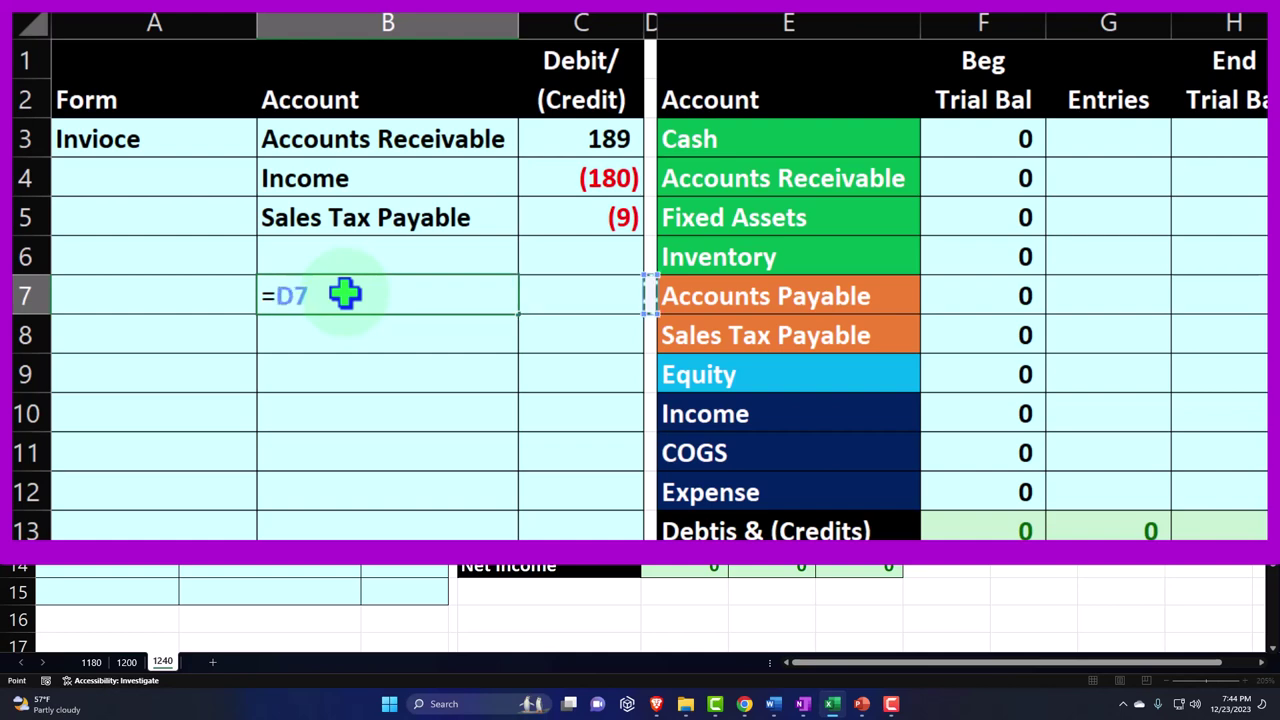
key(Right)
key(Down)
key(Down)
key(Down)
key(Down)
key(Return)
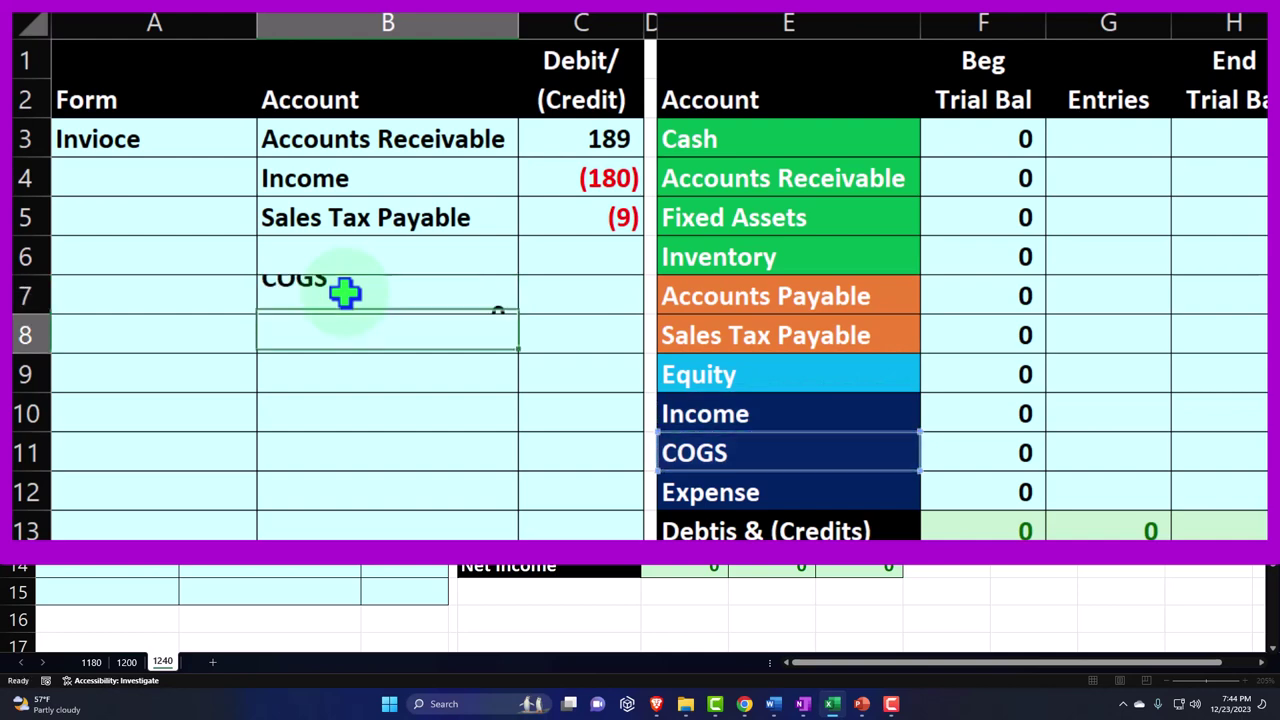
- Link account cell B8 to the Inventory name in E6
text(+)
key(Right)
key(Right)
key(Right)
key(Up)
key(Up)
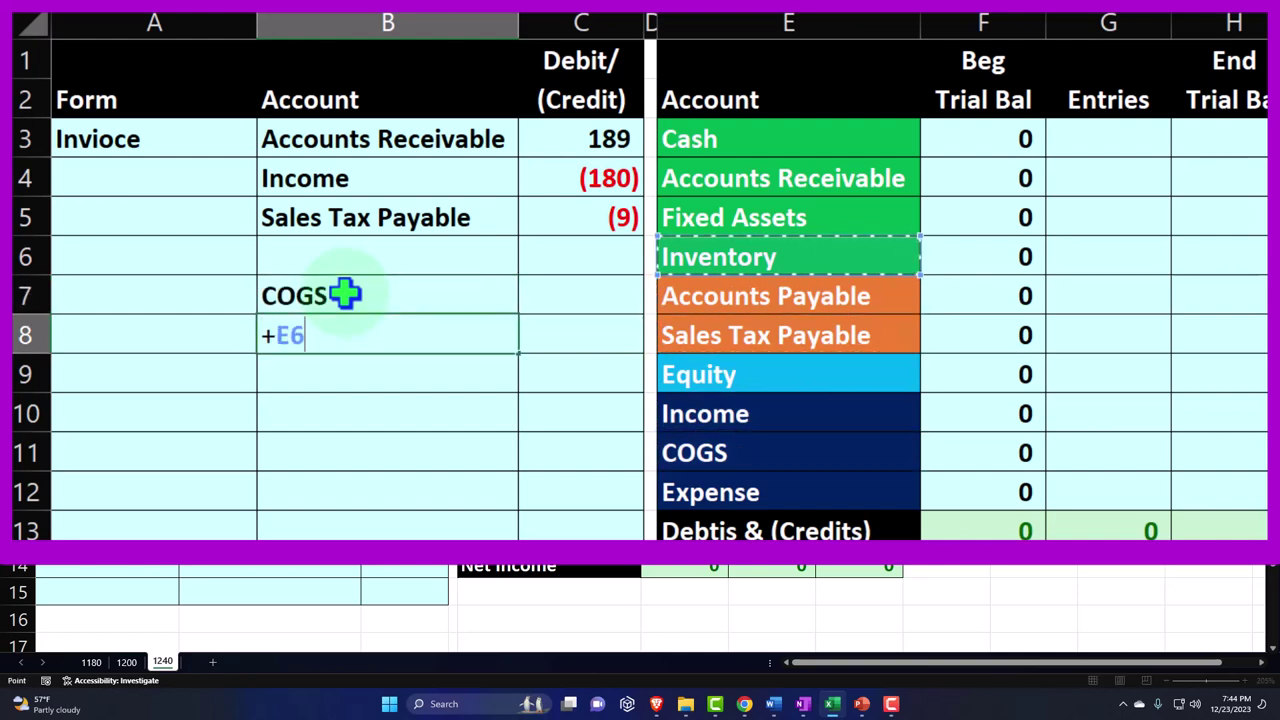
key(Return)
- Enter a COGS debit of 100 in C7 and set the Inventory credit in C8 to the negative of C7
key(Up)
key(Up)
key(Right)
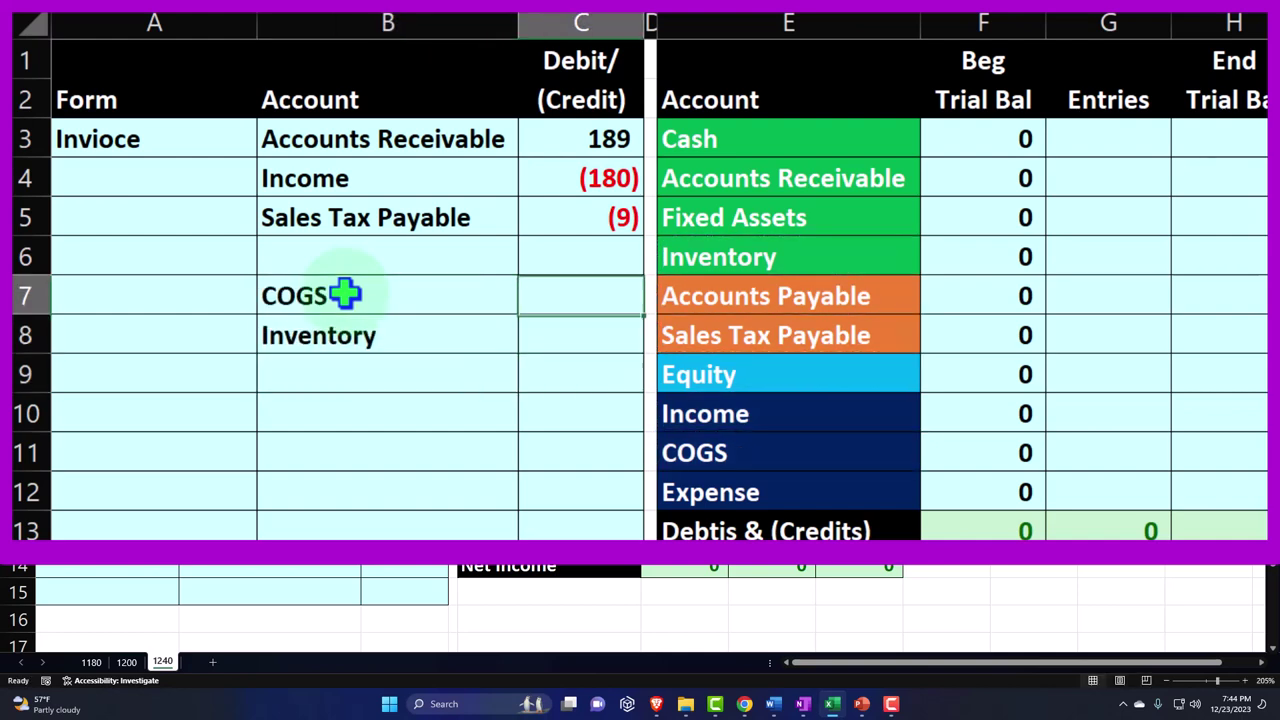
text(100)
key(Return)
text(-)
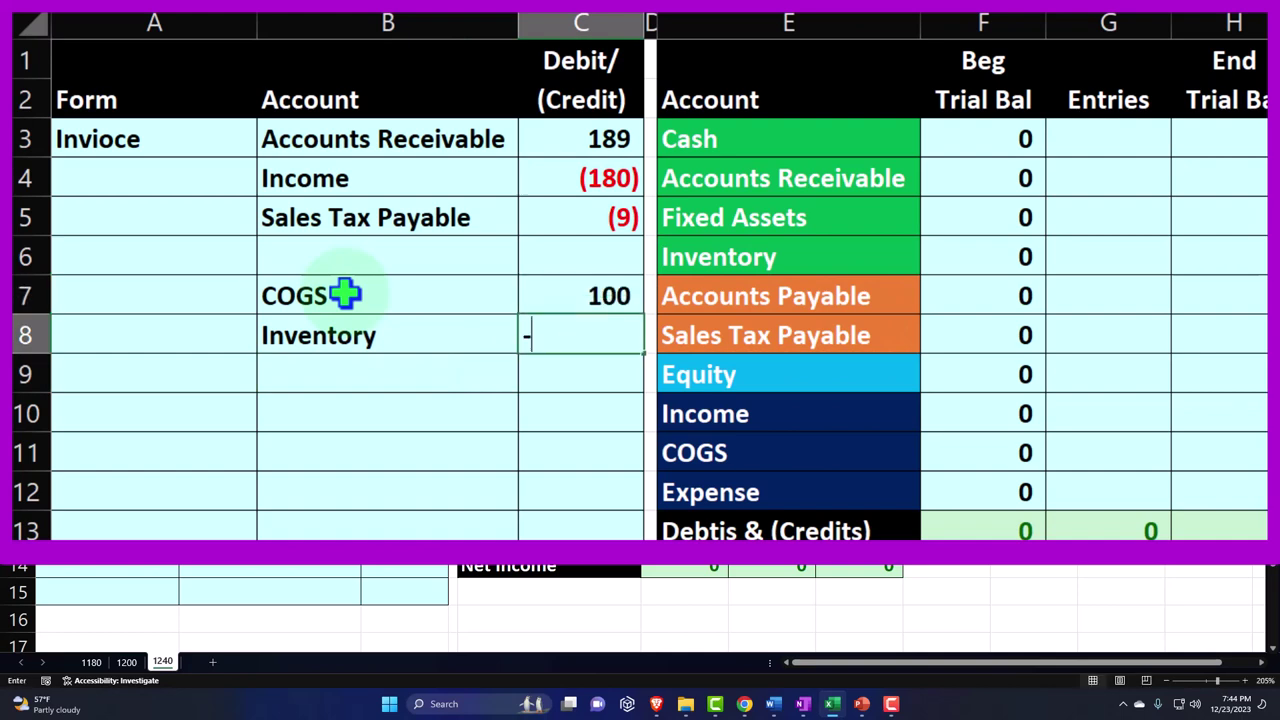
key(Up)
key(Return)
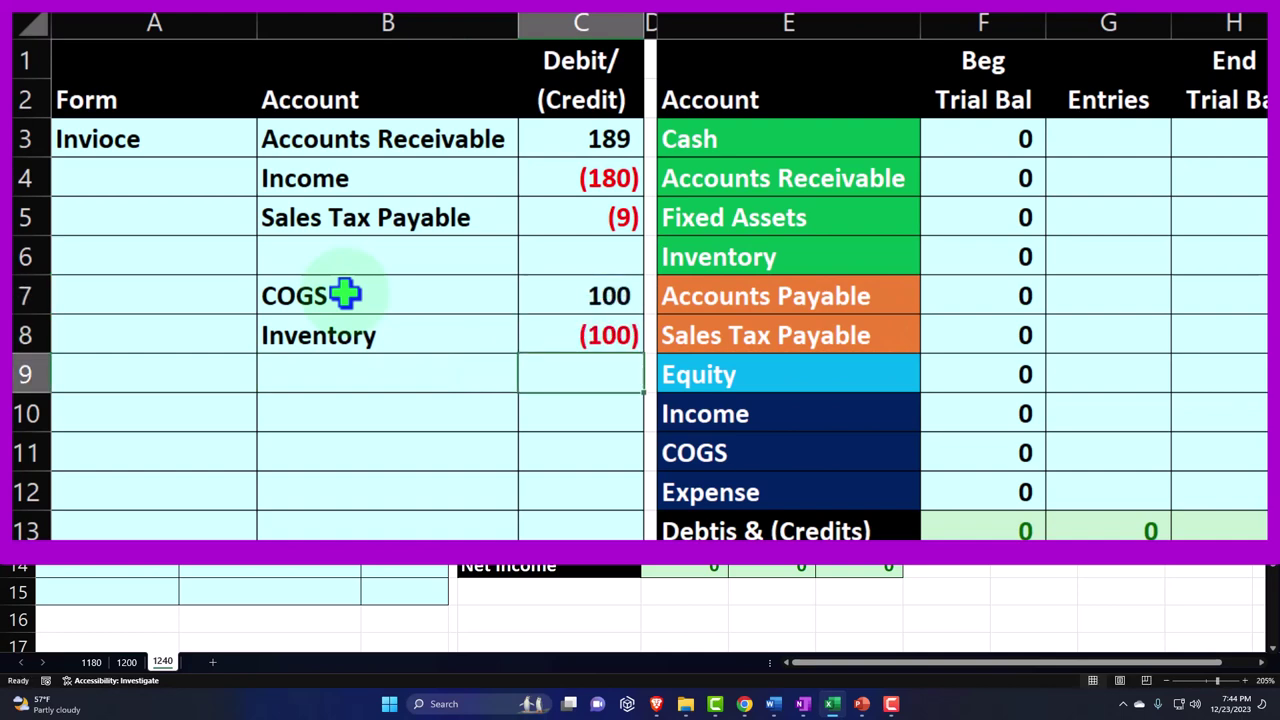
- Post the Accounts Receivable debit by linking its Entries cell G4 to C3
key(Right)
key(Right)
key(Right)
key(Right)
key(Up)
key(Up)
key(Up)
key(Up)
key(Up)
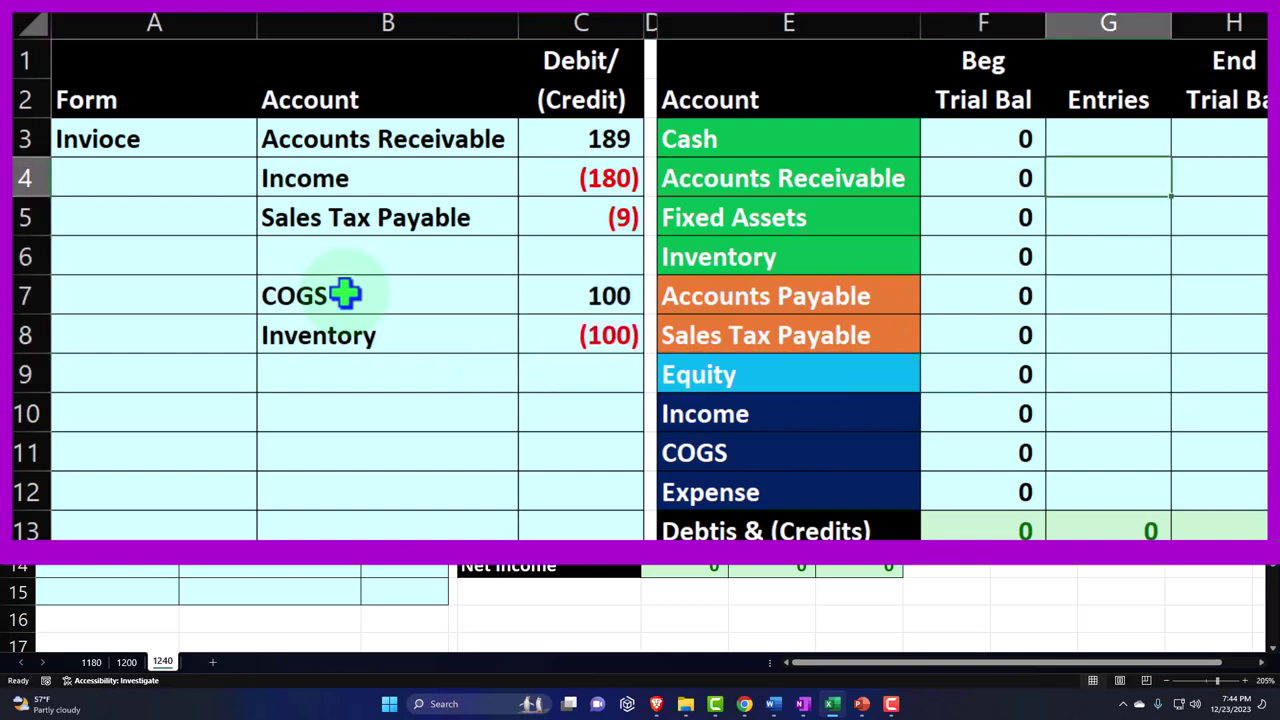
text(=)
key(Left)
key(Left)
key(Left)
key(Left)
key(Up)
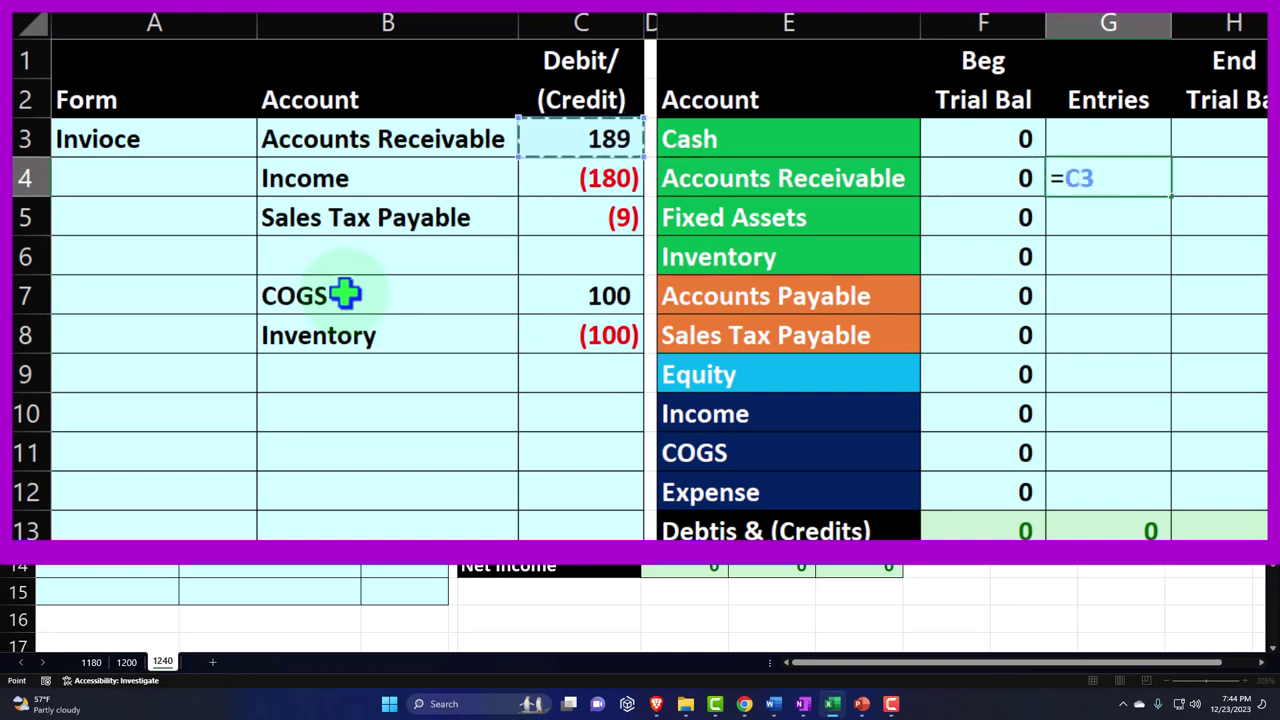
key(Return)
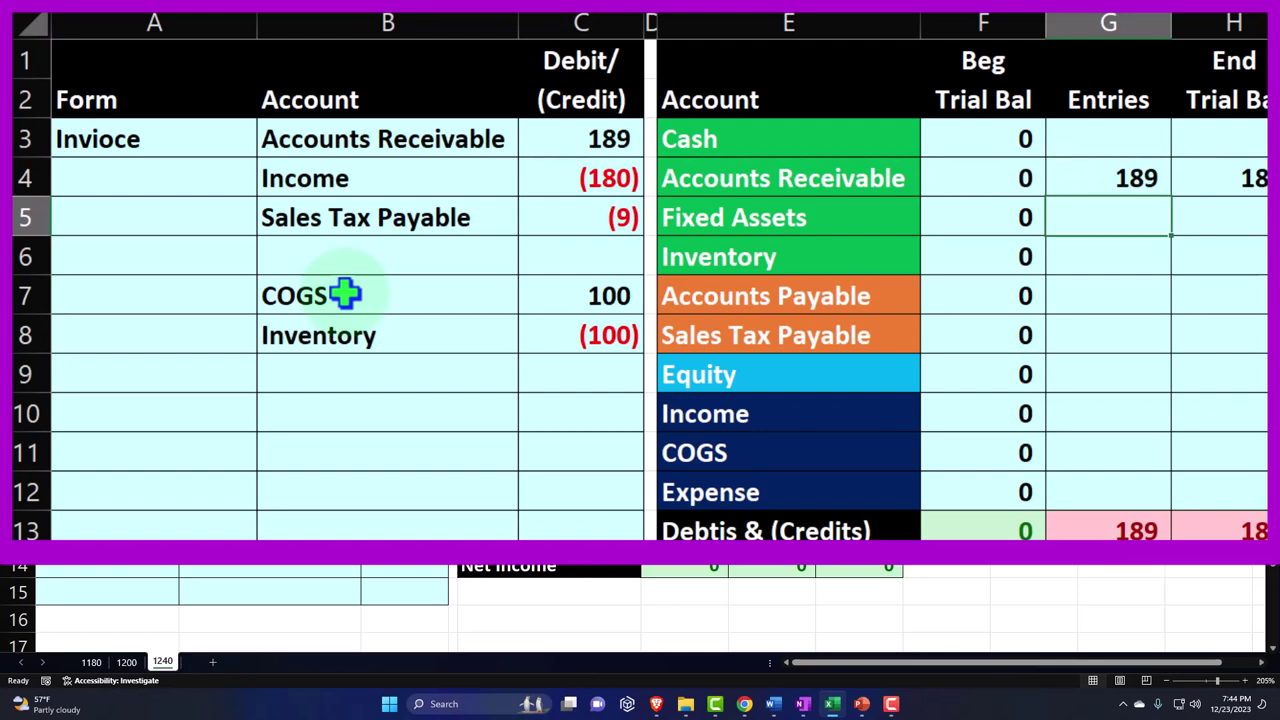
- Post the Income credit by linking its Entries cell G10 to C4
key(Down)
key(Down)
key(Down)
key(Down)
key(Down)
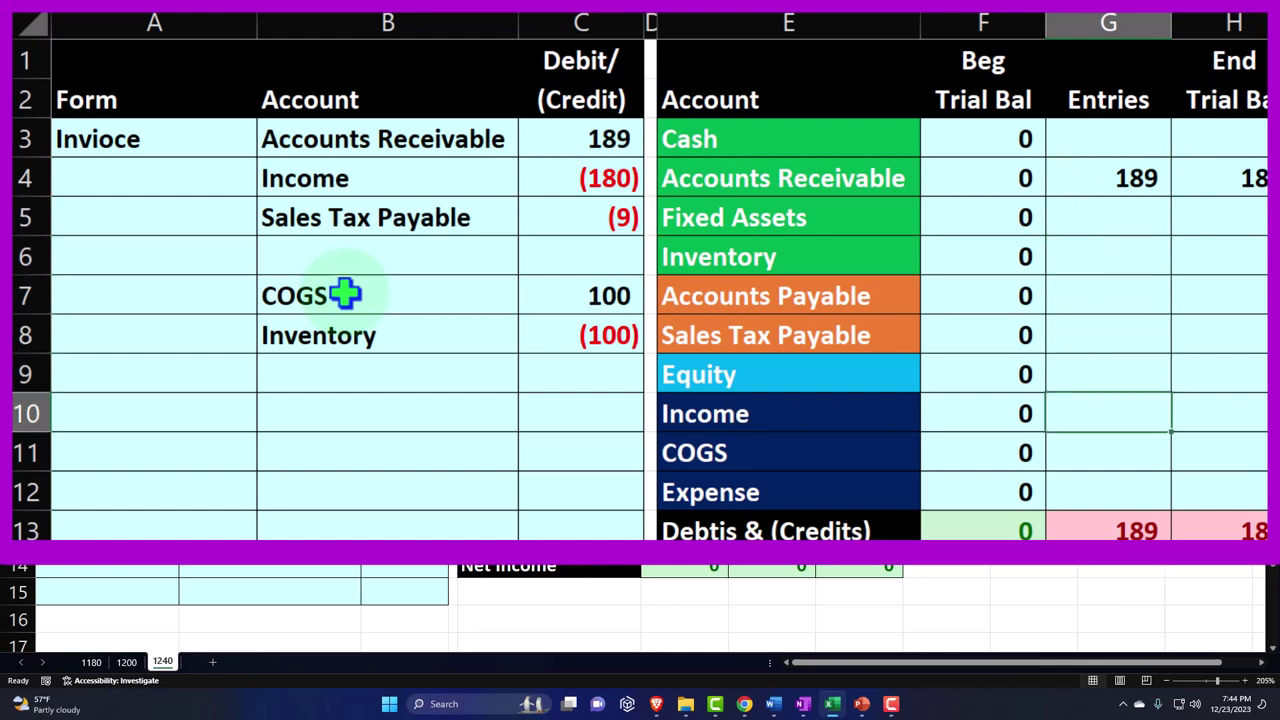
text(=)
key(Left)
key(Left)
key(Left)
key(Up)
key(Up)
key(Up)
key(Up)
key(Up)
key(Up)
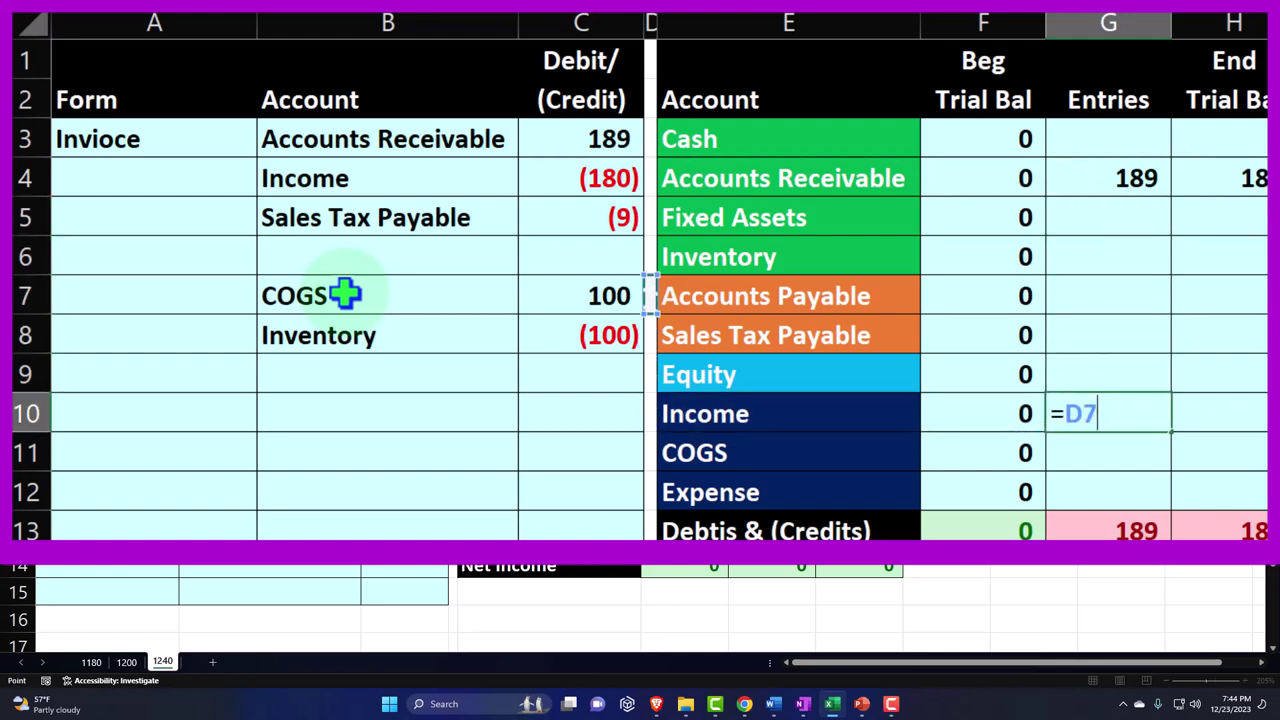
key(Return)
- Post the Sales Tax Payable credit by linking its Entries cell G8 to C5
key(Up)
key(Up)
key(Up)
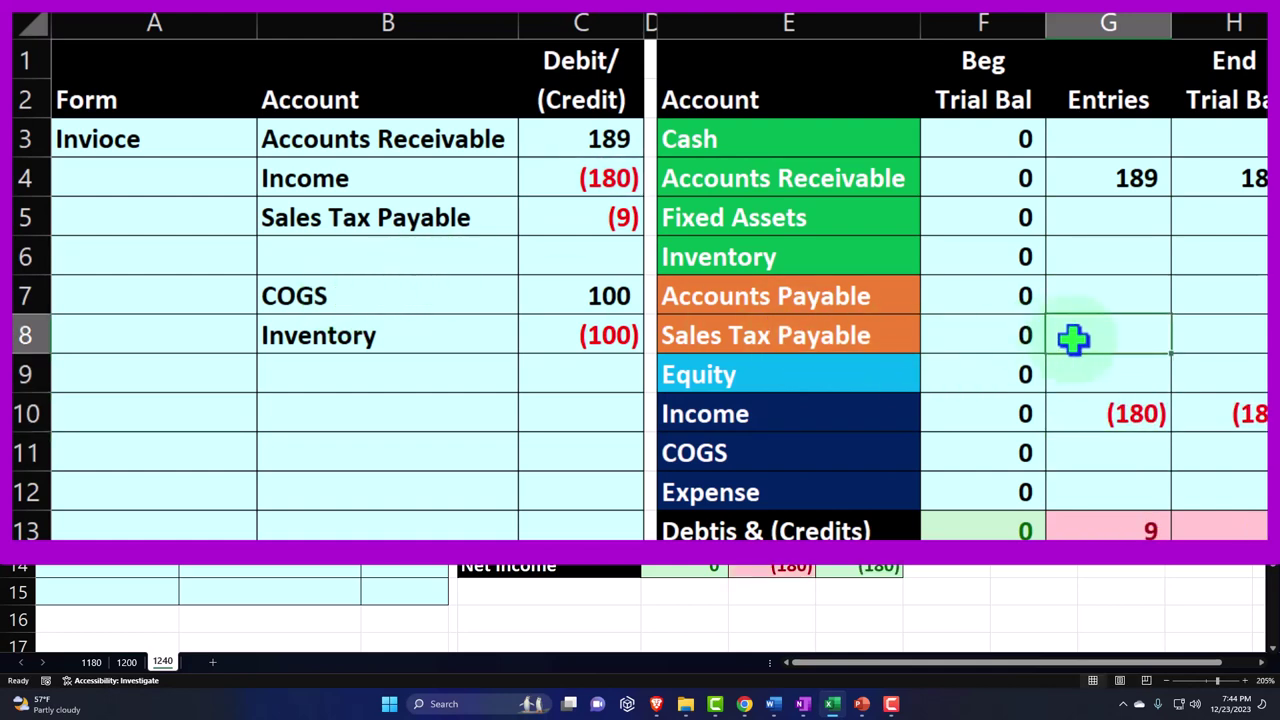
text(=)
key(Left)
key(Left)
key(Left)
key(Left)
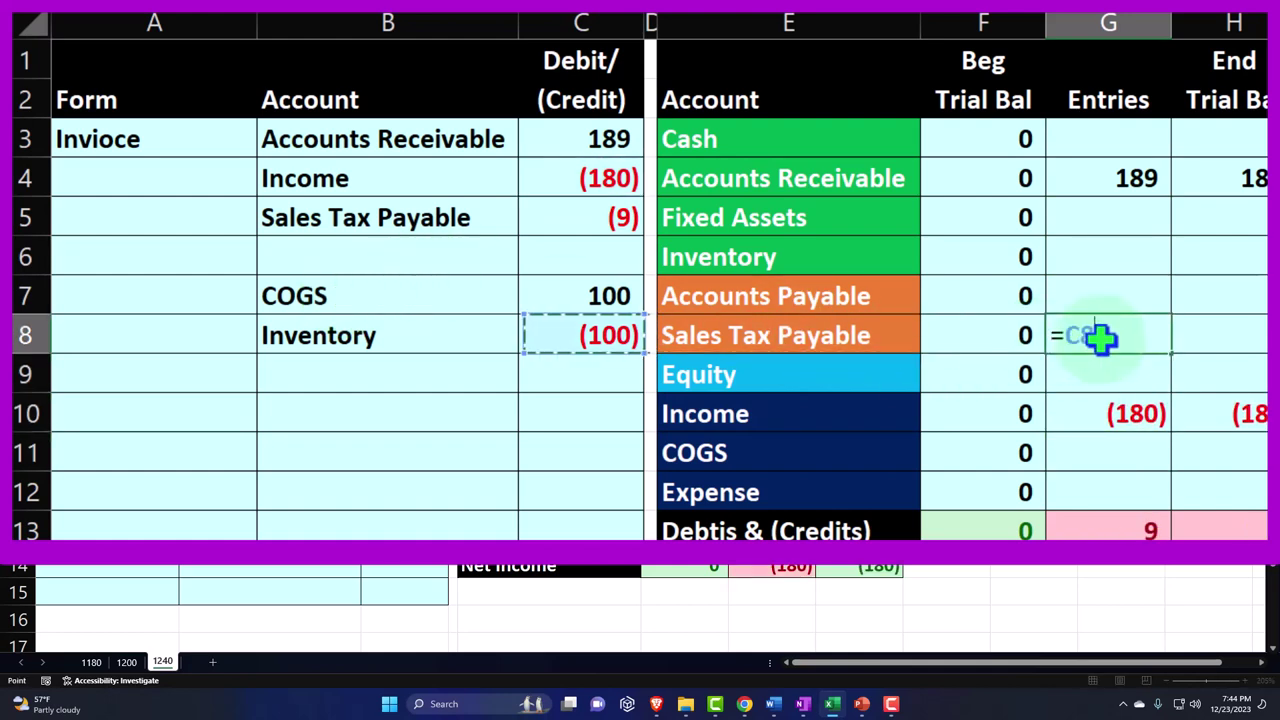
key(Up)
key(Up)
key(Up)
key(Return)
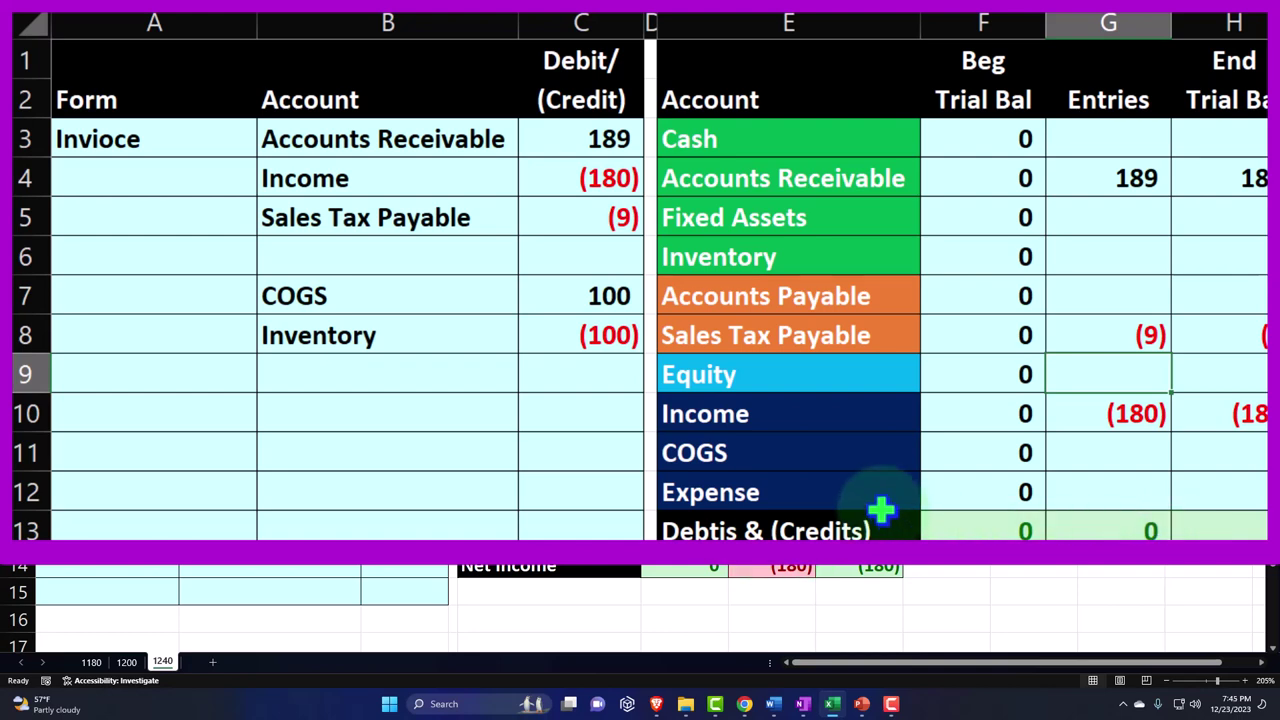
- Post the COGS debit by linking its Entries cell G11 to C7
click(1103, 453)
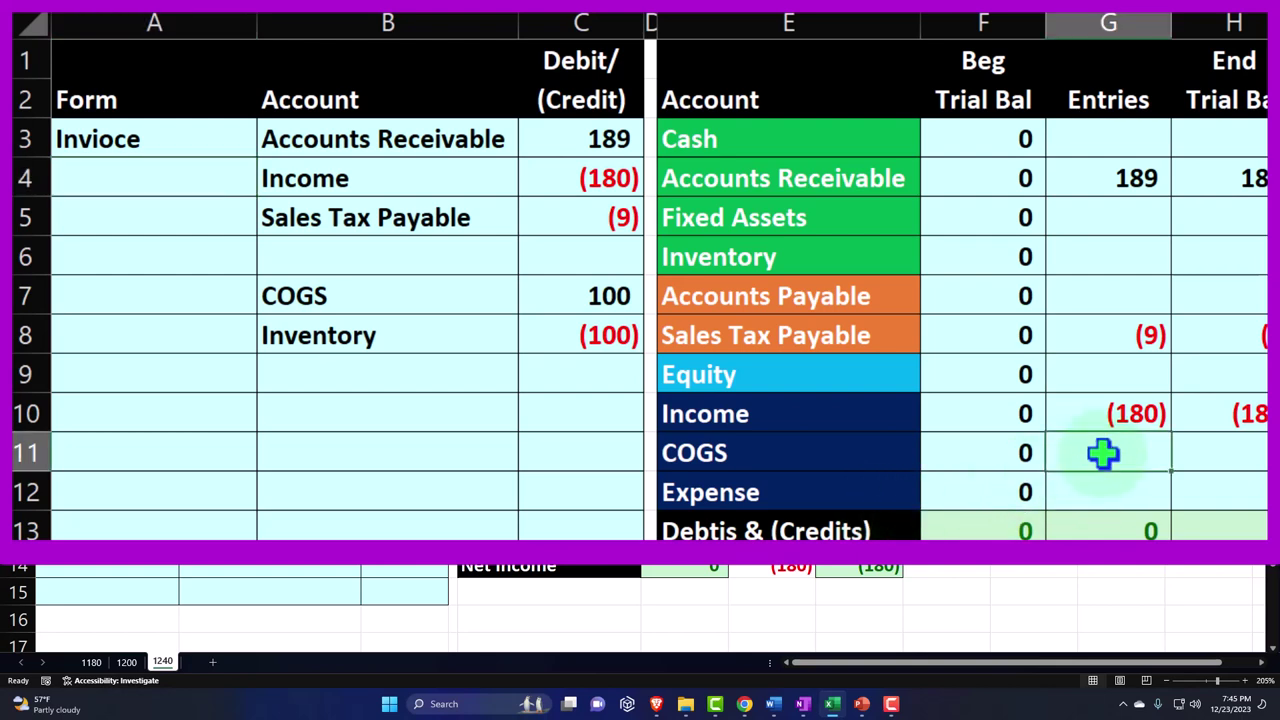
text(=)
key(Left)
key(Left)
key(Left)
key(Left)
key(Up)
key(Up)
key(Up)
key(Up)
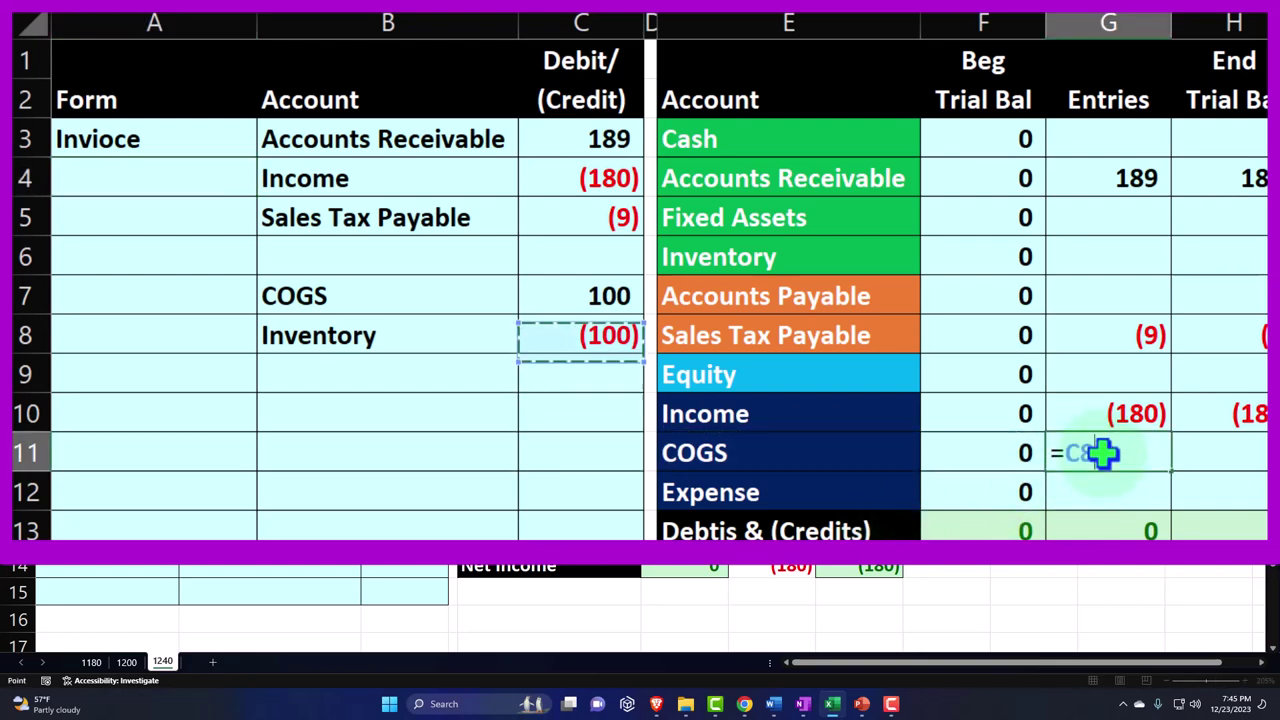
key(Return)
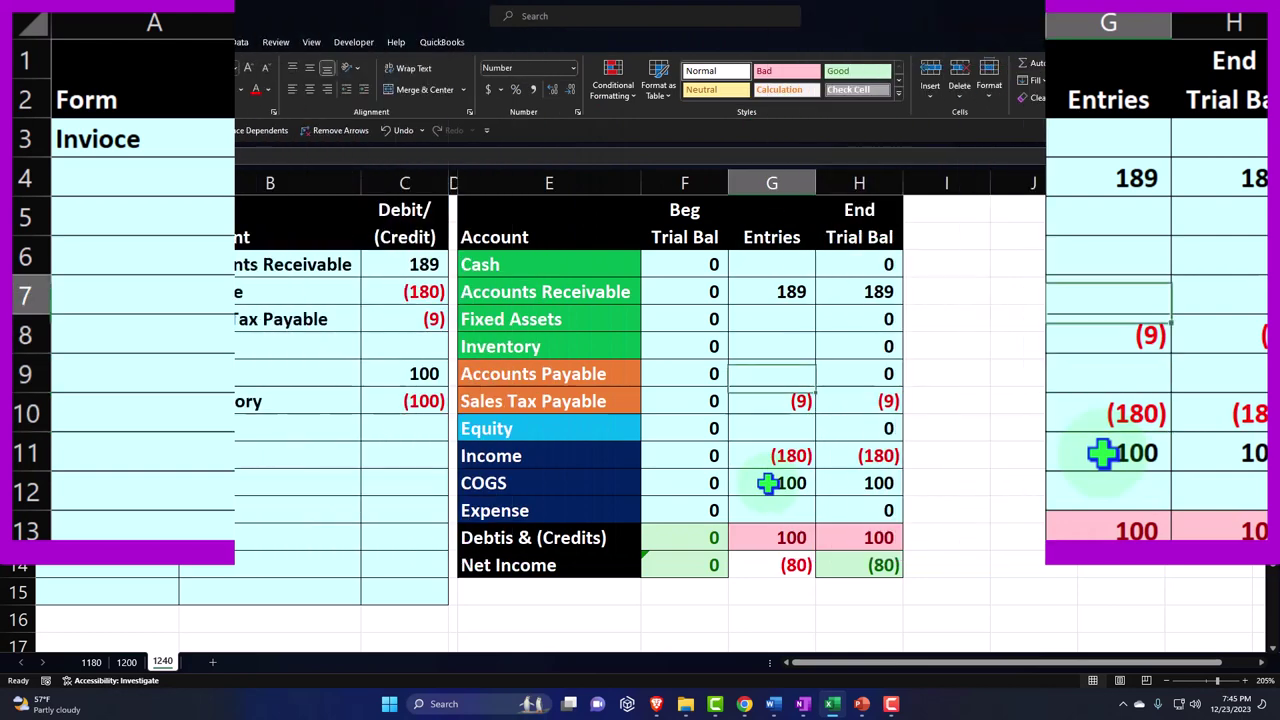
- Post the Inventory credit by linking its Entries cell G6 to C8
text(=)
key(Left)
key(Left)
key(Left)
key(Left)
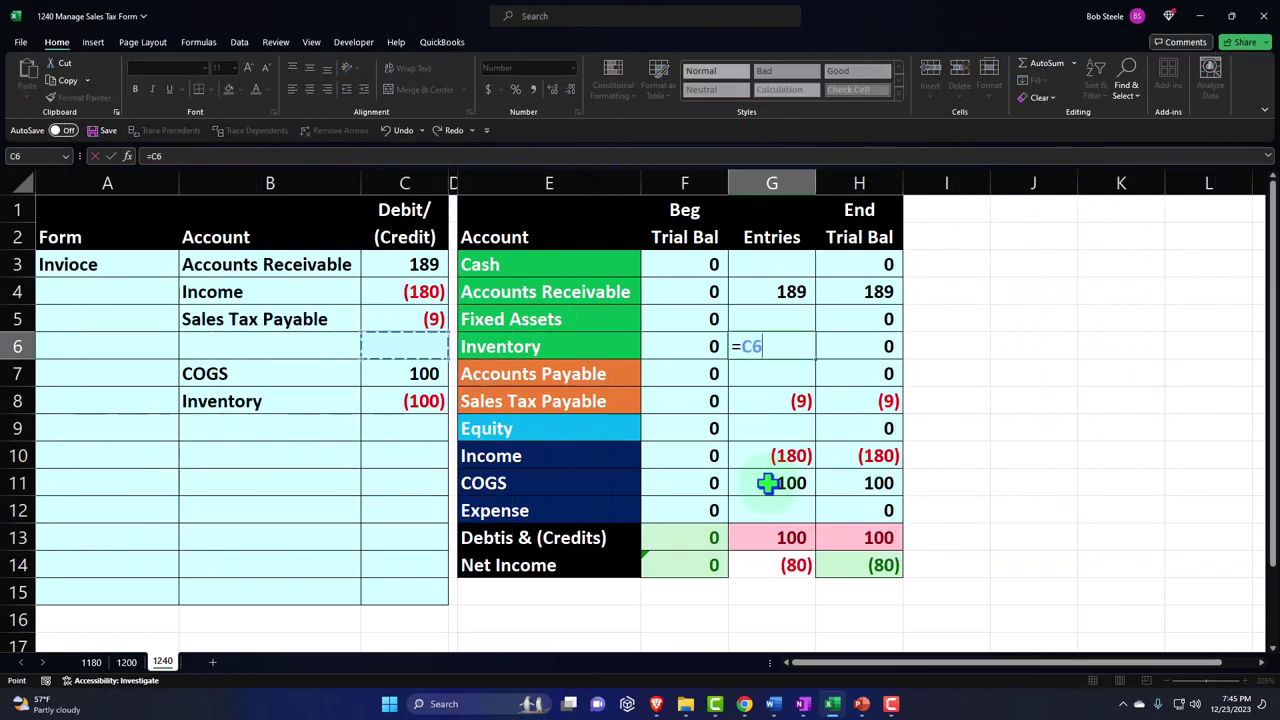
key(Down)
key(Down)
key(Return)
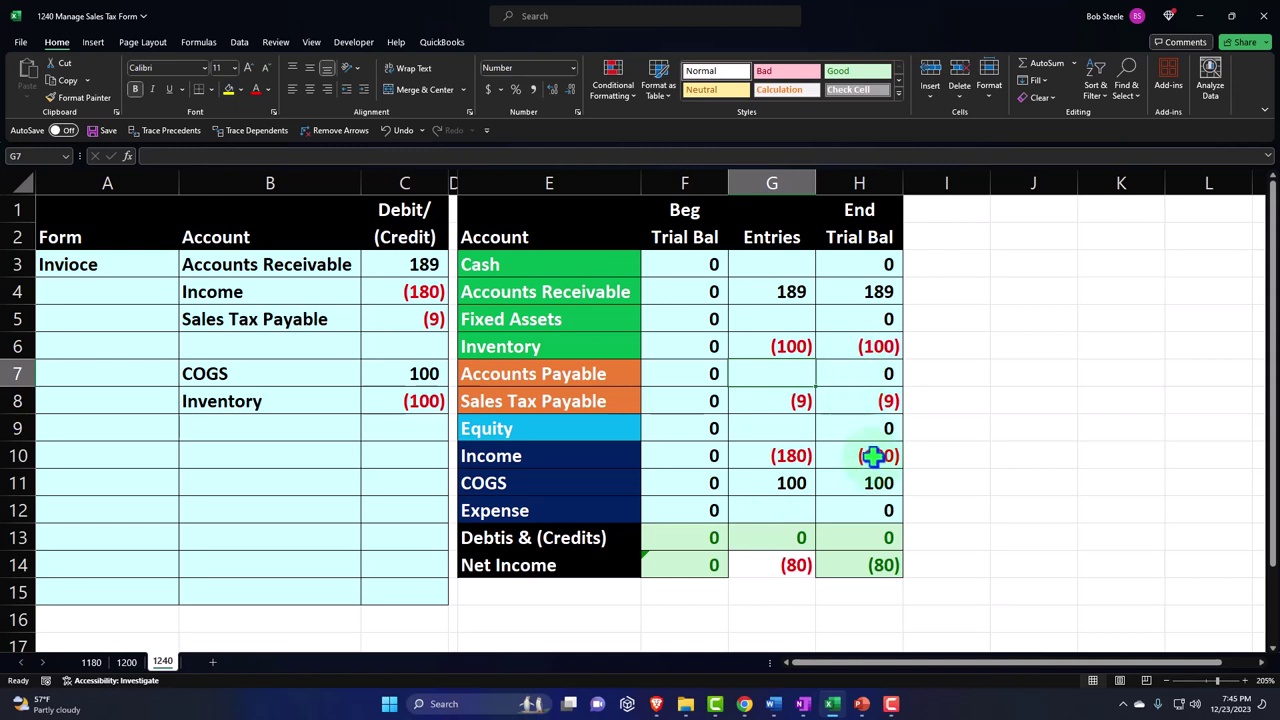
- Check the ending Income and COGS balances in H10:H11 and the Net Income formula in H14
drag(873, 455, 866, 483)
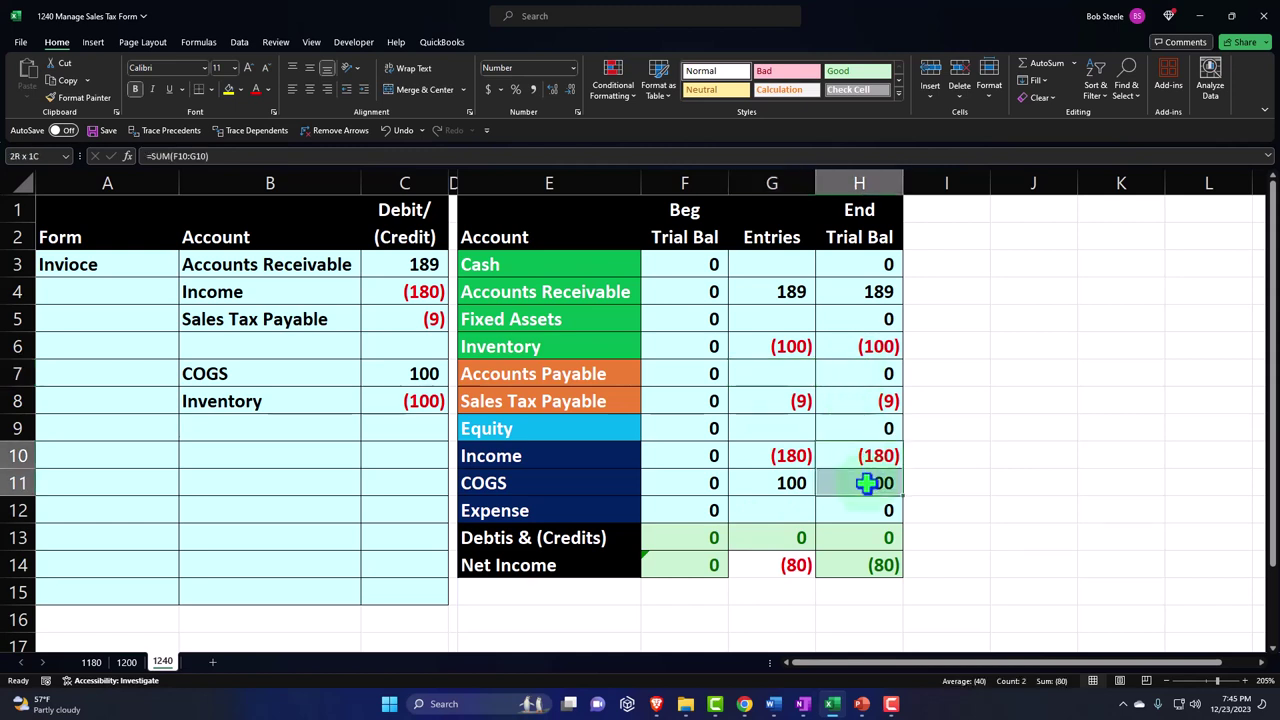
double_click(877, 568)
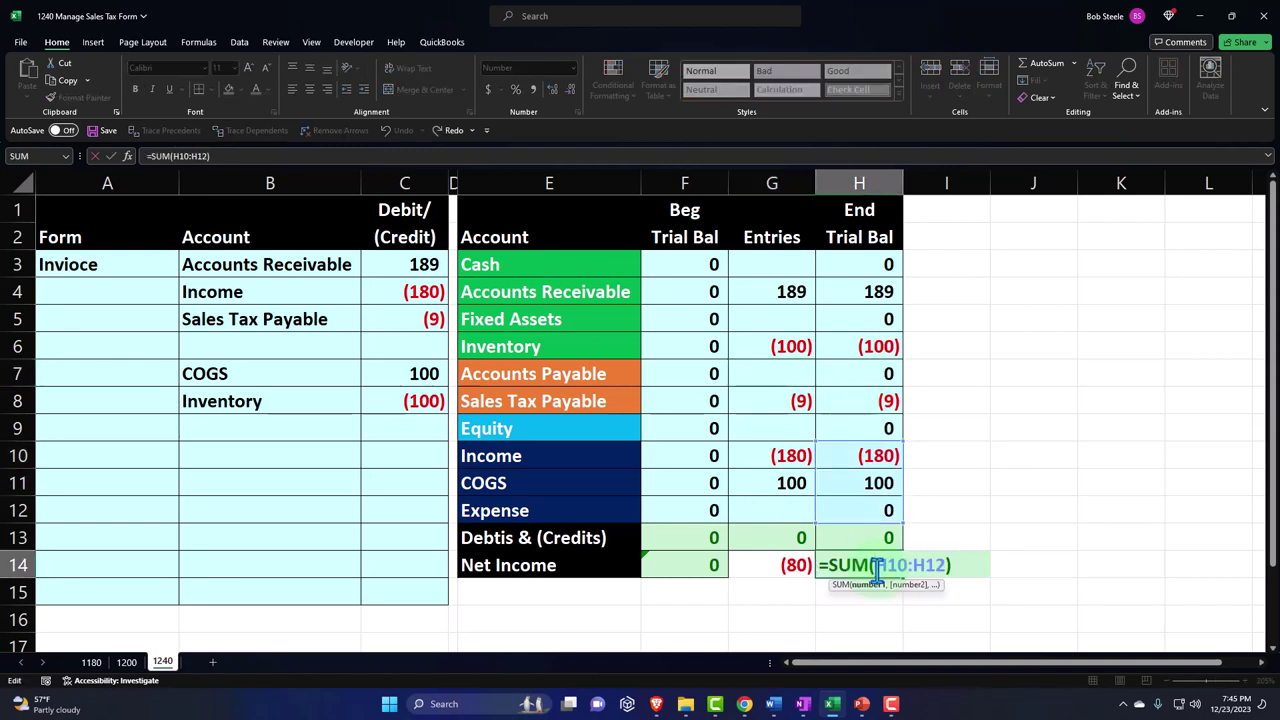
key(Escape)
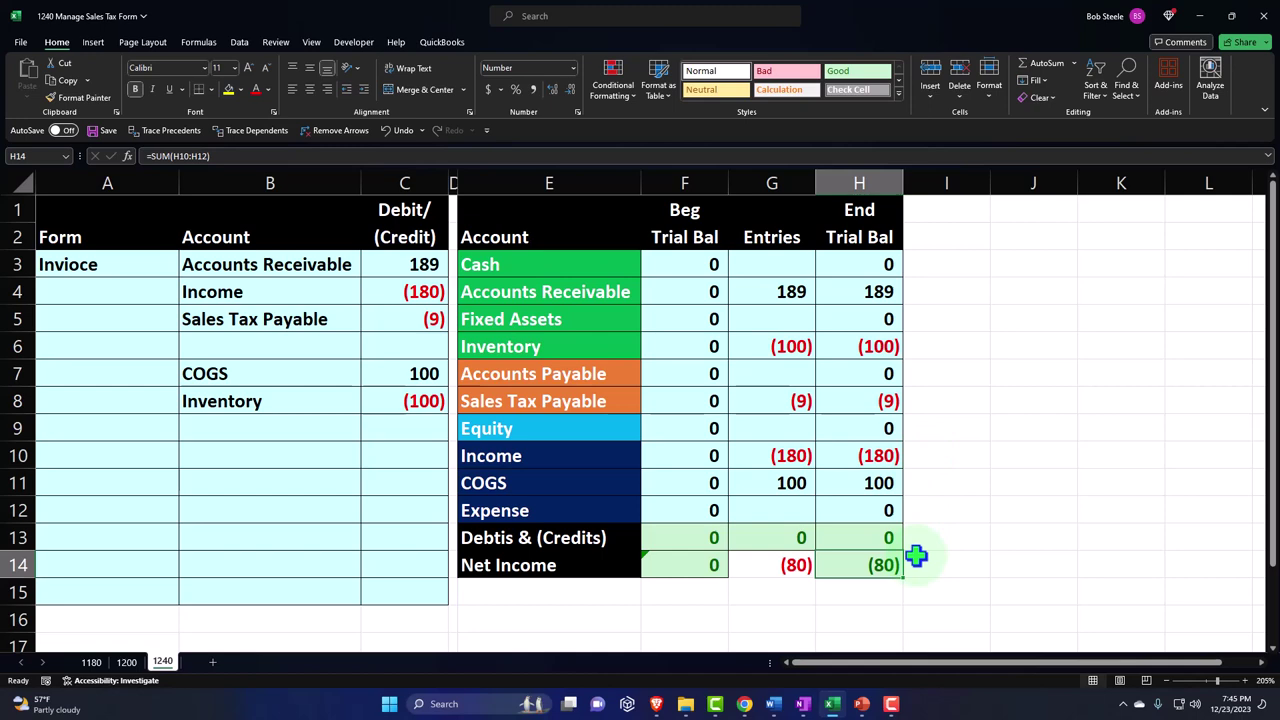
- Switch to QuickBooks Online in Chrome and save and close the Item 1 invoice
click(744, 704)
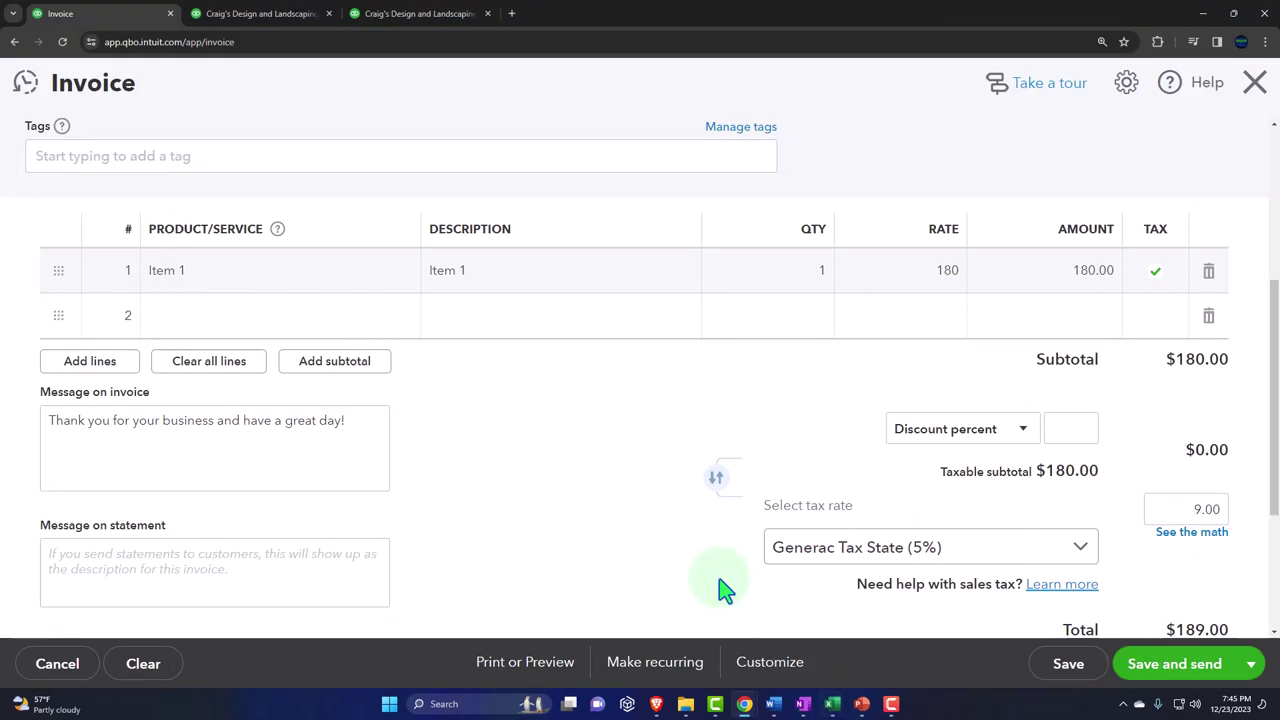
click(1250, 664)
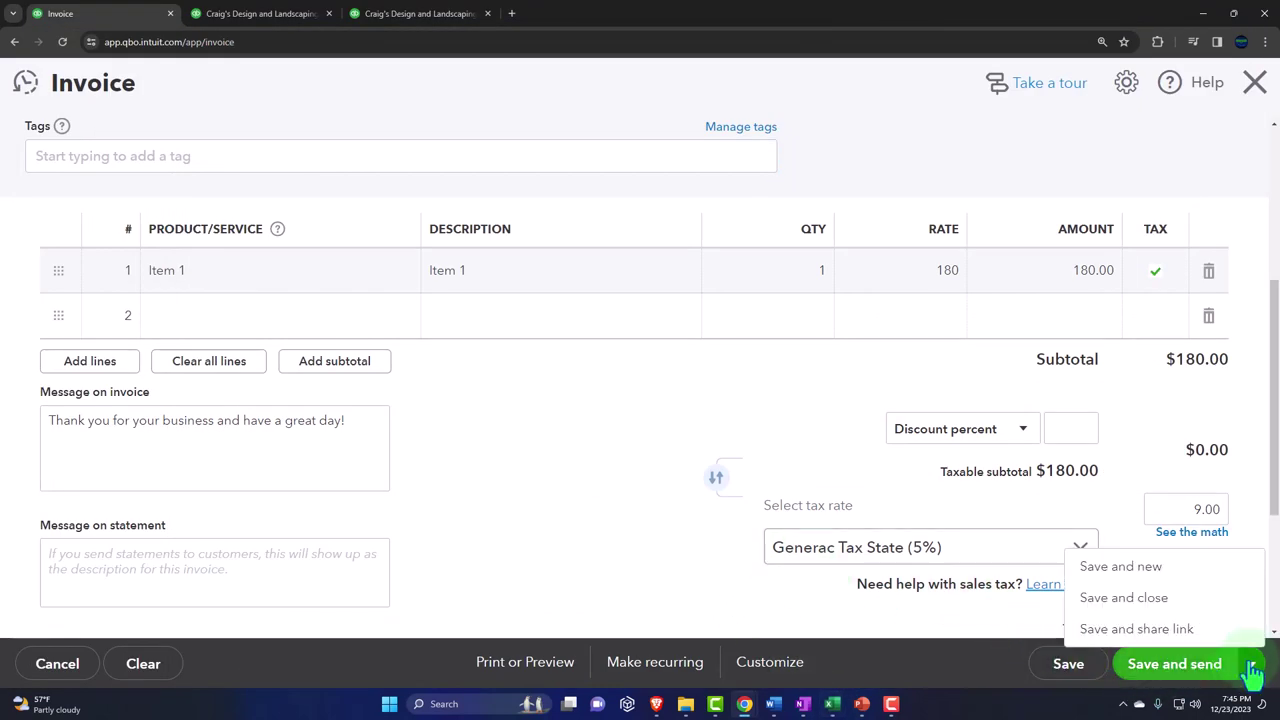
click(1150, 603)
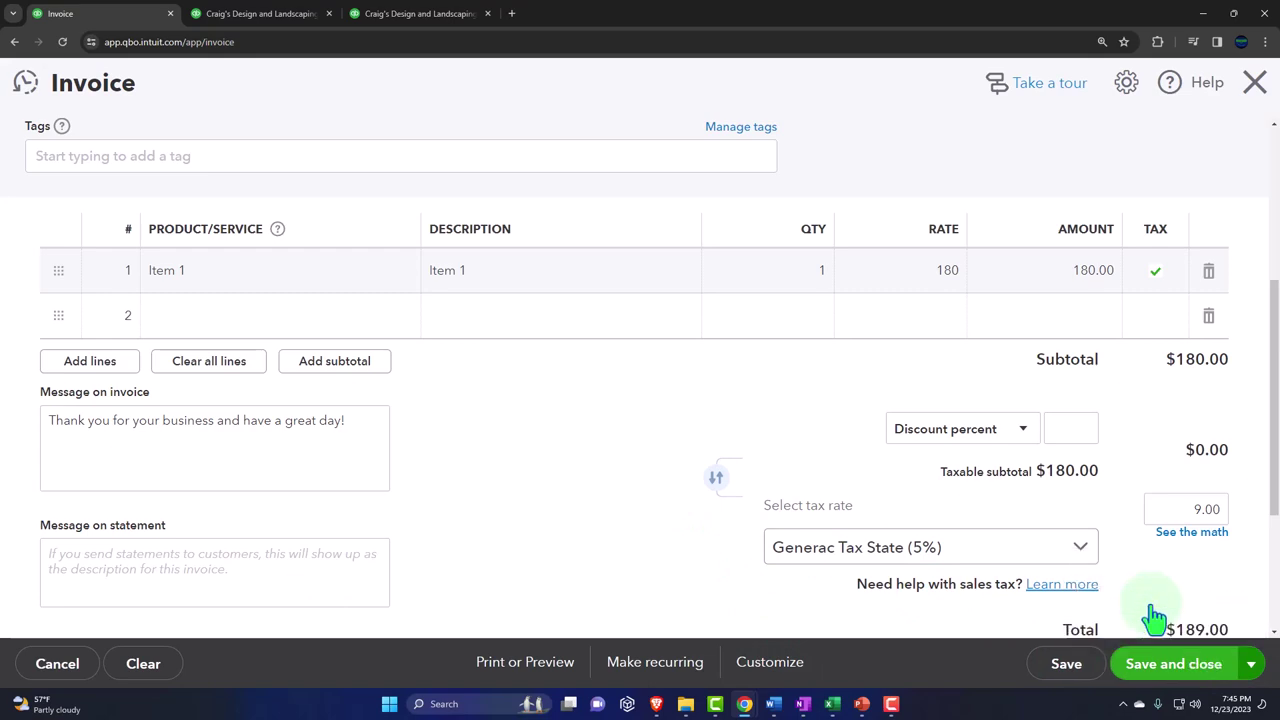
- Run the Balance Sheet report for 01/01/2024 to 12/31/2024
click(282, 20)
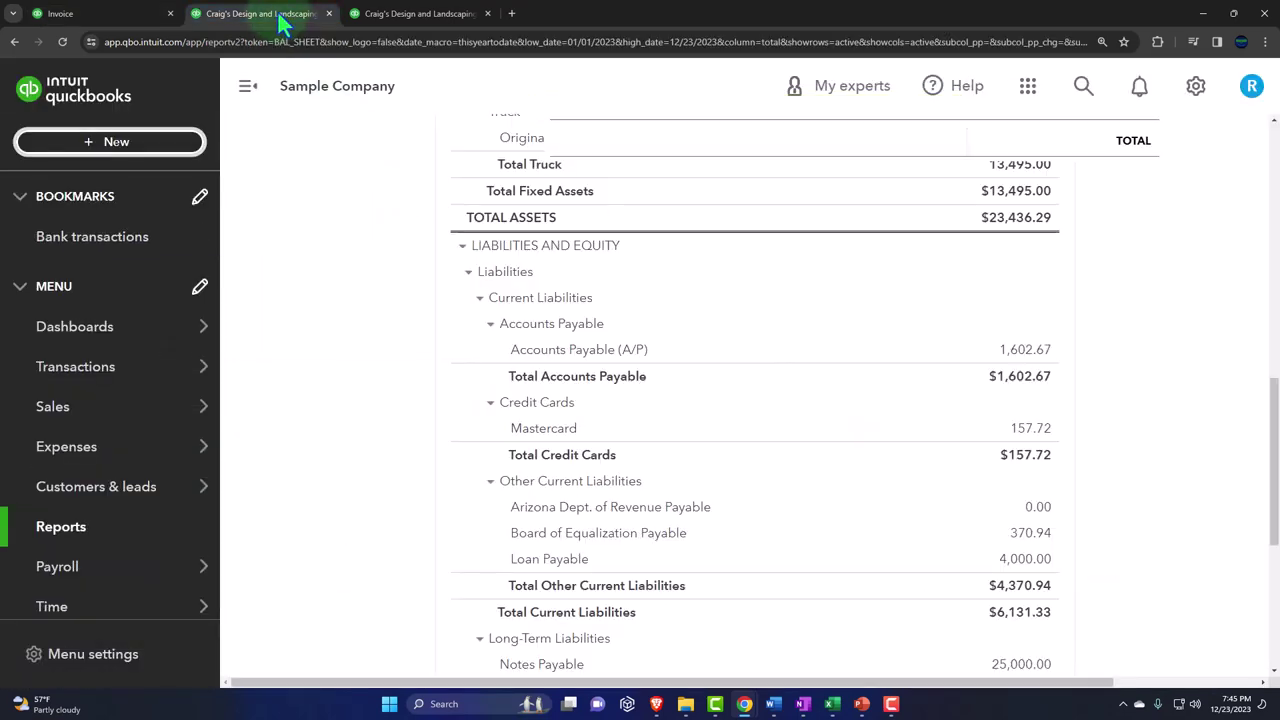
scroll(423, 331, up, 10)
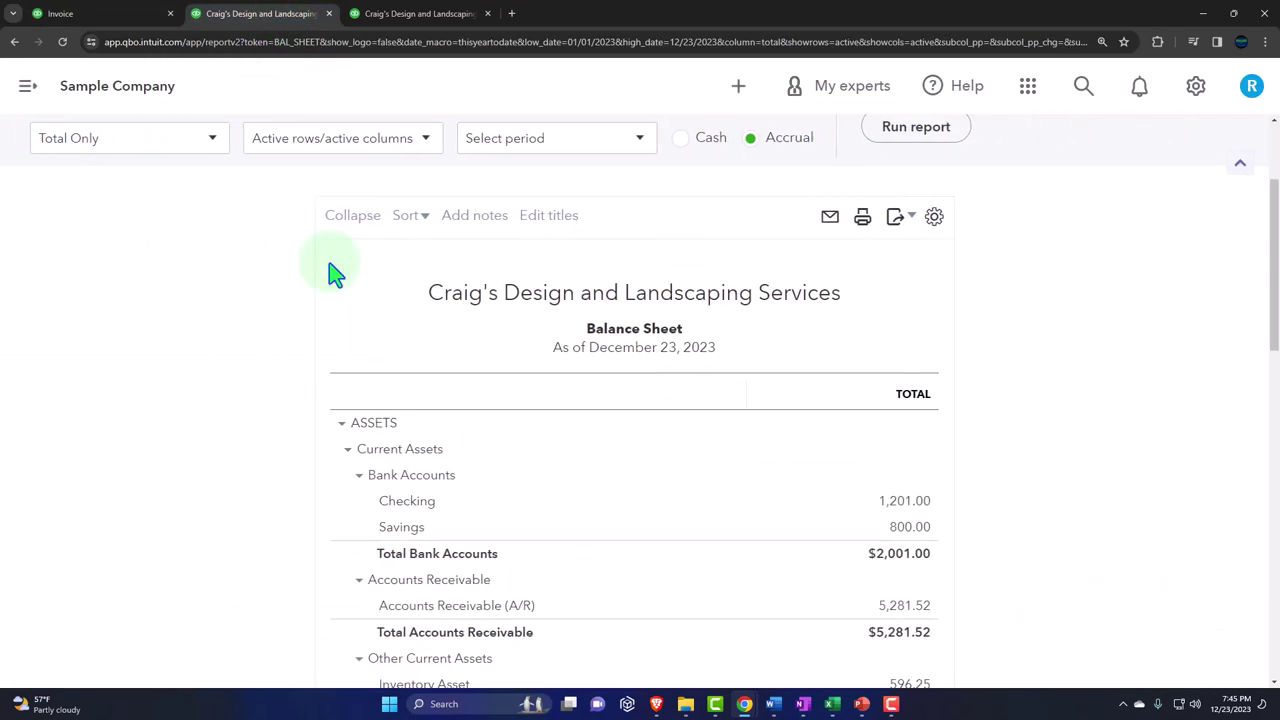
scroll(338, 290, up, 3)
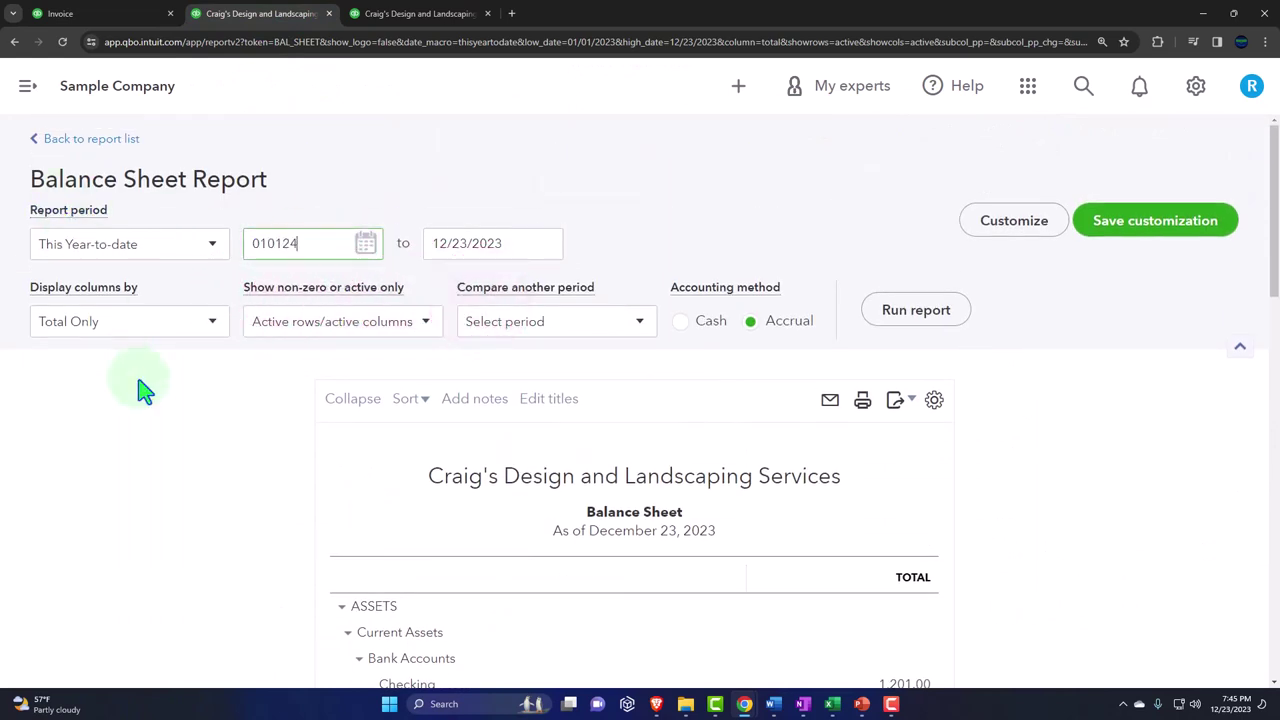
key(Tab)
text(123124)
key(Tab)
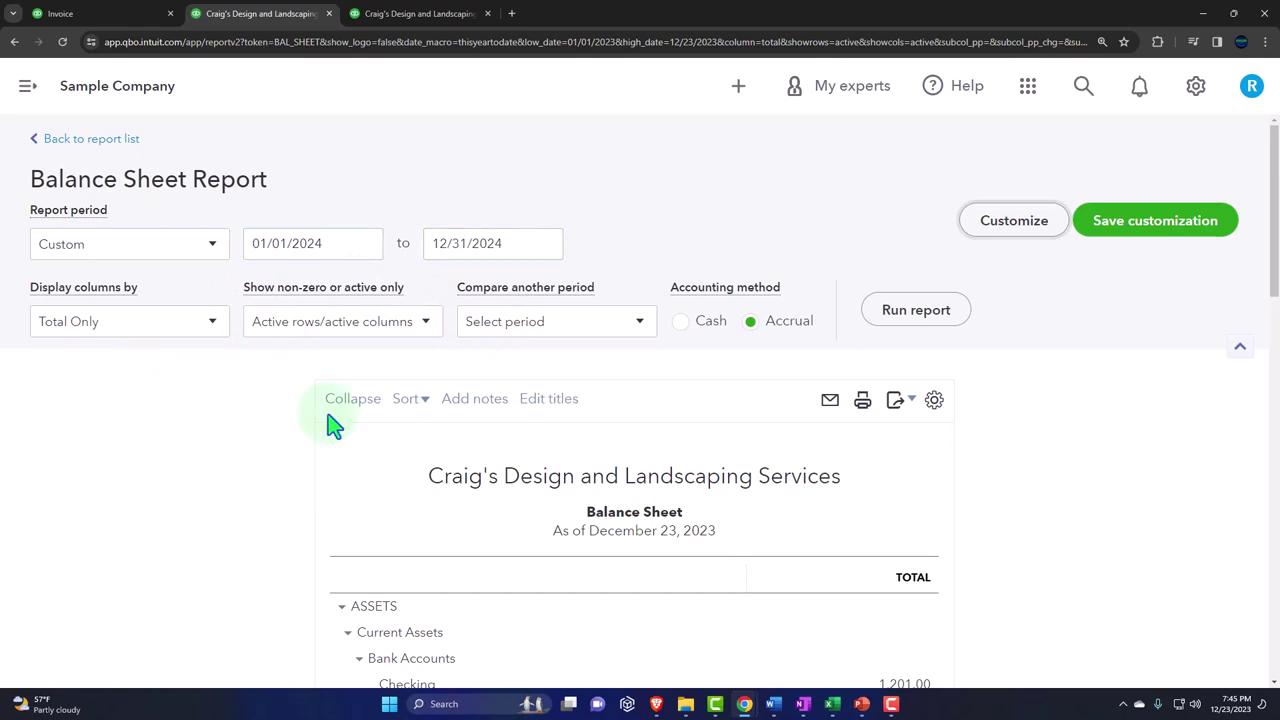
click(916, 310)
- Drill down from the Accounts Receivable (A/R) balance into its transactions and open the Customer 1 invoice to review its tax and total
scroll(280, 390, down, 2)
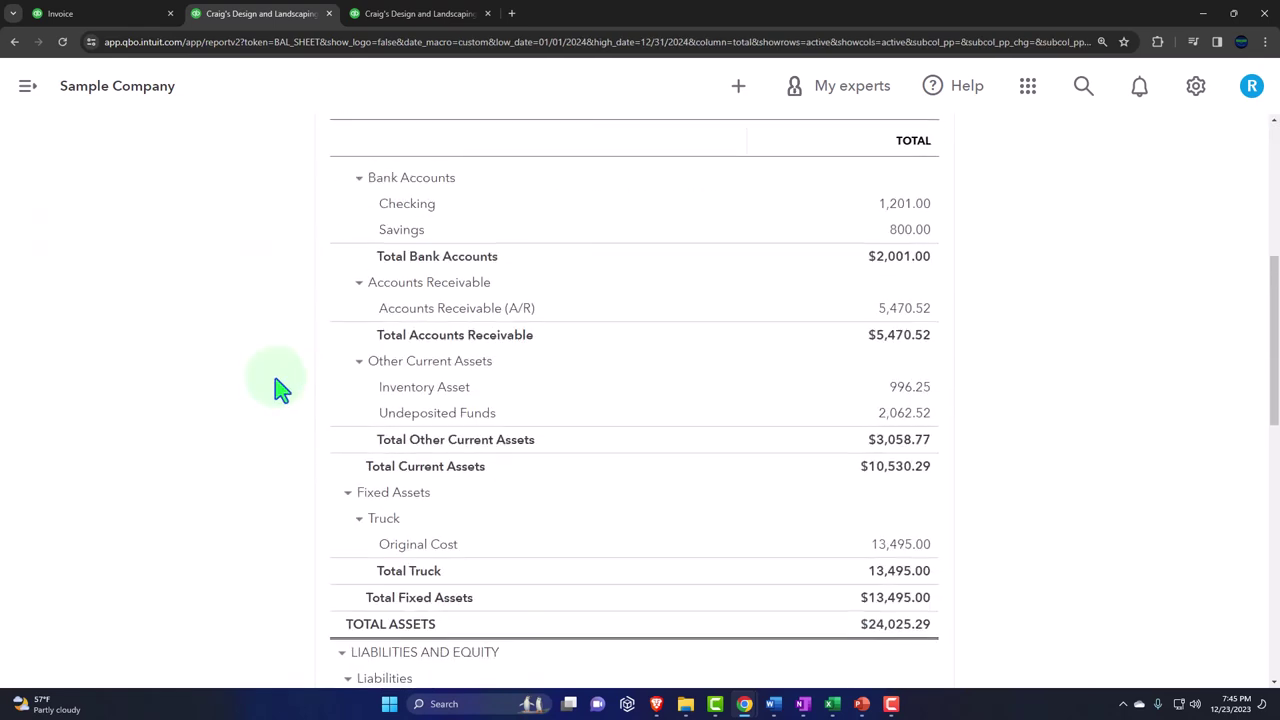
click(900, 303)
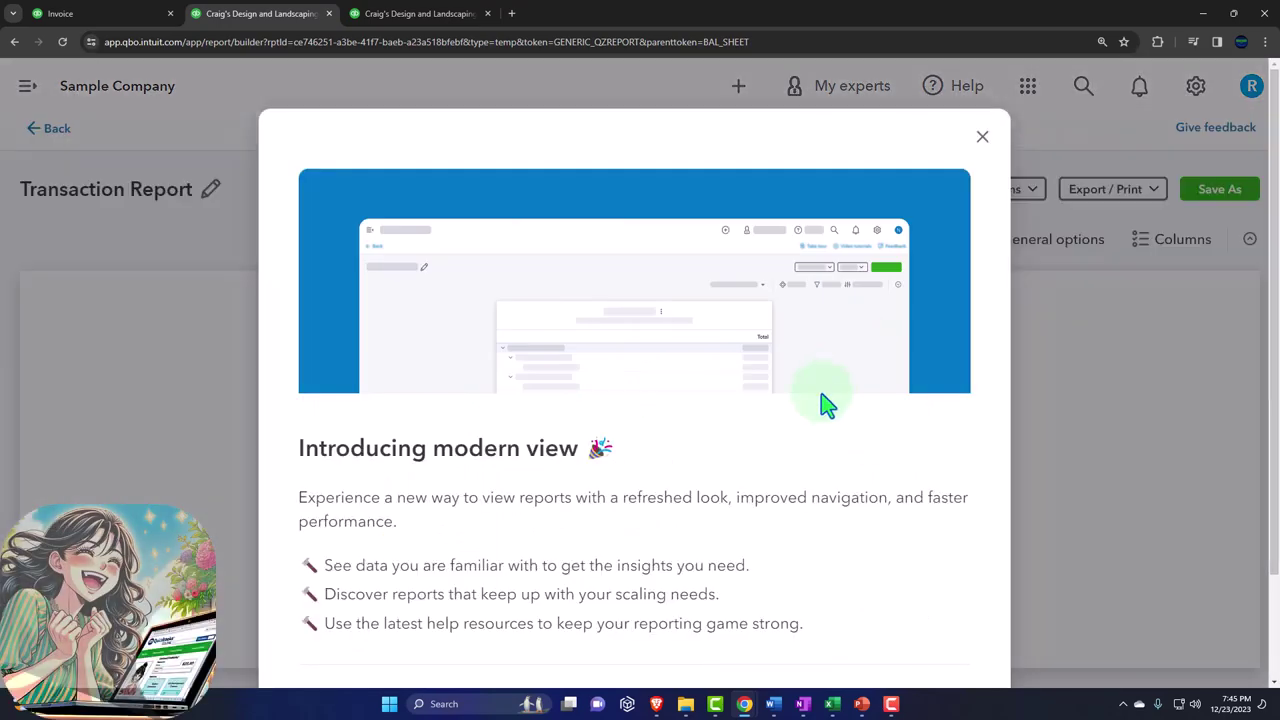
click(982, 137)
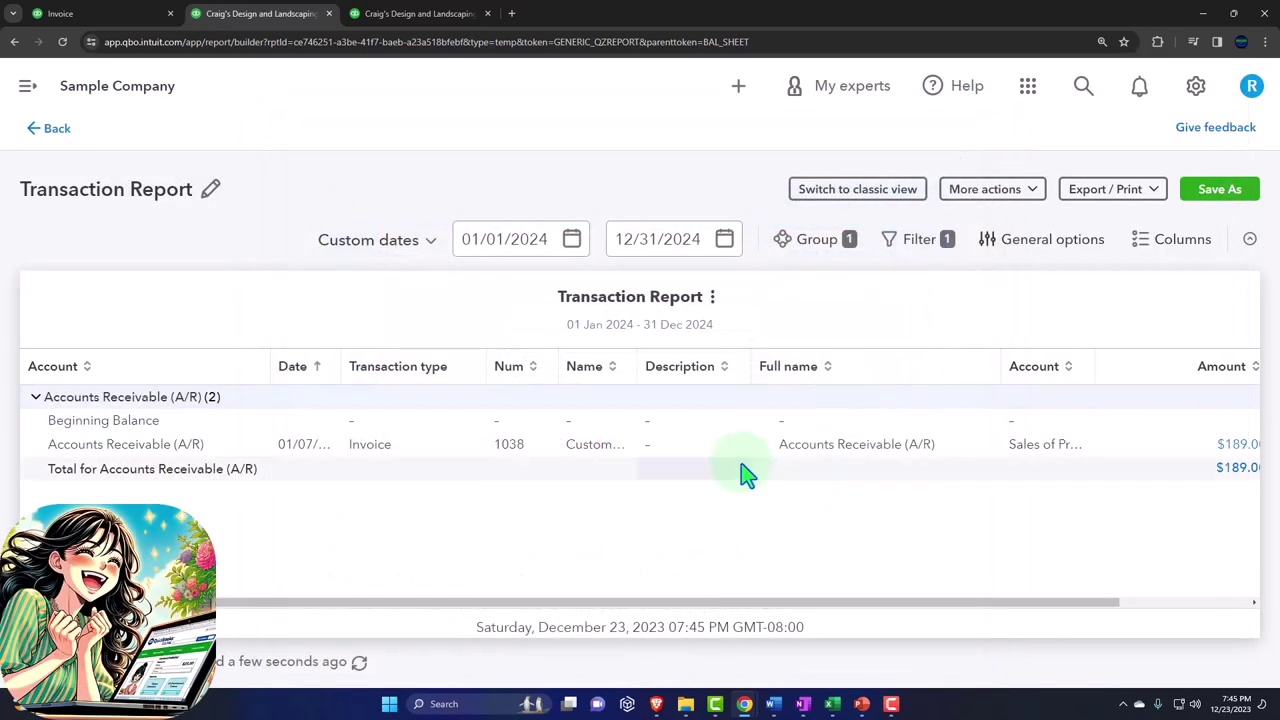
click(1232, 447)
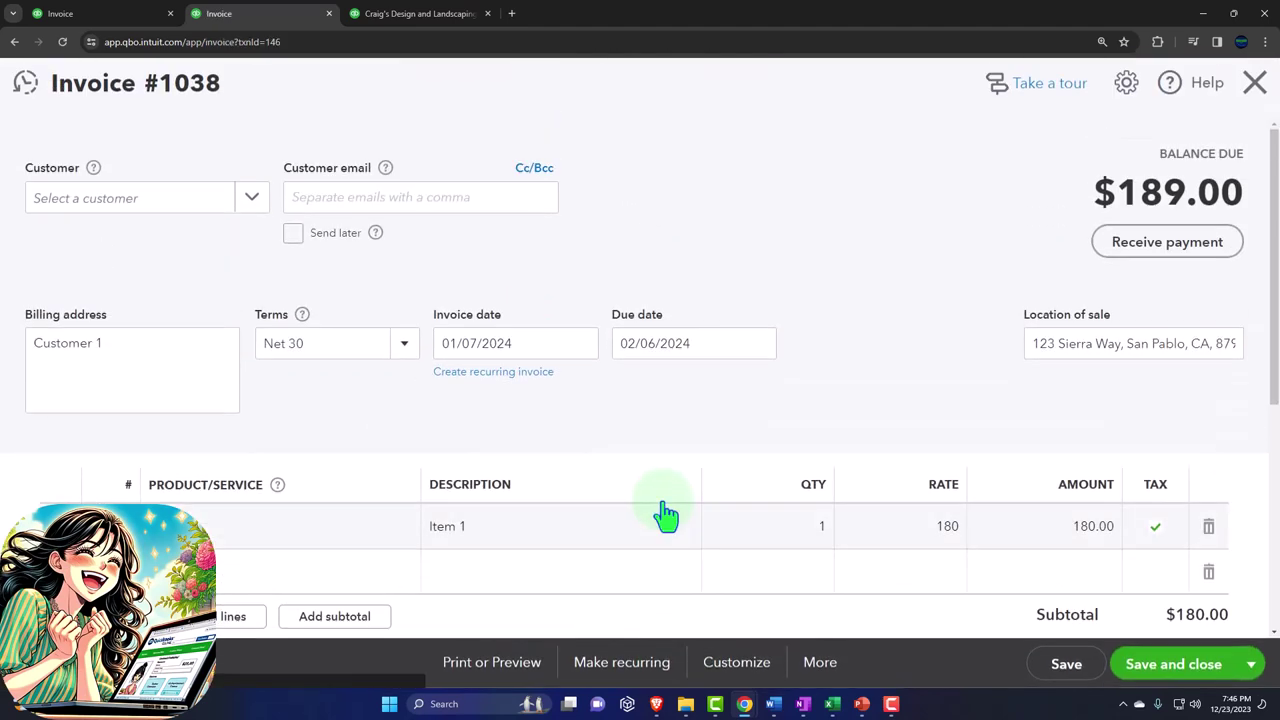
scroll(1150, 400, down, 3)
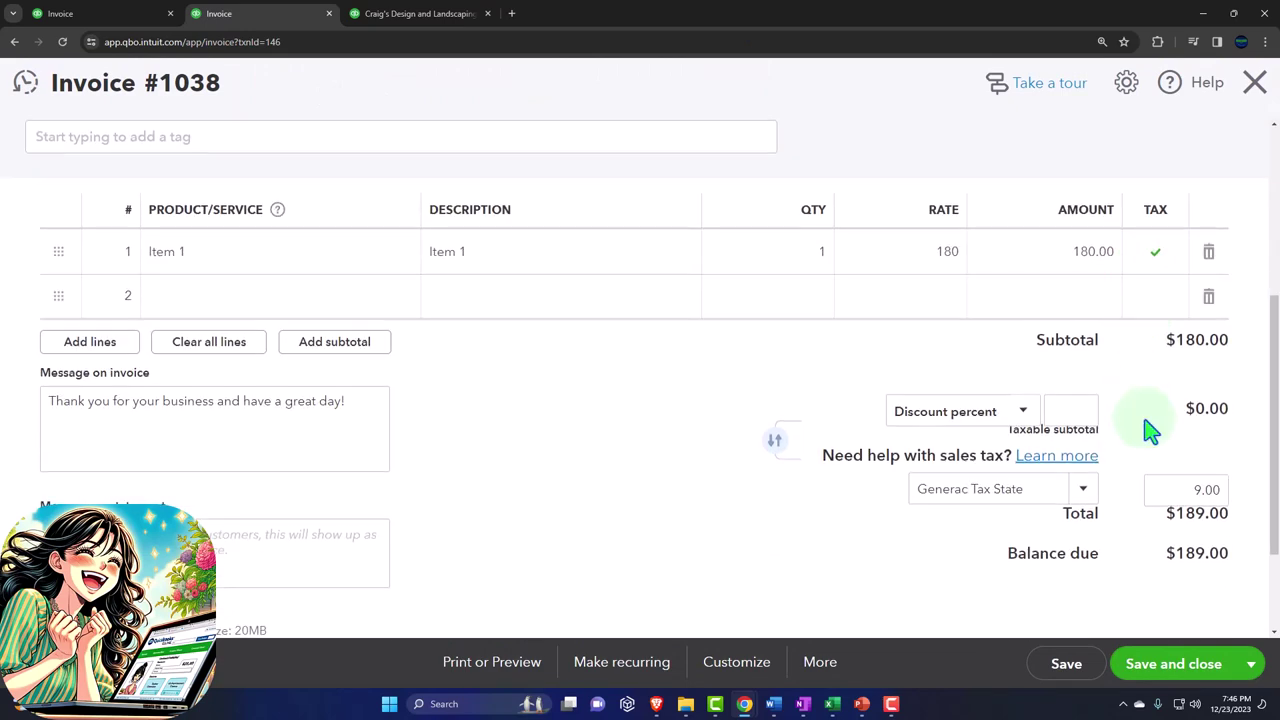
- Close the invoice drill-down and run the Profit and Loss report for 01/01/2024 to 12/31/2024
click(1250, 85)
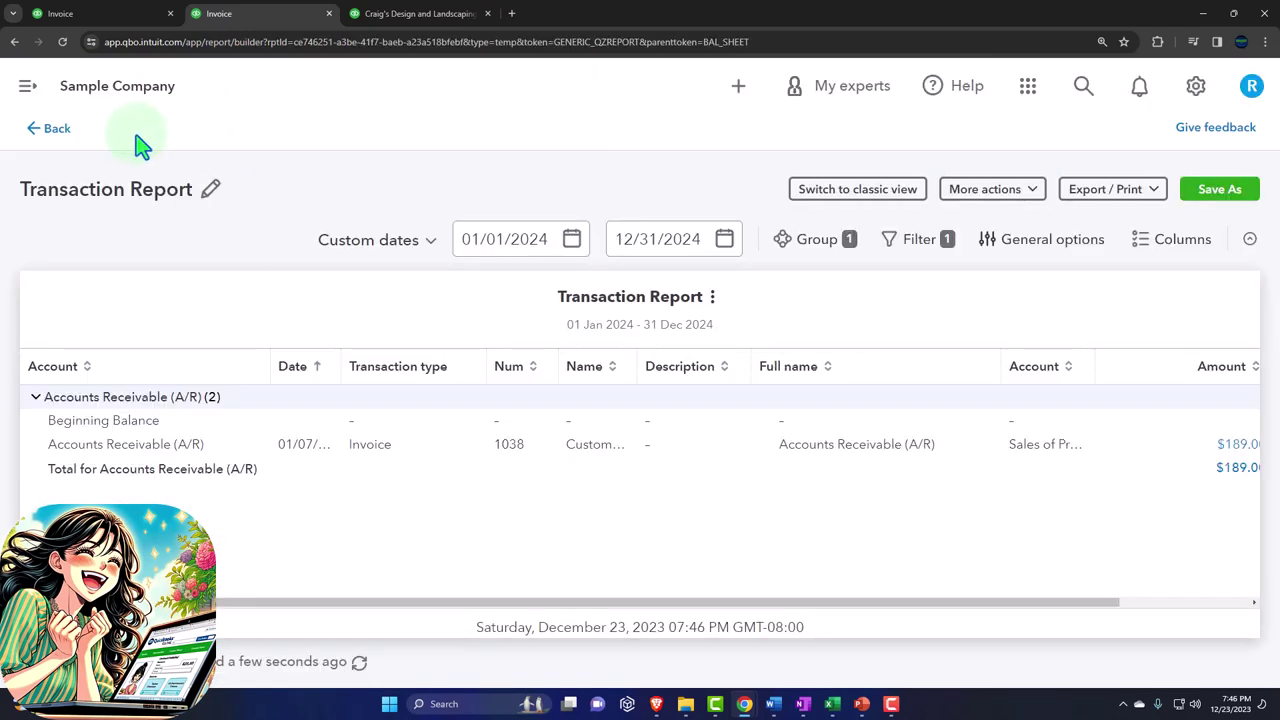
click(57, 128)
click(418, 13)
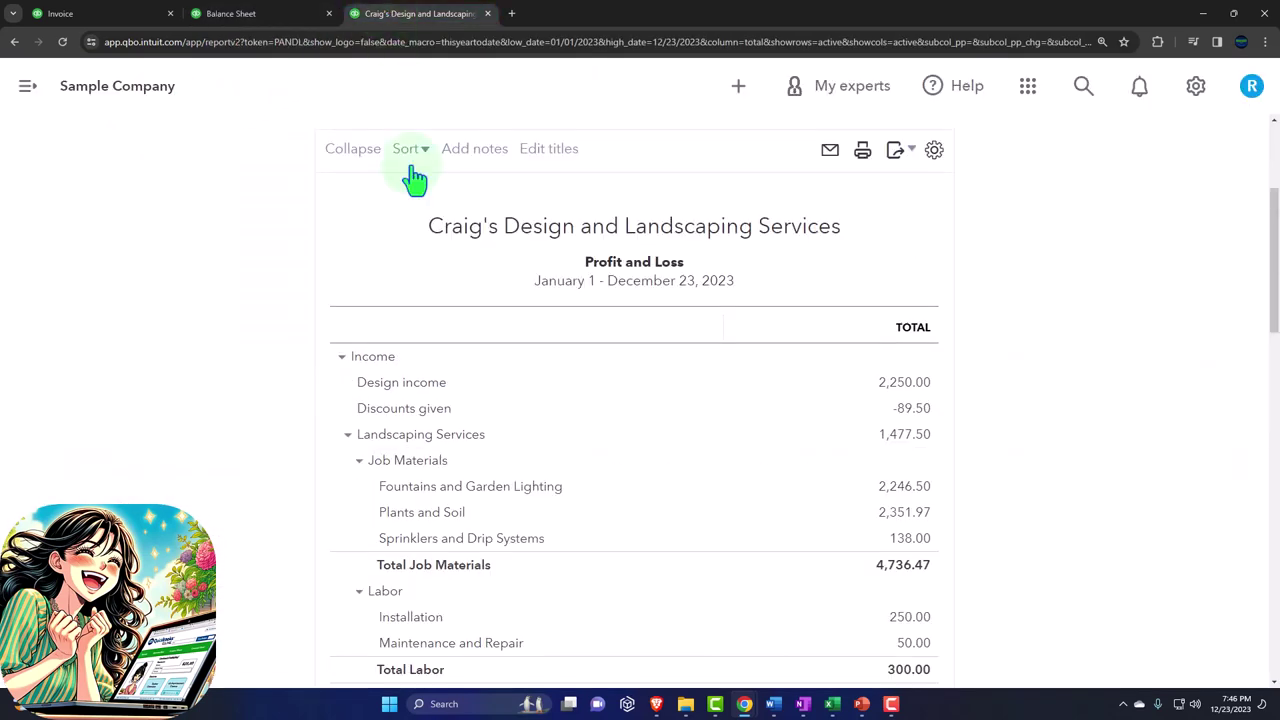
drag(329, 238, 5, 227)
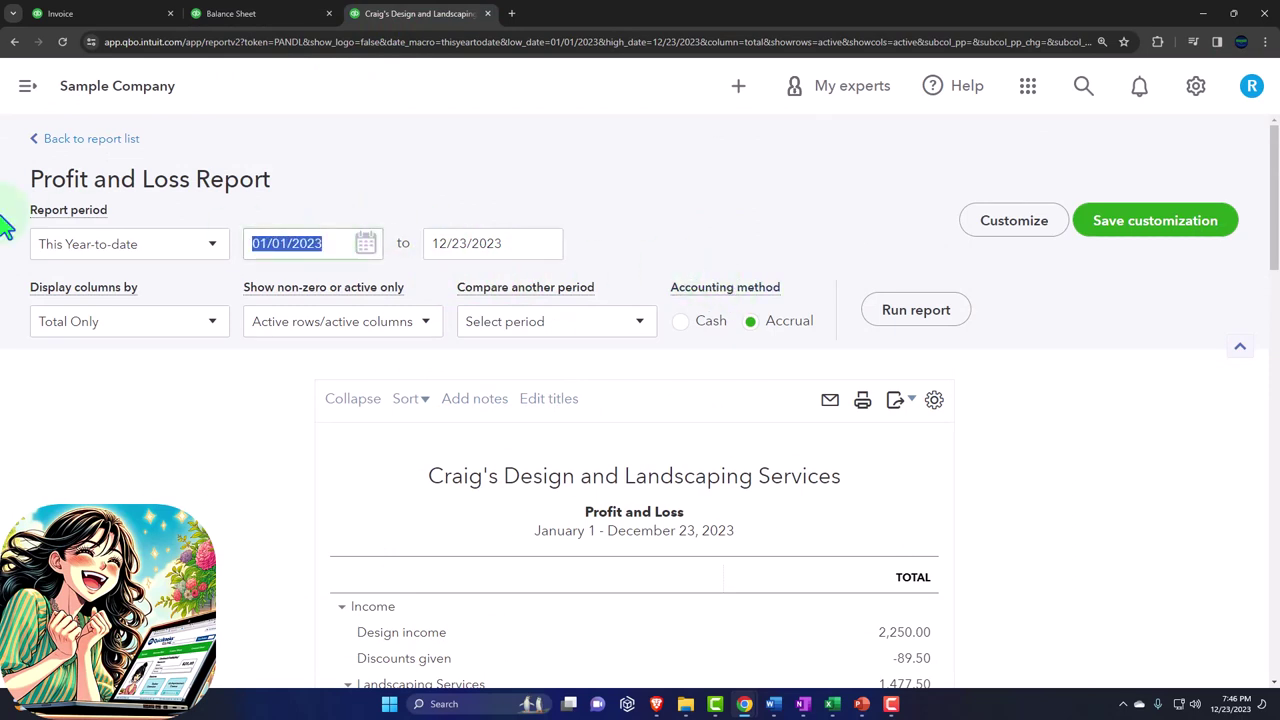
text(01/01/2024)
key(Tab)
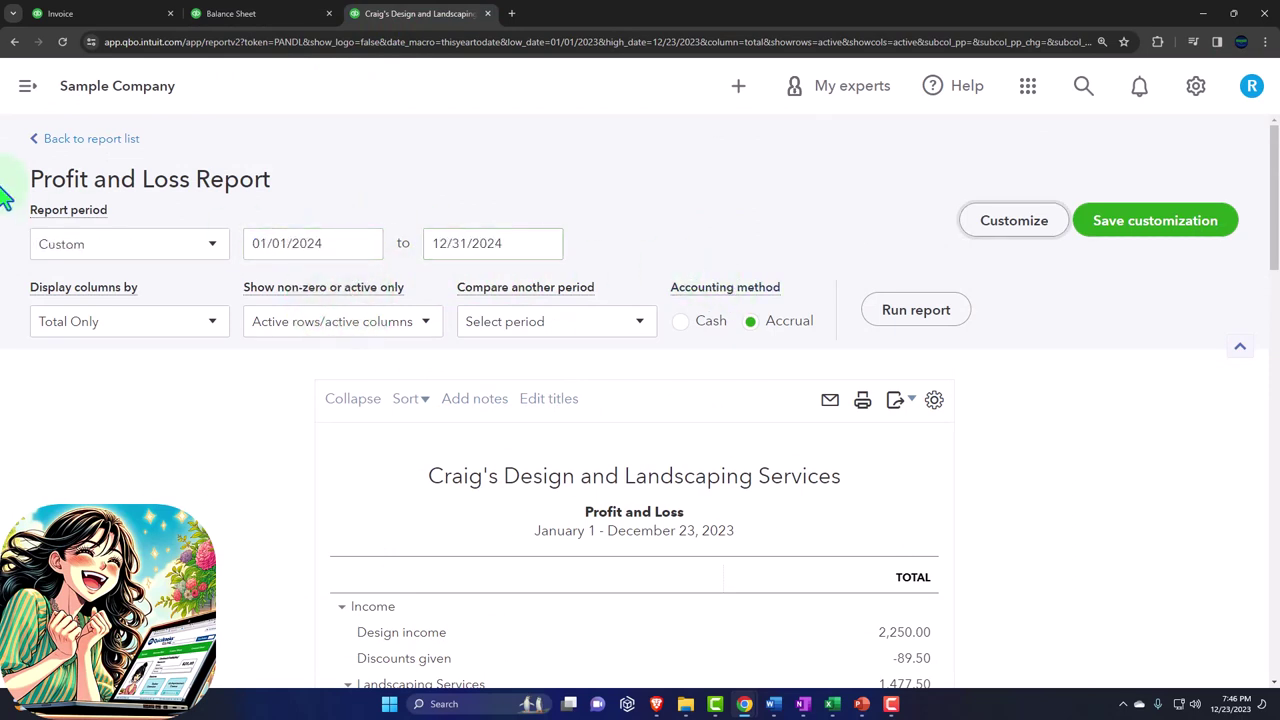
click(916, 312)
scroll(337, 414, down, 3)
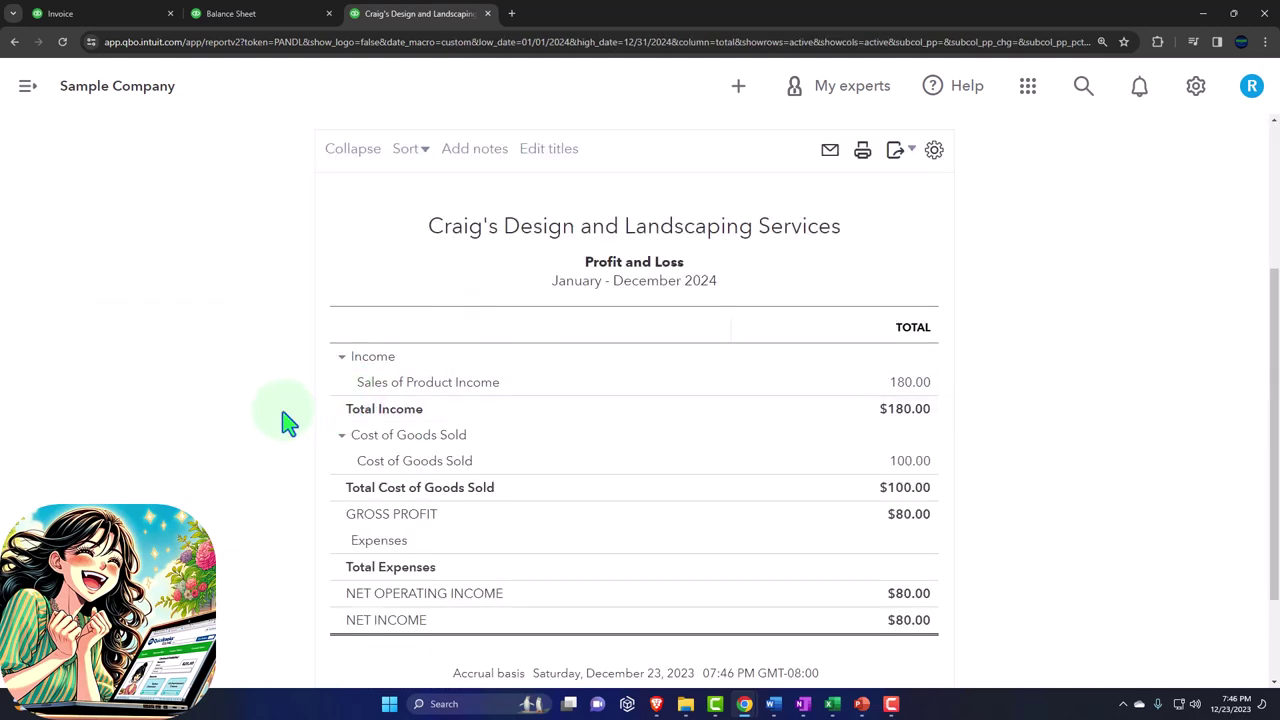
scroll(697, 371, down, 1)
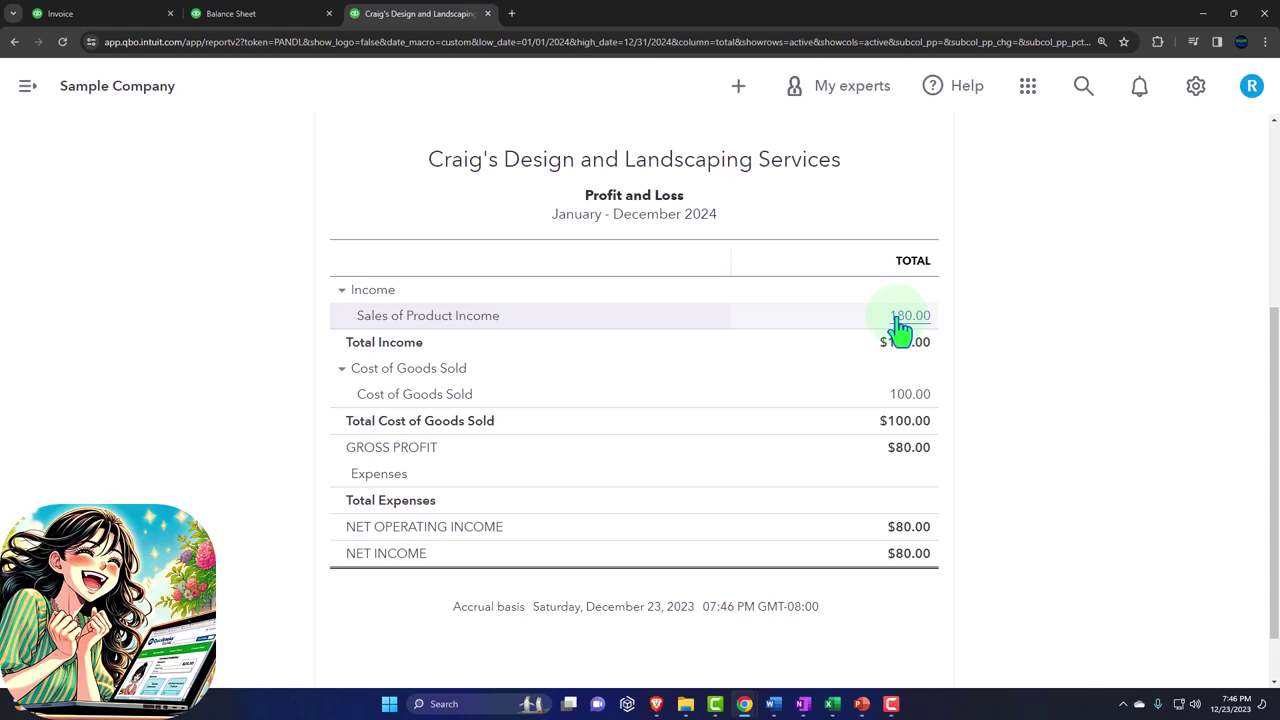
- Return to the Balance Sheet, dismiss the feedback survey, and examine the sales tax payable accounts under Other Current Liabilities
click(268, 20)
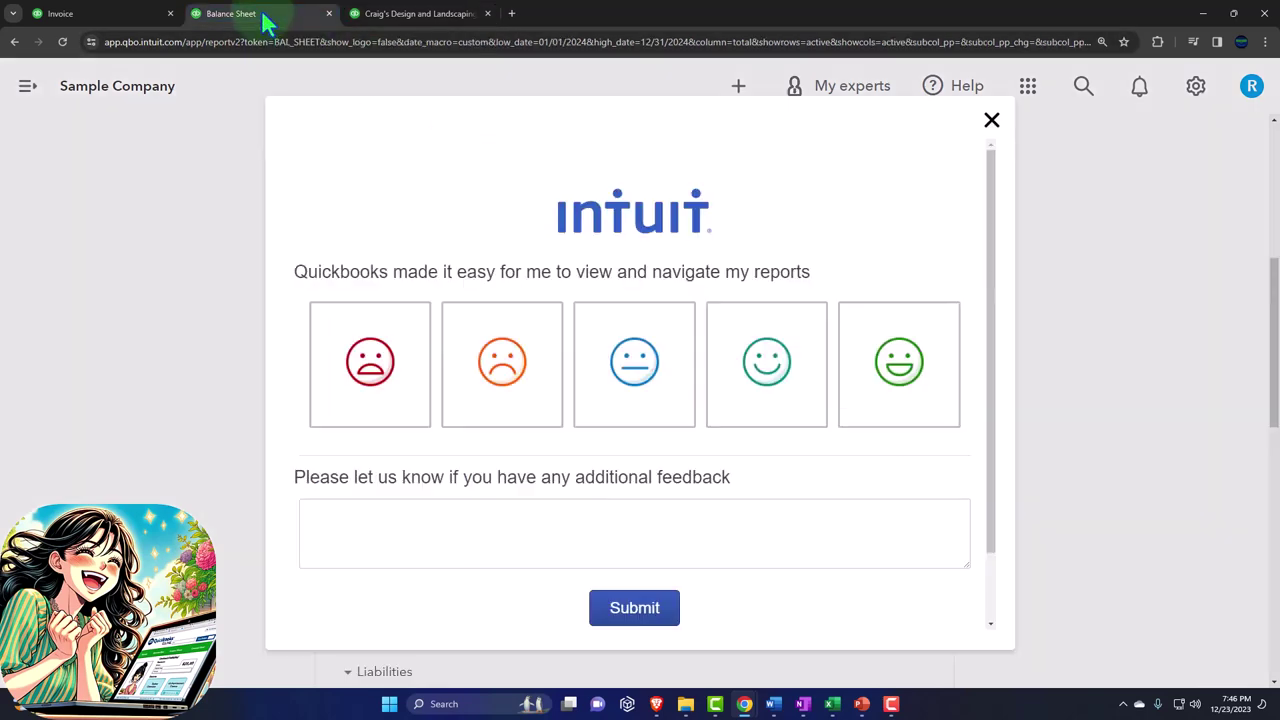
click(990, 122)
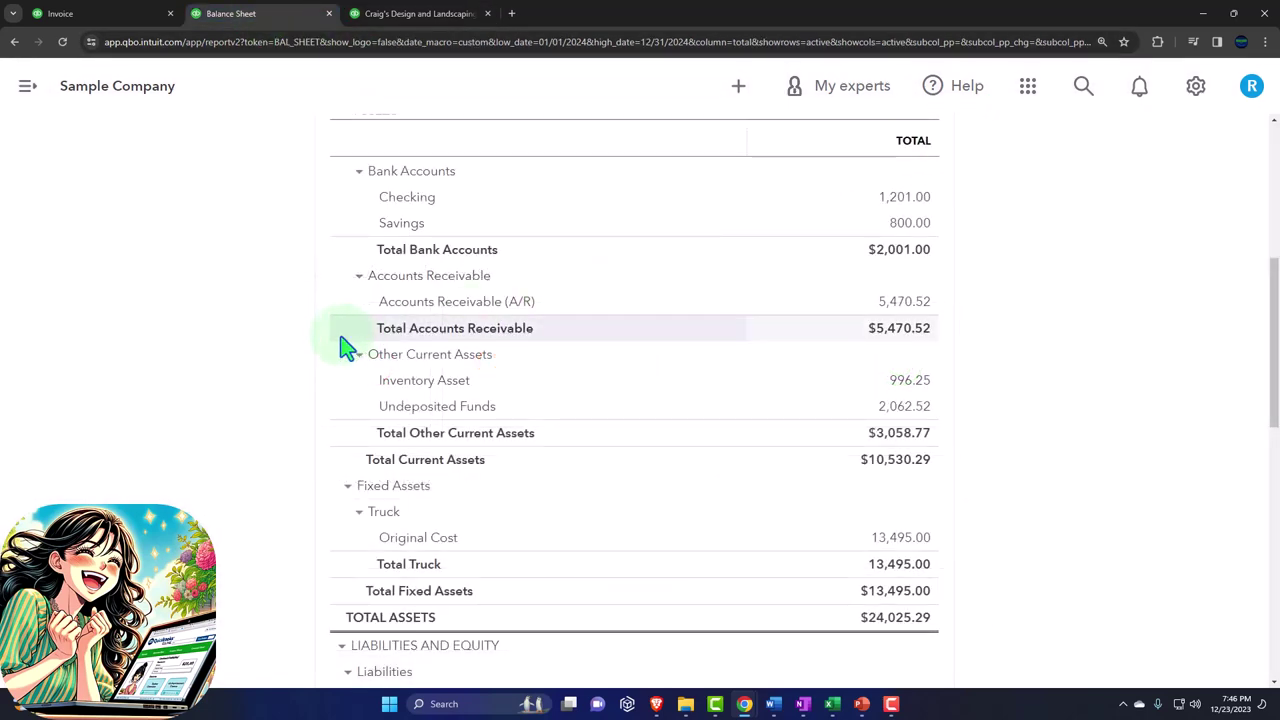
scroll(270, 365, down, 1)
scroll(270, 365, down, 5)
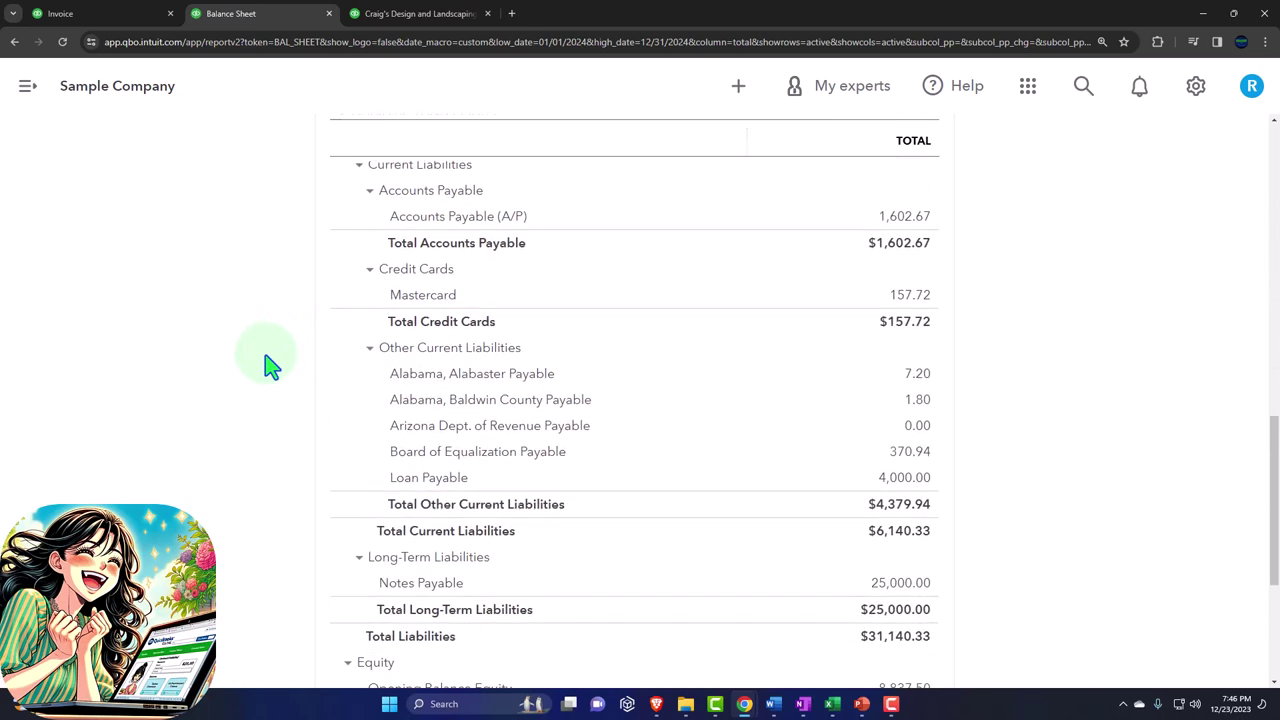
scroll(270, 365, down, 1)
scroll(270, 365, up, 1)
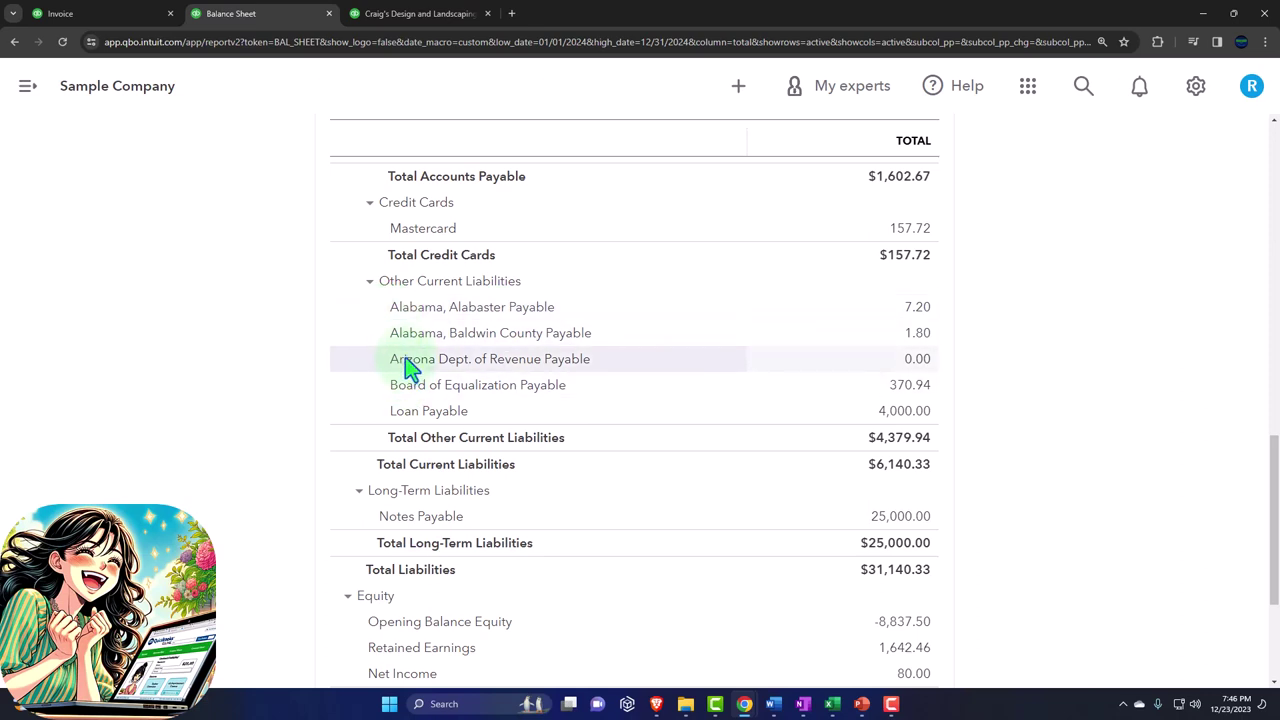
- Drill down from Alabama, Alabaster Payable to the Customer 1 invoice to review its sales tax, and return to the Balance Sheet
click(922, 310)
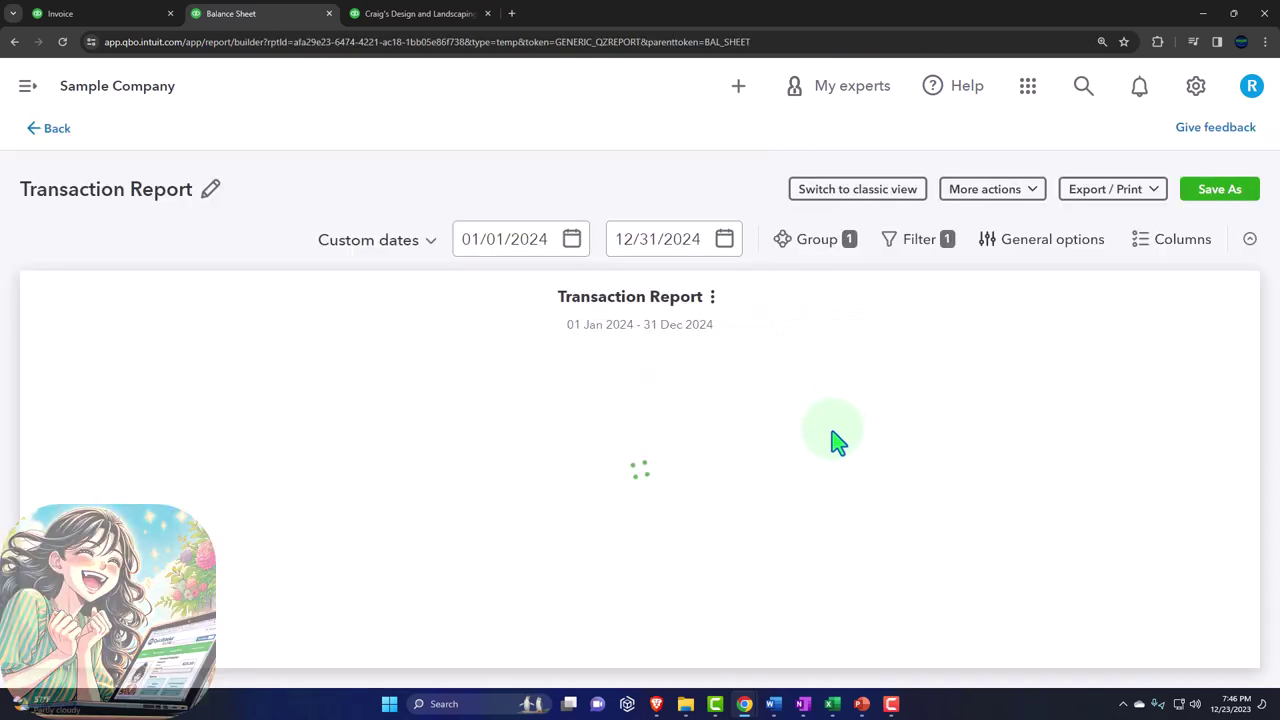
click(54, 141)
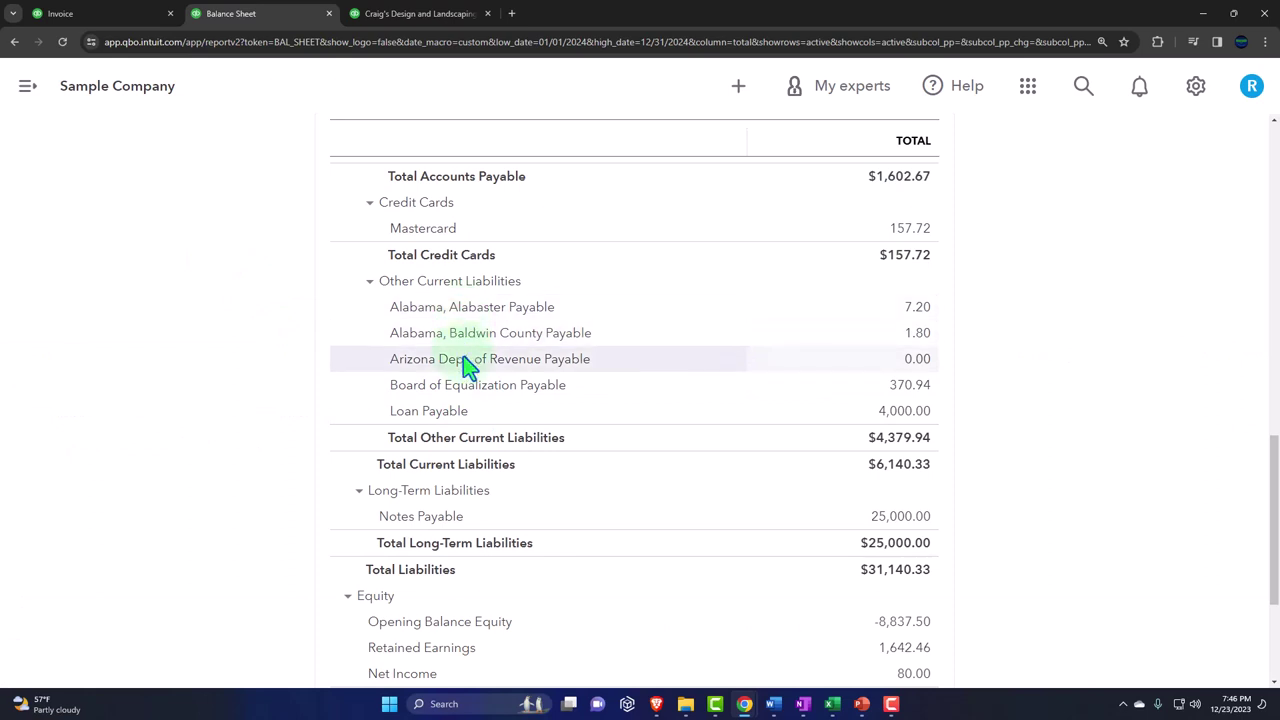
click(916, 309)
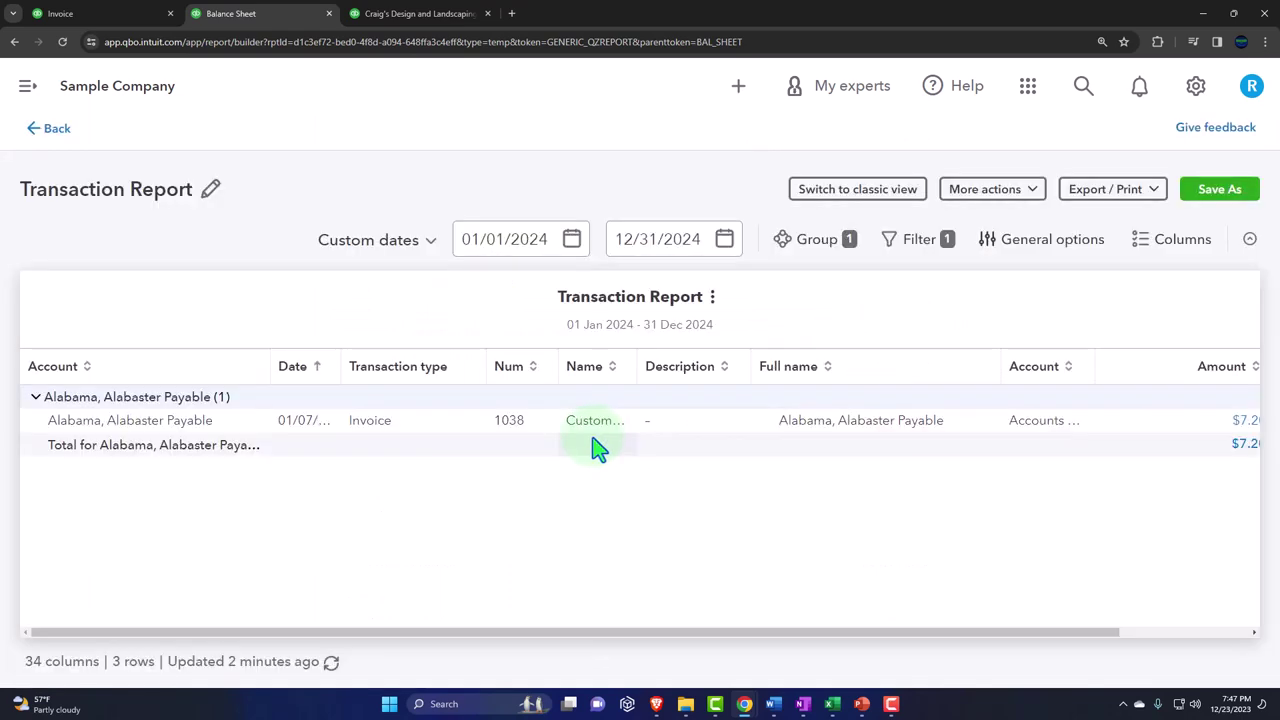
click(1242, 428)
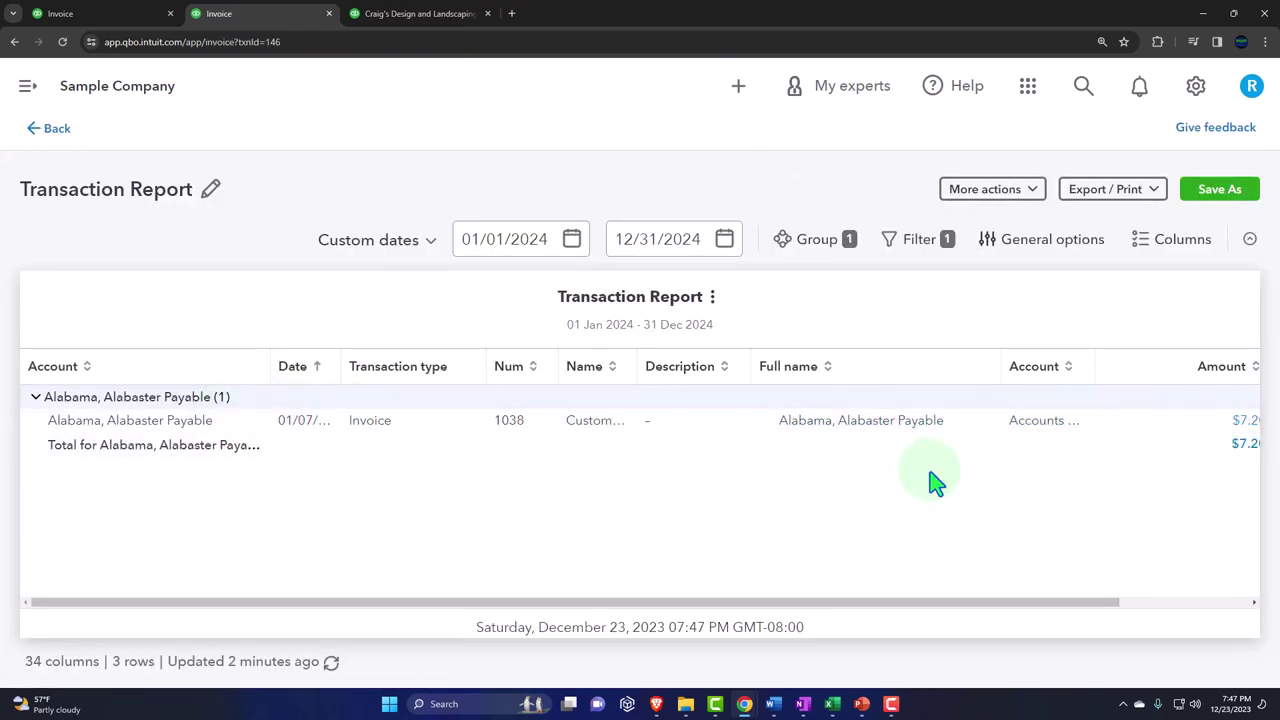
scroll(897, 480, down, 3)
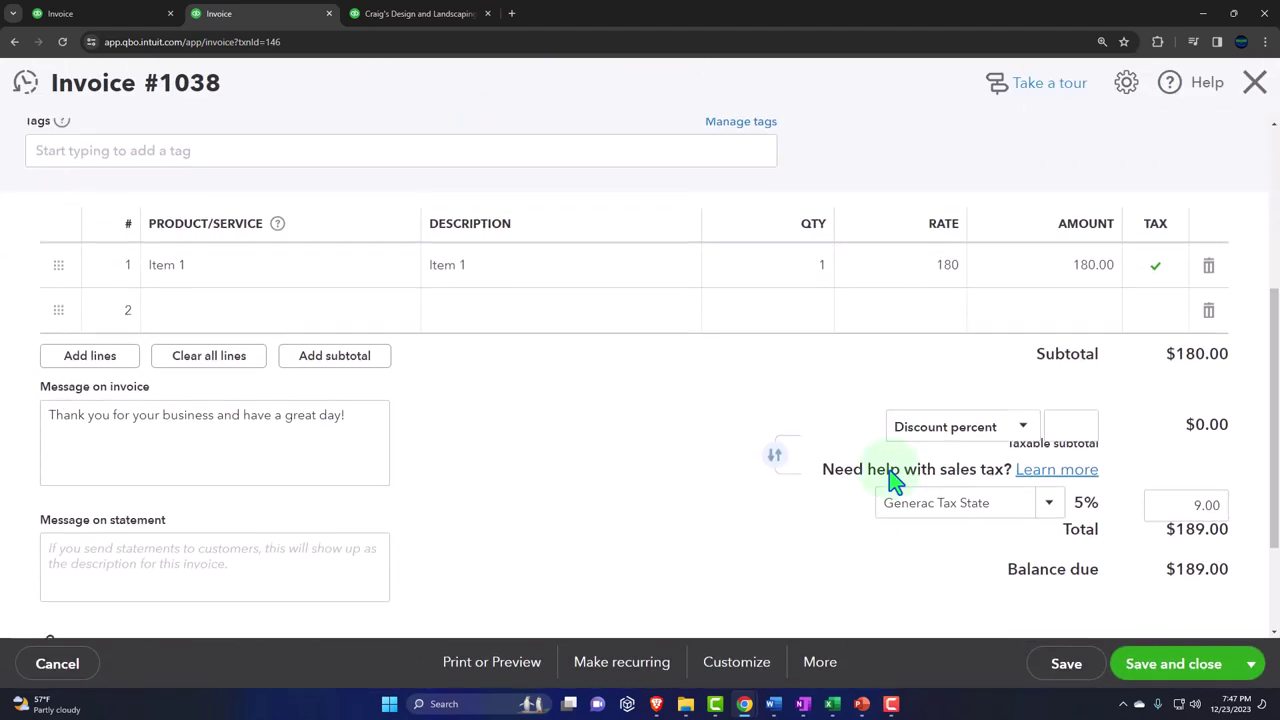
click(1256, 90)
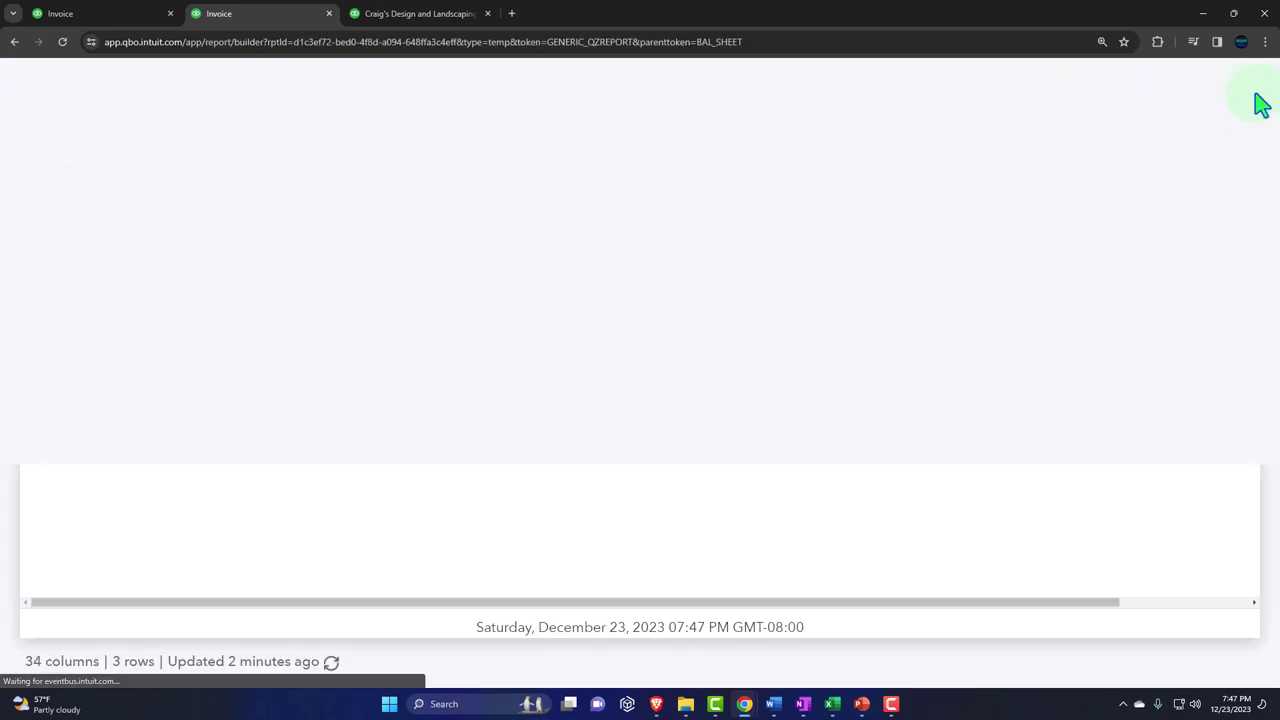
click(52, 130)
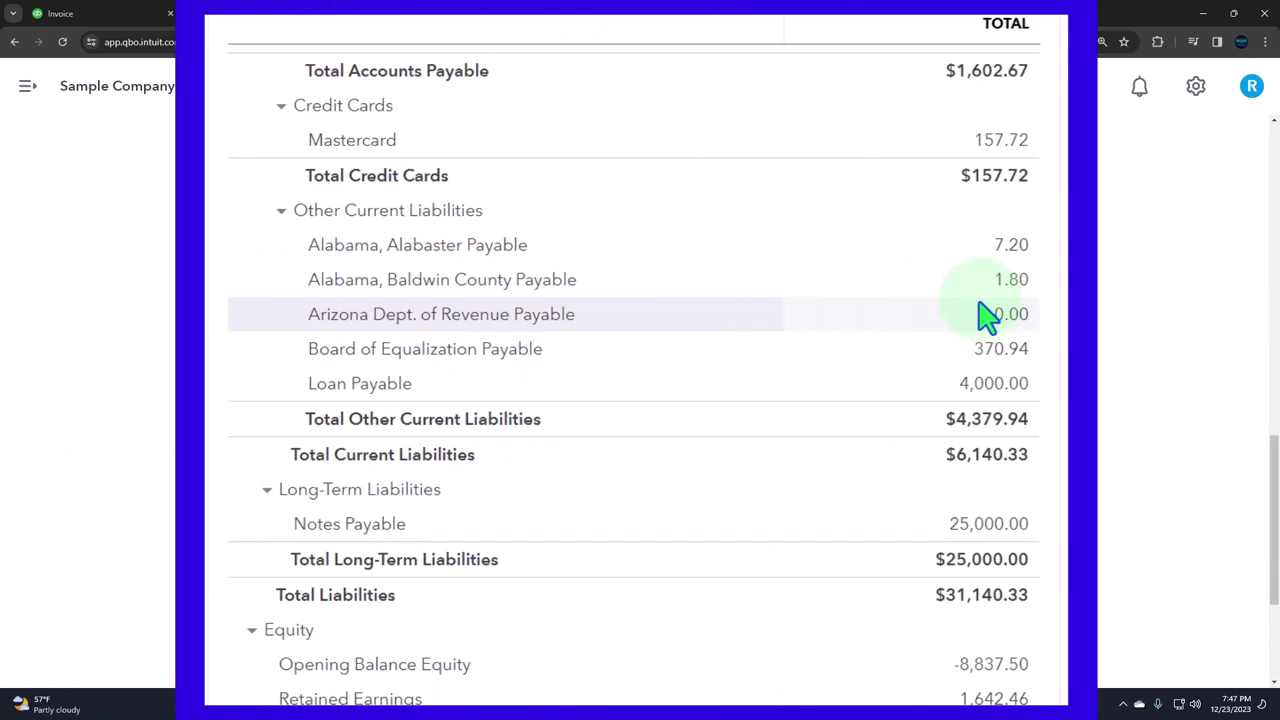
- Review the transactions behind the Inventory Asset balance and compare them with the Profit and Loss report
scroll(960, 350, up, 5)
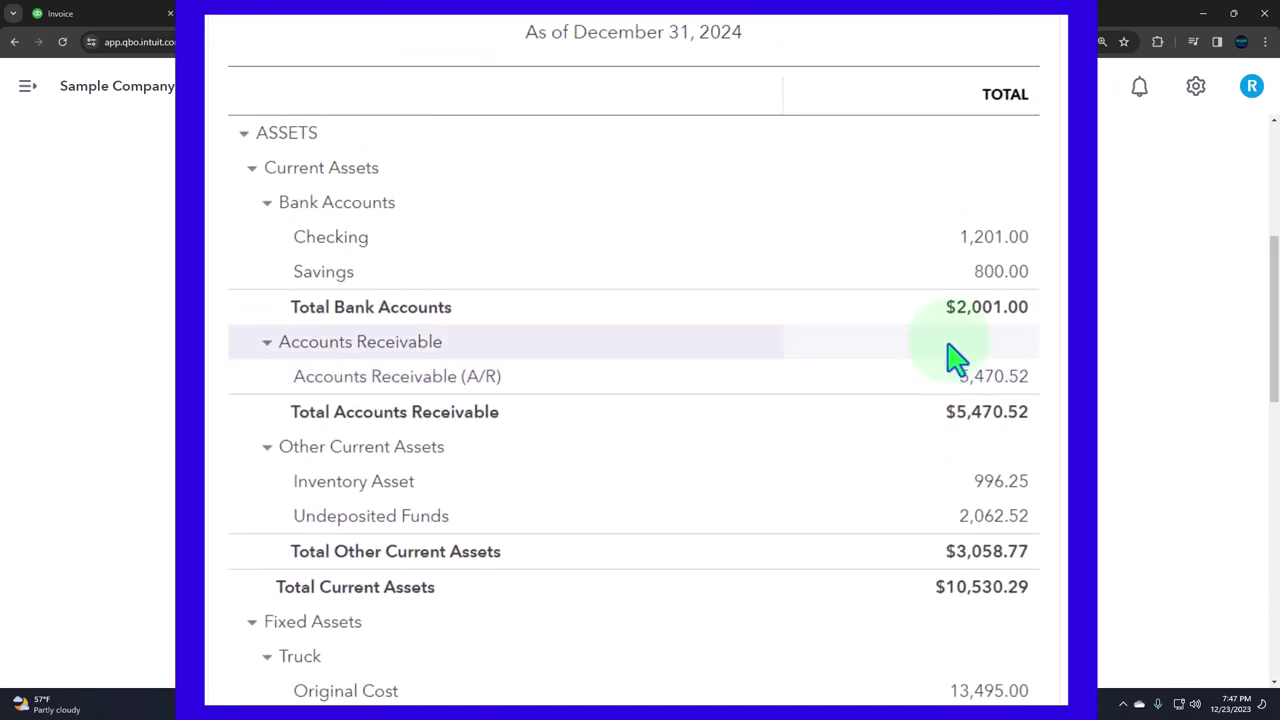
click(1000, 482)
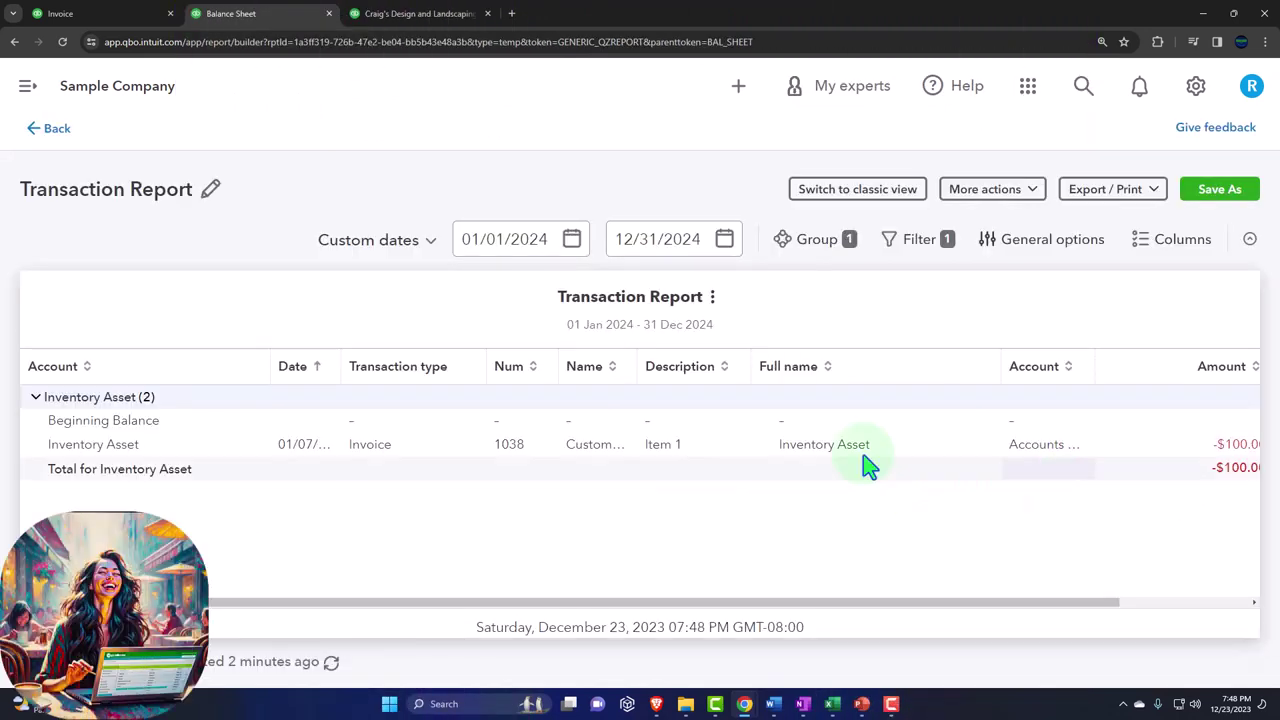
click(58, 132)
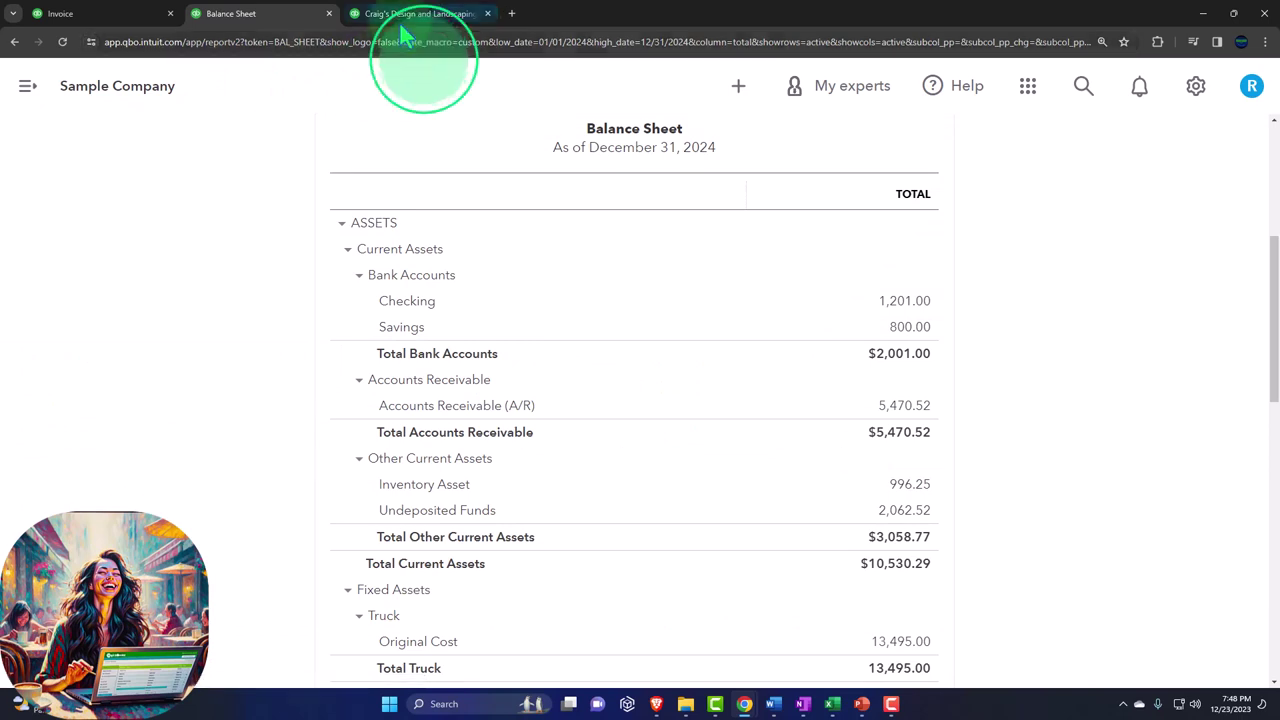
click(415, 14)
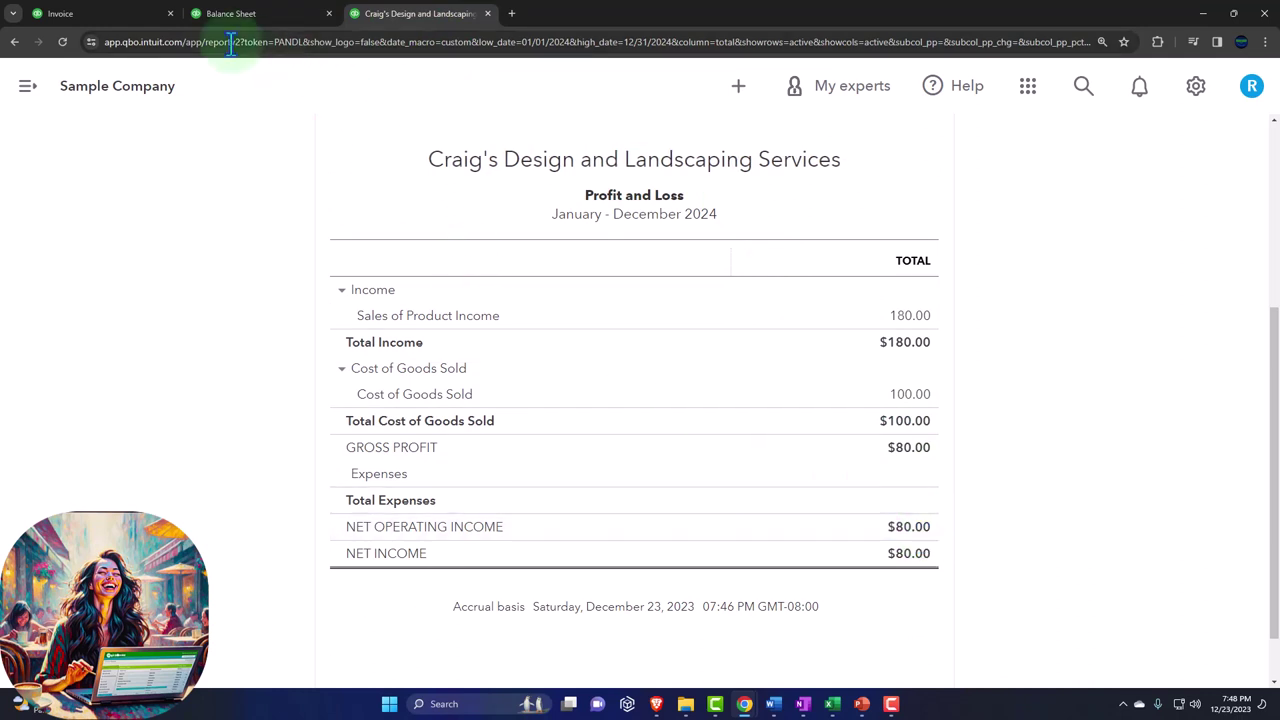
- Open Customer 1's record from the Customers list in the Sales area
click(122, 17)
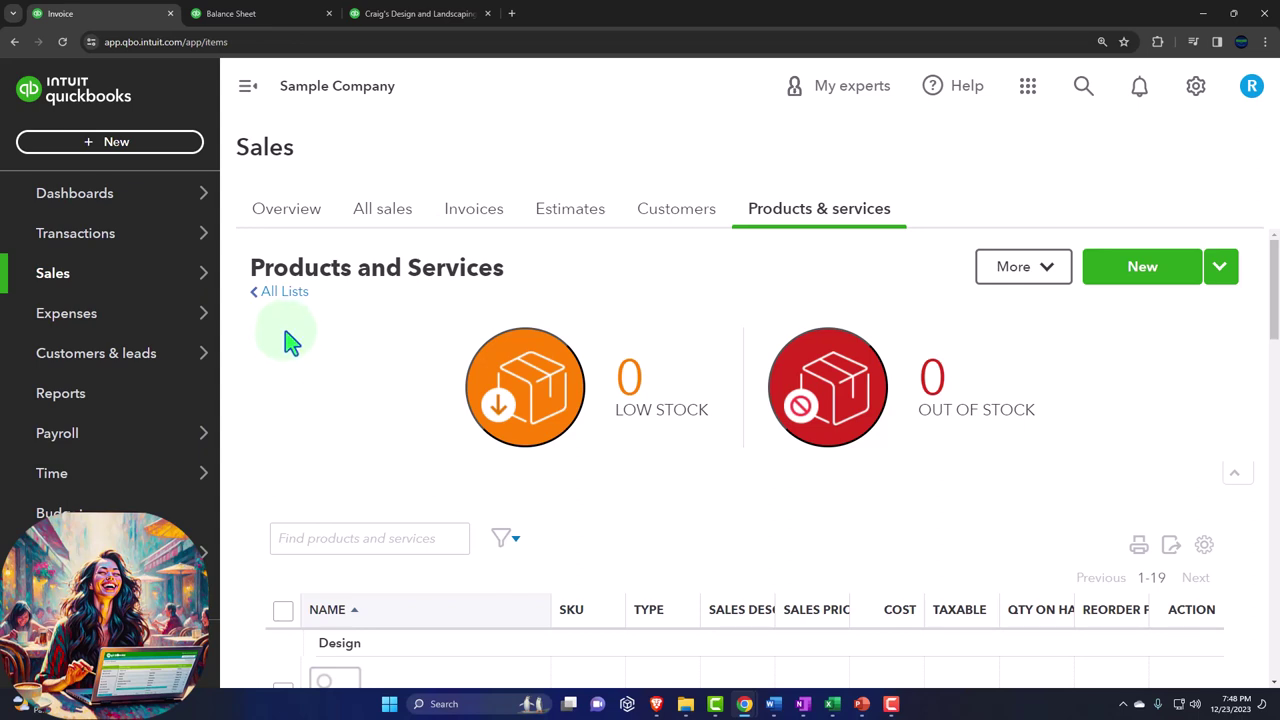
click(673, 209)
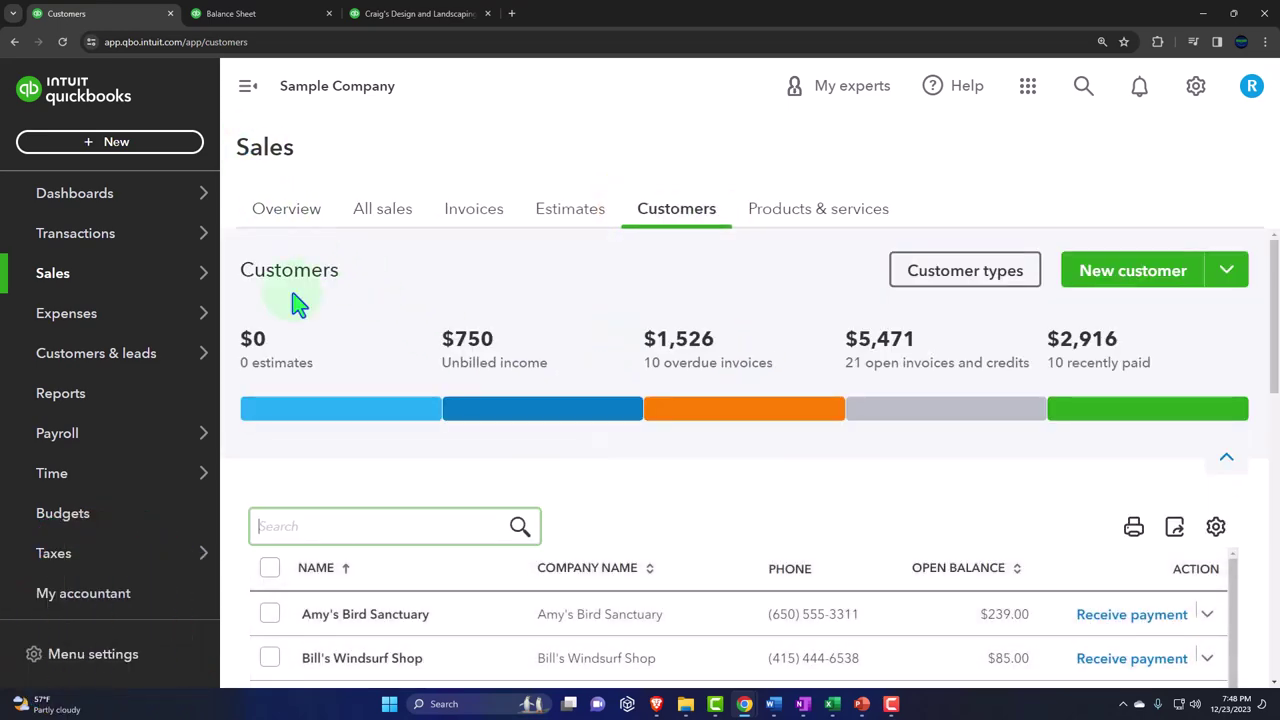
scroll(300, 320, down, 3)
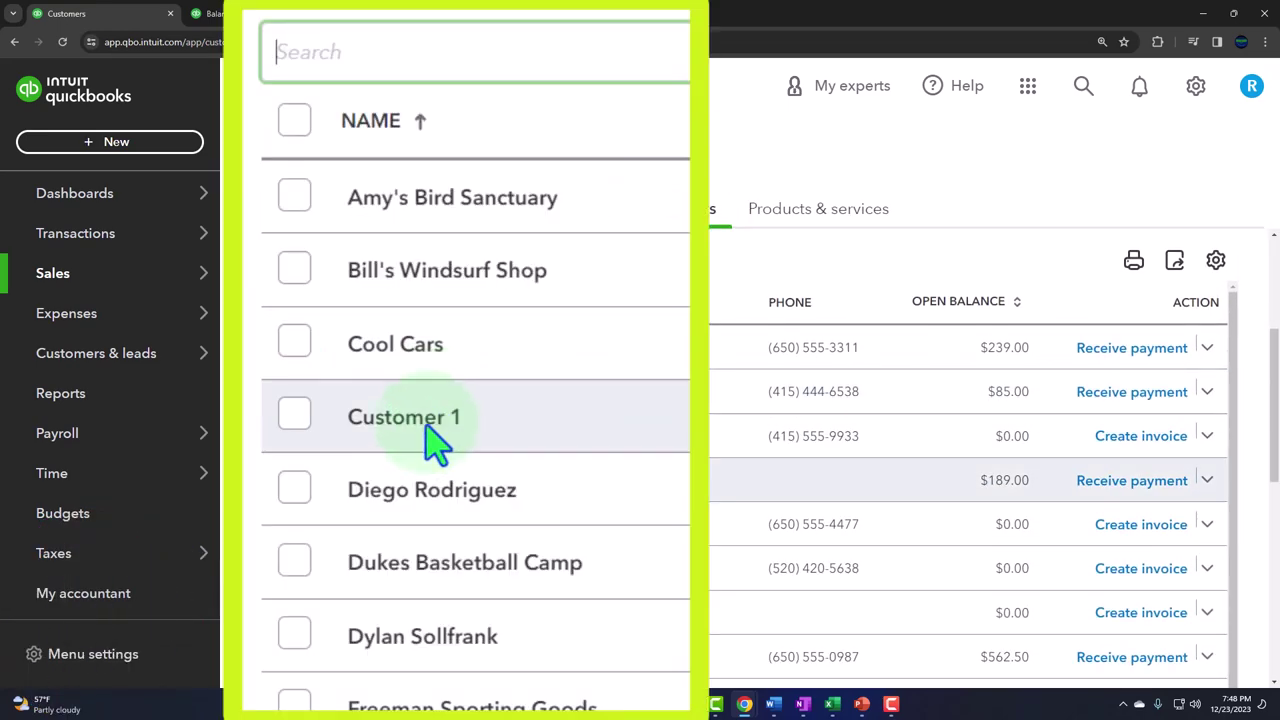
click(357, 480)
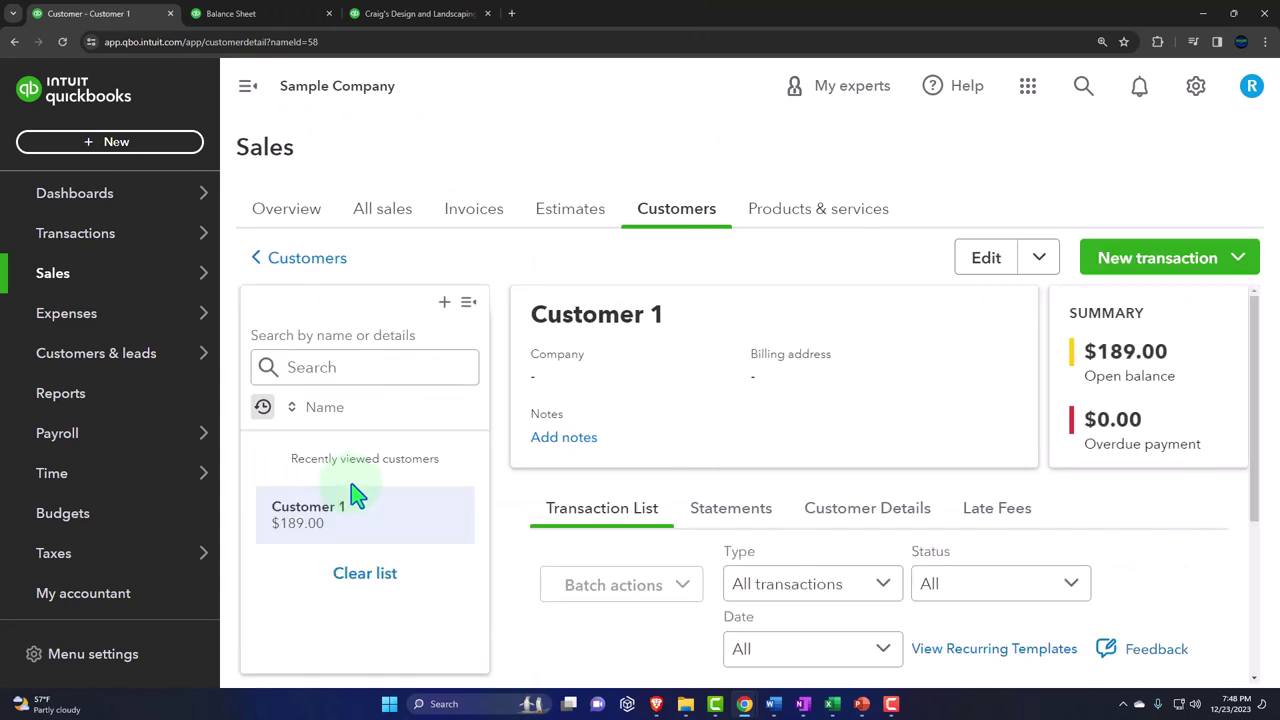
- Open Customer 1's details for editing and review the tax exemption and tax rate options under Additional info
click(984, 262)
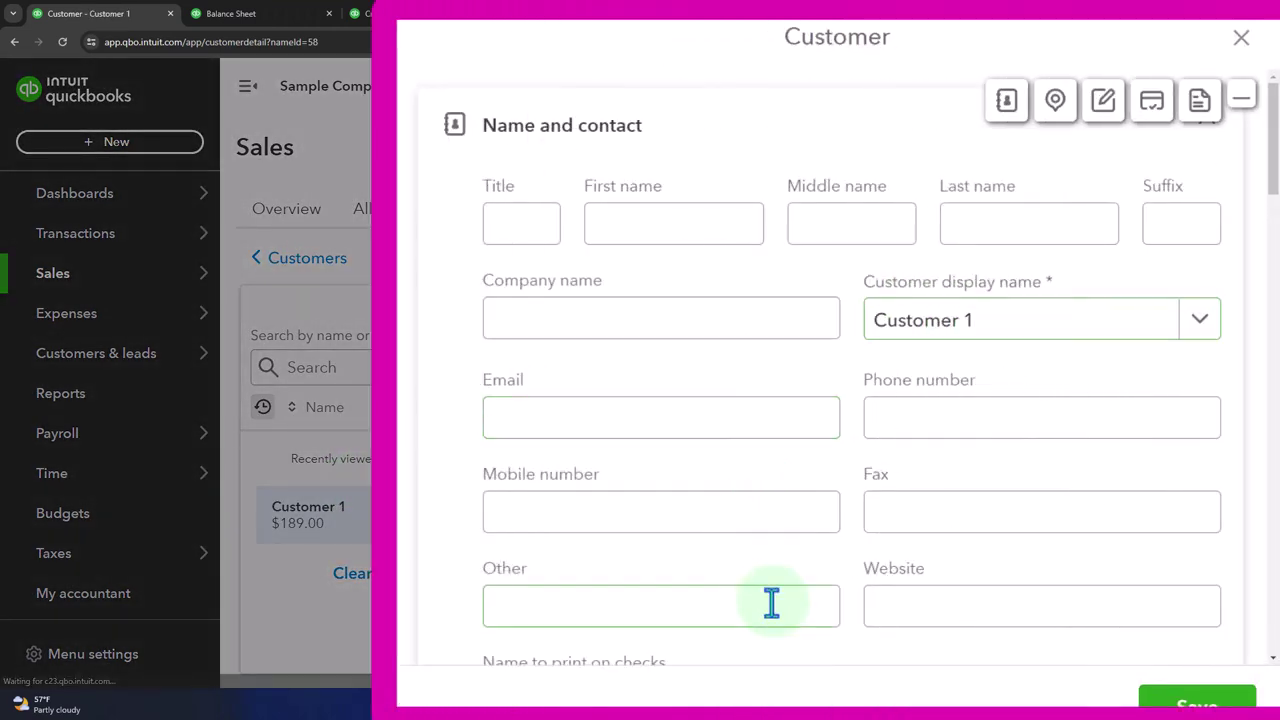
scroll(714, 491, down, 7)
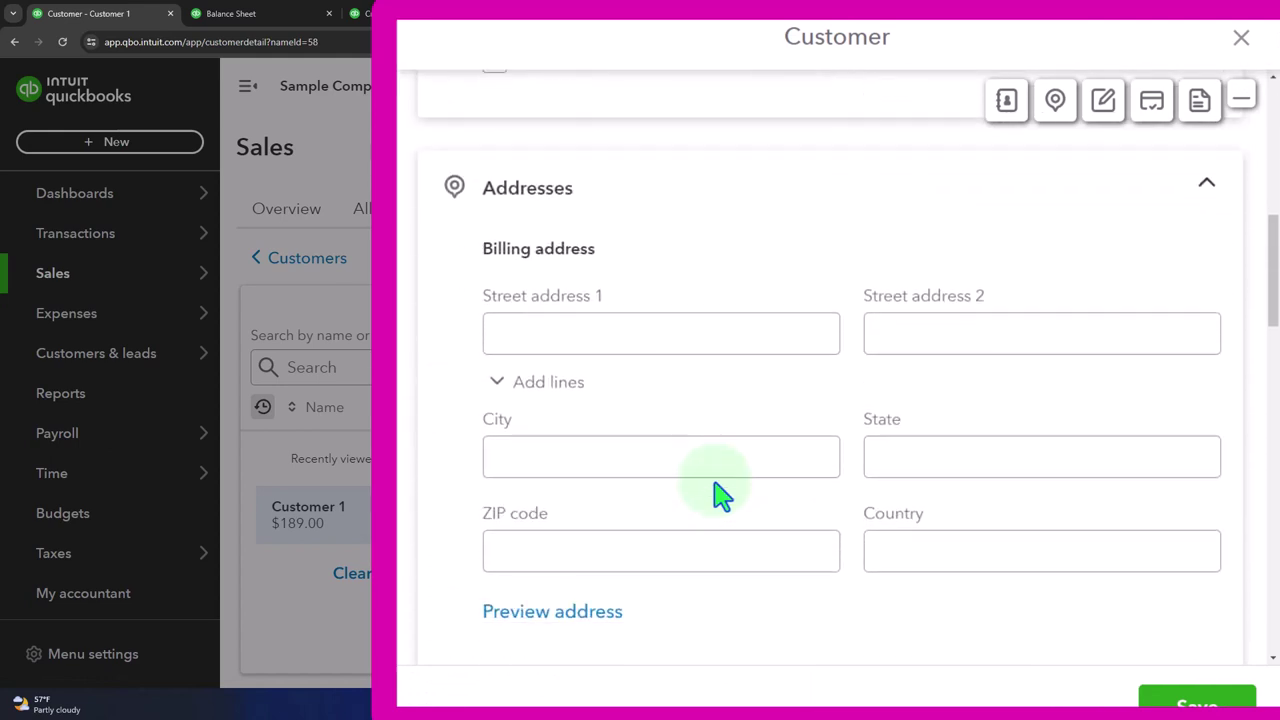
scroll(714, 491, down, 14)
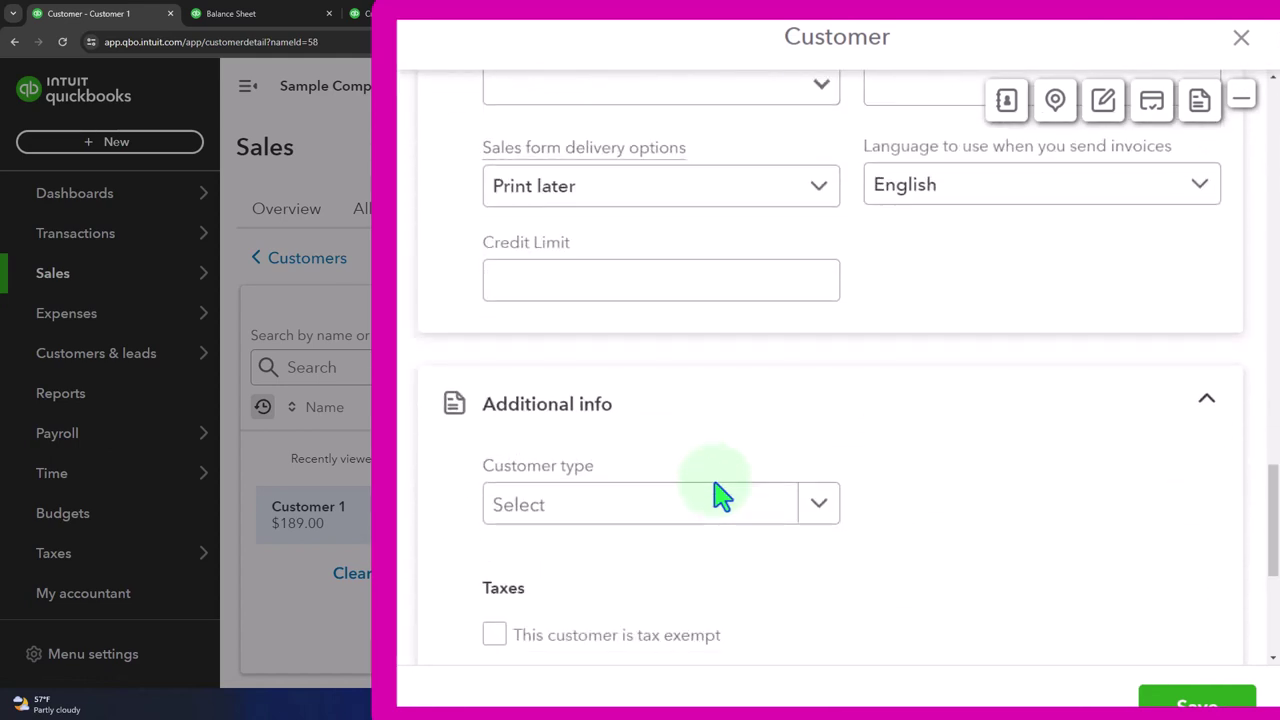
scroll(716, 495, down, 6)
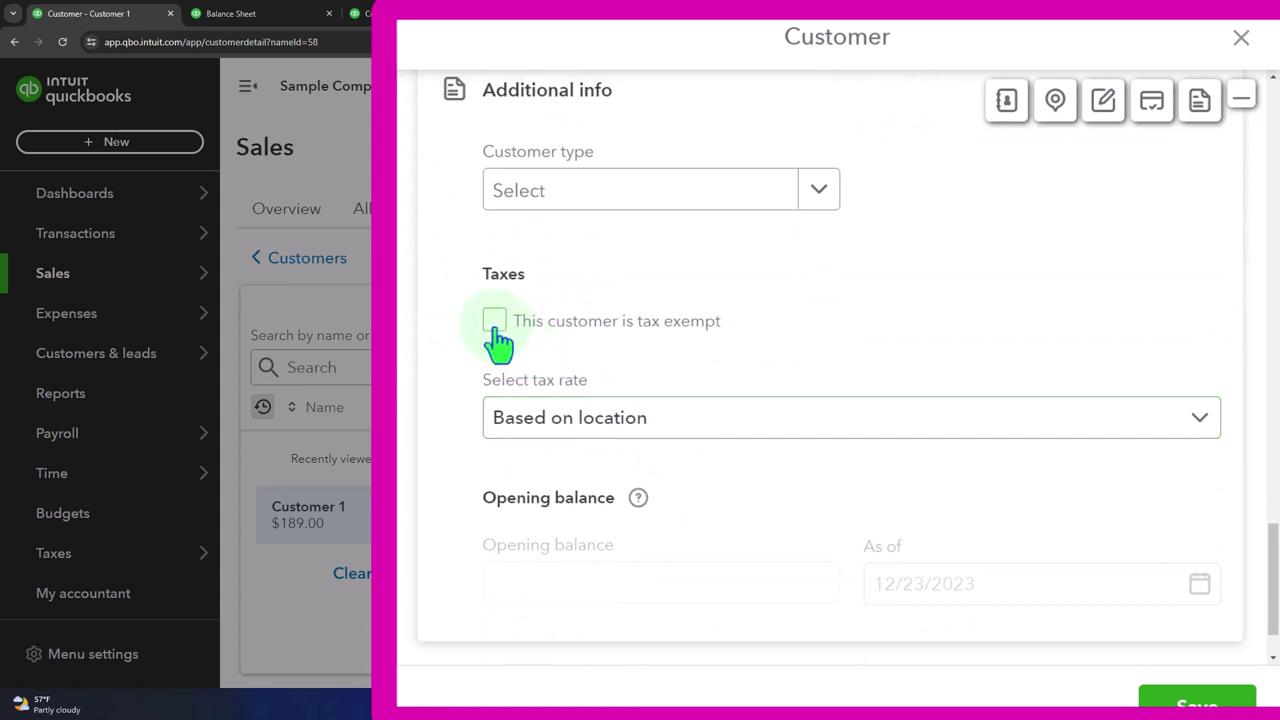
click(494, 321)
click(494, 321)
click(1140, 428)
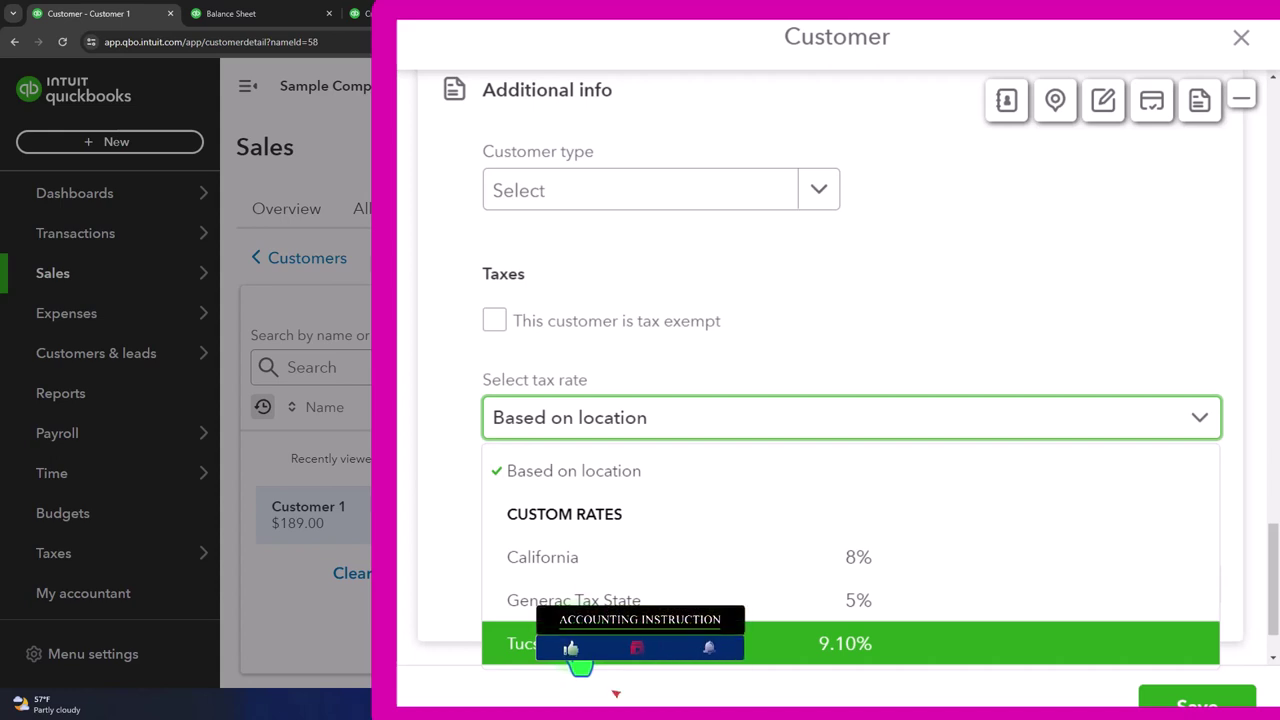
- Mark Customer 1 as tax exempt with Charitable organization as the reason for exemption, and save the customer
click(495, 322)
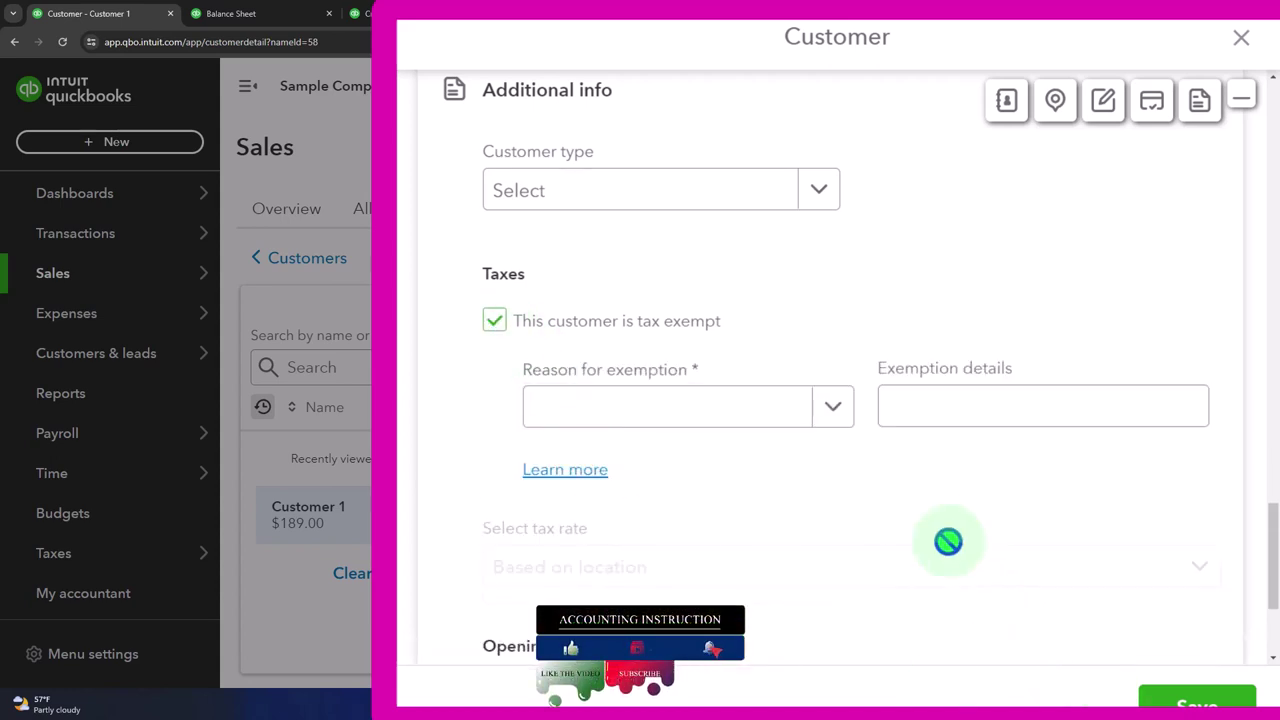
click(833, 412)
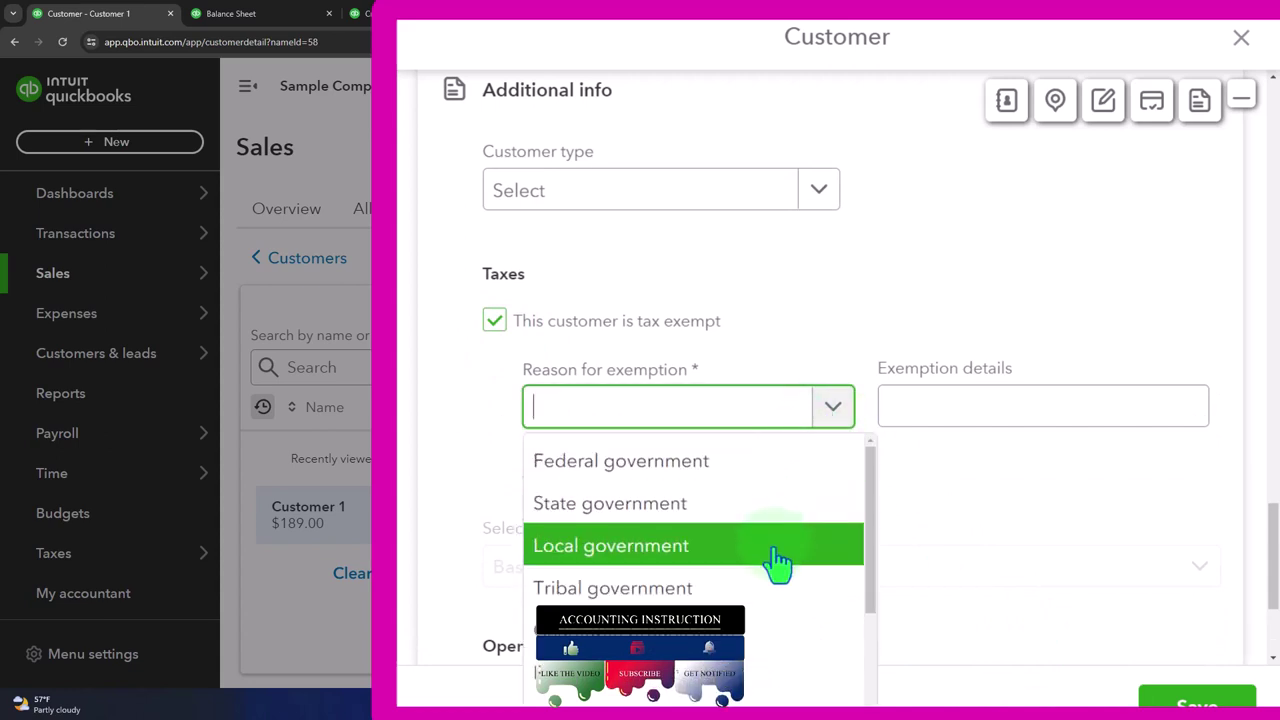
click(776, 645)
click(970, 412)
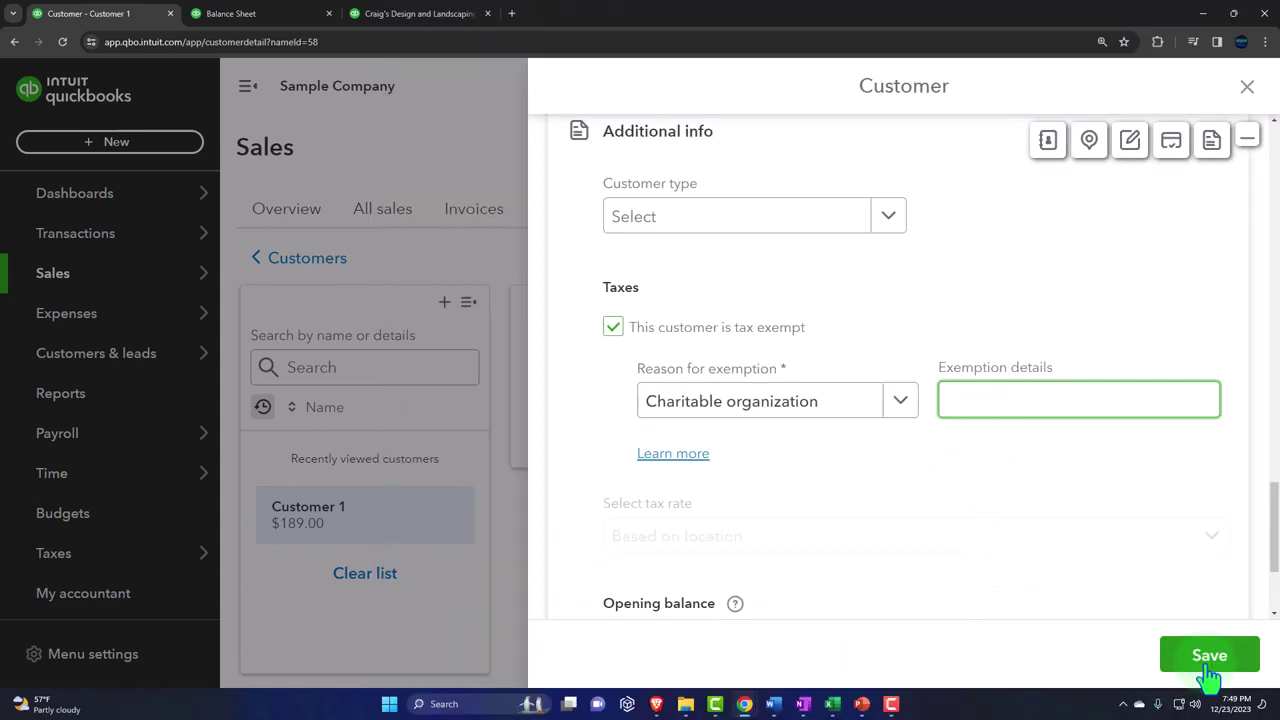
click(1175, 655)
- Start a new invoice for Customer 1
click(122, 142)
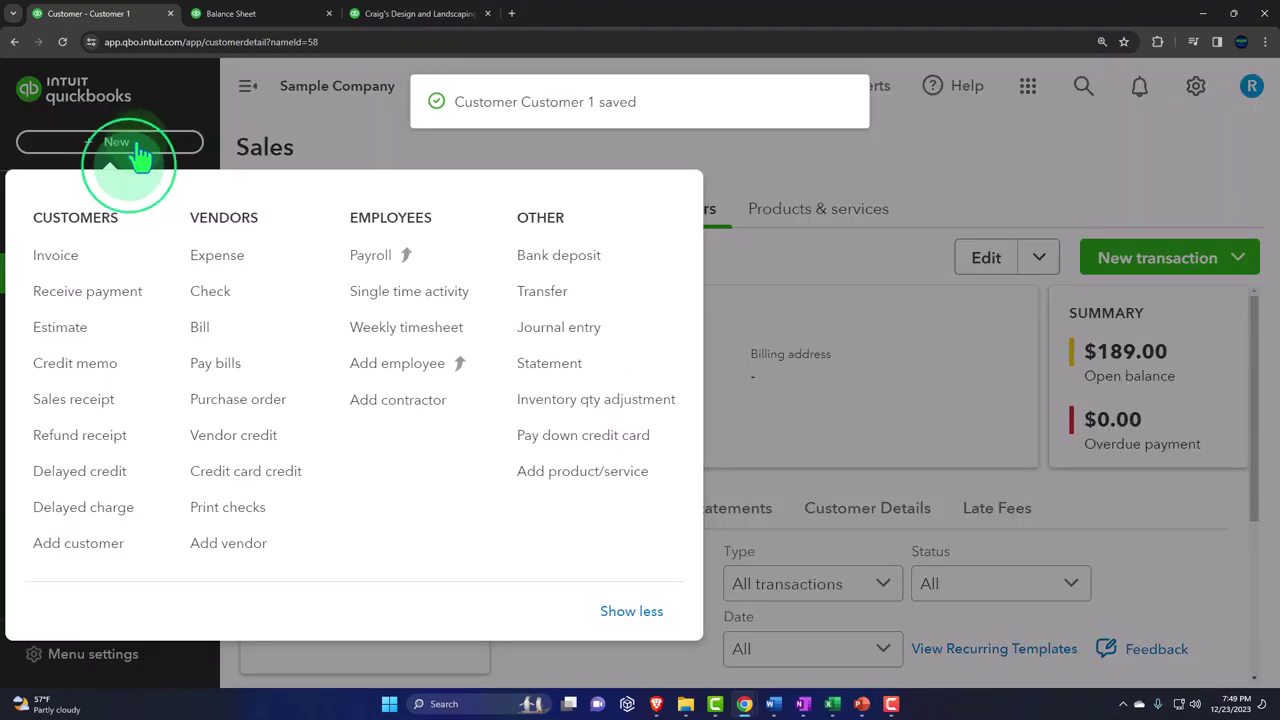
click(40, 262)
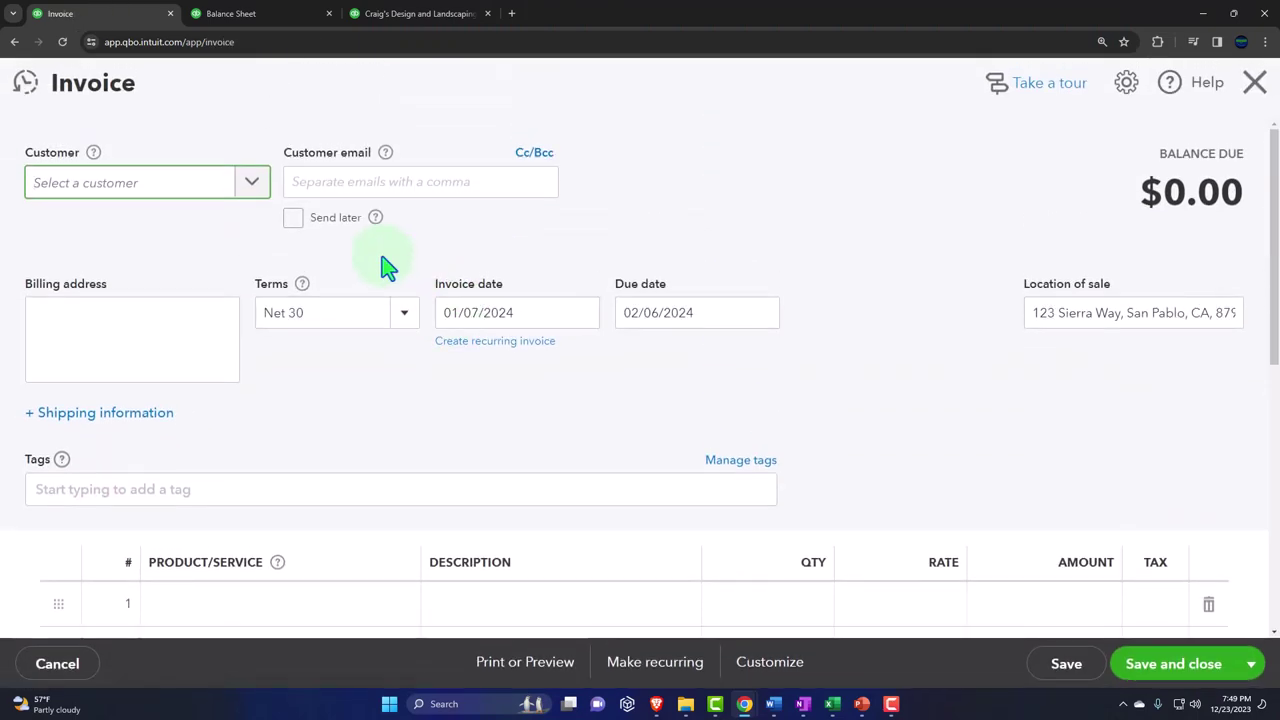
text(cus)
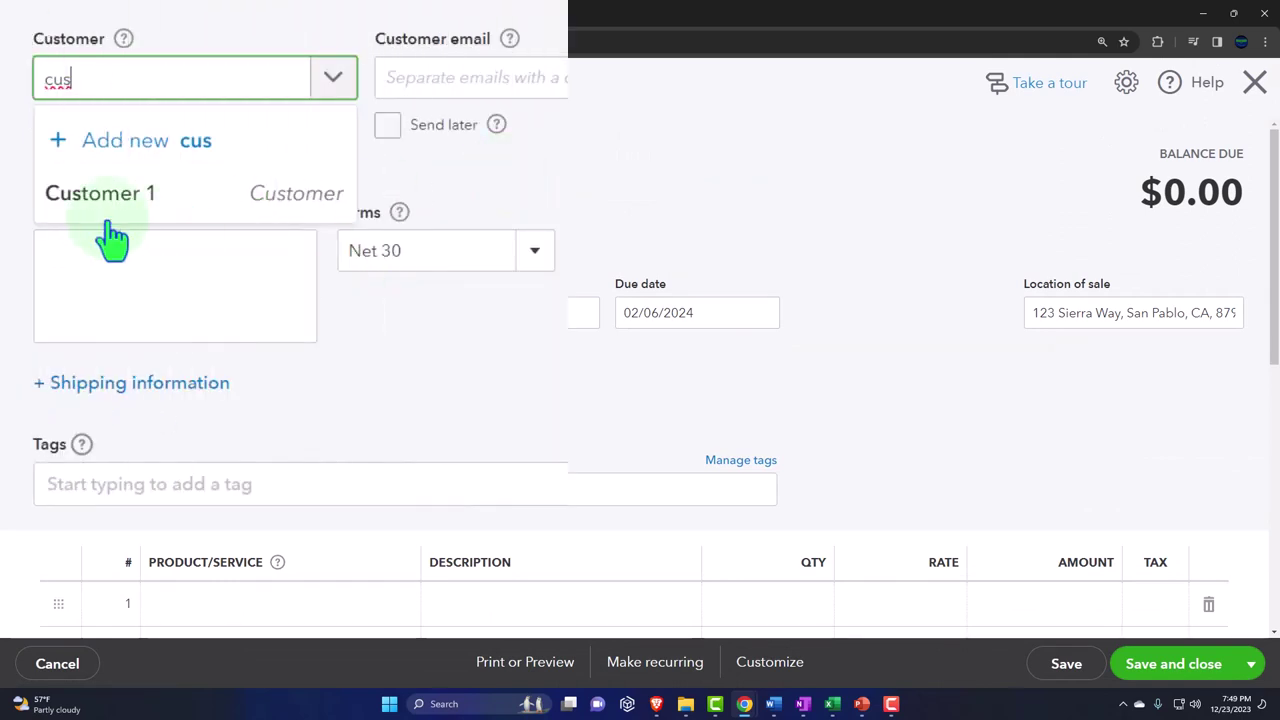
click(80, 272)
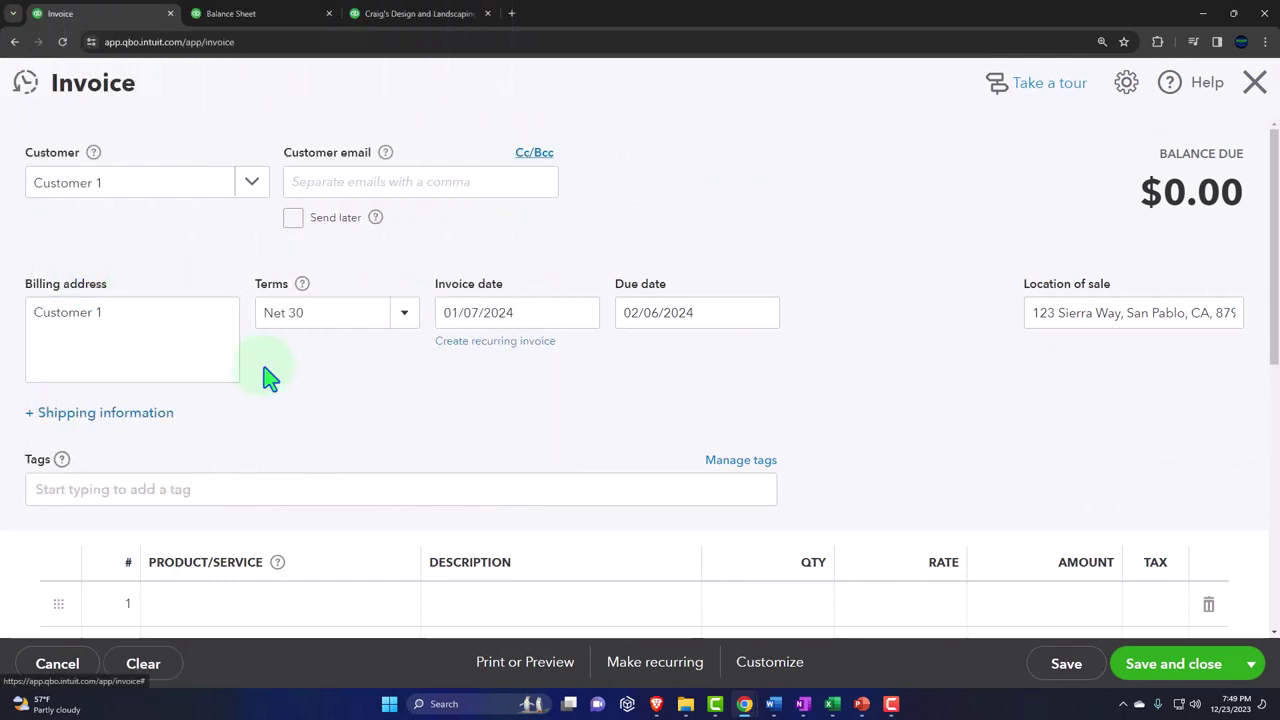
- Add Item 1 to the first line of Customer 1's invoice and let the totals recalculate
scroll(300, 360, down, 1)
scroll(362, 347, down, 1)
click(259, 476)
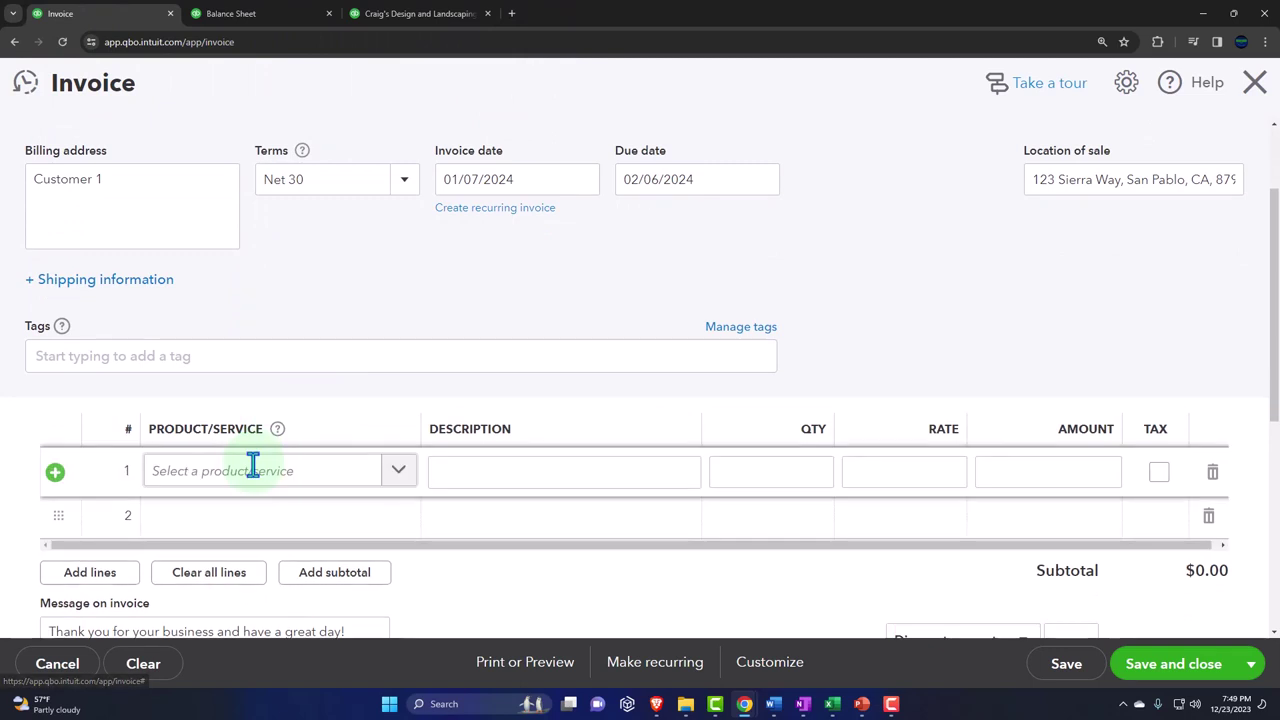
click(266, 477)
text(ite)
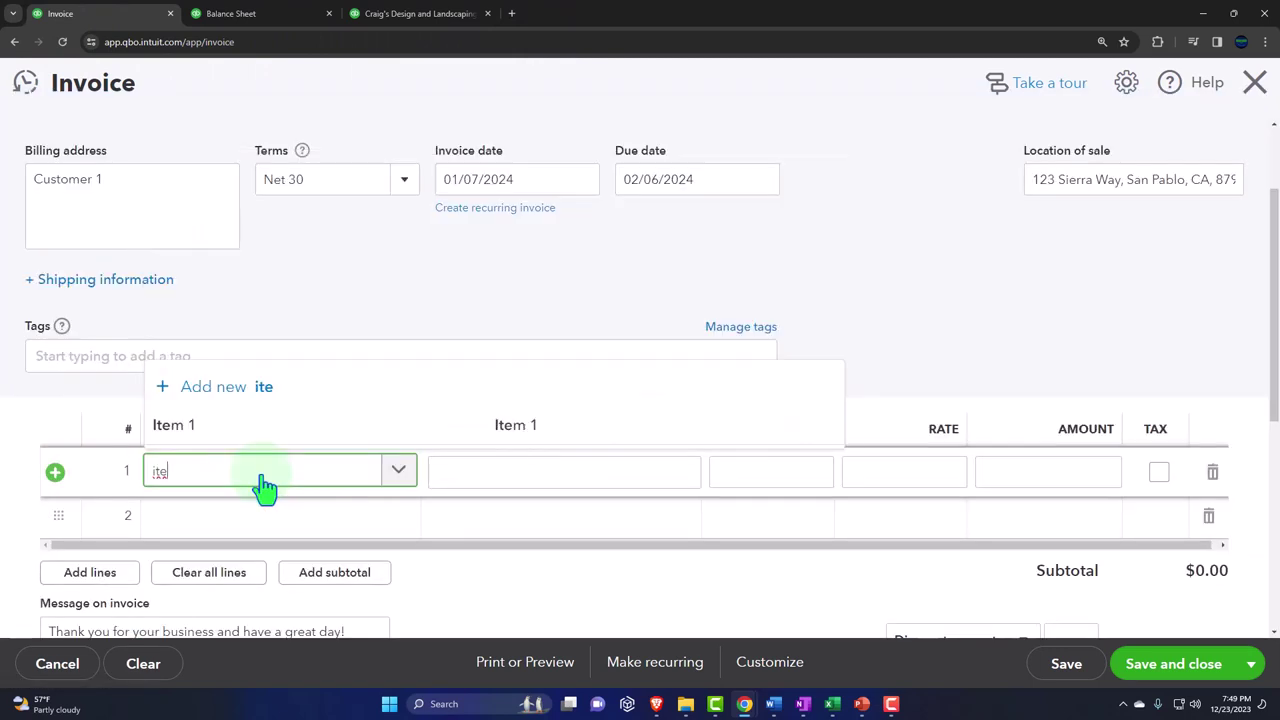
click(200, 432)
scroll(425, 425, down, 1)
scroll(425, 425, down, 2)
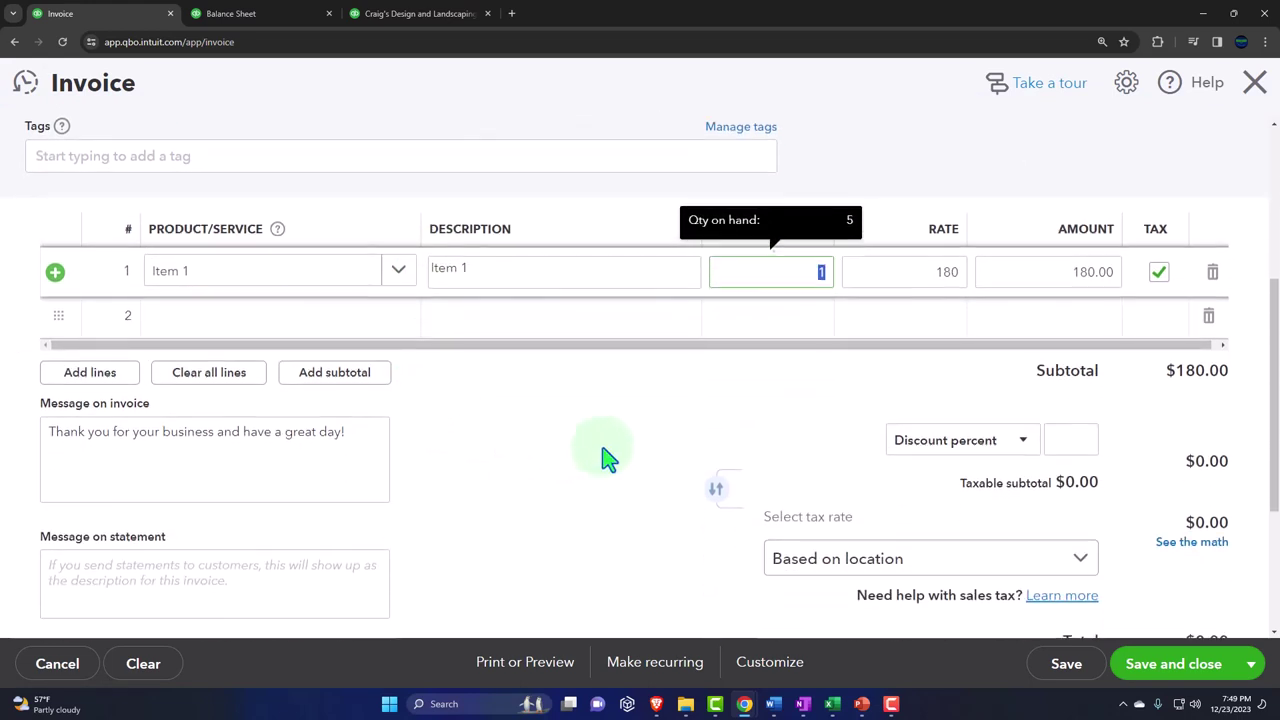
click(645, 410)
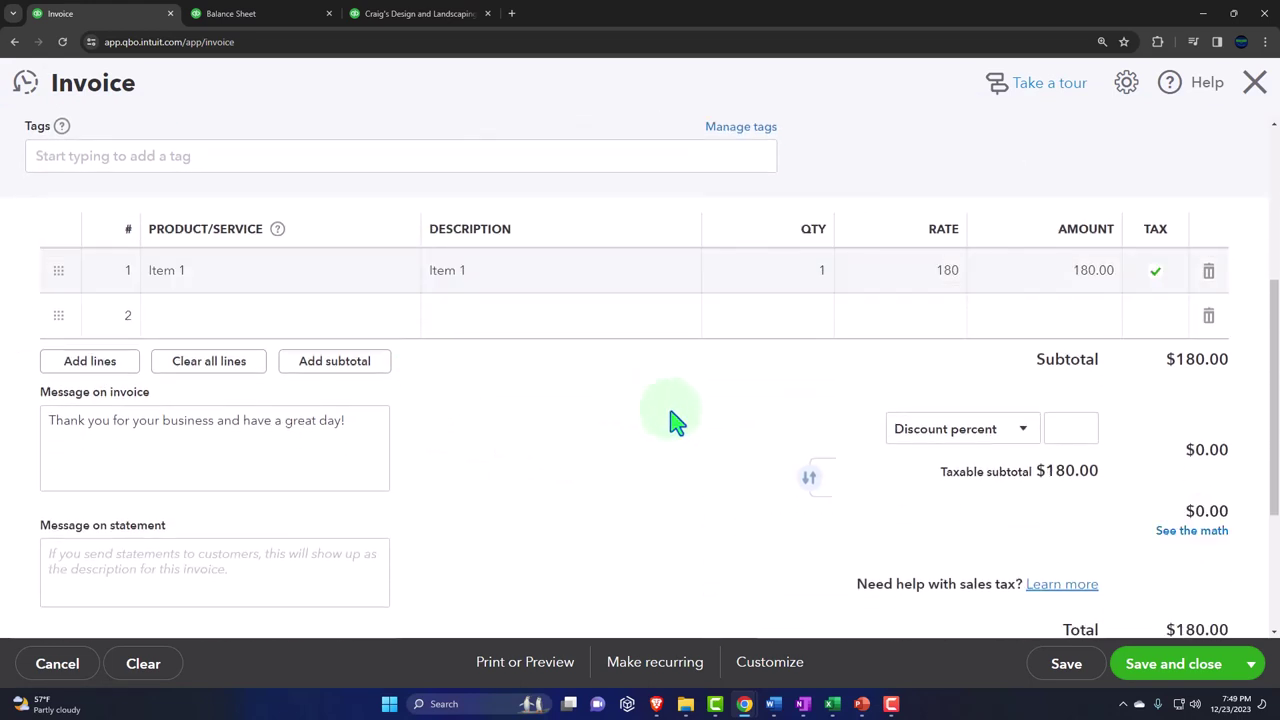
- Review the invoice's tax and balance due for the exempt customer, and close the invoice without saving
click(1087, 446)
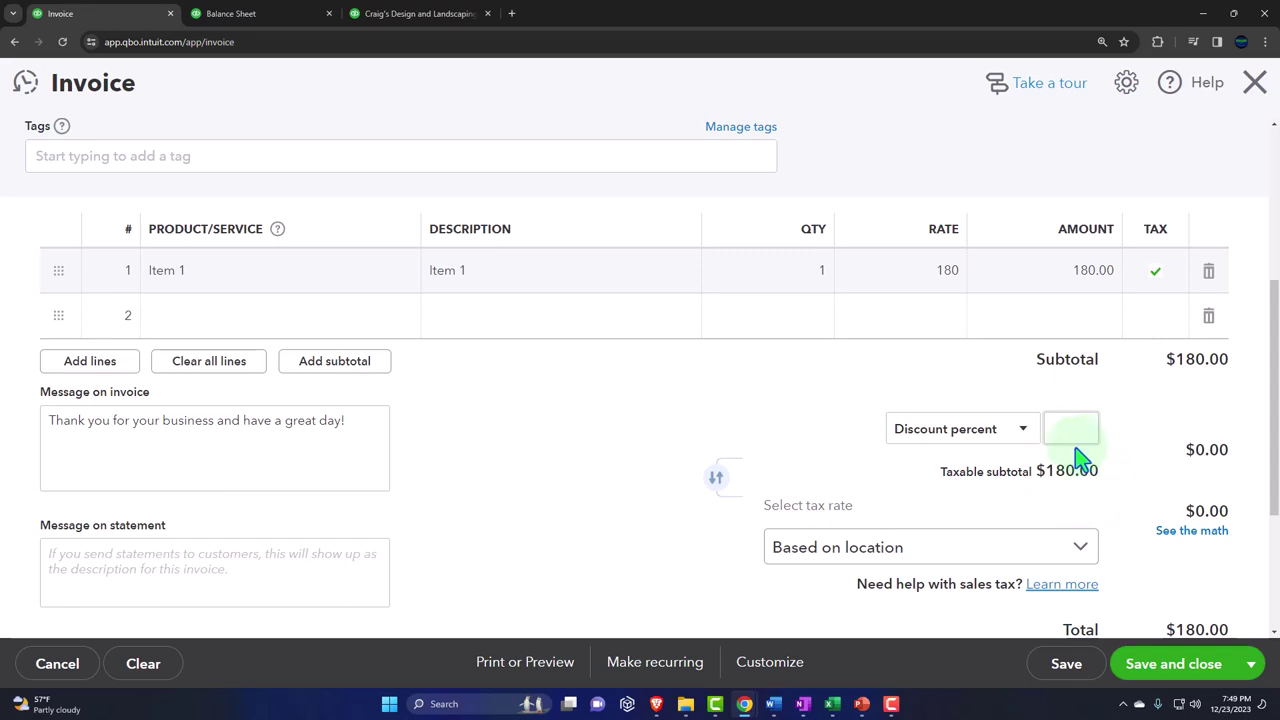
scroll(663, 486, up, 3)
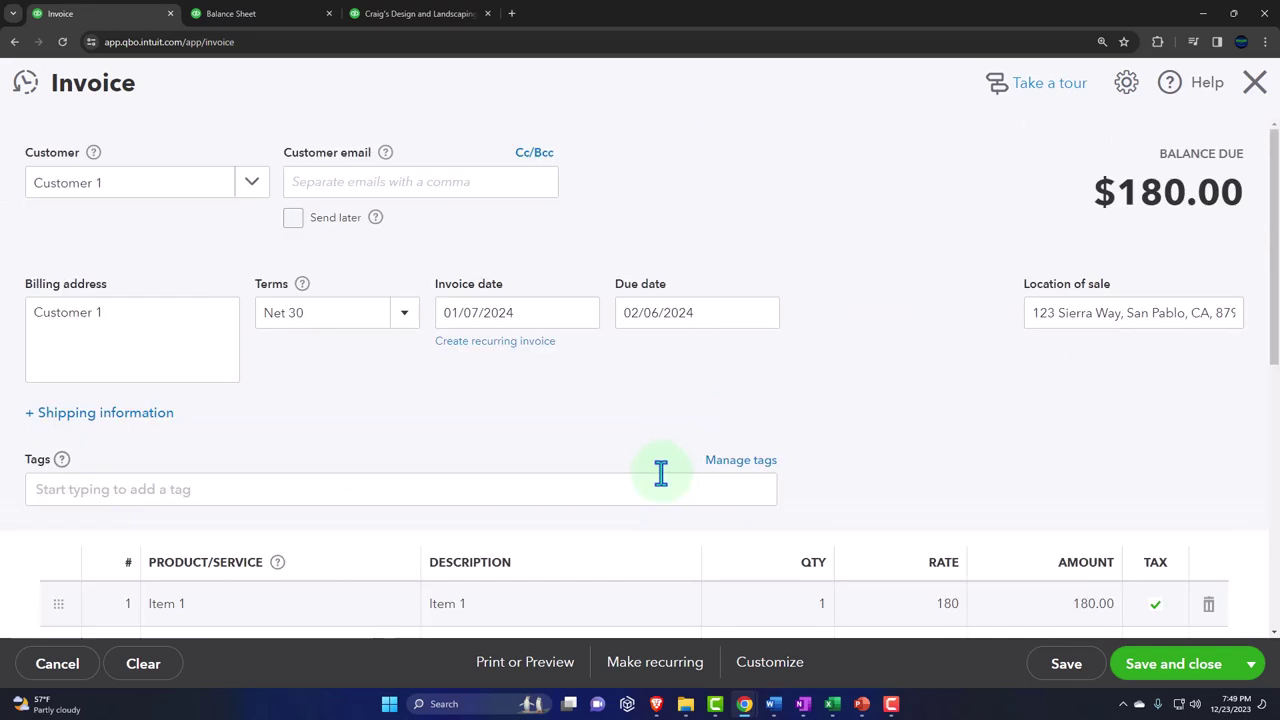
click(1253, 98)
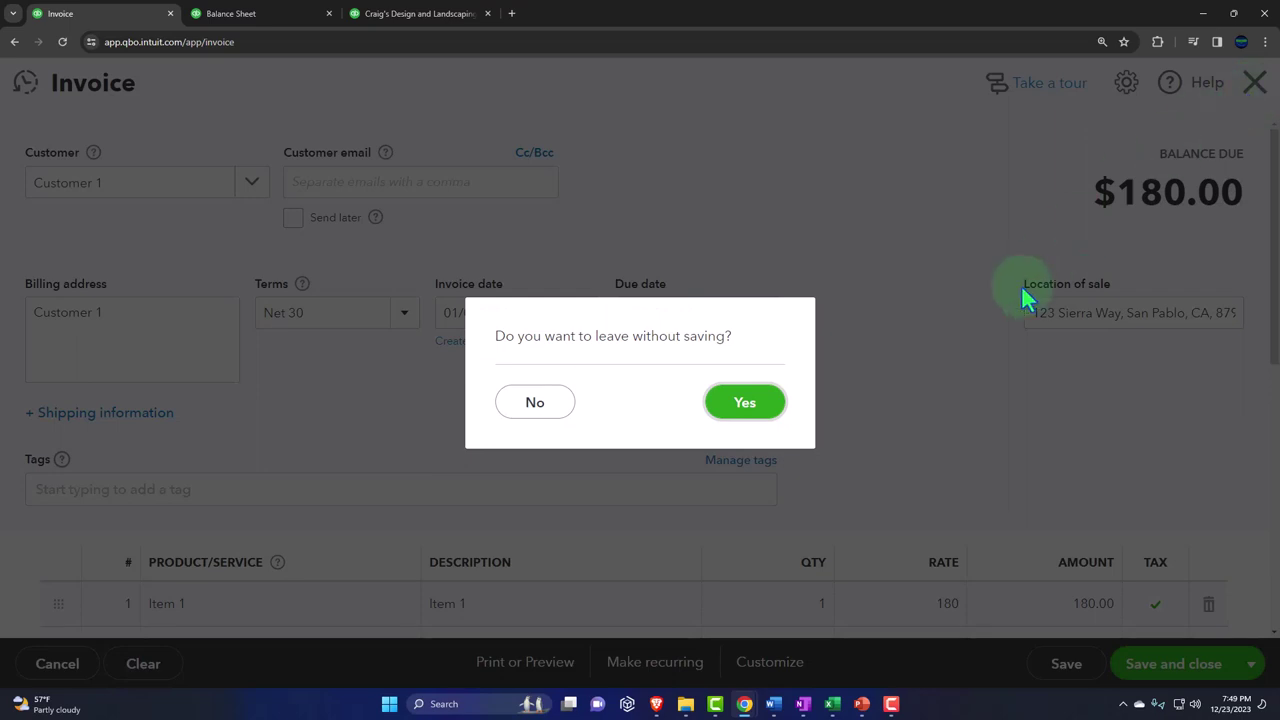
click(758, 412)
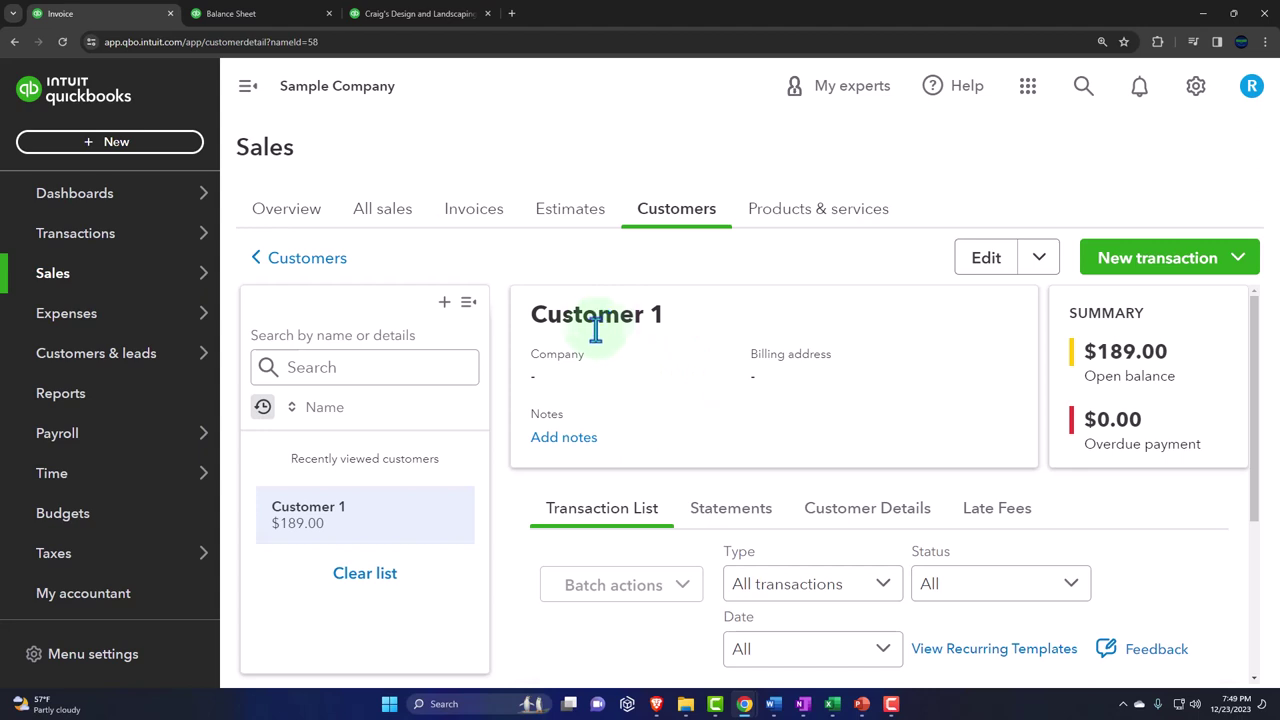
- Open the Sales tax page in the Taxes area and dismiss the filing frequency setup
mouse_move(86, 562)
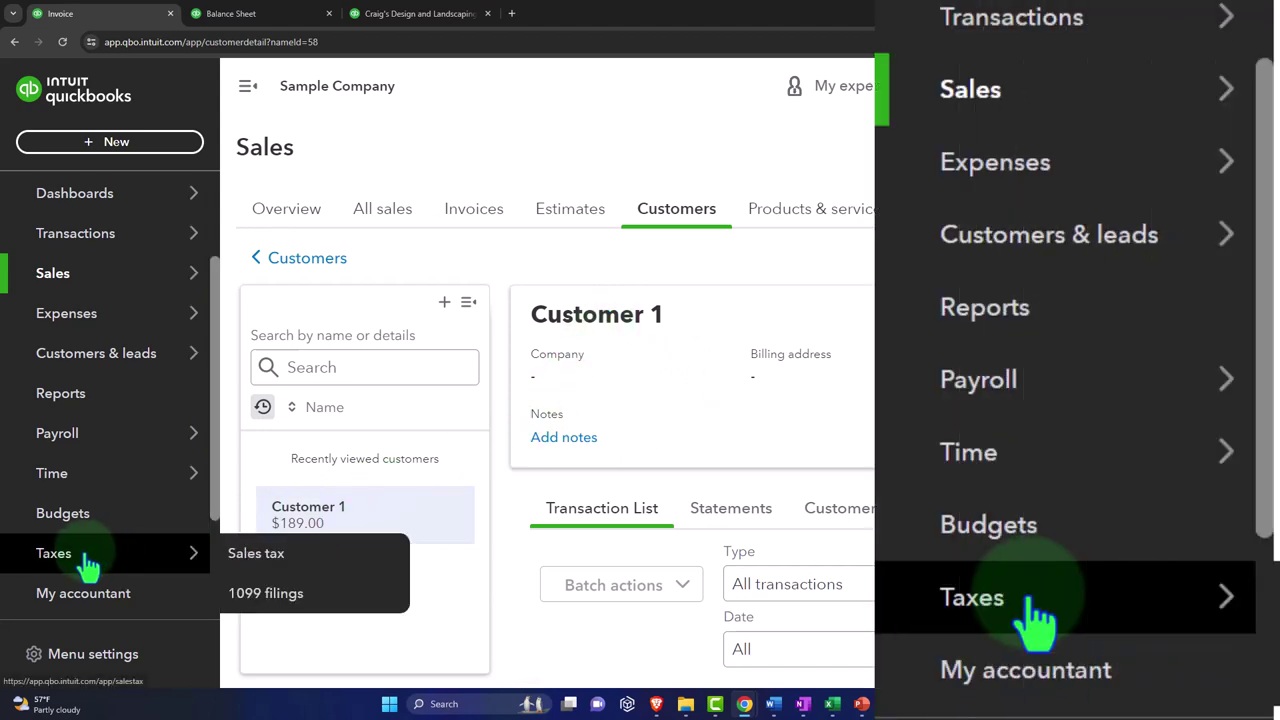
click(86, 556)
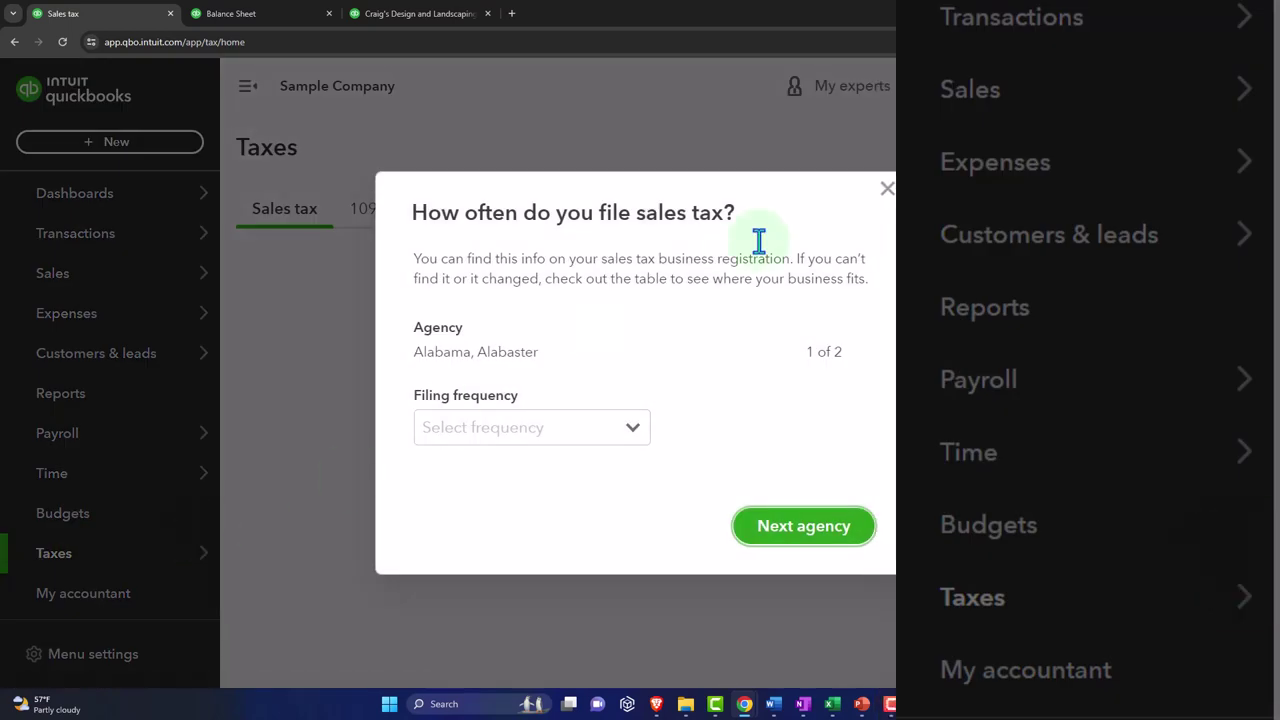
click(886, 190)
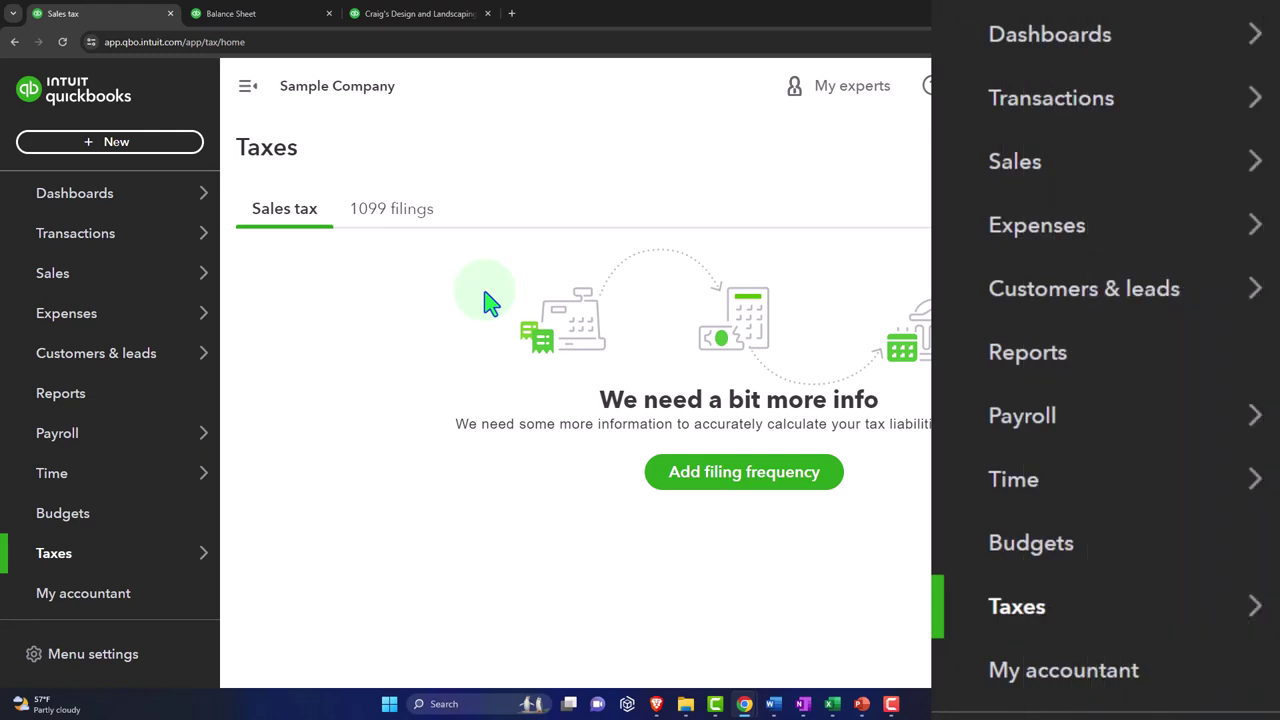
- Open the Products & services list in the Sales area and examine which items are marked taxable
mouse_move(85, 565)
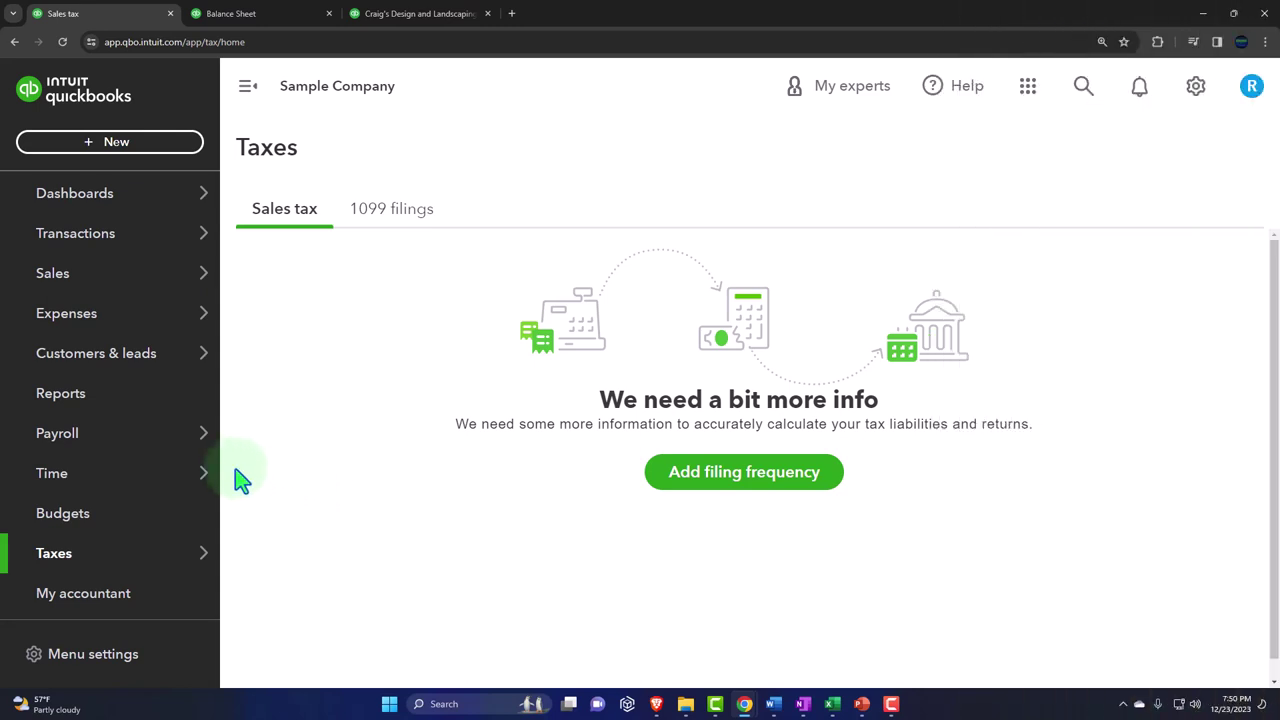
click(88, 288)
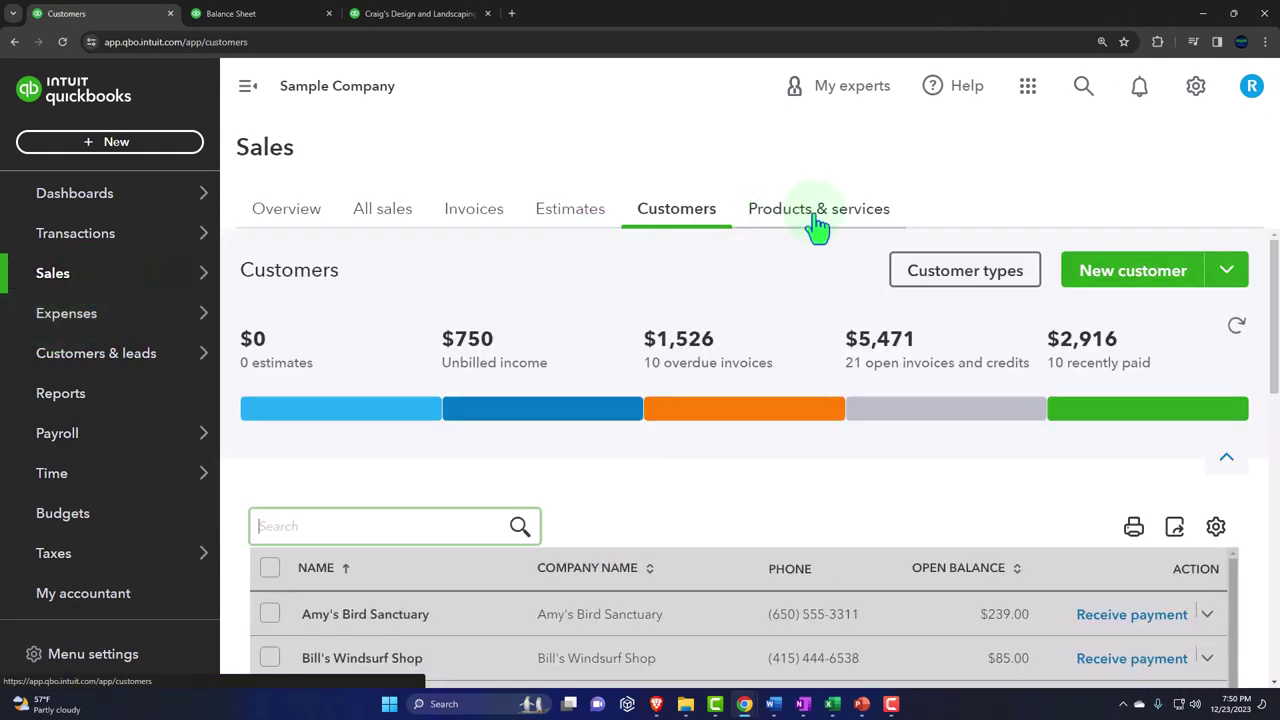
click(819, 220)
scroll(814, 471, down, 3)
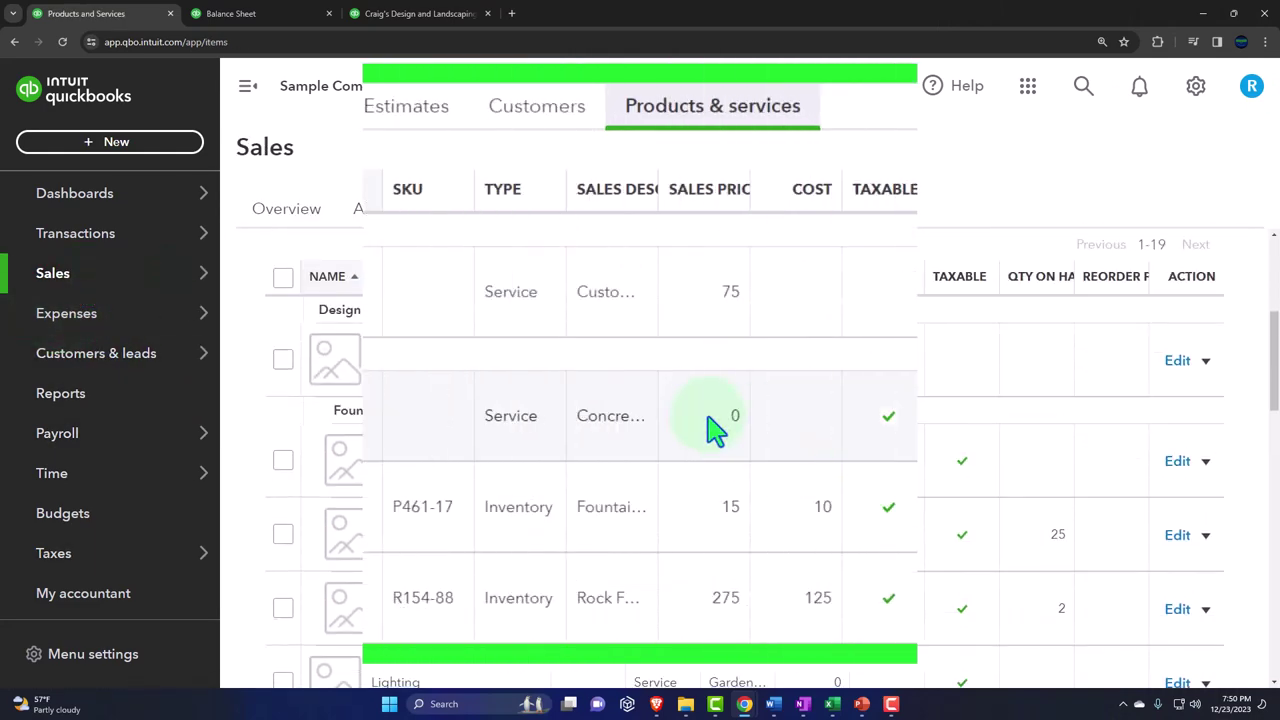